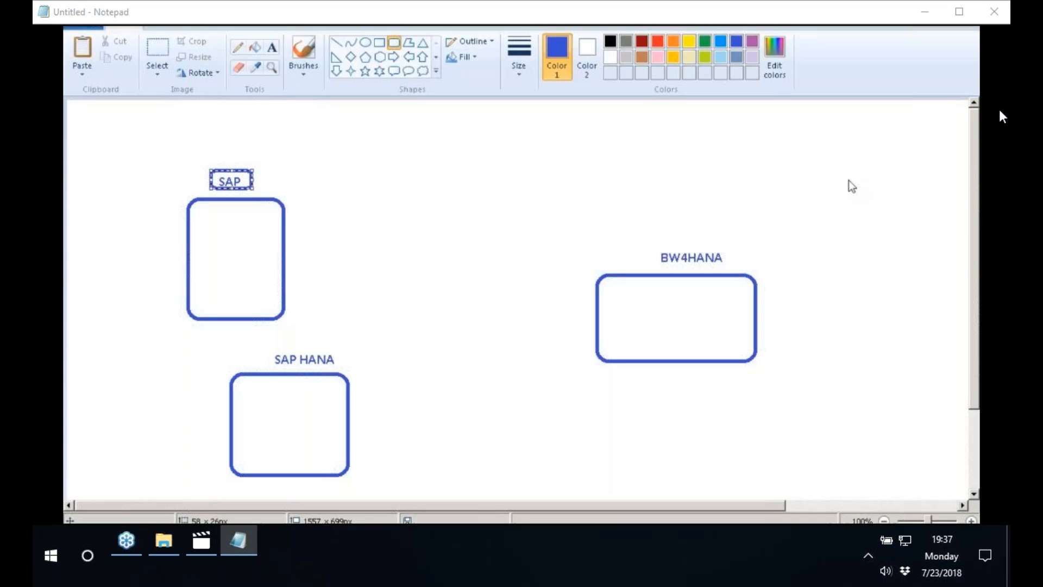
# Move the SAP HANA box together with its label so it sits directly beneath the SAP box
pyautogui.click(157, 54)
pyautogui.moveTo(224, 345); pyautogui.dragTo(363, 497)
pyautogui.moveTo(301, 421); pyautogui.dragTo(250, 421)
pyautogui.click(456, 309)
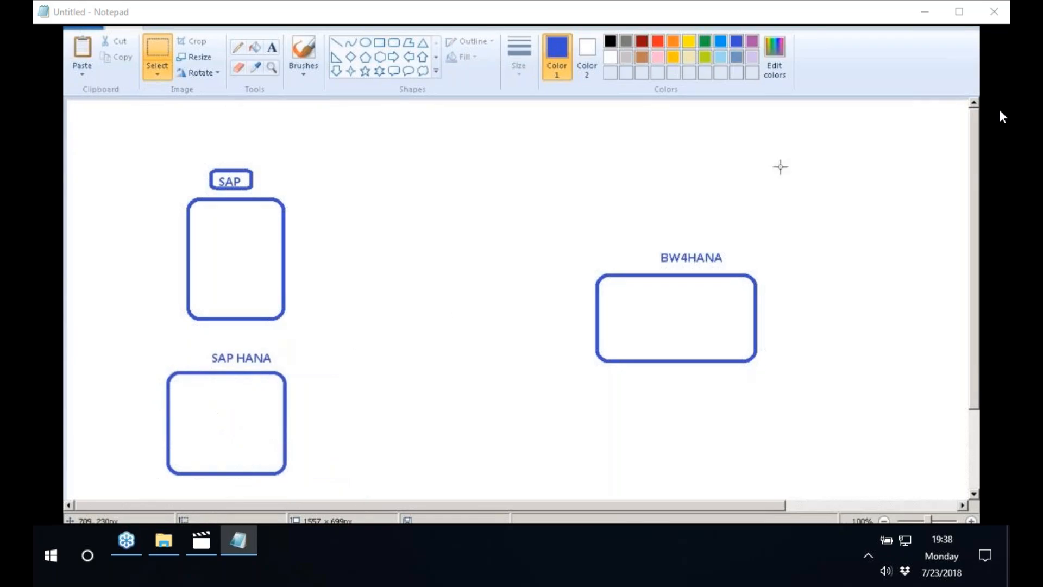
# Draw a rounded rectangle about 65 × 42 px inside the SAP box and label it "DS"
pyautogui.click(341, 47)
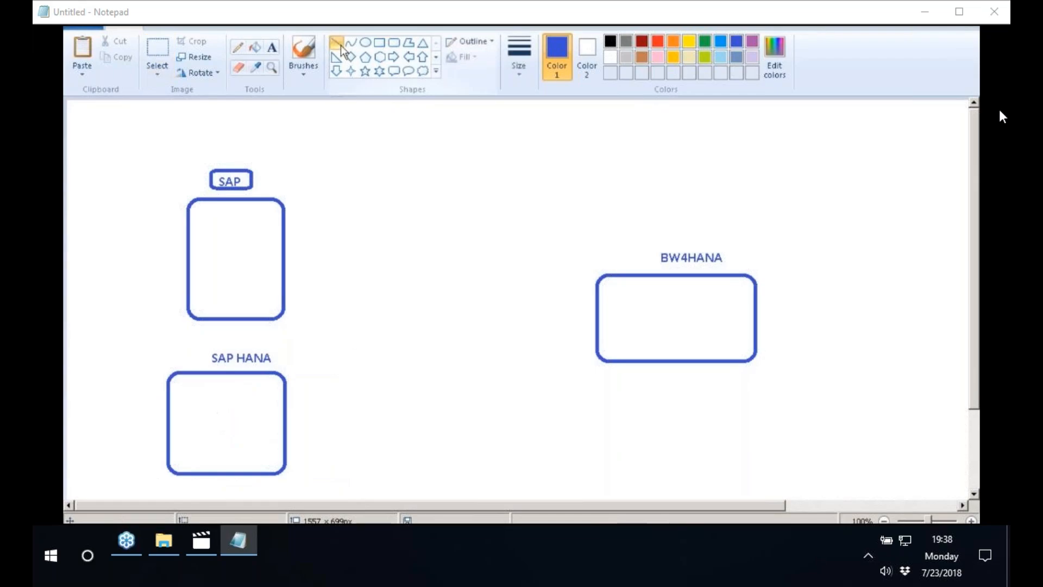
pyautogui.click(393, 43)
pyautogui.moveTo(206, 236); pyautogui.dragTo(253, 267)
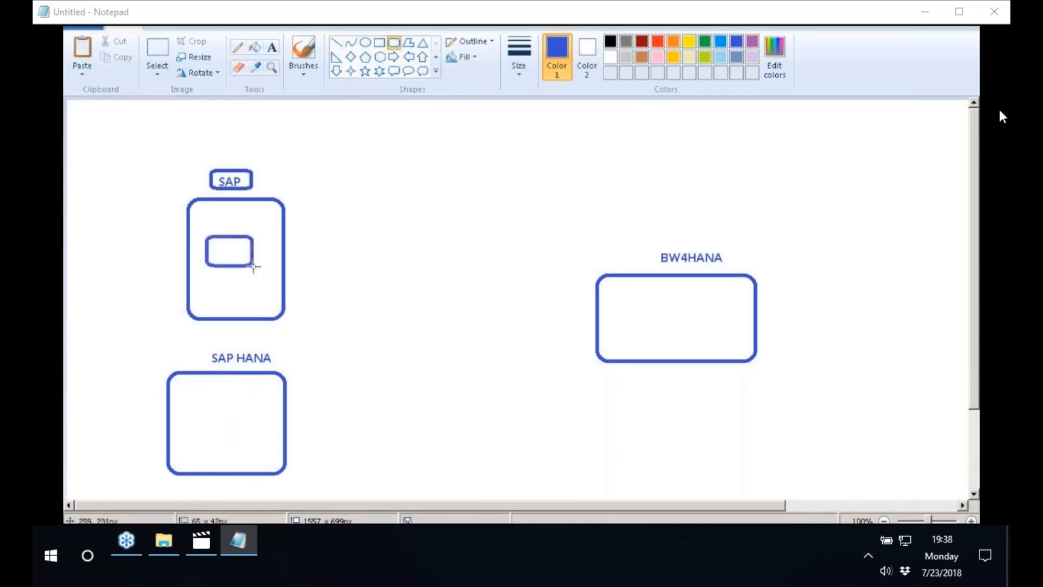
pyautogui.click(272, 47)
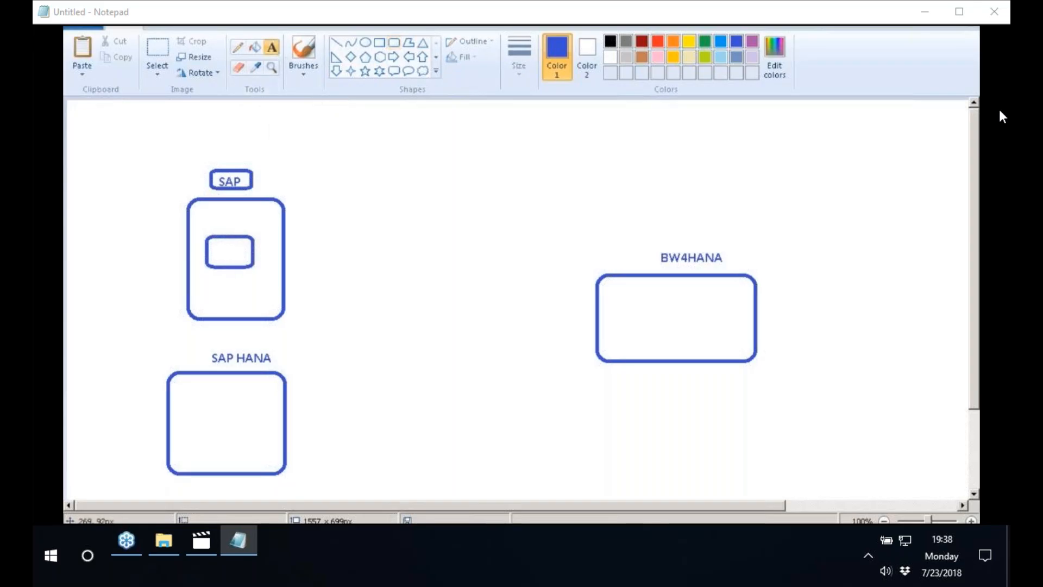
pyautogui.click(218, 240)
pyautogui.write('D')
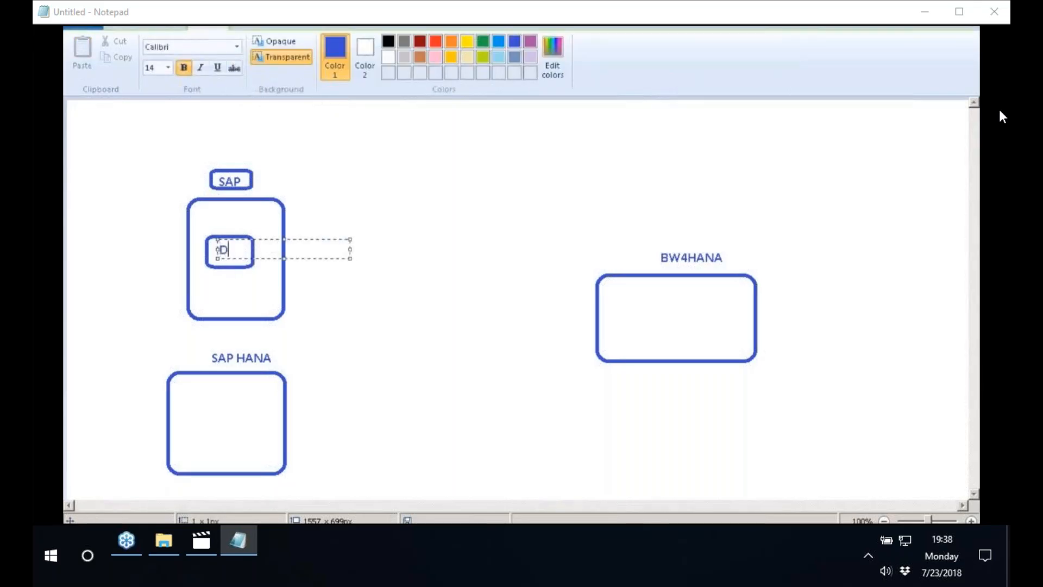
pyautogui.write('S')
pyautogui.click(368, 186)
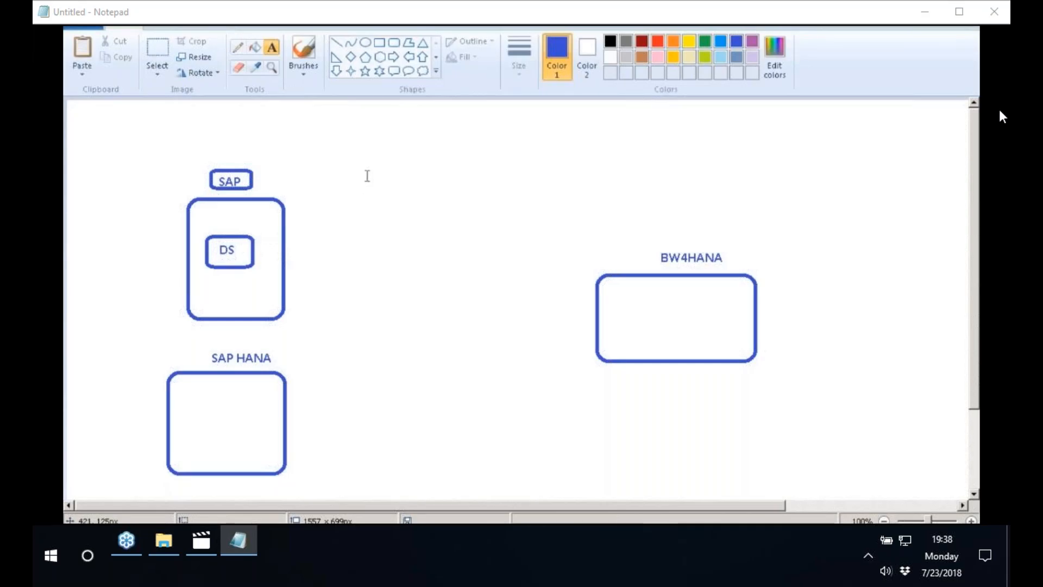
# Draw a straight line connecting the SAP box to the upper part of the BW4HANA box's near side
pyautogui.click(337, 43)
pyautogui.moveTo(288, 239); pyautogui.dragTo(329, 256)
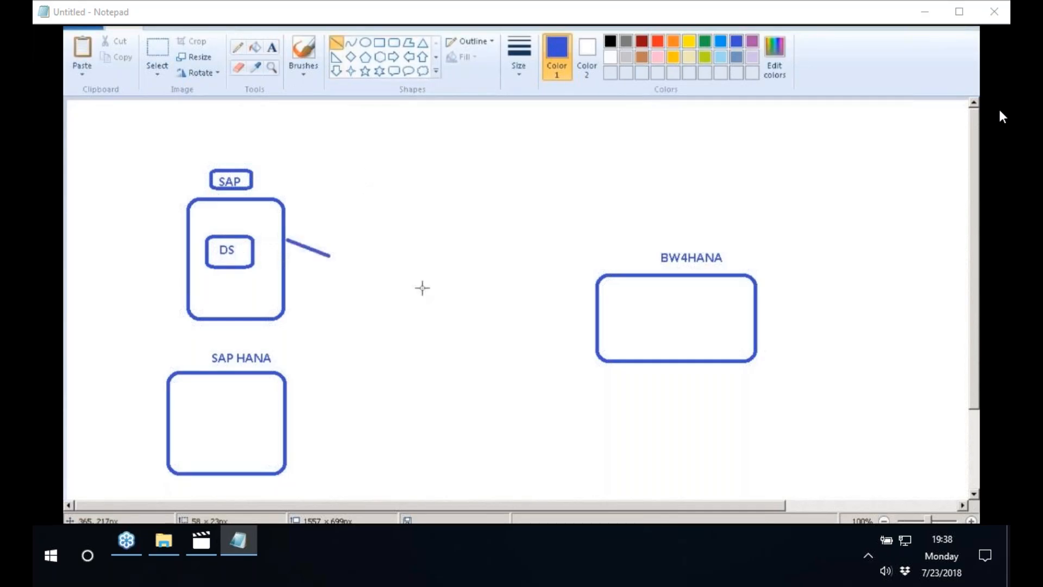
pyautogui.moveTo(422, 288); pyautogui.dragTo(600, 315)
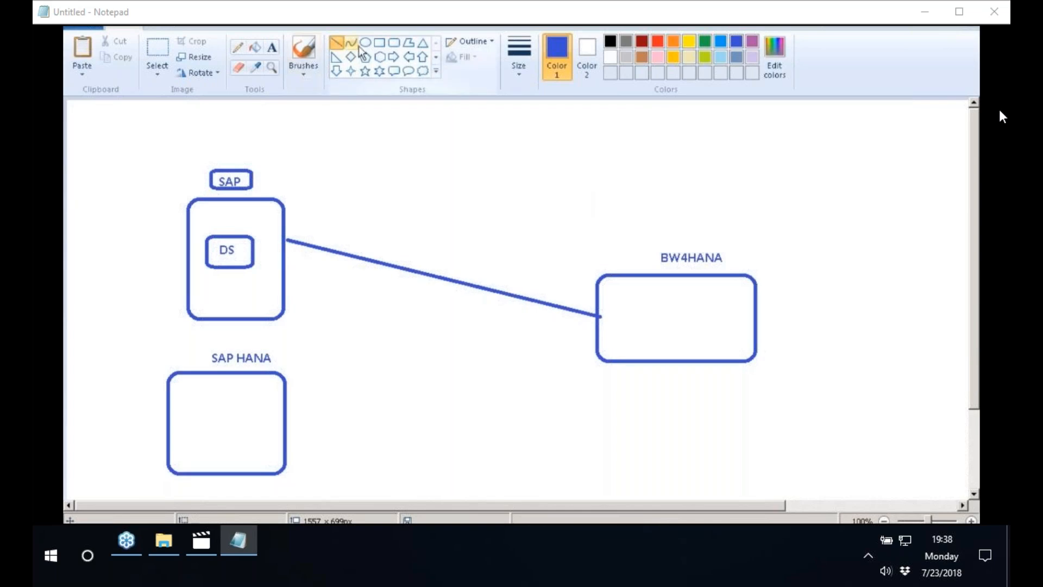
# Draw a small square inside the SAP HANA box
pyautogui.click(379, 42)
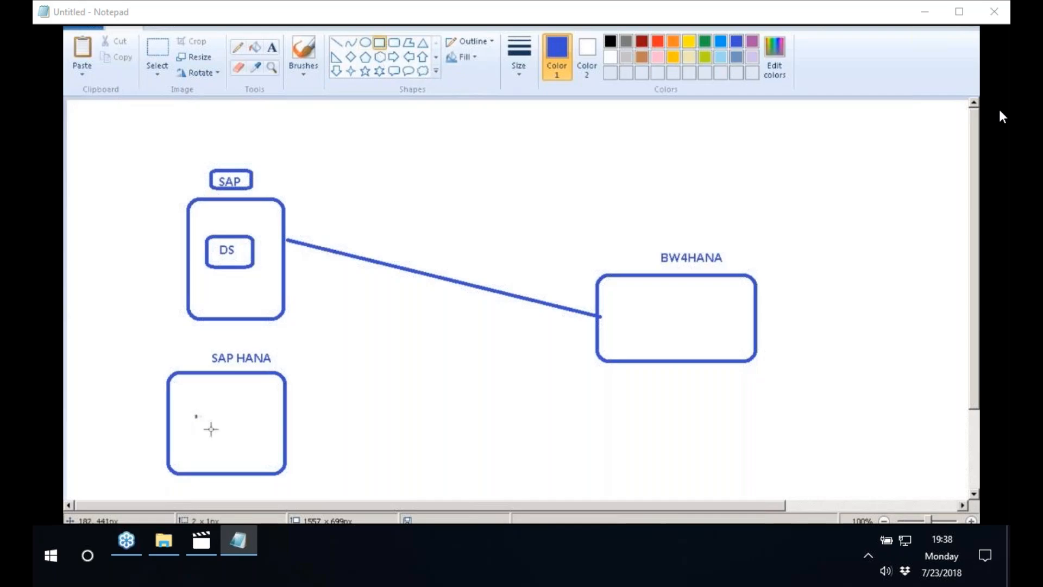
pyautogui.moveTo(196, 416); pyautogui.dragTo(221, 440)
pyautogui.click(276, 384)
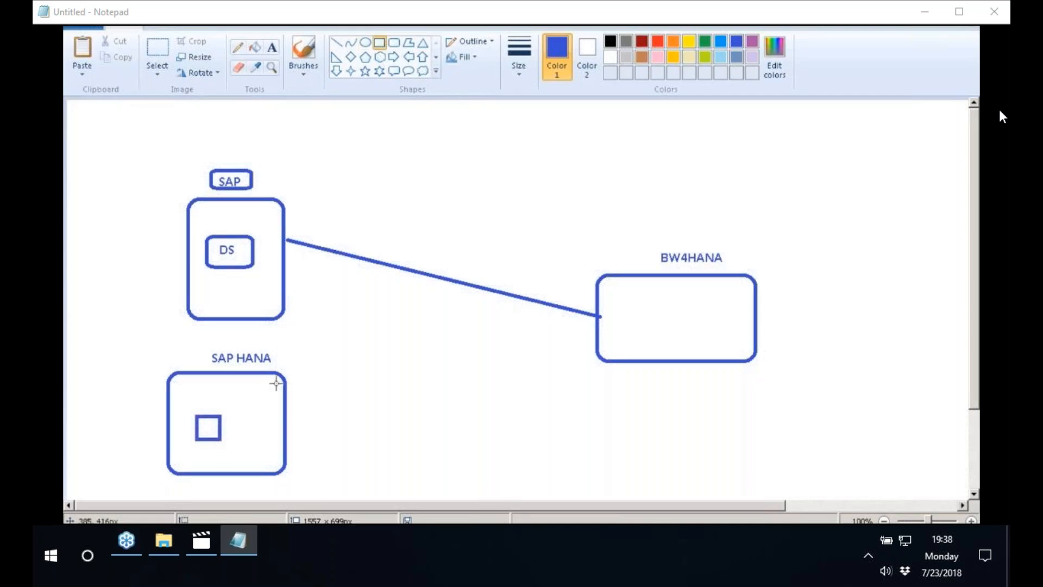
# Draw a straight line connecting the SAP HANA box to the lower part of the BW4HANA box
pyautogui.click(337, 42)
pyautogui.moveTo(287, 438); pyautogui.dragTo(596, 349)
pyautogui.click(281, 280)
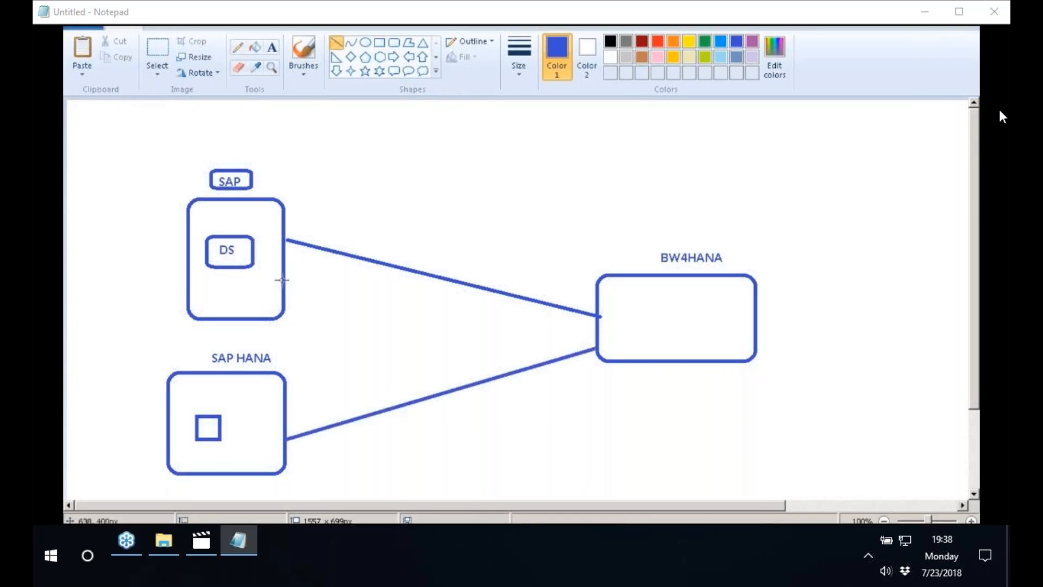
# Add the label "TABLES" above the small square inside the SAP HANA box
pyautogui.click(271, 48)
pyautogui.click(198, 390)
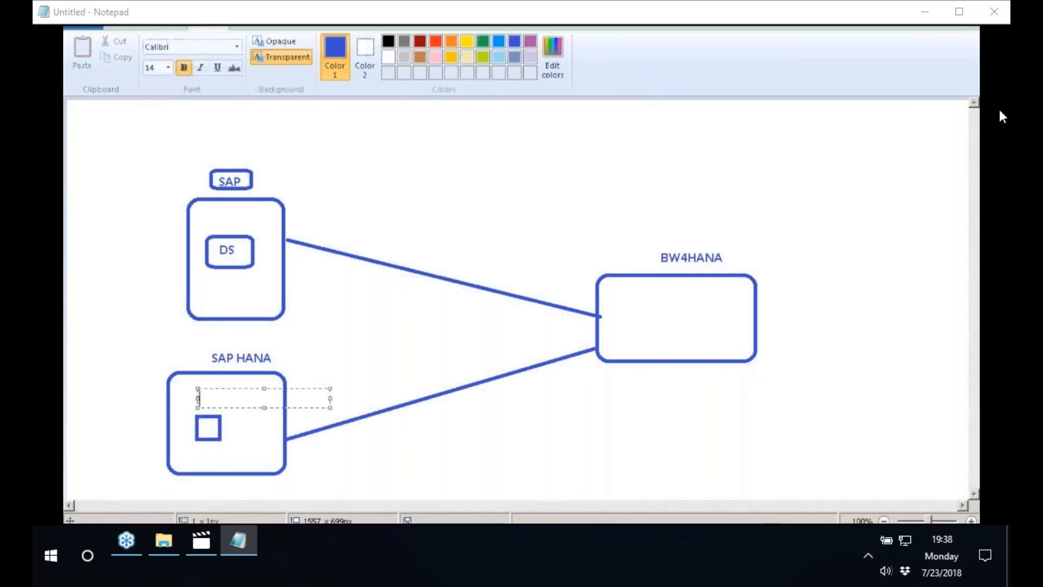
pyautogui.write('TABLES')
pyautogui.click(258, 263)
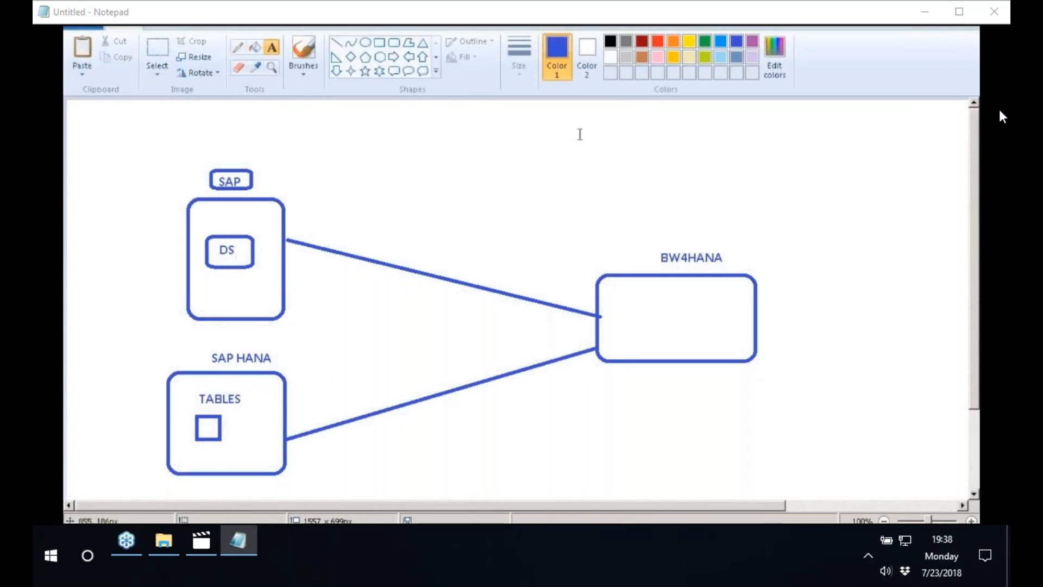
pyautogui.click(379, 42)
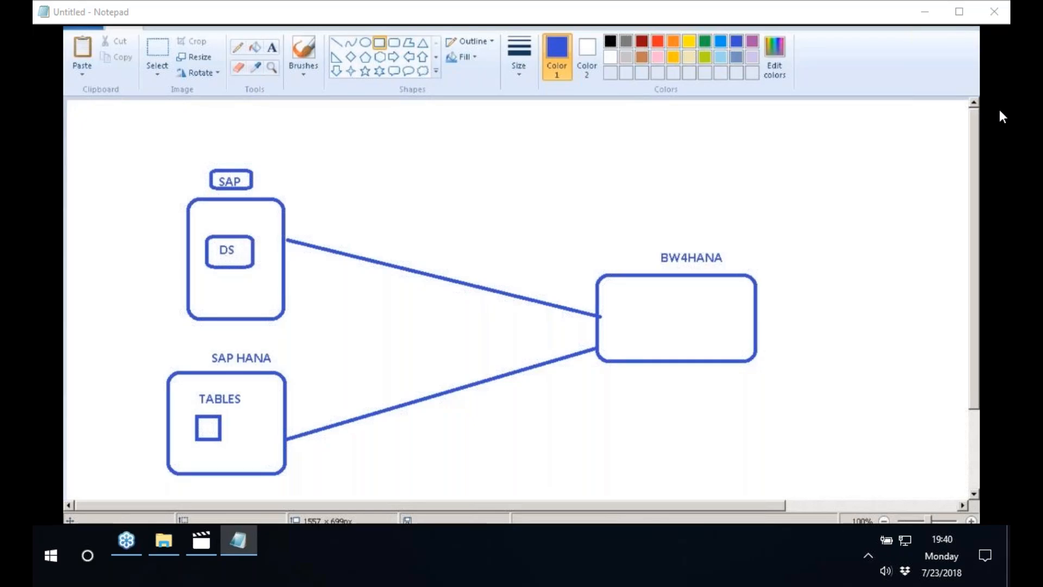
# Switch to SAP Logon and open the ECC system connection
pyautogui.click(81, 534)
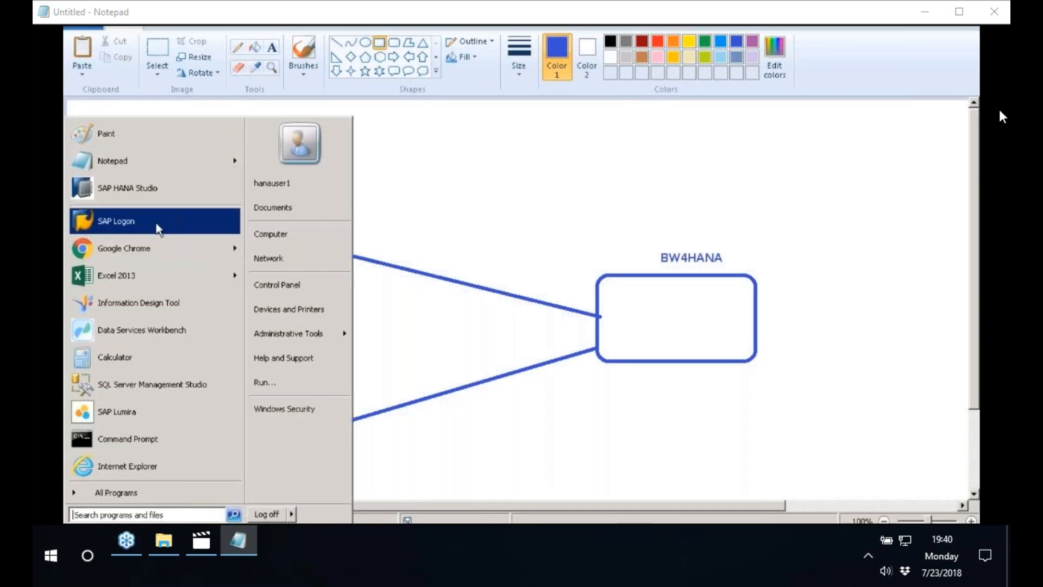
pyautogui.click(157, 222)
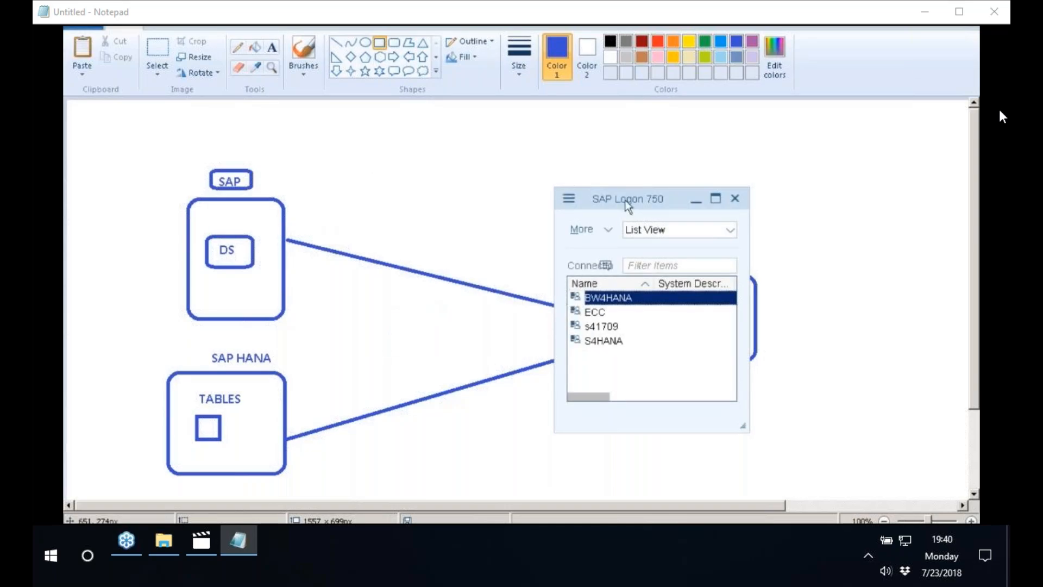
pyautogui.moveTo(624, 200); pyautogui.dragTo(398, 160)
pyautogui.click(387, 274)
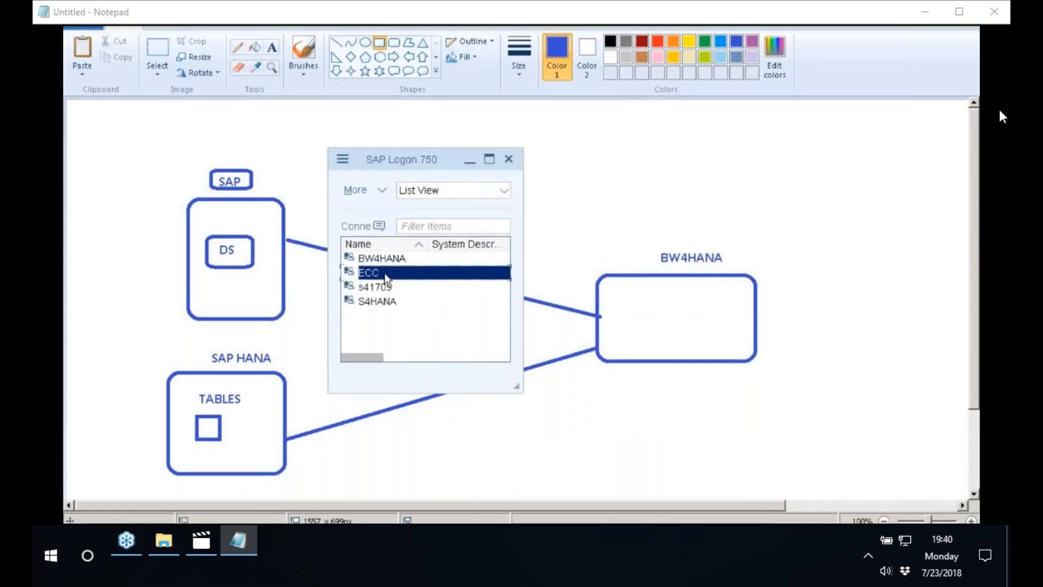
pyautogui.doubleClick(385, 272)
# Log on to the ECC system as user BEST with the account password
pyautogui.click(215, 139)
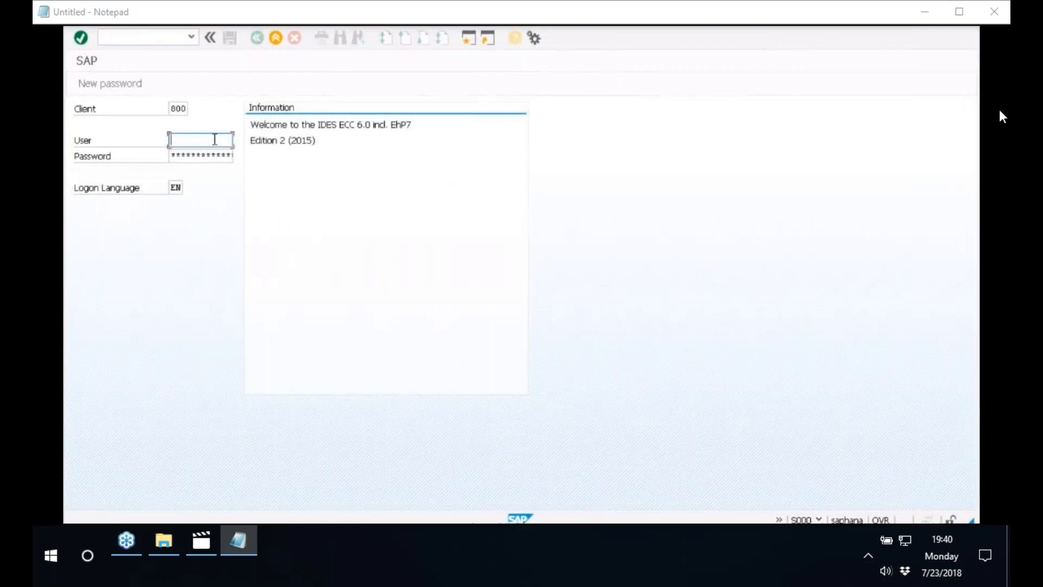
pyautogui.write('BEST')
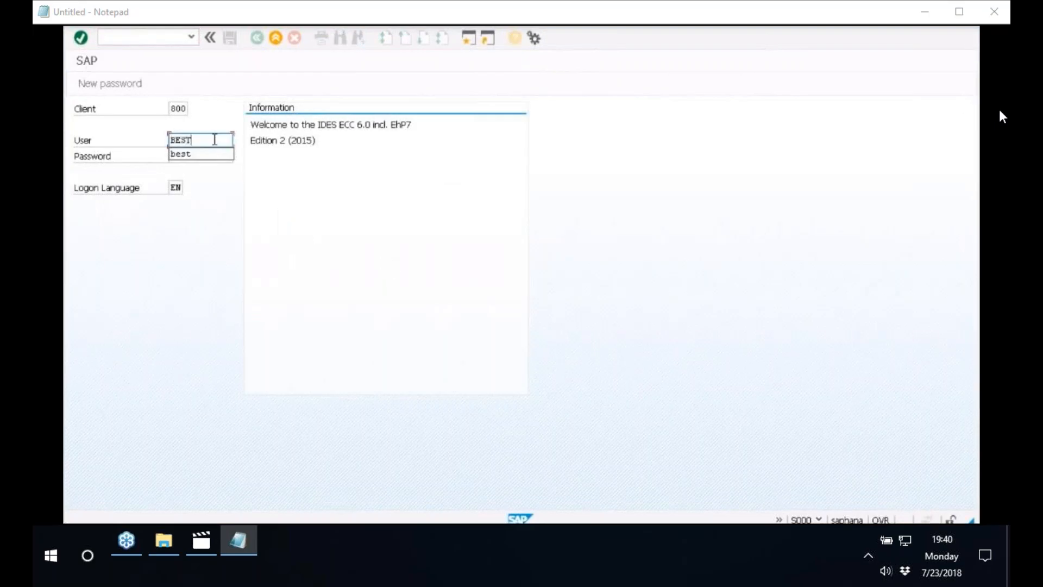
pyautogui.press('Tab')
pyautogui.write('***********')
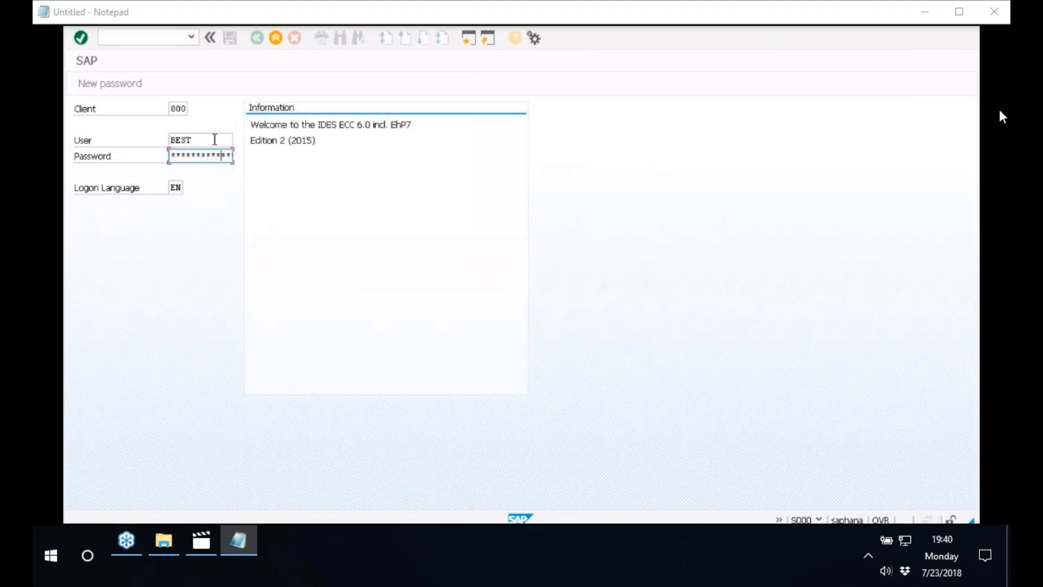
pyautogui.press('Return')
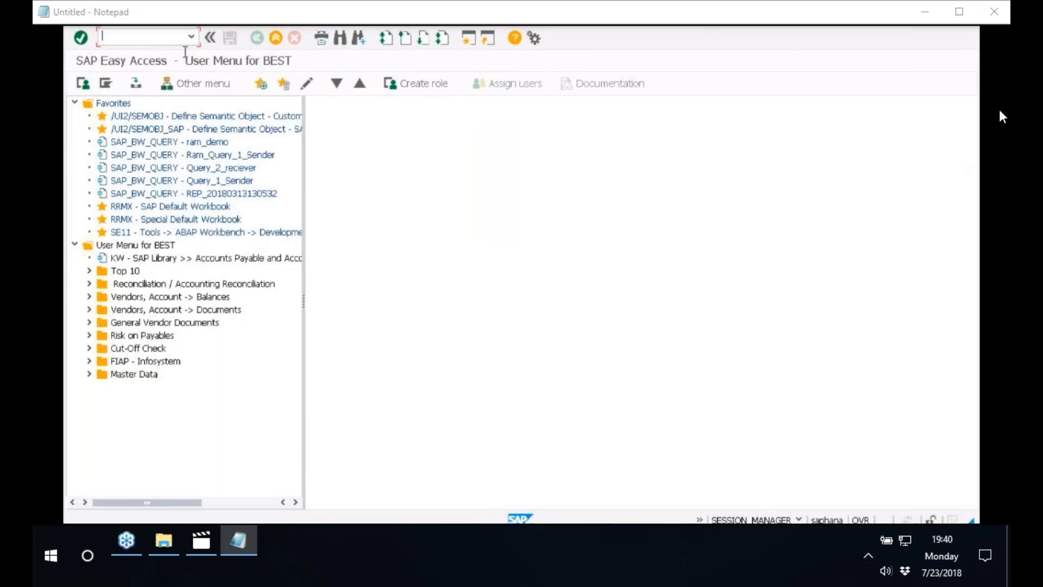
# Run transaction RSA5 to open the installation of DataSources from Business Content
pyautogui.write('rsa5')
pyautogui.press('BackSpace')
pyautogui.press('BackSpace')
pyautogui.press('BackSpace')
pyautogui.press('BackSpace')
pyautogui.write('RSA5')
pyautogui.press('Return')
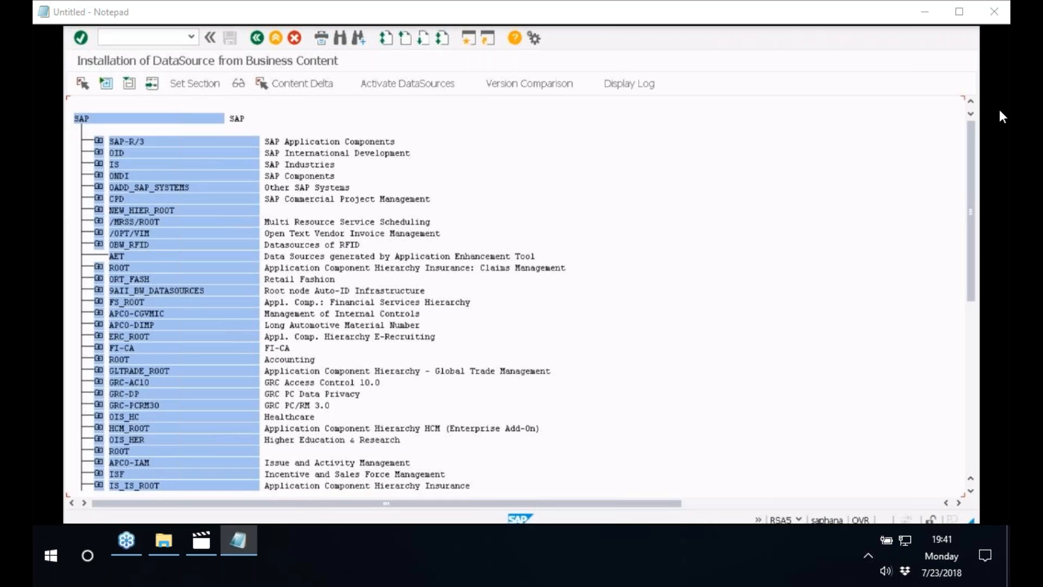
# Expand SAP-R/3 and examine its application components, including Sales and Distribution, Controlling, Plant Maintenance, Materials Management and Investment Management
pyautogui.click(99, 143)
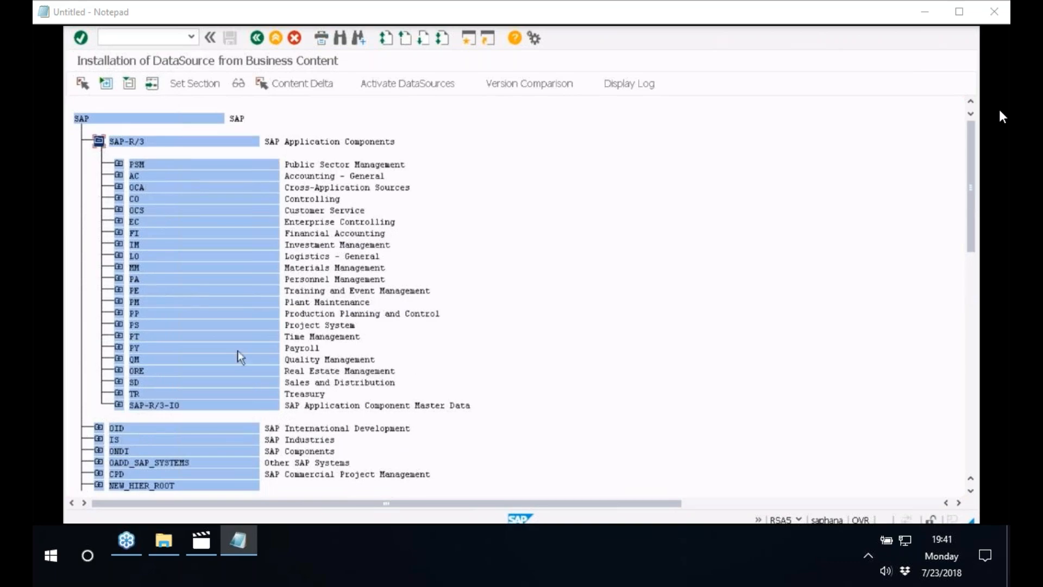
pyautogui.click(357, 382)
pyautogui.click(318, 199)
pyautogui.click(318, 302)
pyautogui.click(327, 267)
pyautogui.click(332, 244)
# Open a new GUI window and run transaction RSO2 to maintain generic DataSources
pyautogui.click(77, 19)
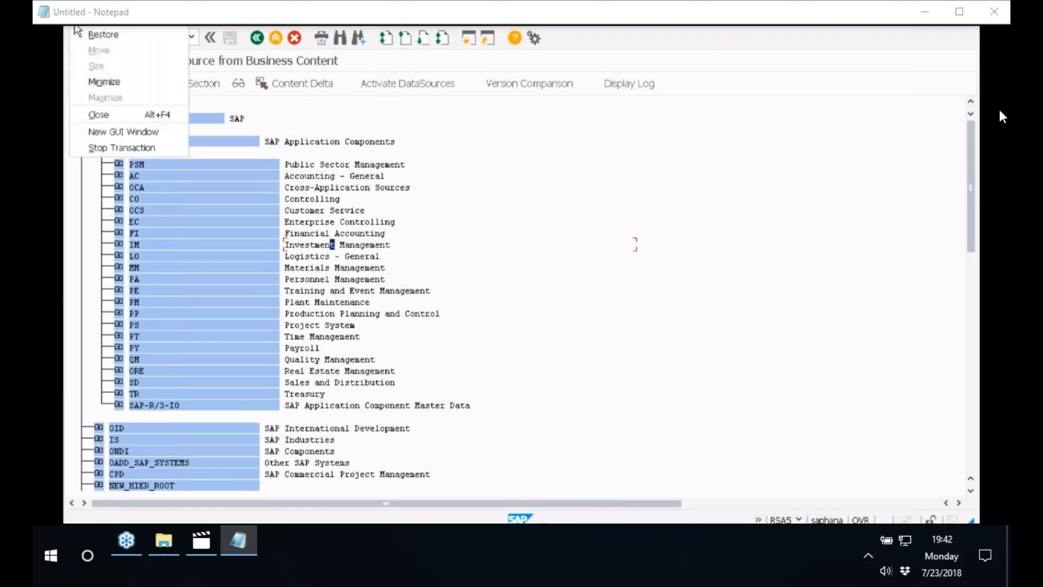
pyautogui.click(118, 132)
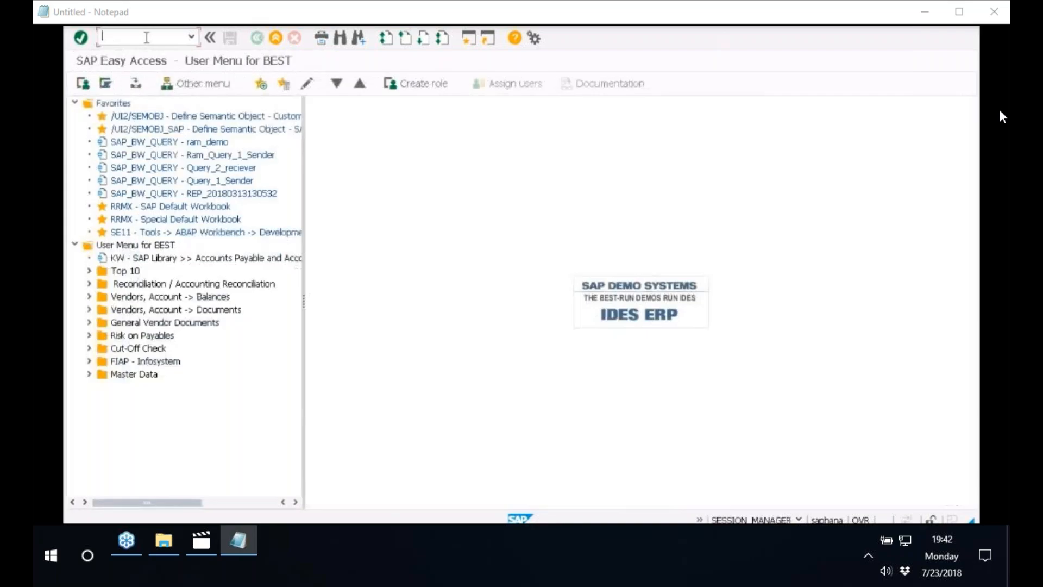
pyautogui.write('RSO2')
pyautogui.press('Return')
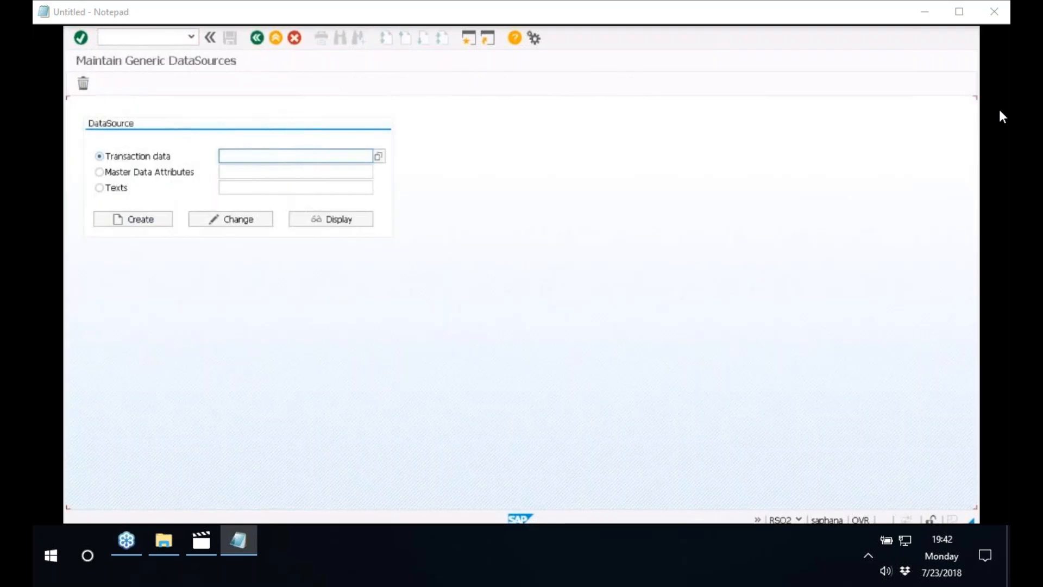
# Start creating a generic transaction data DataSource named ZBBP09
pyautogui.click(273, 161)
pyautogui.write('Z')
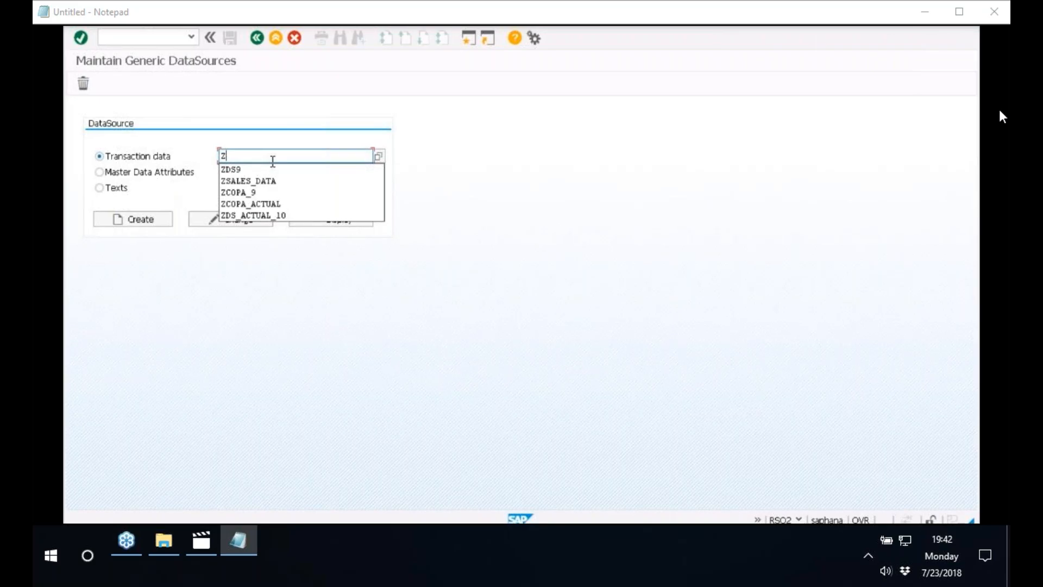
pyautogui.write('BB')
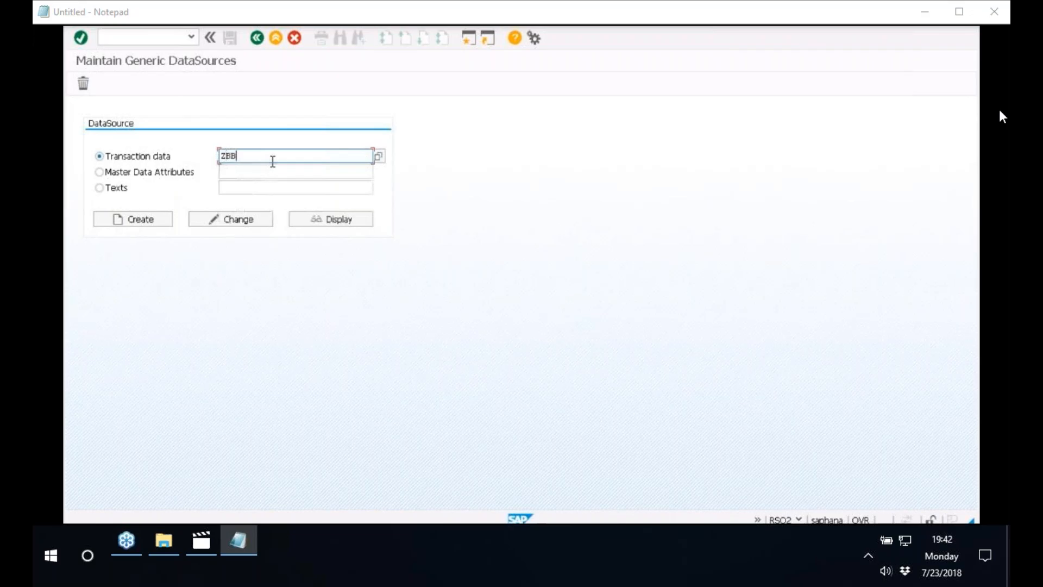
pyautogui.write('P09')
pyautogui.click(139, 221)
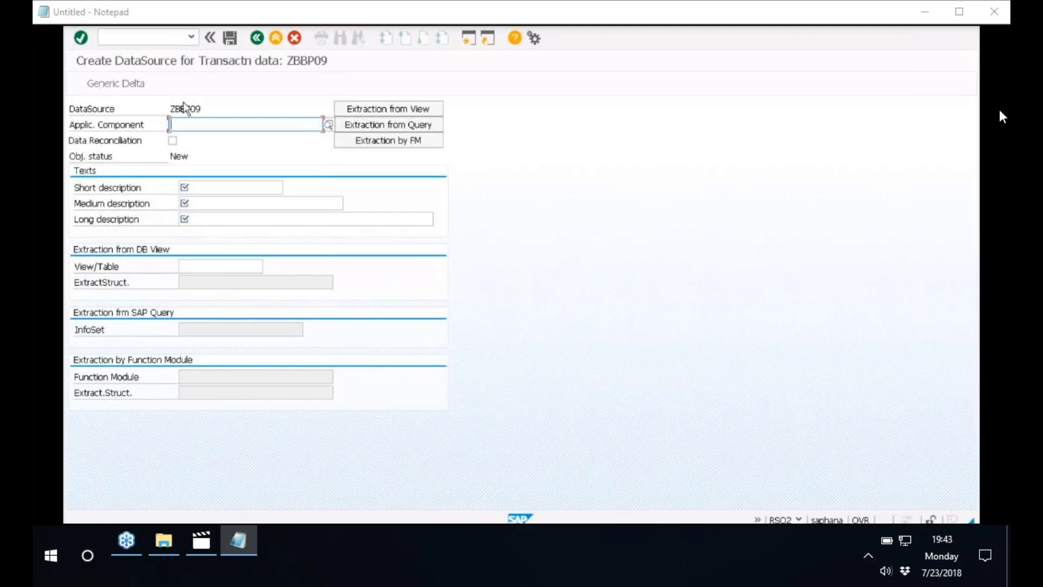
# Assign the application component EC-PCA (Profit Center Accounting) from SAP-R/3, Enterprise Controlling, to the DataSource
pyautogui.moveTo(171, 109); pyautogui.dragTo(206, 107)
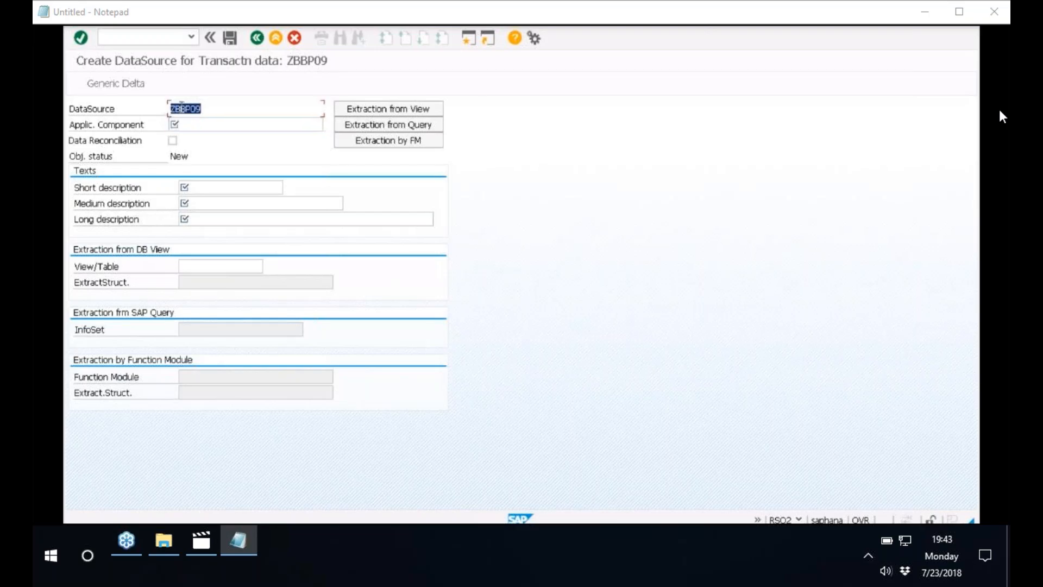
pyautogui.click(74, 126)
pyautogui.click(254, 123)
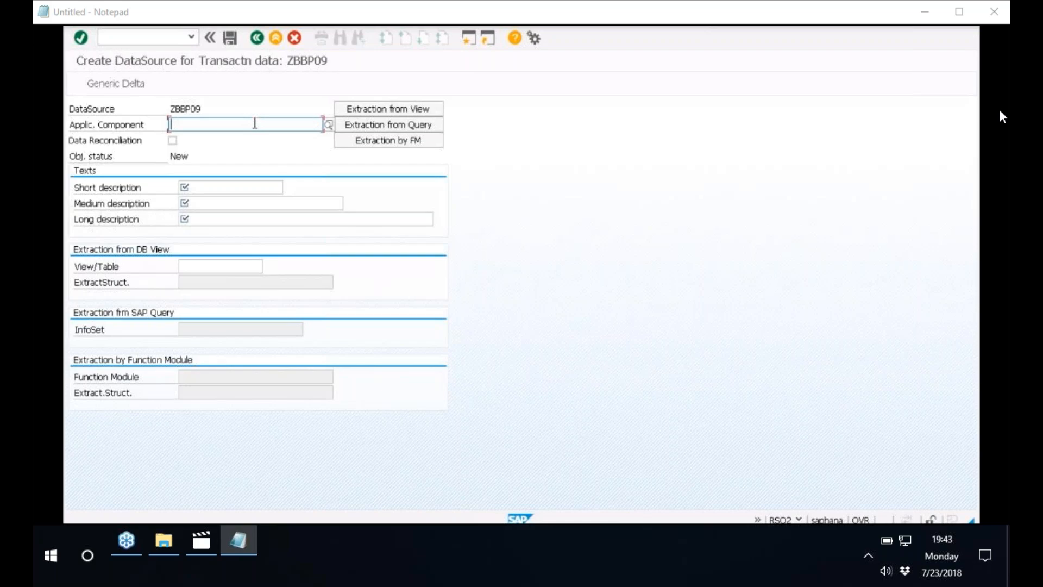
pyautogui.click(329, 125)
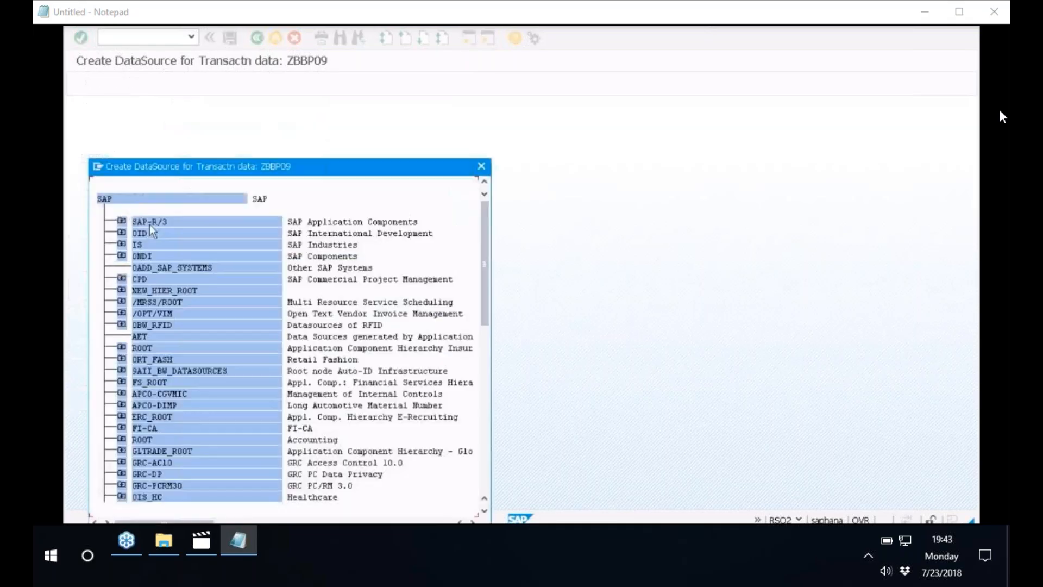
pyautogui.click(121, 222)
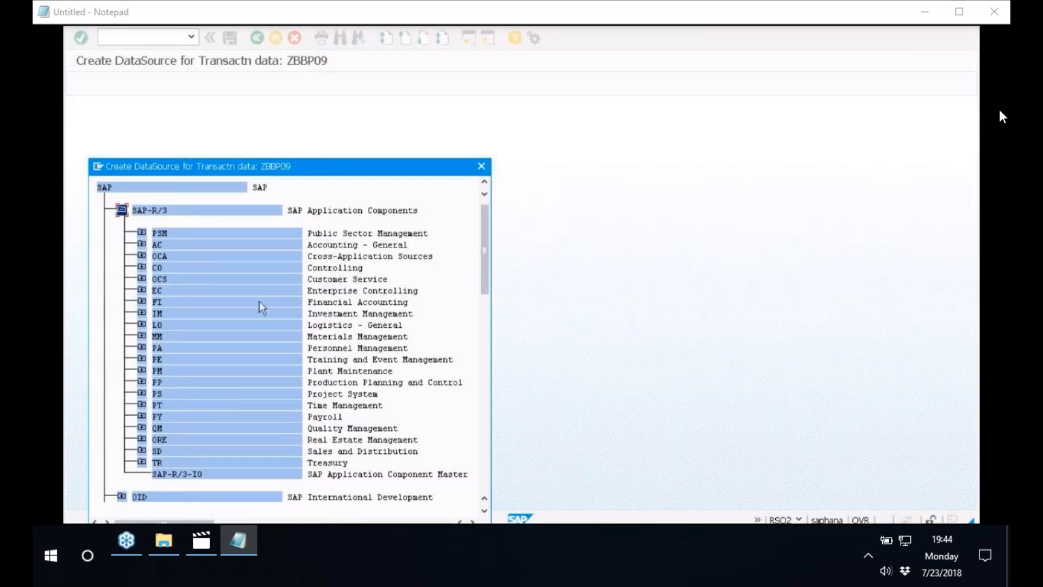
pyautogui.click(142, 290)
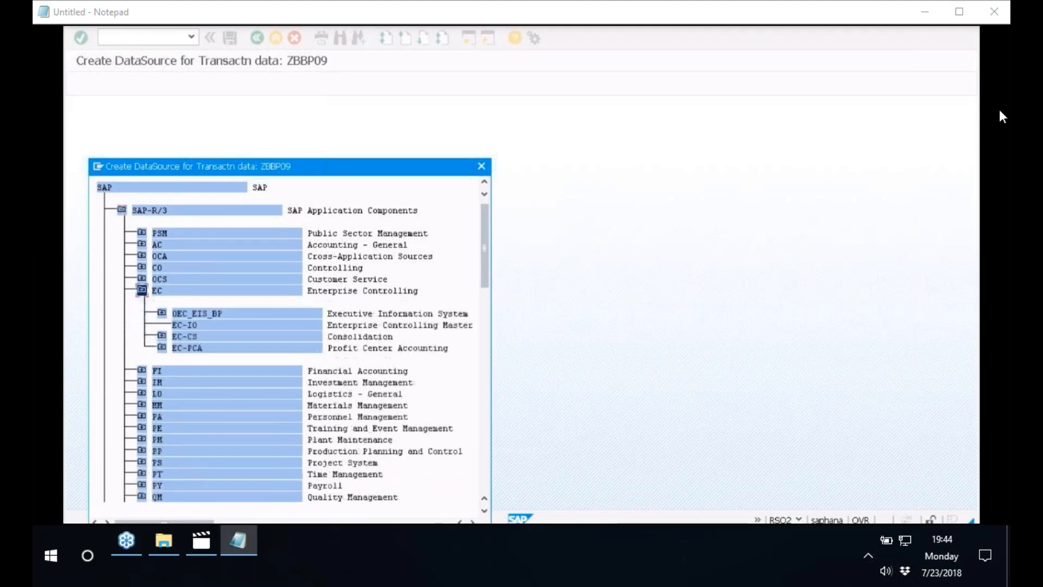
pyautogui.click(162, 348)
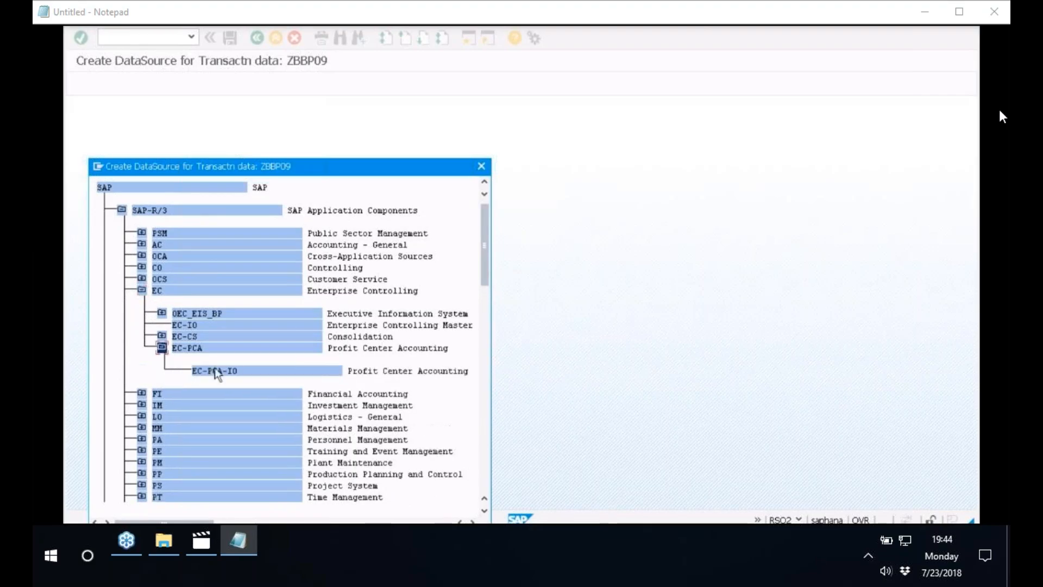
pyautogui.click(201, 348)
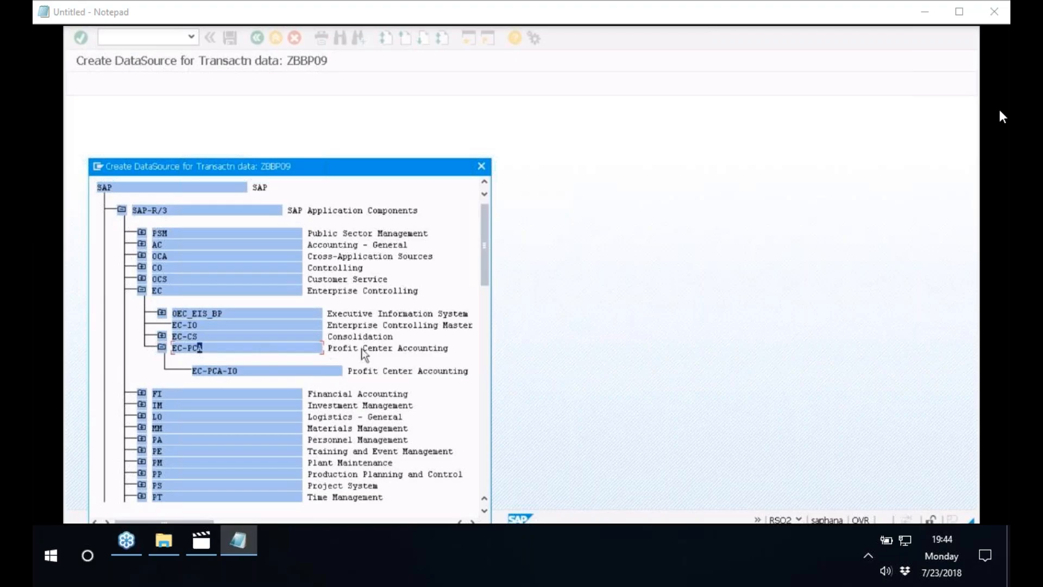
pyautogui.click(194, 348)
pyautogui.doubleClick(194, 347)
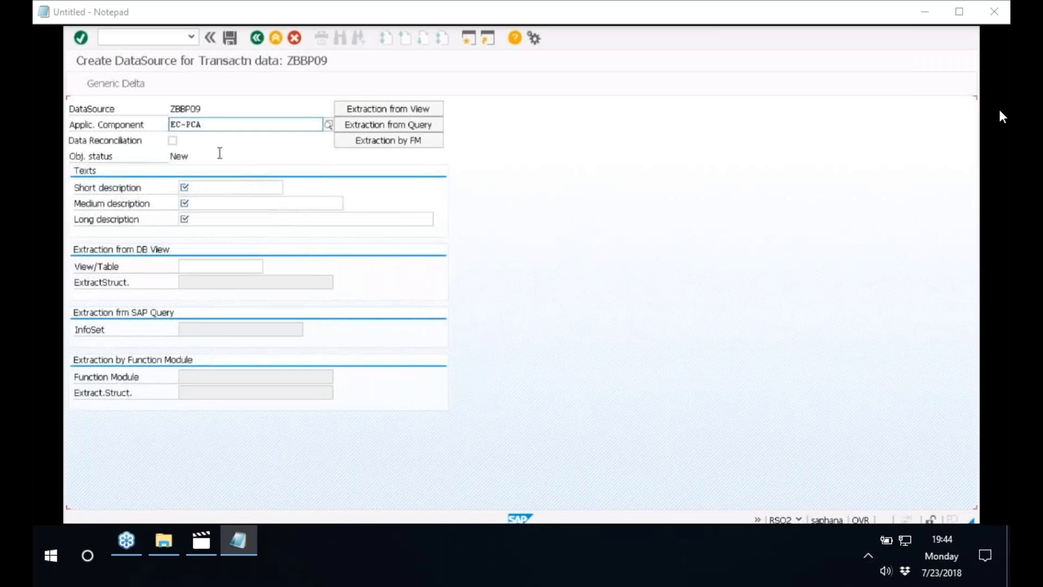
# Fill the short, medium and long descriptions of the DataSource with its own name, ZBBP09
pyautogui.click(188, 106)
pyautogui.doubleClick(189, 107)
pyautogui.hotkey('ctrl', 'c')
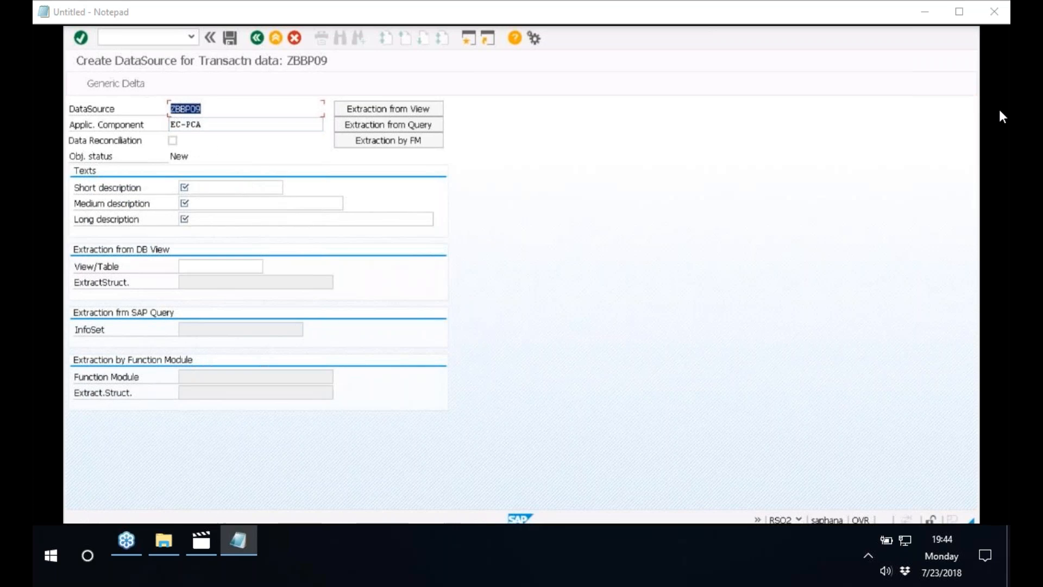
pyautogui.click(233, 187)
pyautogui.hotkey('ctrl', 'v')
pyautogui.click(222, 202)
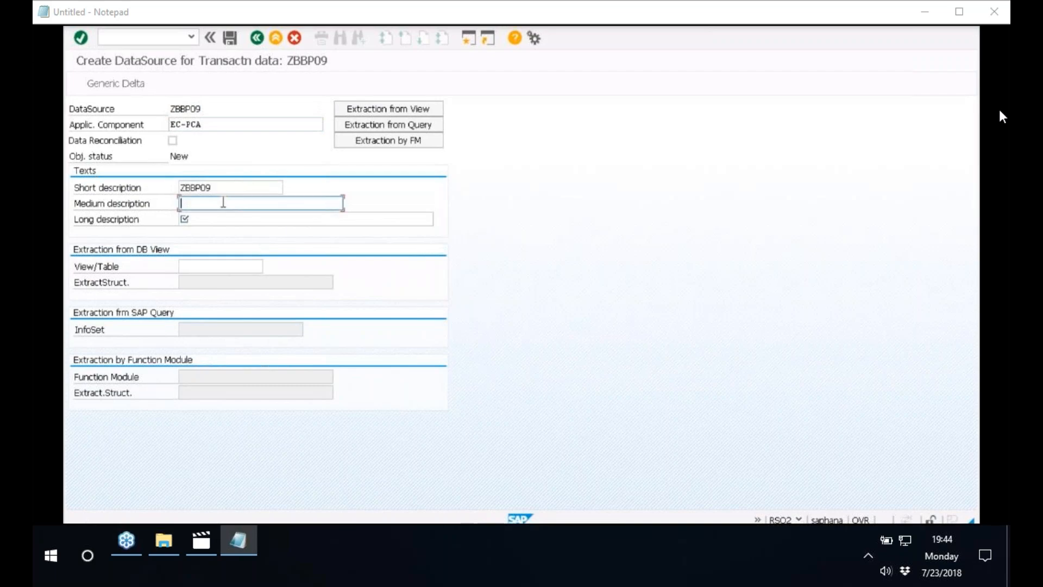
pyautogui.hotkey('ctrl', 'v')
pyautogui.click(217, 219)
pyautogui.hotkey('ctrl', 'v')
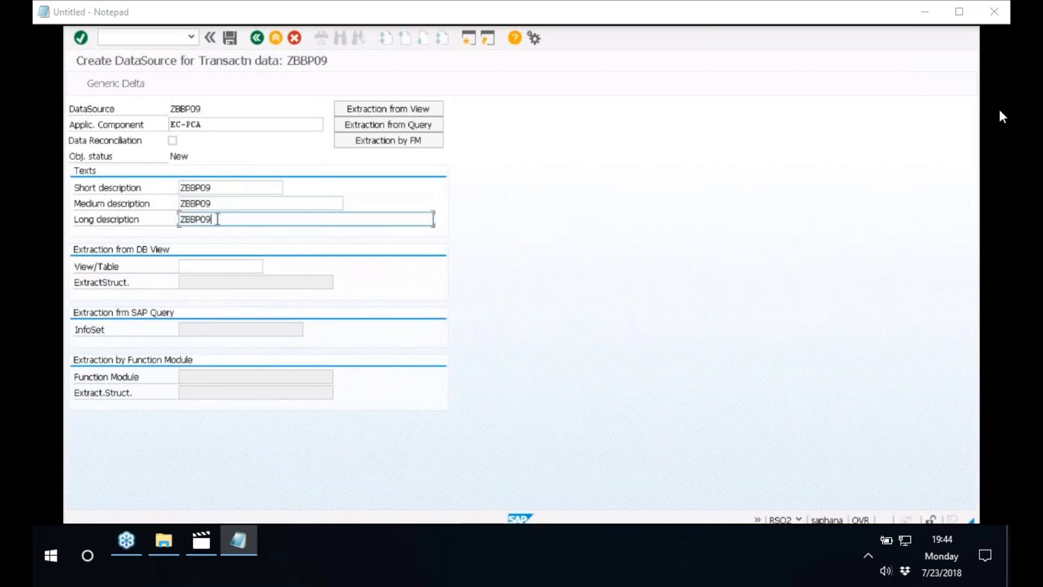
pyautogui.press('Tab')
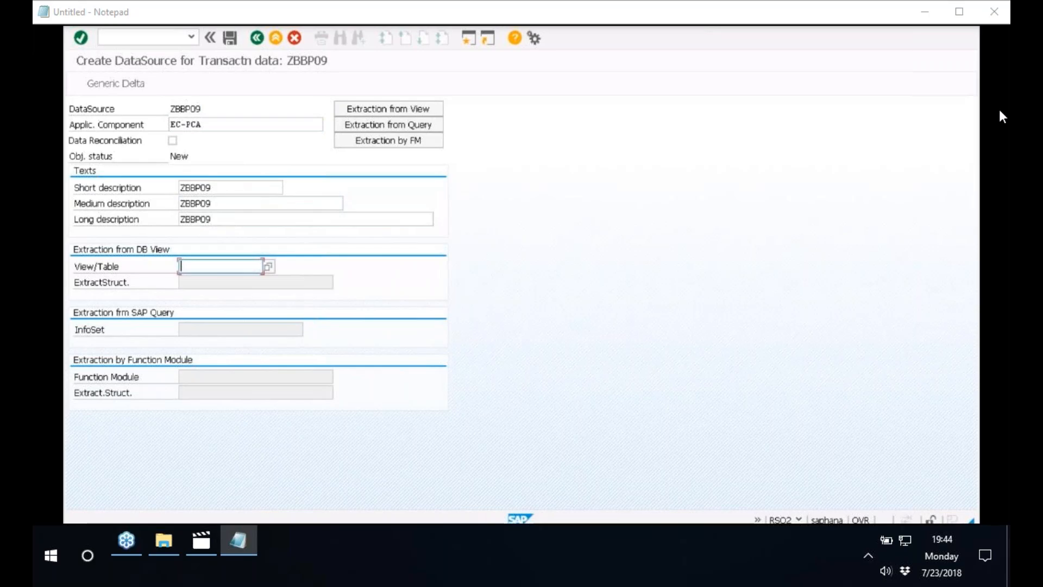
# Set VBAK as the extraction table and save the DataSource as a local object with its default field settings
pyautogui.write('VBAK')
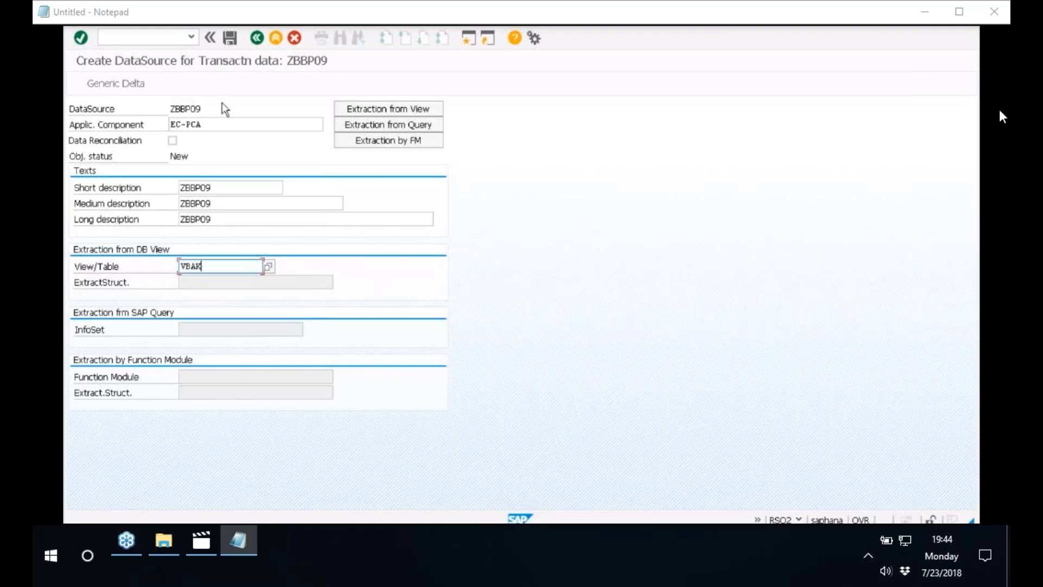
pyautogui.click(230, 38)
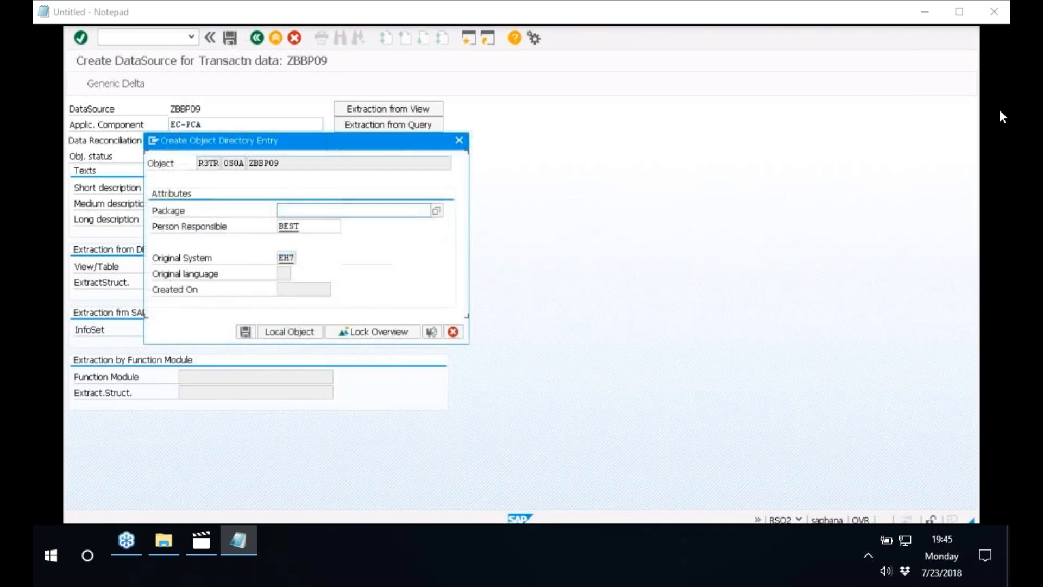
pyautogui.click(278, 332)
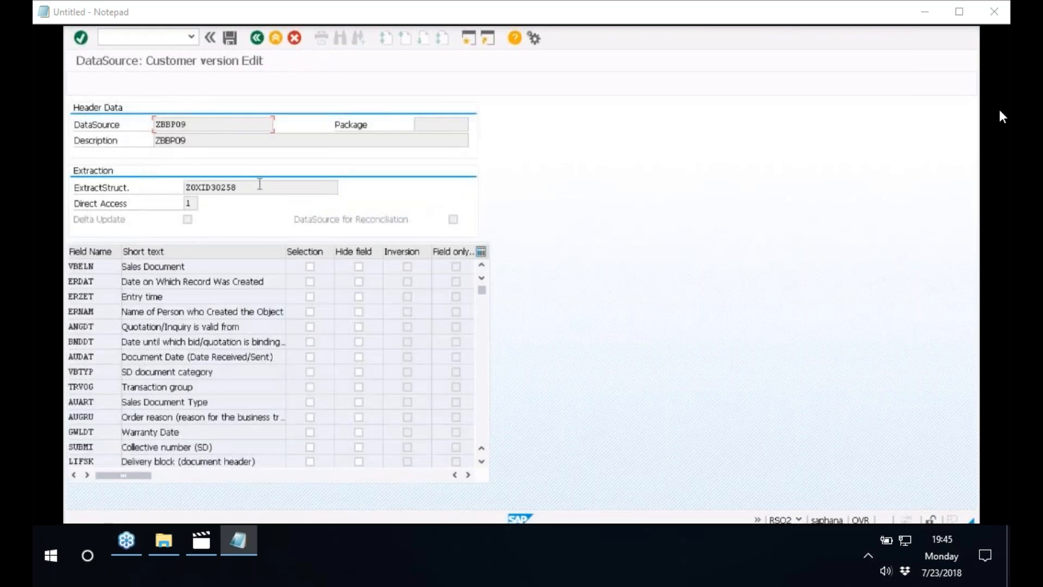
pyautogui.click(231, 39)
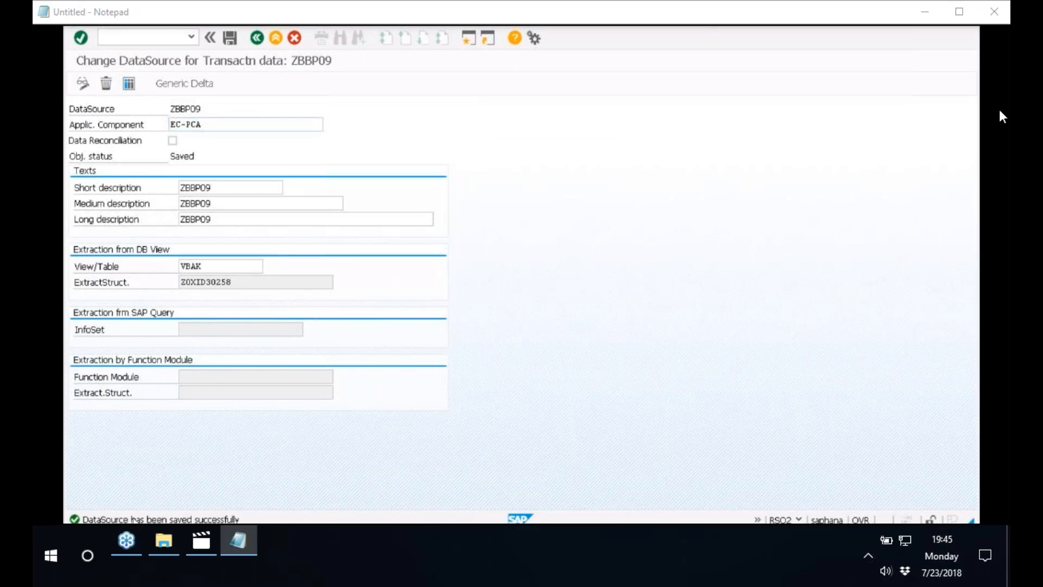
# Read the detailed text of the status message about saving the DataSource, and close it
pyautogui.doubleClick(134, 519)
pyautogui.moveTo(300, 195); pyautogui.dragTo(83, 194)
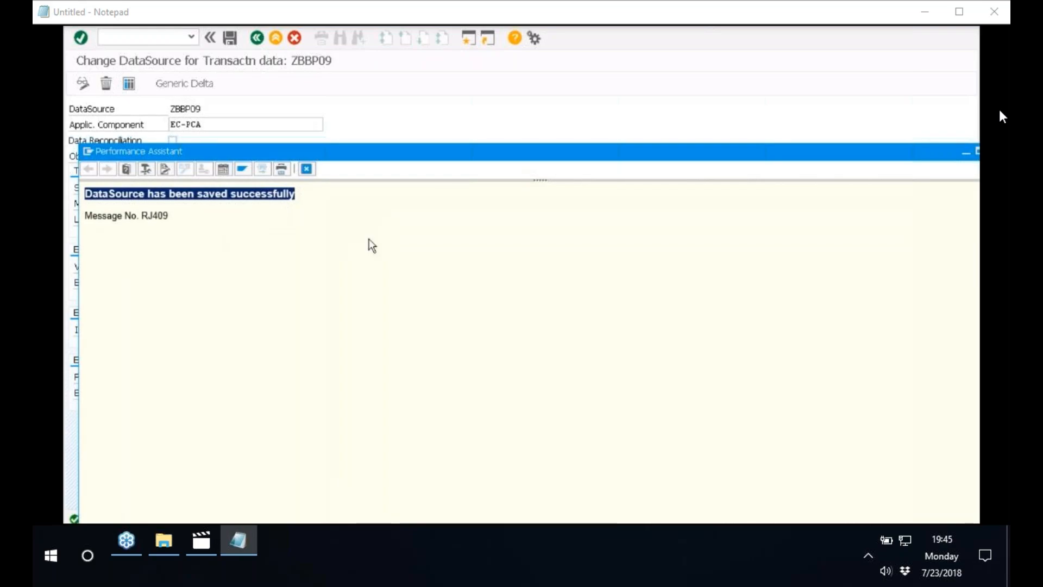
pyautogui.click(307, 169)
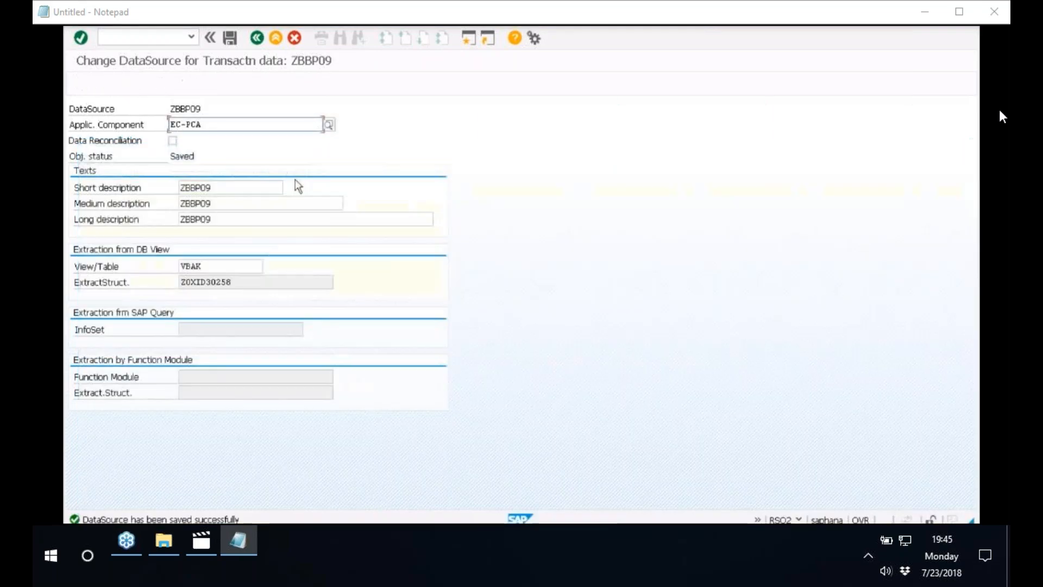
# Switch to the Paint diagram and add the label ZBBP09 in a rounded rectangle below DS in the SAP box
pyautogui.click(192, 107)
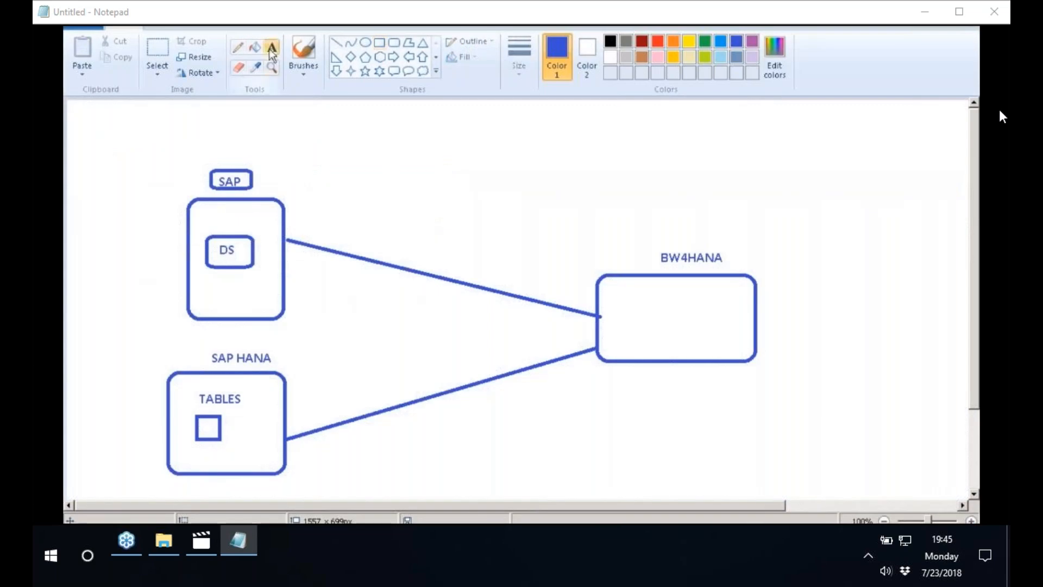
pyautogui.click(272, 47)
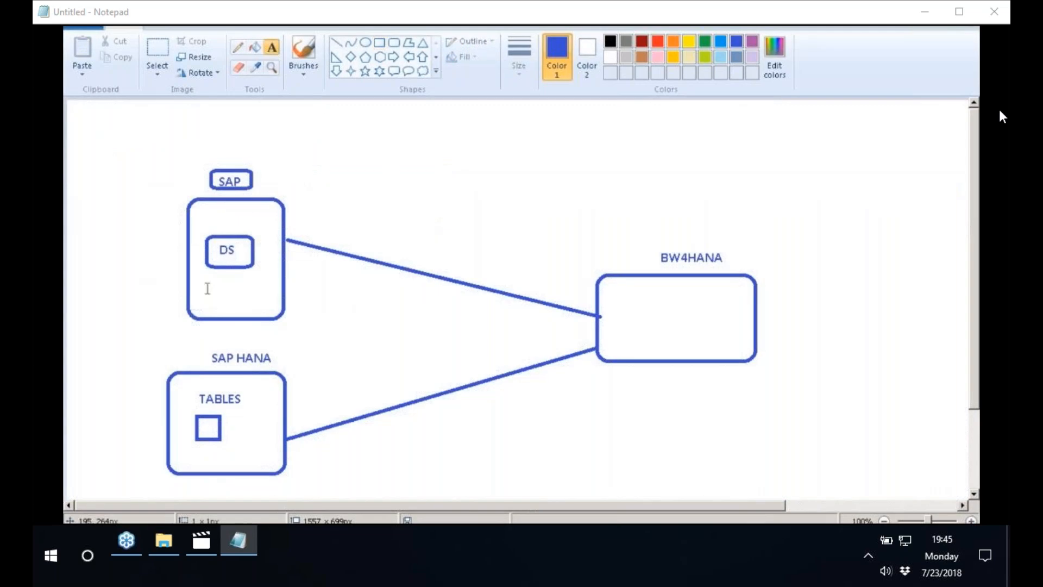
pyautogui.click(207, 288)
pyautogui.write('ZBBP09')
pyautogui.click(348, 184)
pyautogui.click(393, 43)
pyautogui.moveTo(199, 280); pyautogui.dragTo(263, 300)
pyautogui.click(354, 206)
# Add the text STEP 1 below the ZBBP09 label inside the SAP box
pyautogui.click(272, 47)
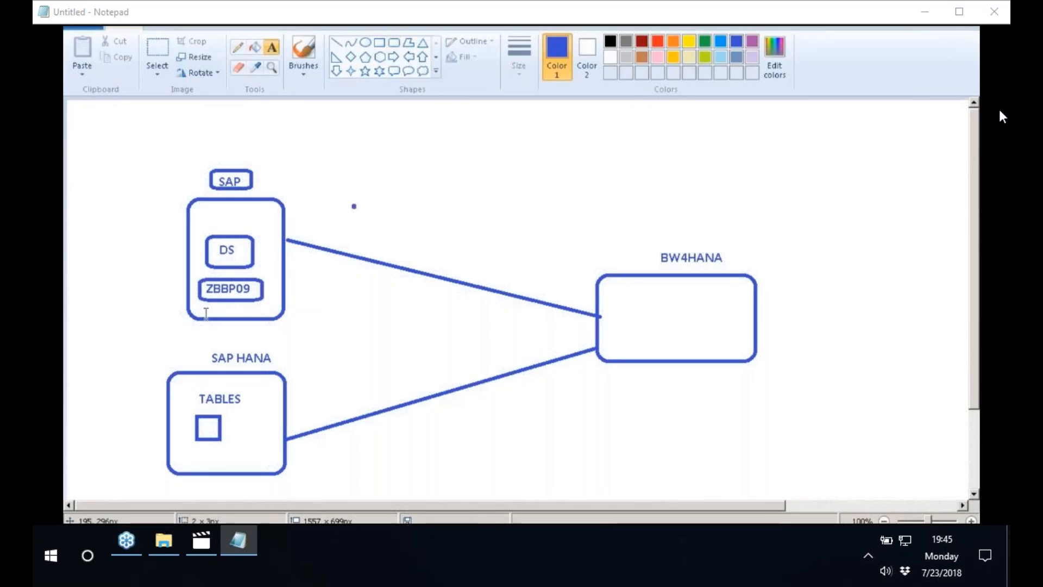
pyautogui.click(209, 308)
pyautogui.write('STEP 1')
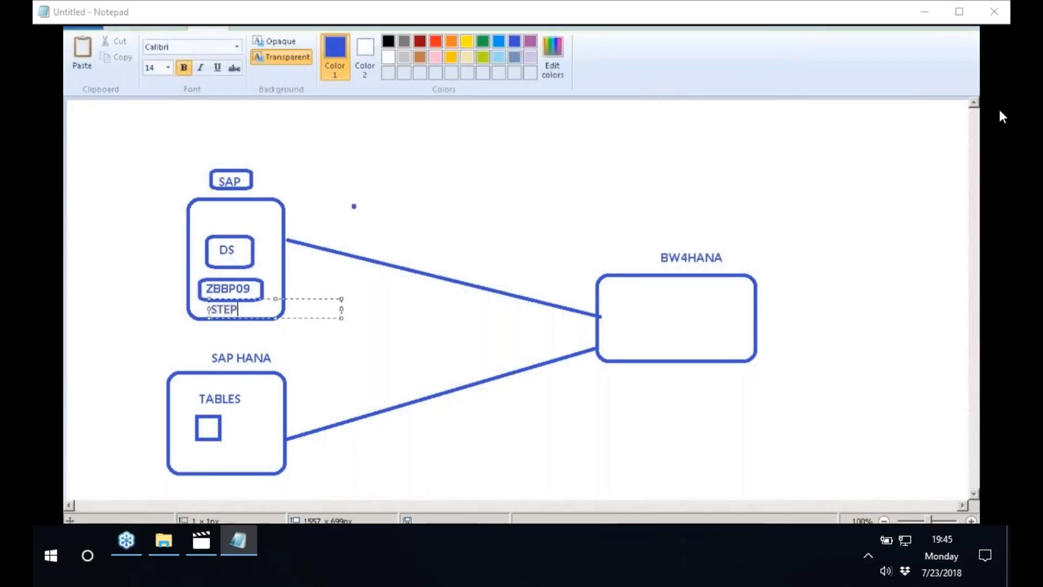
pyautogui.click(502, 182)
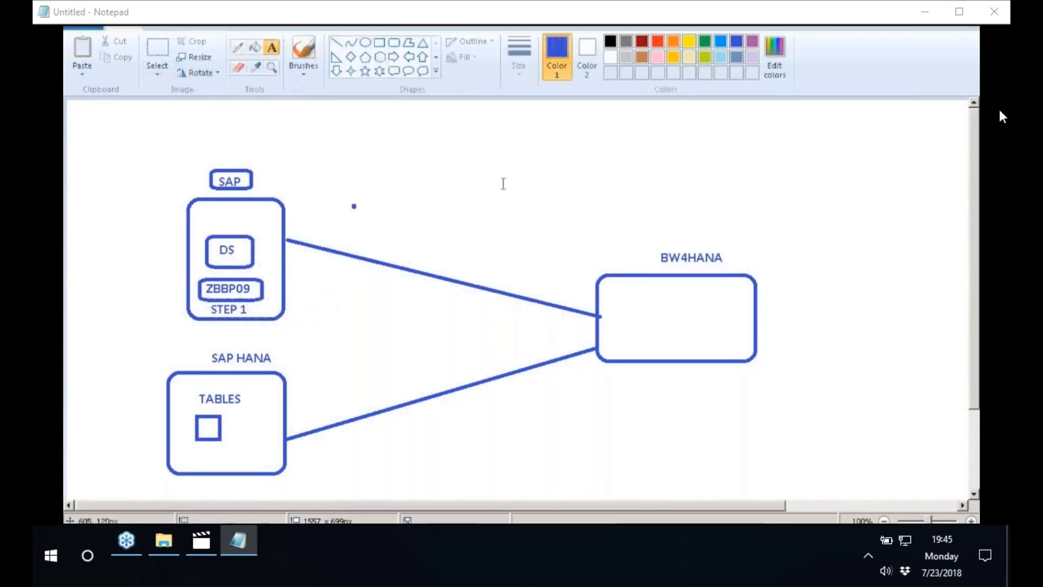
# Delete the stray dot beside the SAP box, above the line to BW4HANA
pyautogui.click(166, 54)
pyautogui.moveTo(344, 196); pyautogui.dragTo(363, 223)
pyautogui.rightClick(353, 200)
pyautogui.click(421, 206)
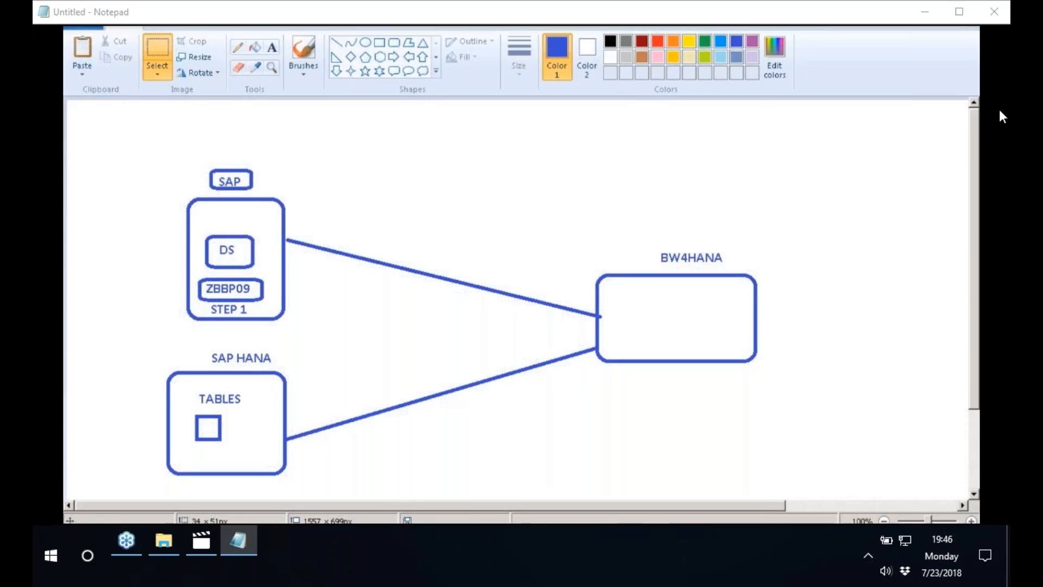
# Launch SAP HANA Studio from the SAP HANA program group and accept the proposed hdbstudio1 workspace
pyautogui.click(82, 535)
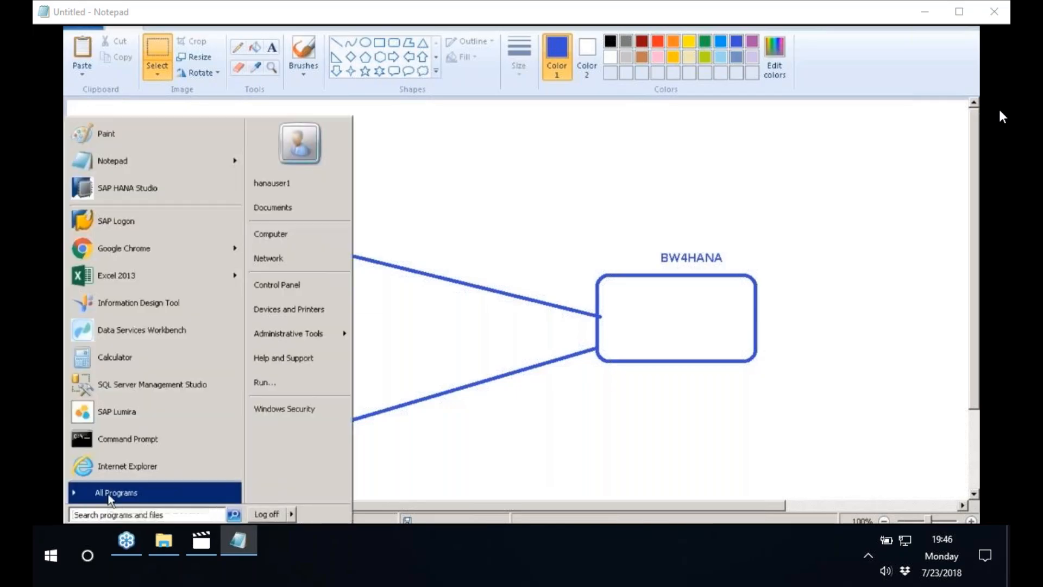
pyautogui.click(110, 494)
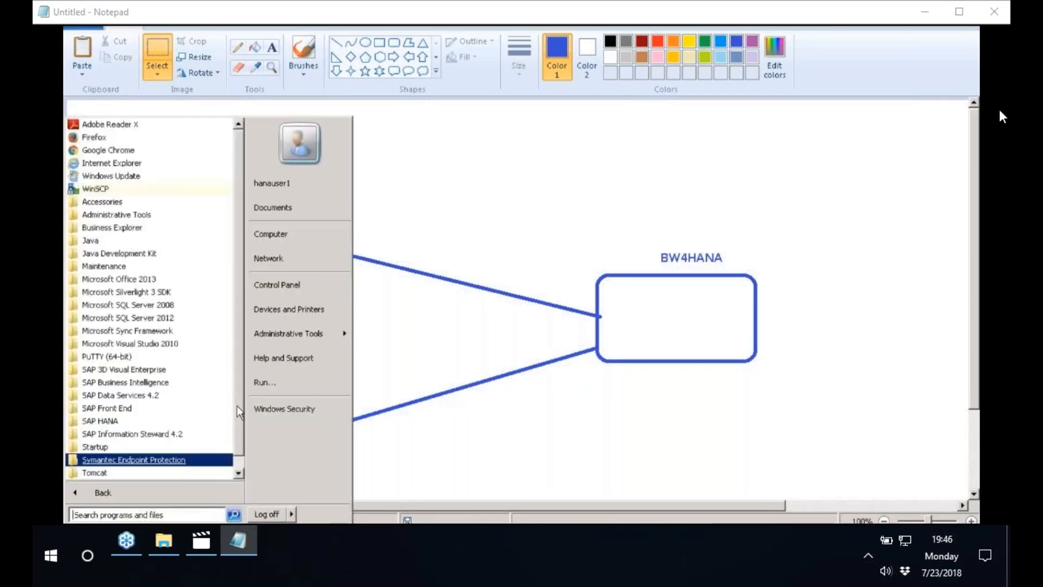
pyautogui.click(113, 424)
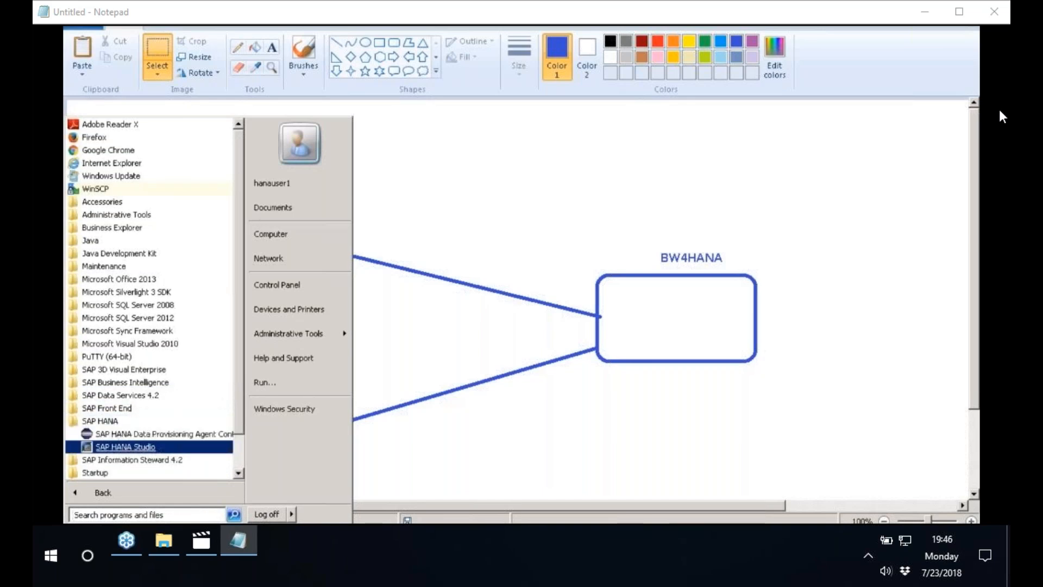
pyautogui.click(115, 451)
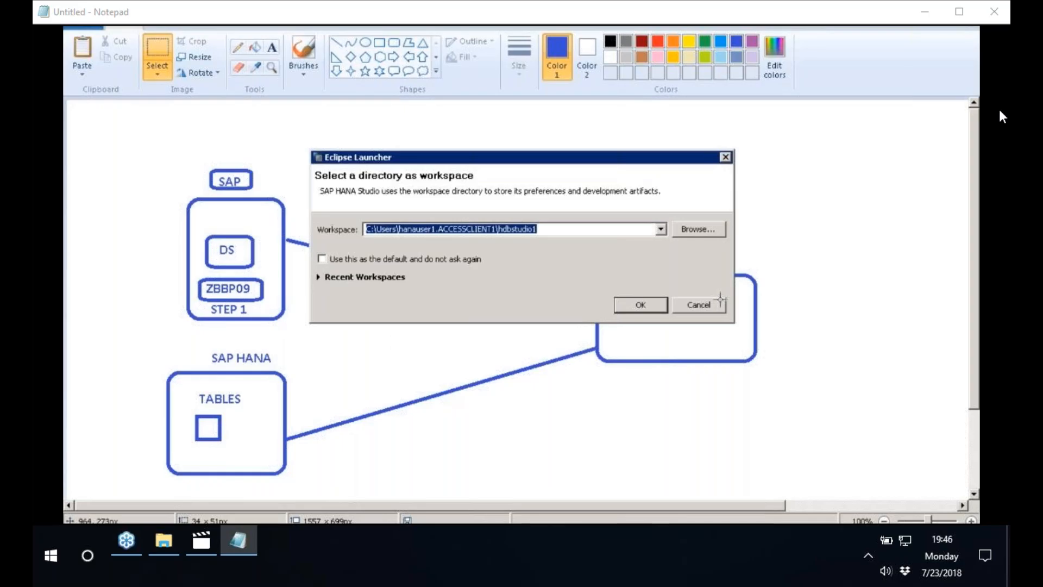
pyautogui.click(649, 310)
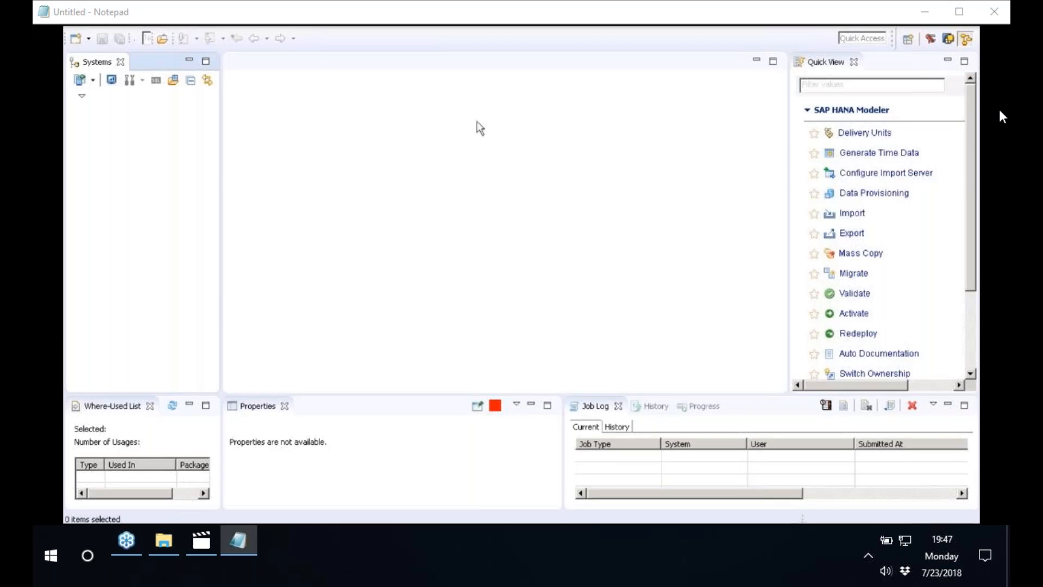
# Open the BW Modeling perspective
pyautogui.click(912, 41)
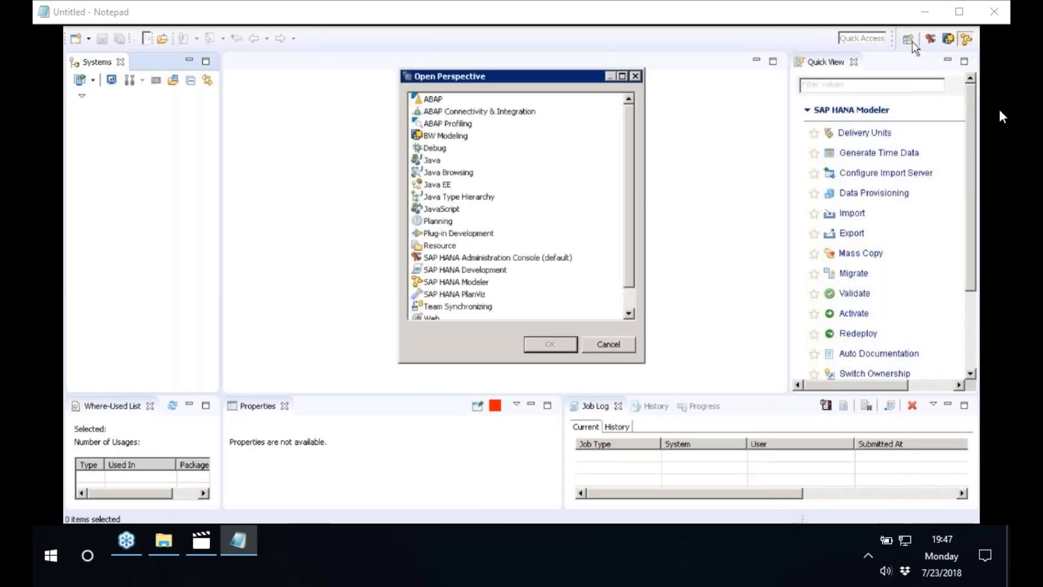
pyautogui.click(448, 137)
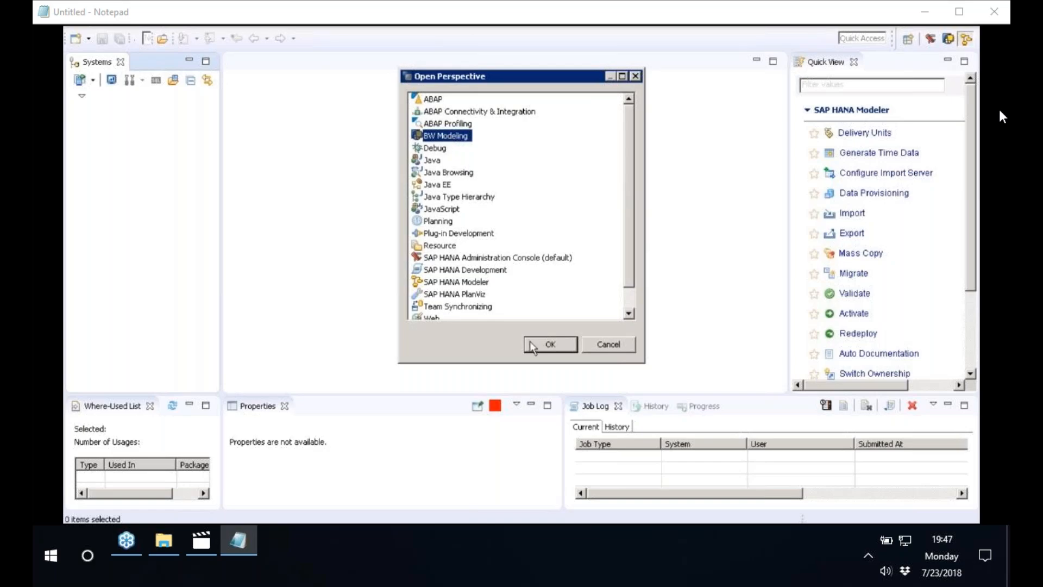
pyautogui.click(550, 344)
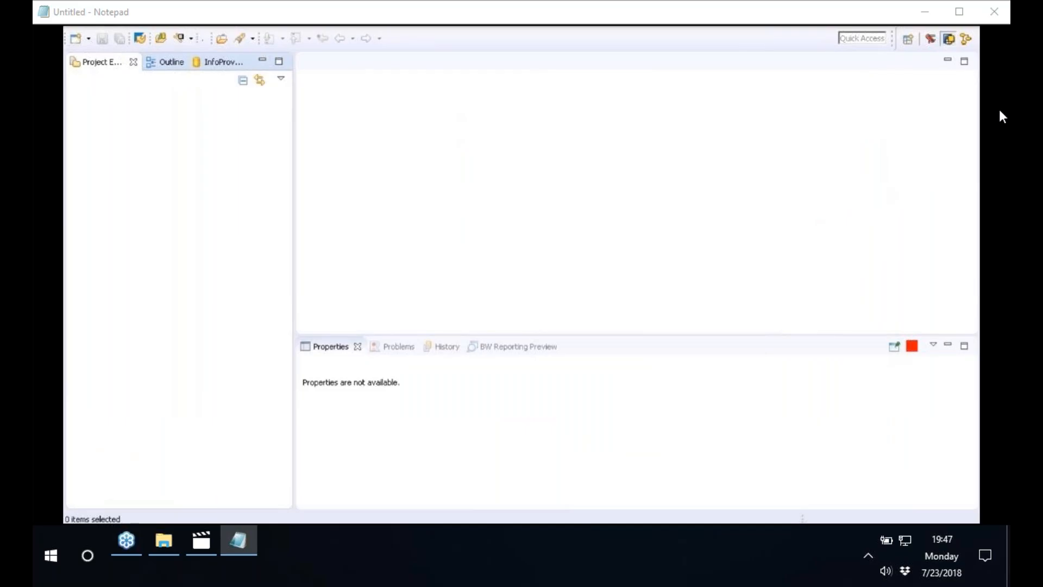
# Start a new project of type BW Project from the Business Warehouse category
pyautogui.rightClick(140, 130)
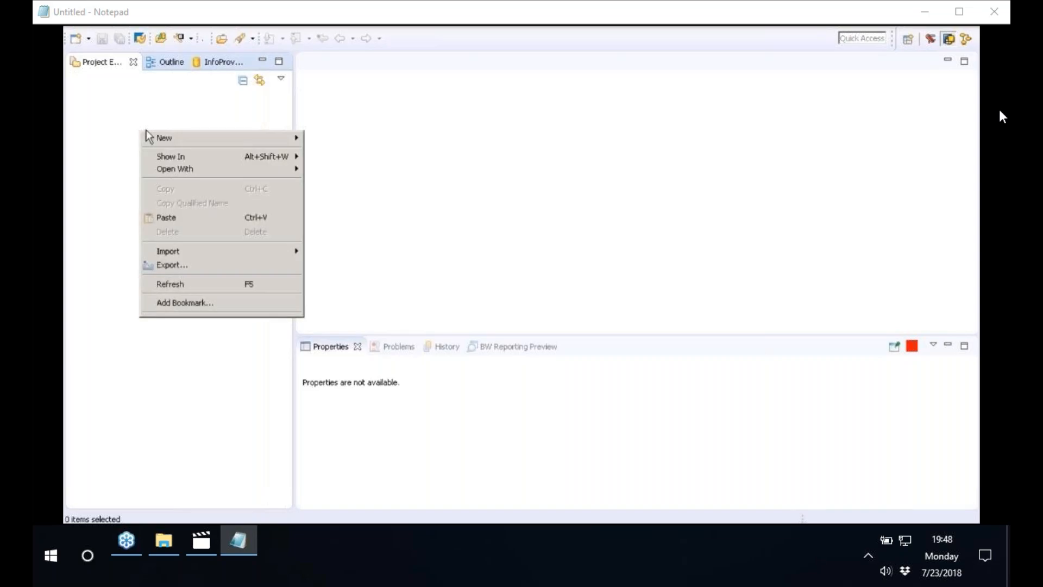
pyautogui.moveTo(222, 142)
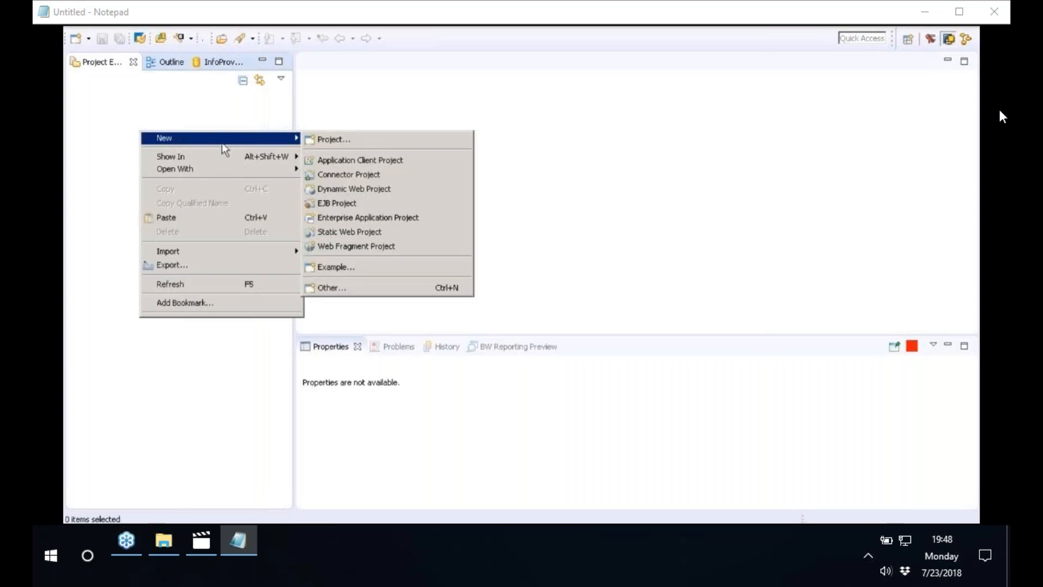
pyautogui.click(321, 140)
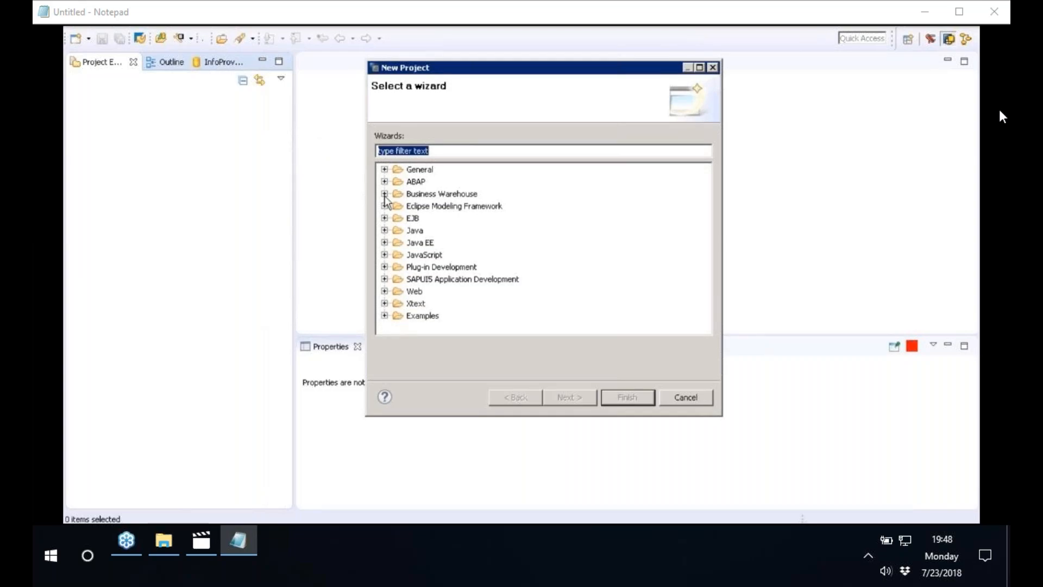
pyautogui.click(385, 195)
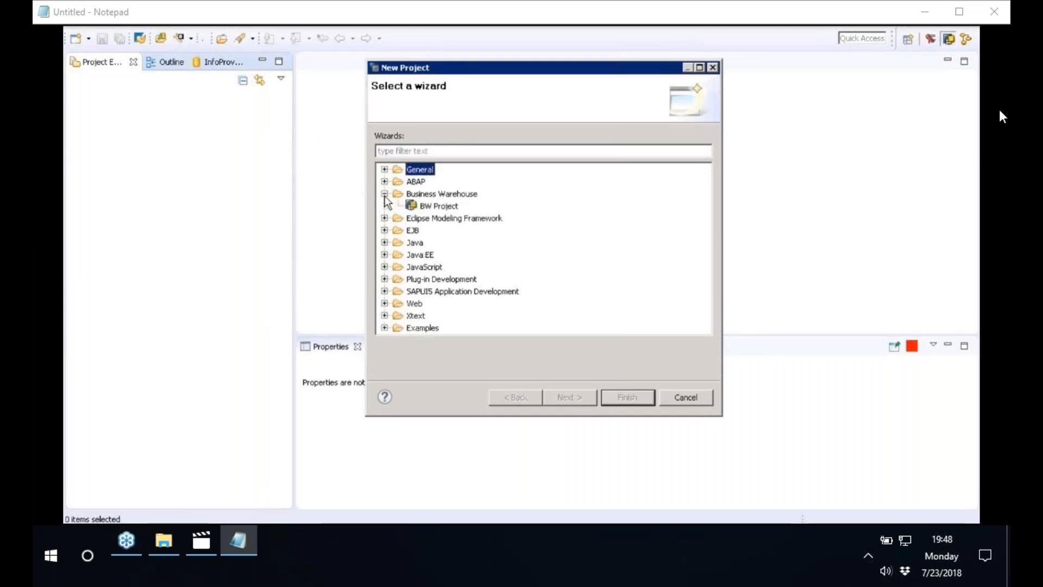
pyautogui.click(427, 207)
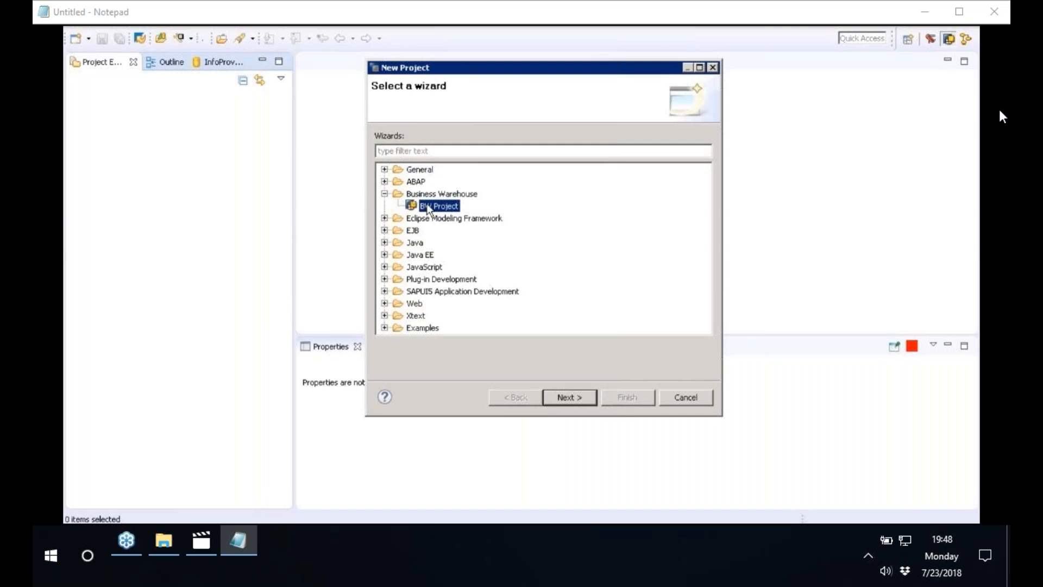
pyautogui.click(581, 397)
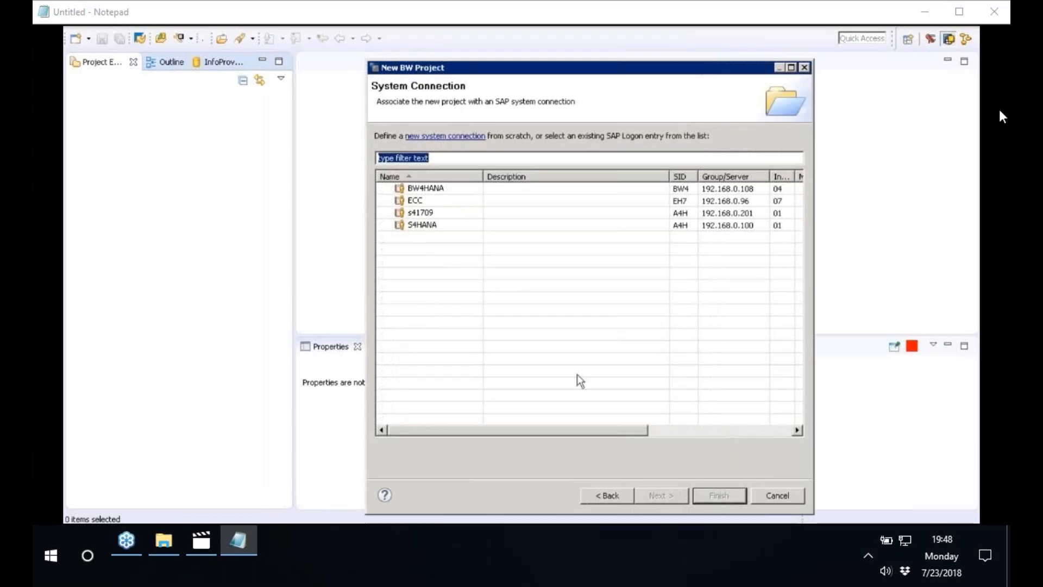
# Associate the new BW project with the BW4HANA system connection and accept its proposed connection settings
pyautogui.moveTo(555, 68); pyautogui.dragTo(444, 45)
pyautogui.click(332, 168)
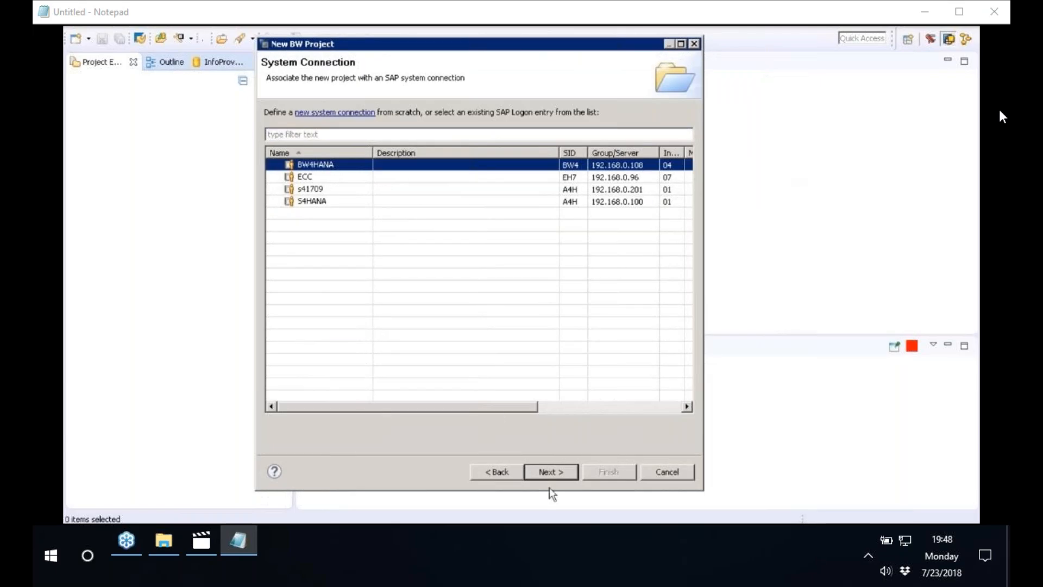
pyautogui.click(564, 477)
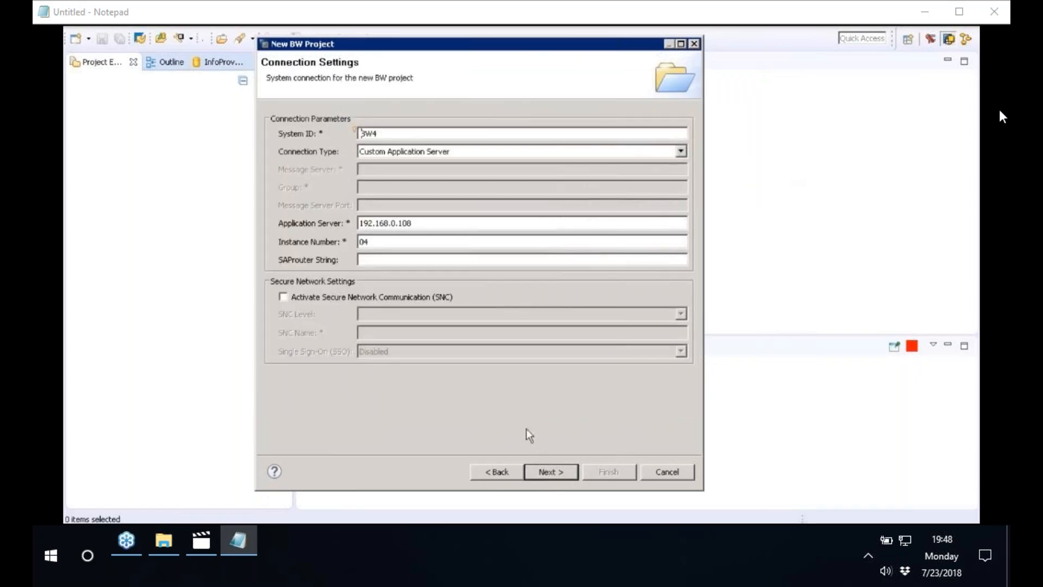
pyautogui.click(570, 475)
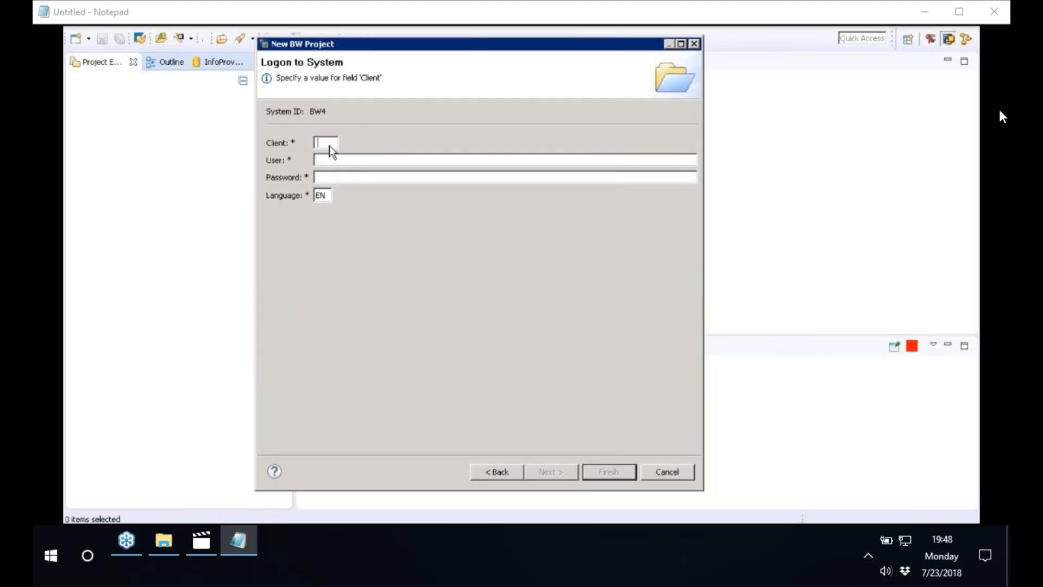
# Log on to the BW4 system with client 100, user BEST and the account password, and finish creating the project
pyautogui.write('100')
pyautogui.press('Tab')
pyautogui.write('BEST')
pyautogui.press('Tab')
pyautogui.press('capslock')
pyautogui.write('••••••••••')
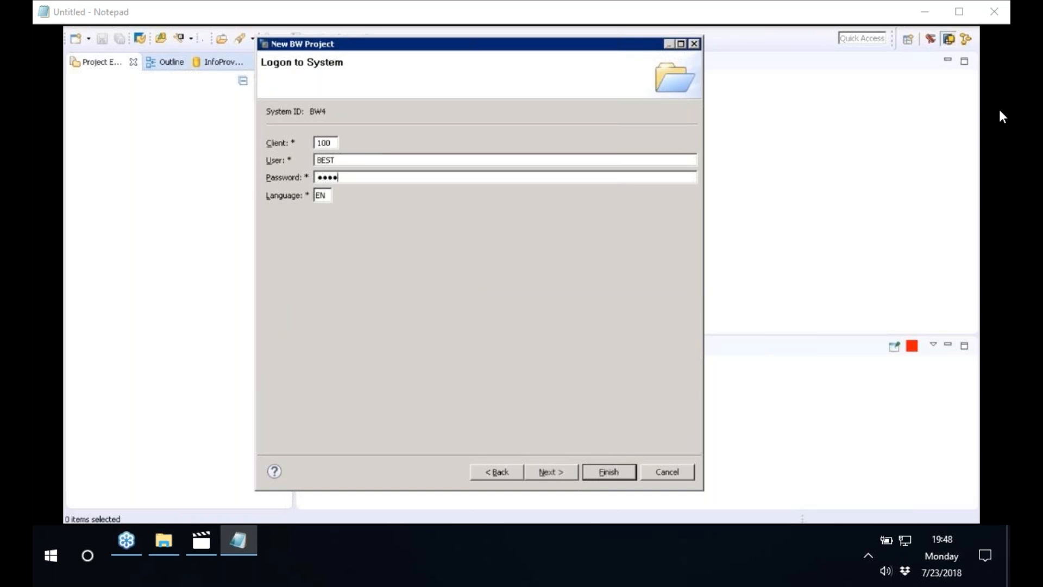
pyautogui.write('•')
pyautogui.click(617, 473)
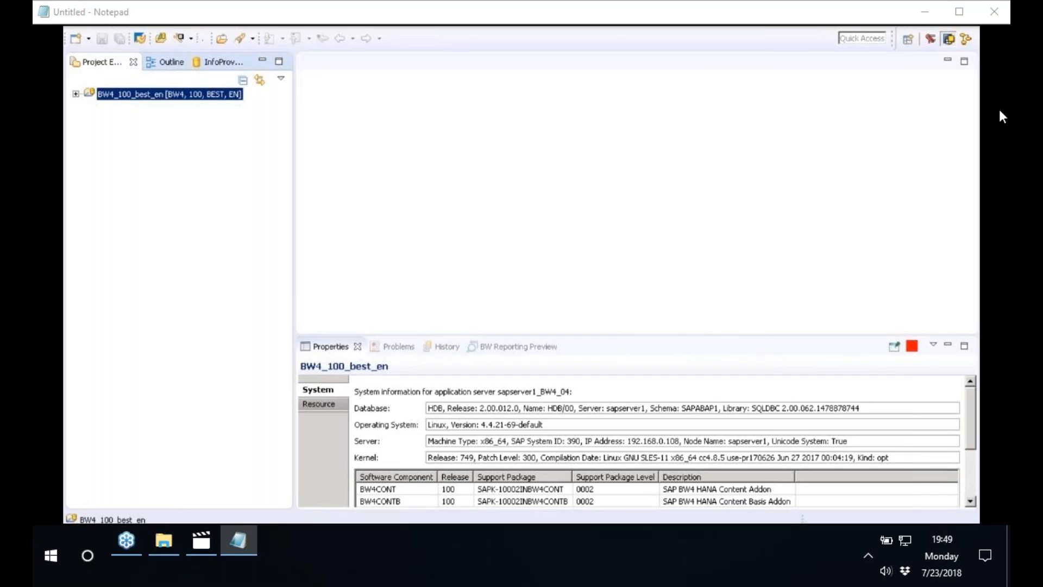
# Expand the BW4_100_best_en project and select its BW Repository and Data Sources nodes in turn
pyautogui.click(76, 94)
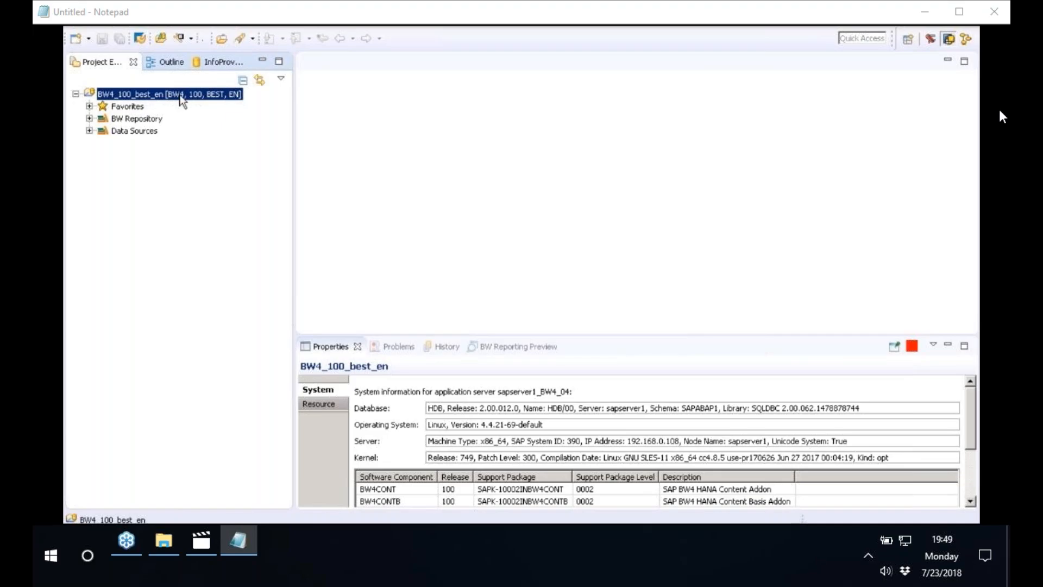
pyautogui.click(152, 120)
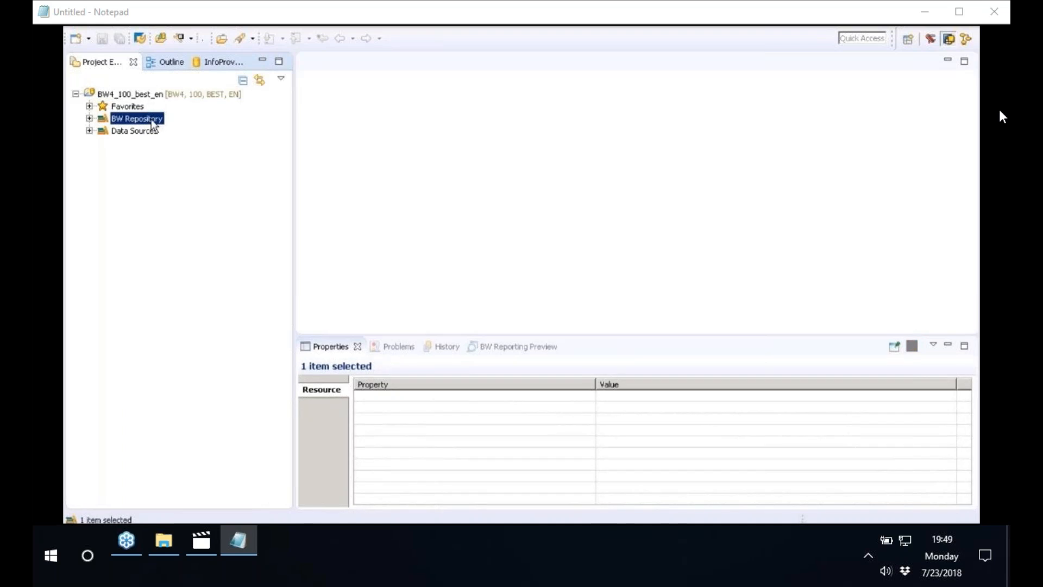
pyautogui.click(150, 133)
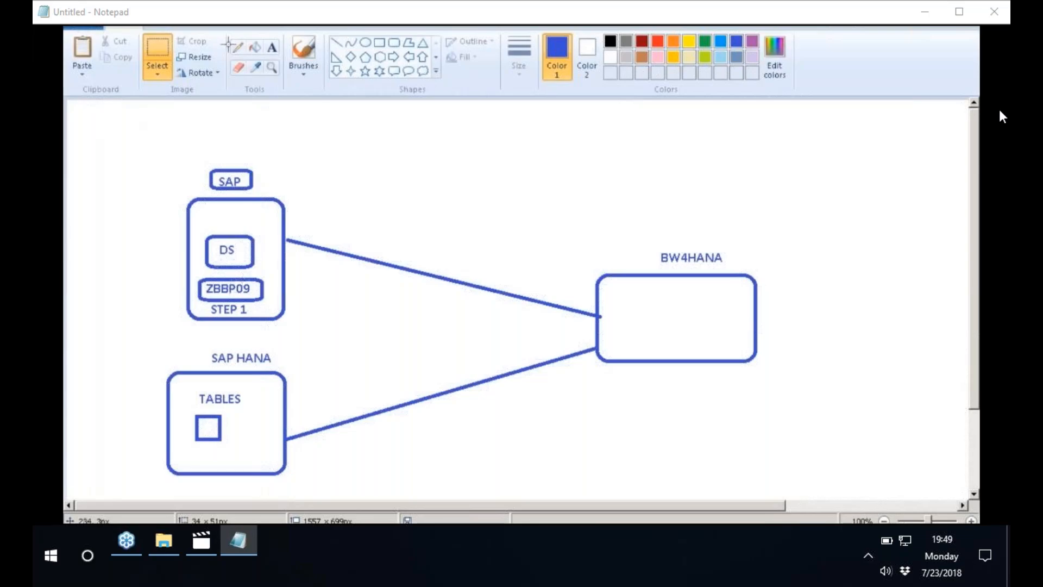
# In the Paint diagram, copy the framed ZBBP09 label from the SAP box into the BW4HANA box
pyautogui.click(162, 50)
pyautogui.moveTo(196, 275); pyautogui.dragTo(271, 305)
pyautogui.hotkey('ctrl', 'c')
pyautogui.hotkey('ctrl', 'v')
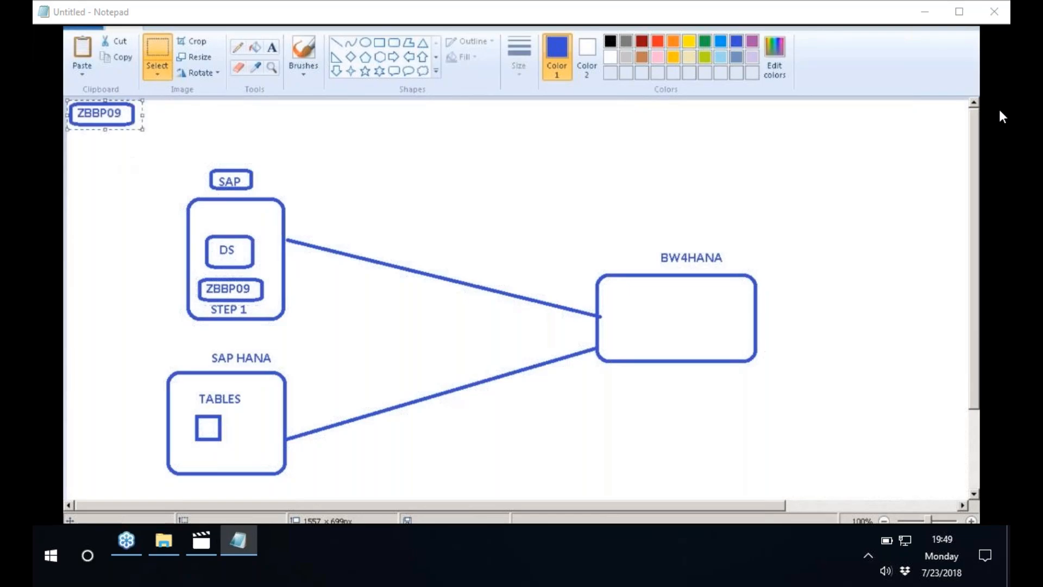
pyautogui.moveTo(107, 114); pyautogui.dragTo(684, 323)
pyautogui.click(648, 204)
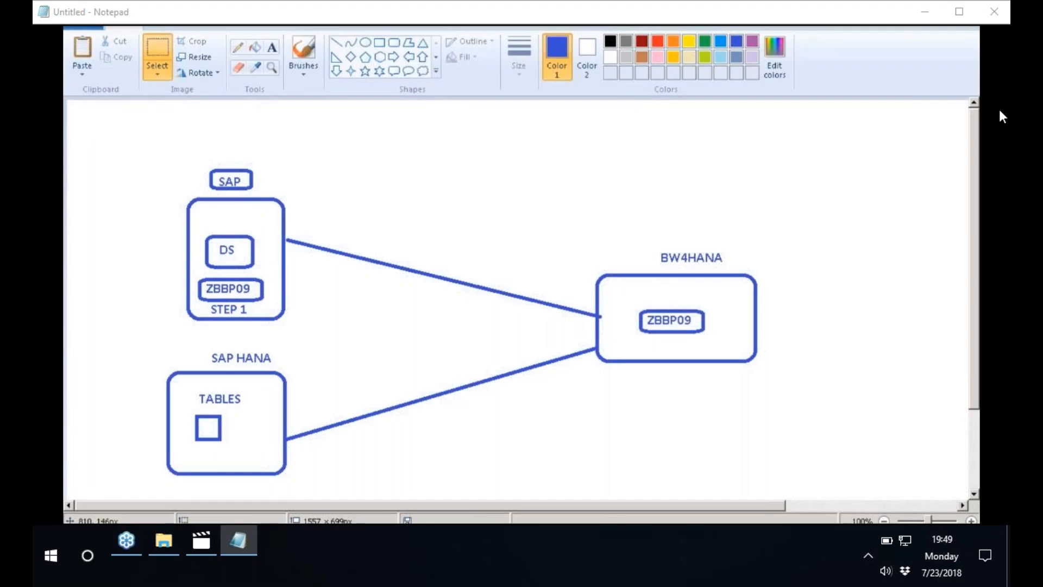
# Add the text STEP 2 above the line connecting the SAP box to the BW4HANA box
pyautogui.click(272, 47)
pyautogui.click(439, 258)
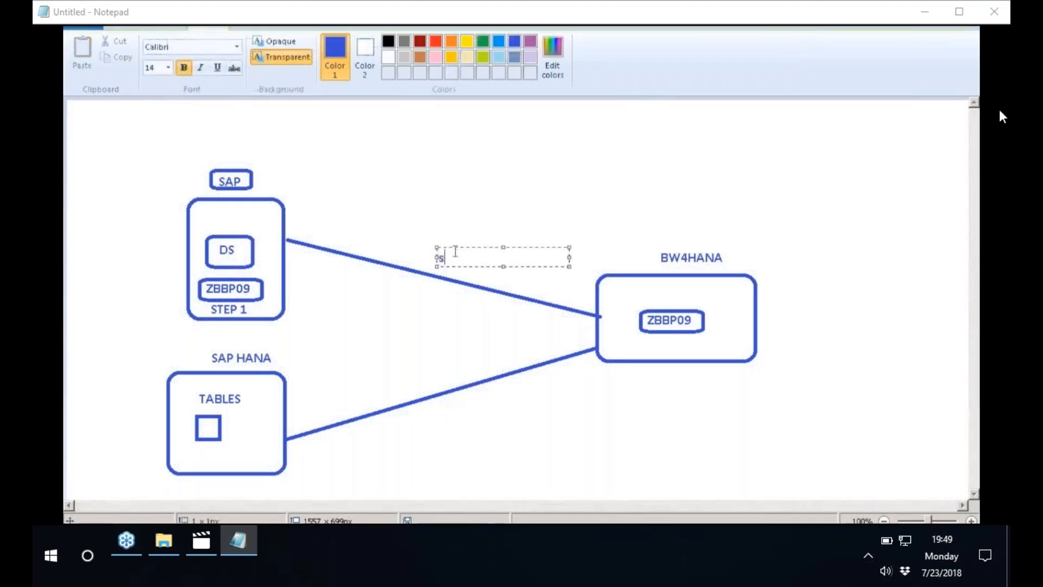
pyautogui.write('STEP 2')
pyautogui.click(703, 352)
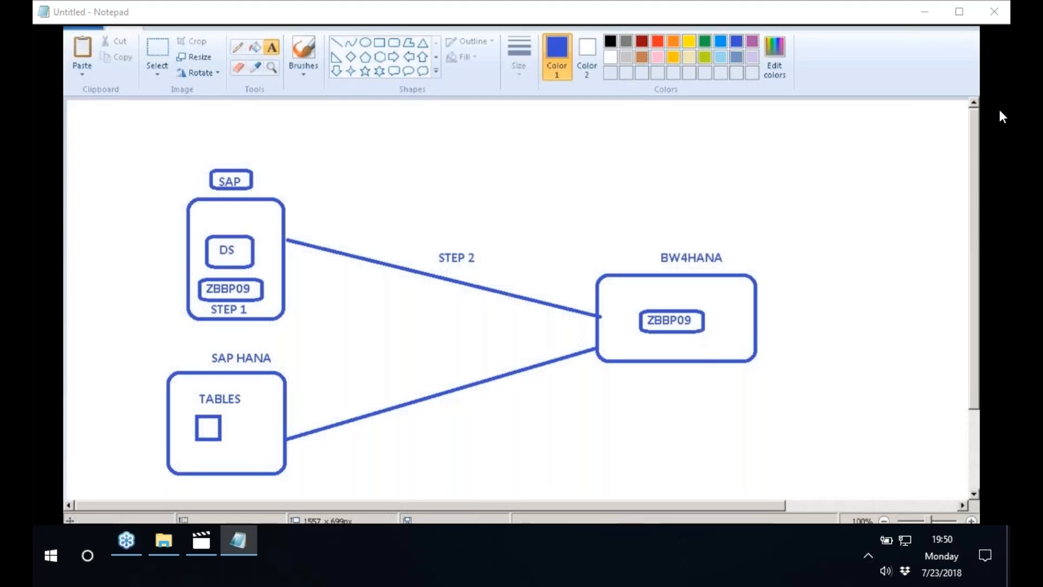
# Switch to the SAP GUI session for DataSource ZBBP09, open a new GUI window and run transaction SE38 in it
pyautogui.click(220, 543)
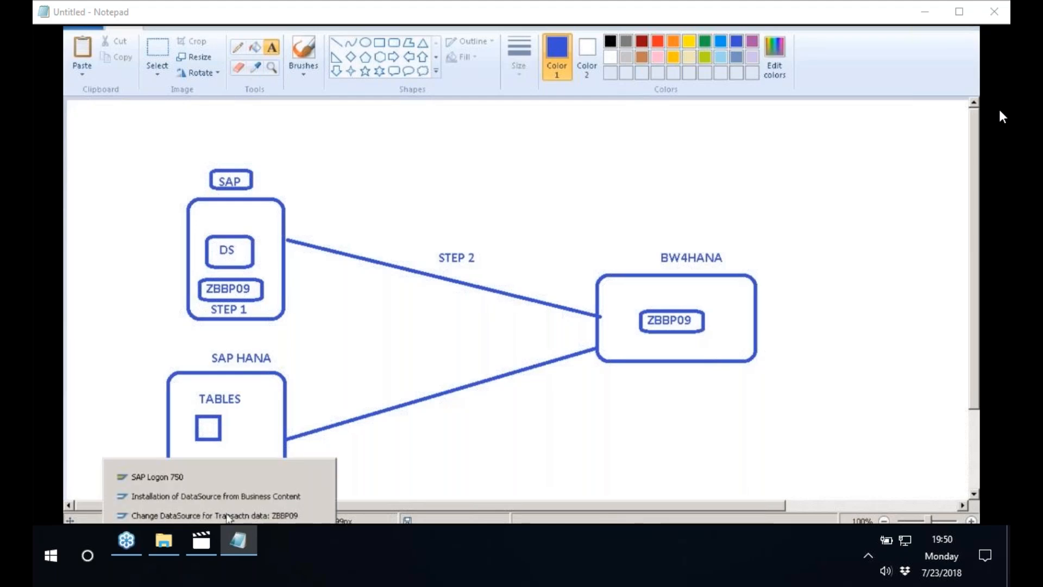
pyautogui.click(272, 515)
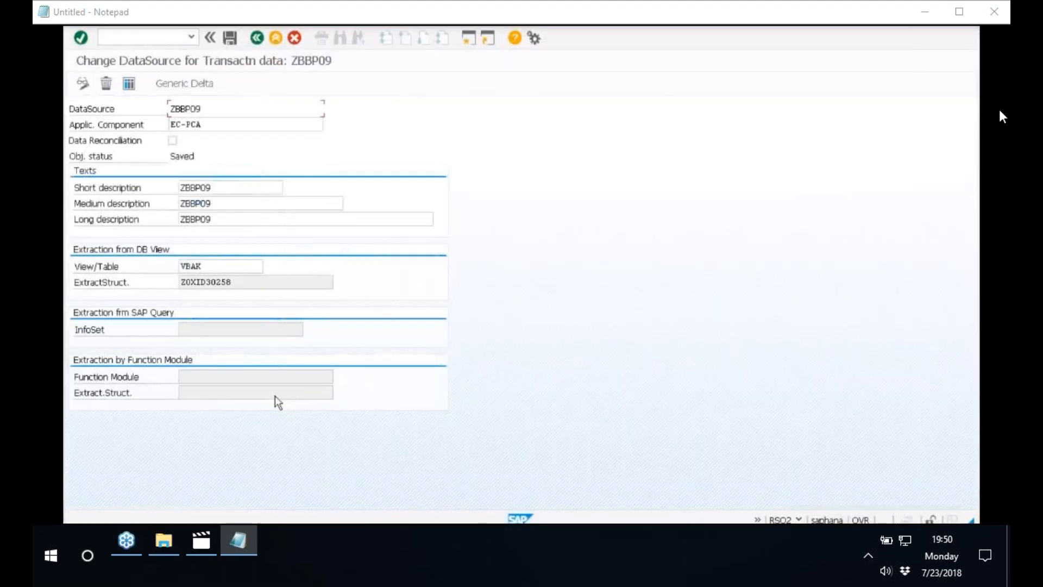
pyautogui.hotkey('alt', 'space')
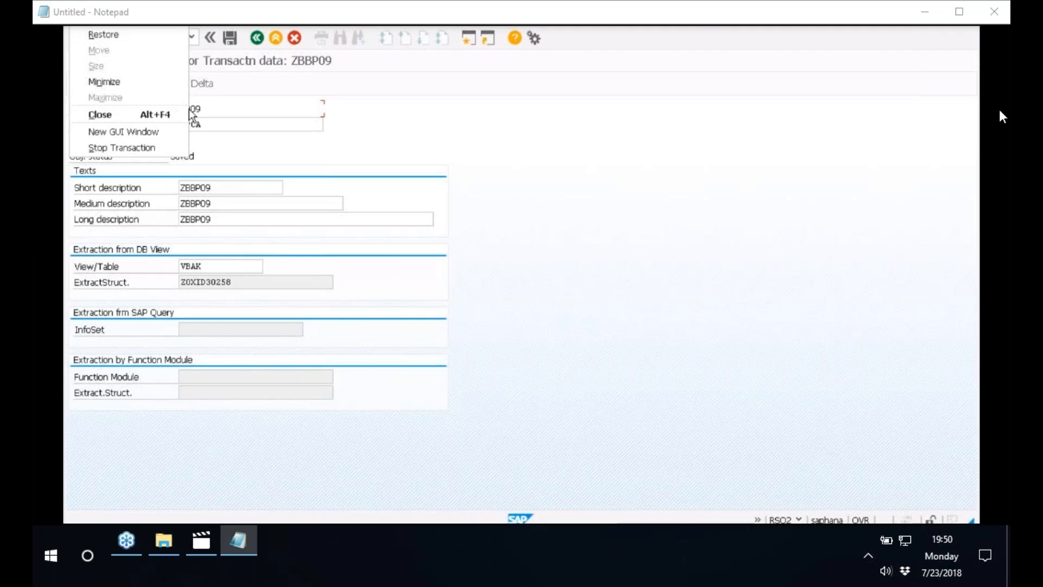
pyautogui.click(158, 132)
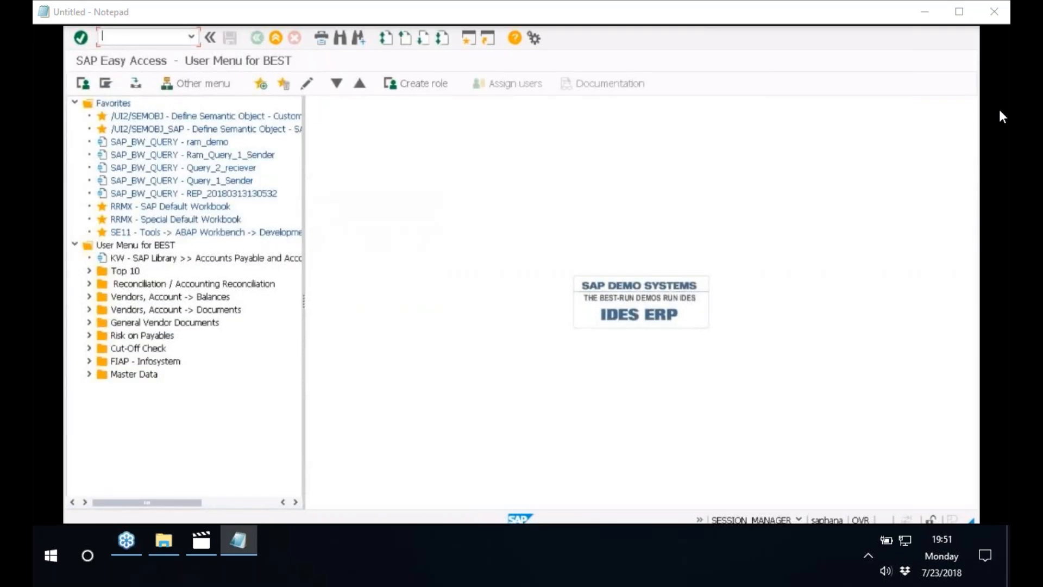
pyautogui.write('SE38')
pyautogui.press('Return')
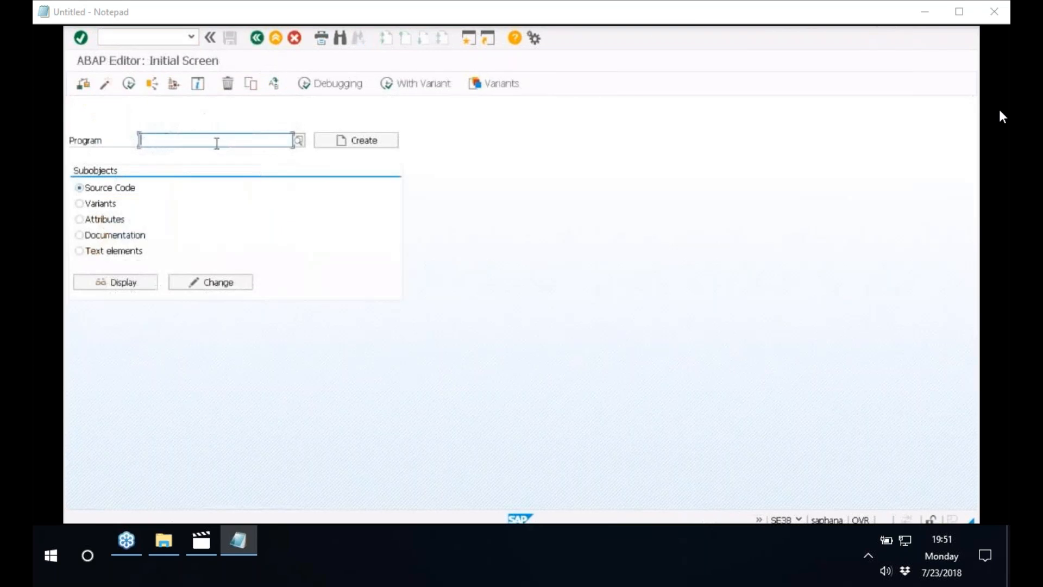
# Execute the program RODPS_OS_EXPOSE in the ABAP Editor
pyautogui.click(216, 142)
pyautogui.click(222, 155)
pyautogui.click(222, 156)
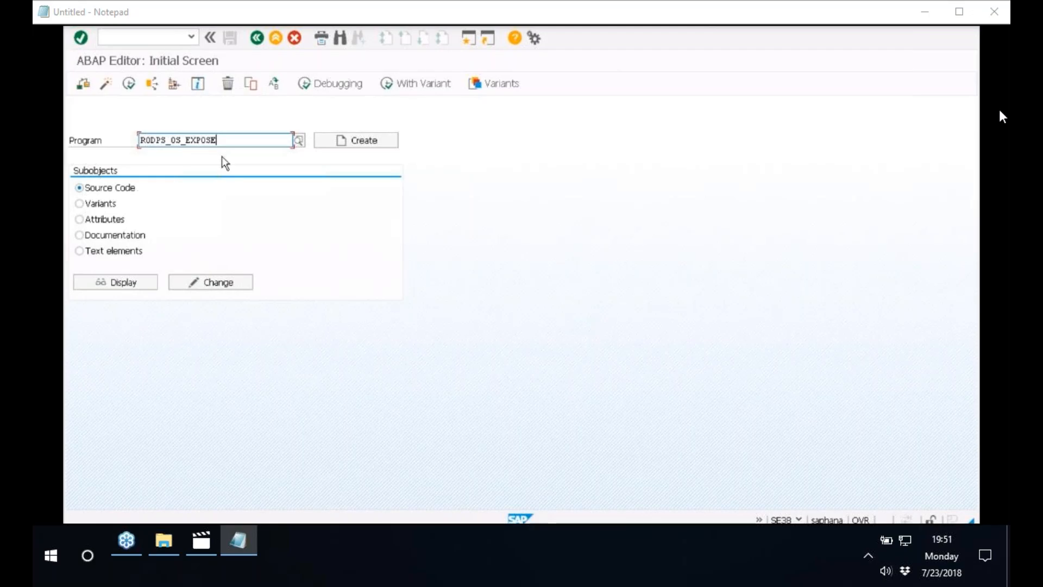
pyautogui.click(131, 85)
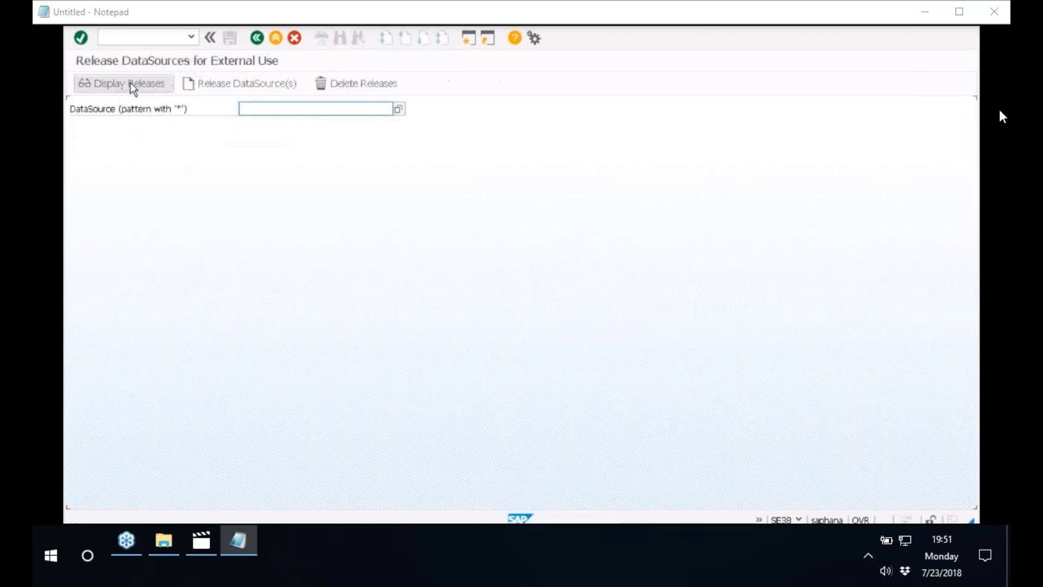
# Release DataSource ZBBP09 for external use and confirm its selection in the release list
pyautogui.click(302, 109)
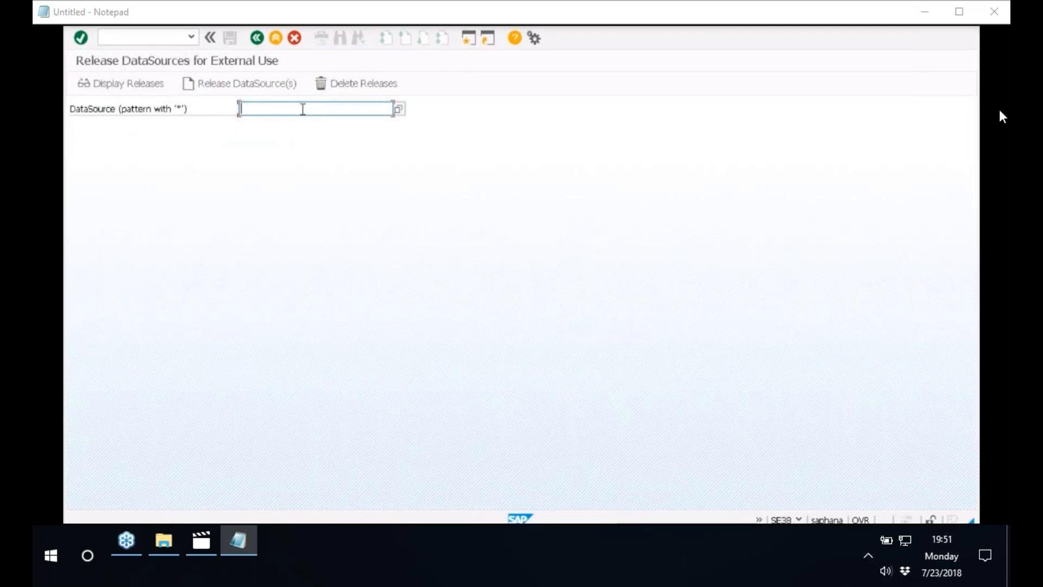
pyautogui.click(303, 109)
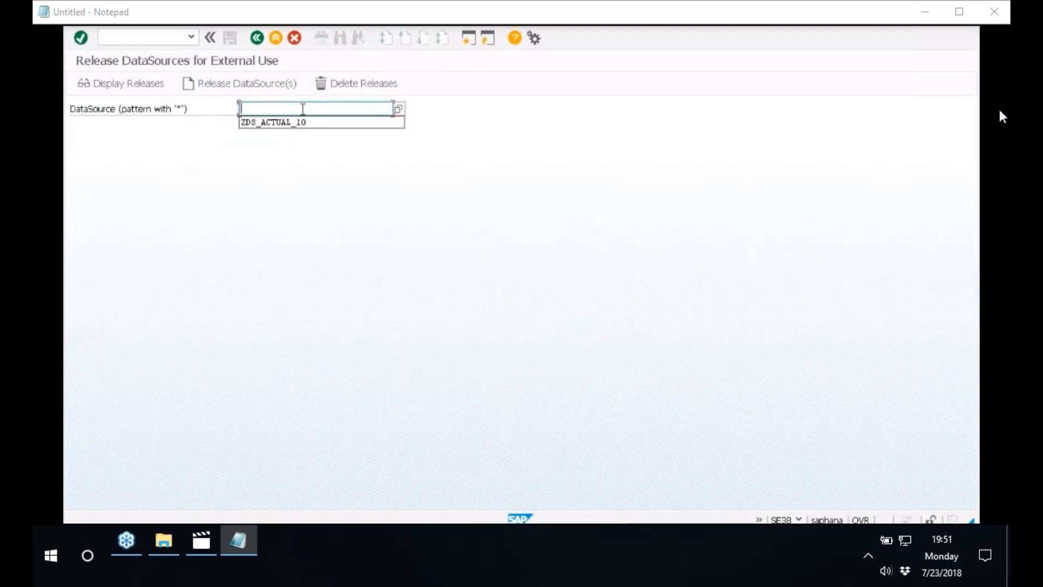
pyautogui.click(315, 106)
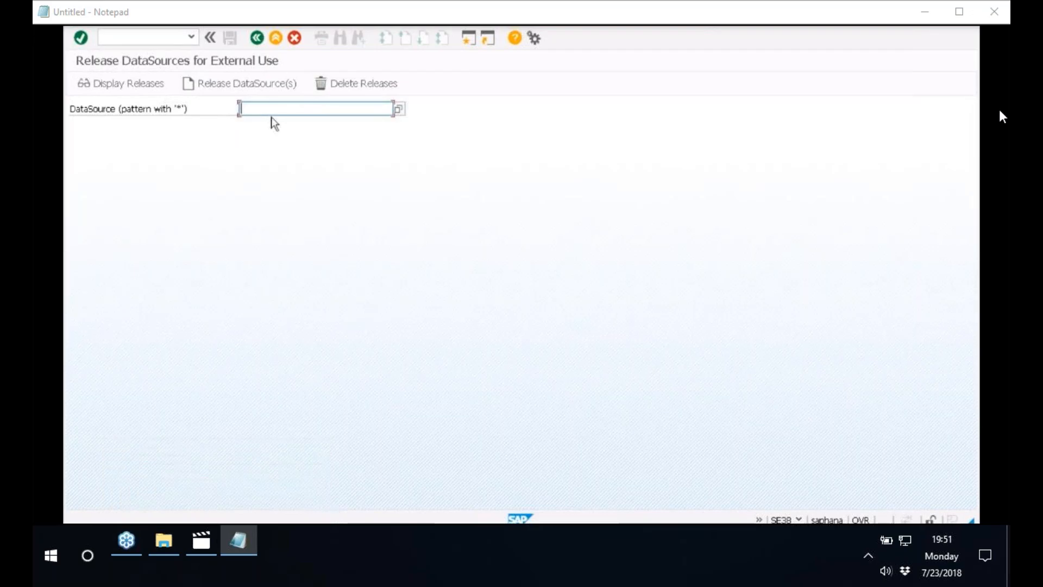
pyautogui.write('ZBBP09')
pyautogui.click(232, 84)
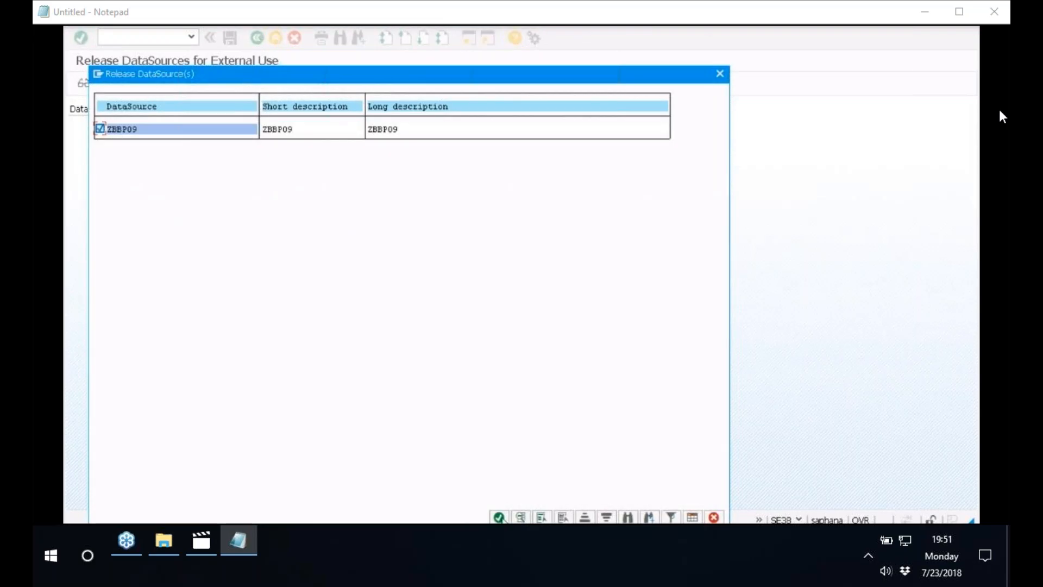
pyautogui.press('Return')
pyautogui.click(239, 272)
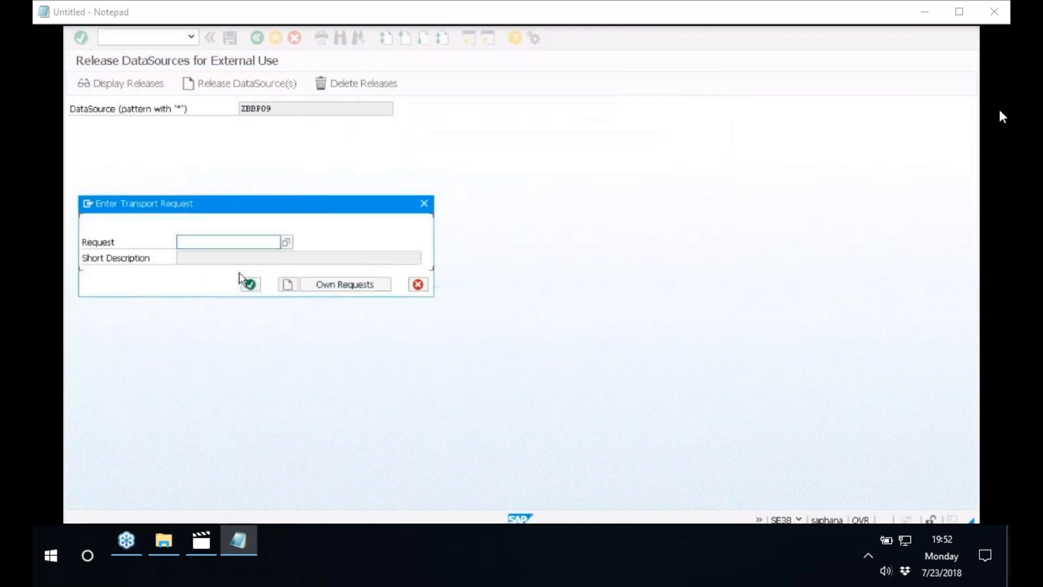
# Create a workbench request with the short description ZBBBP and assign the DataSource release to it
pyautogui.click(288, 284)
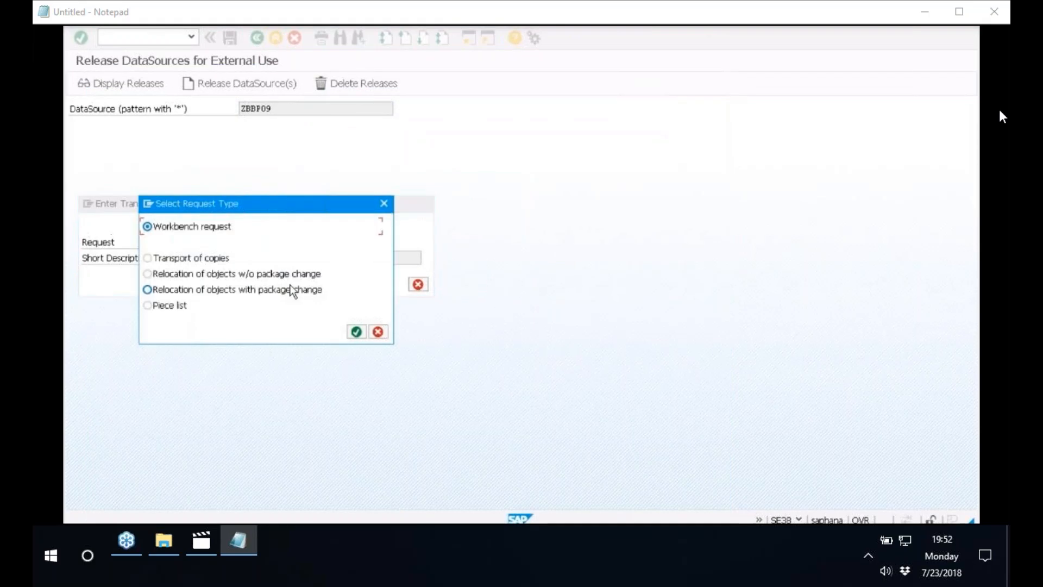
pyautogui.click(356, 332)
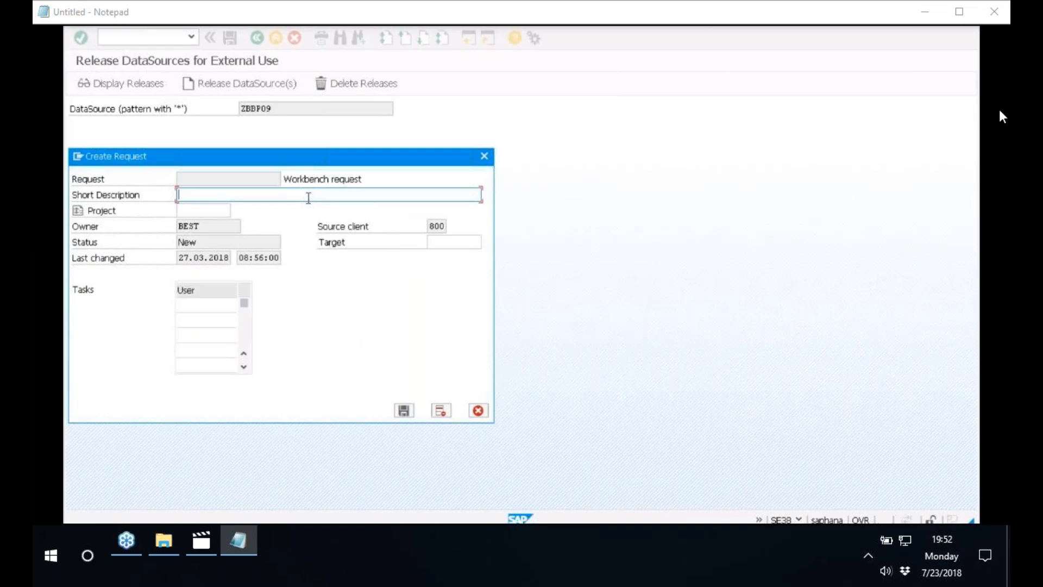
pyautogui.write('ZBBBP')
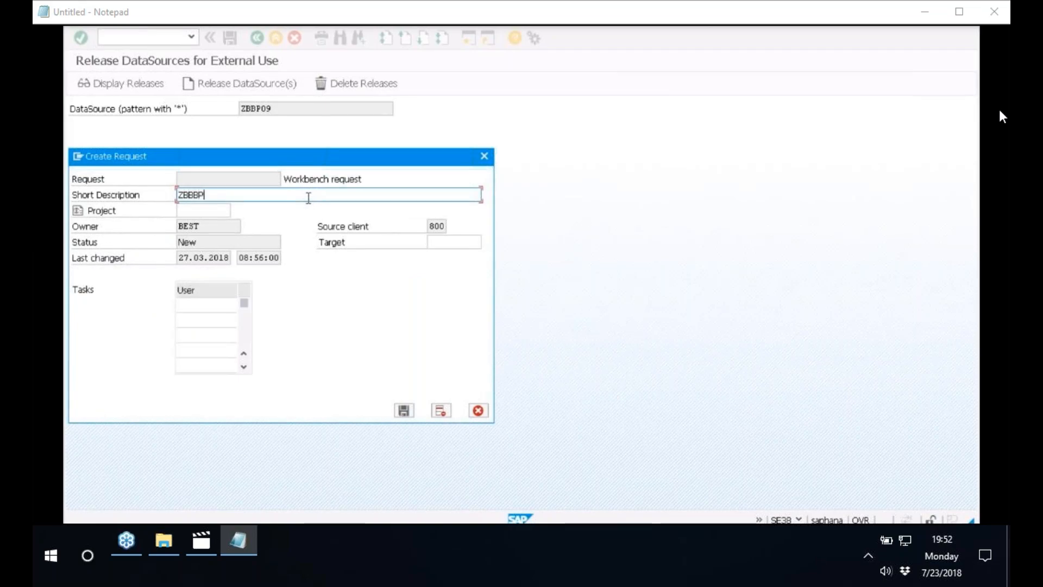
pyautogui.click(405, 413)
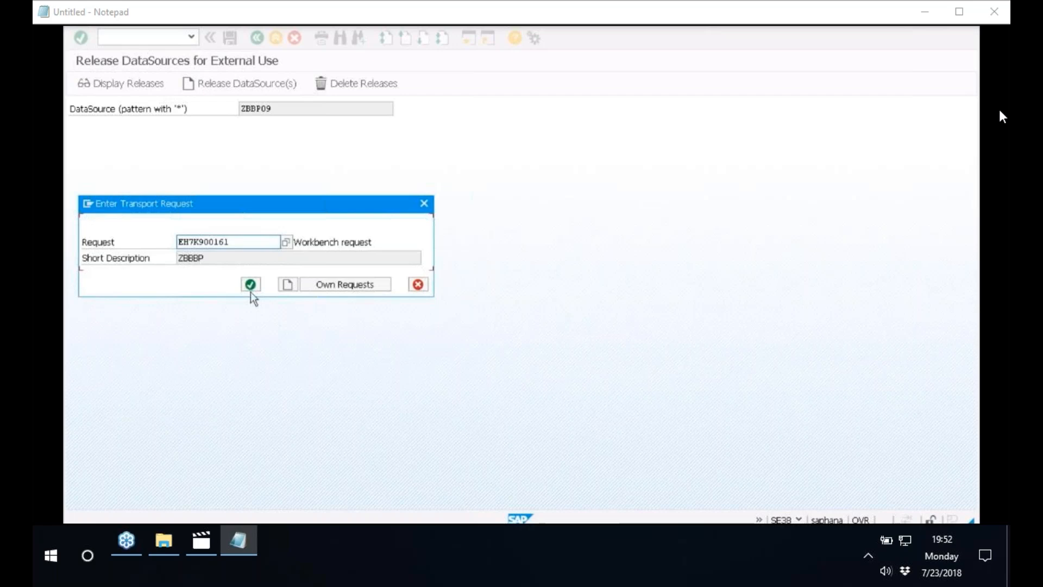
pyautogui.click(250, 286)
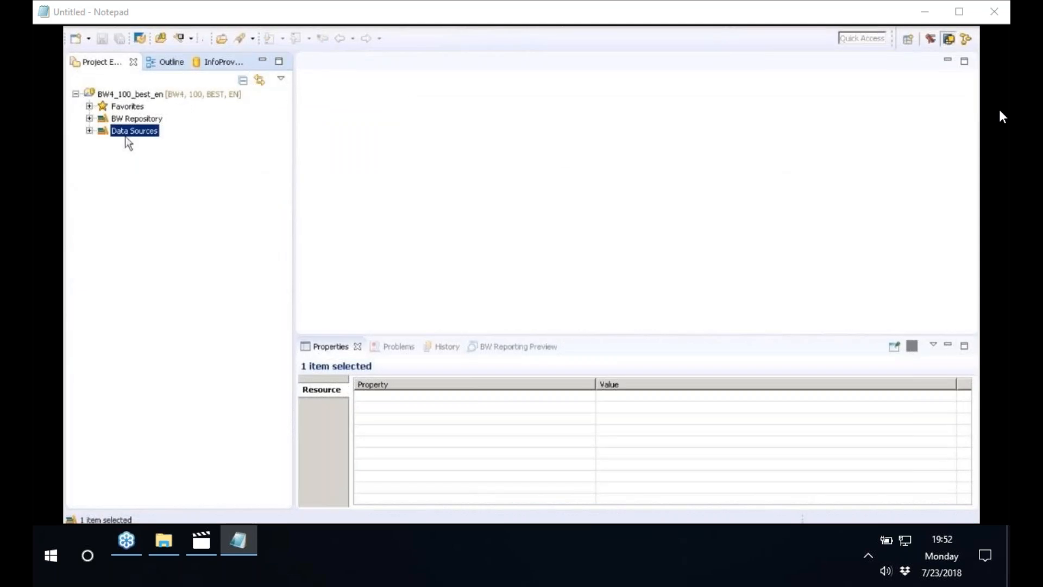
# Expand Data Sources down to the source system T90CLNT090 under ODP - SAP (Extractors) in the BW project
pyautogui.click(90, 132)
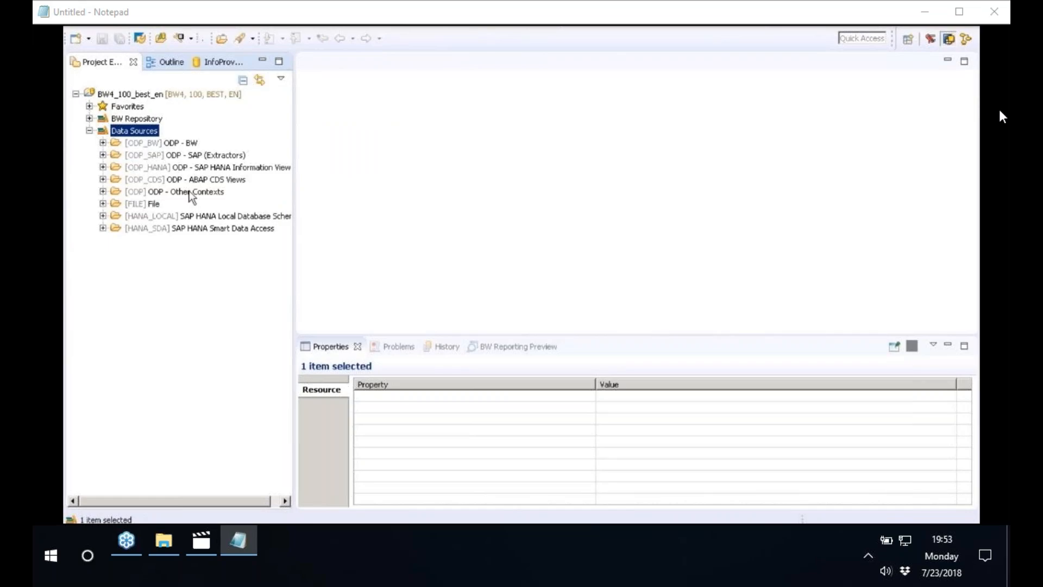
pyautogui.click(162, 143)
pyautogui.click(157, 155)
pyautogui.click(103, 155)
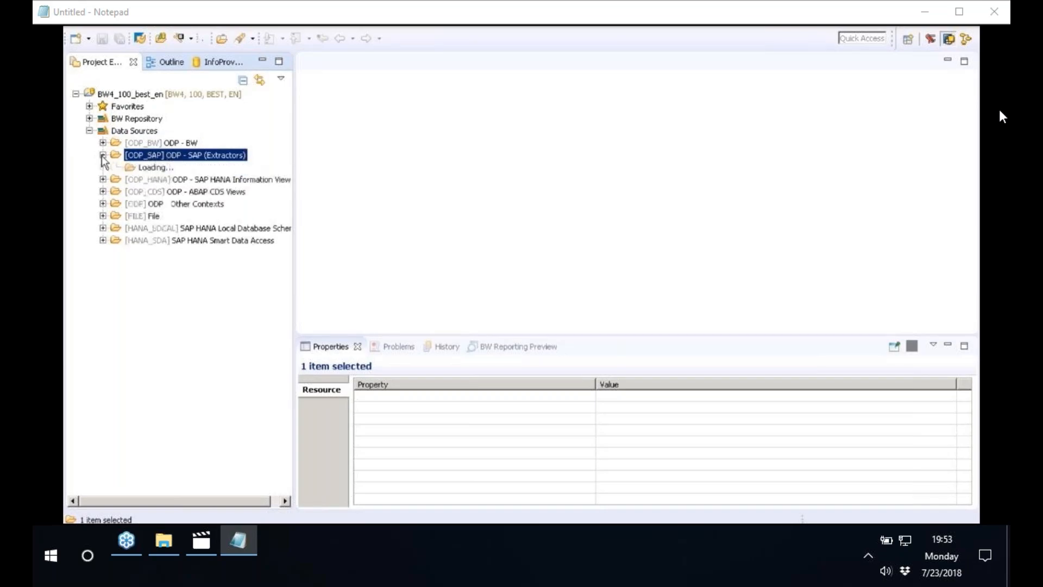
pyautogui.moveTo(293, 187); pyautogui.dragTo(341, 186)
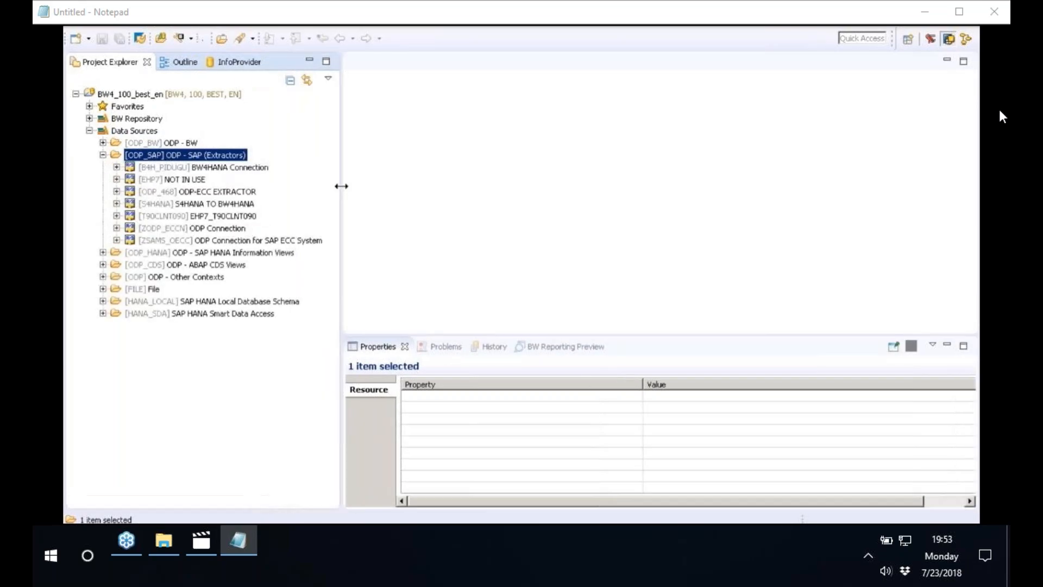
pyautogui.click(117, 215)
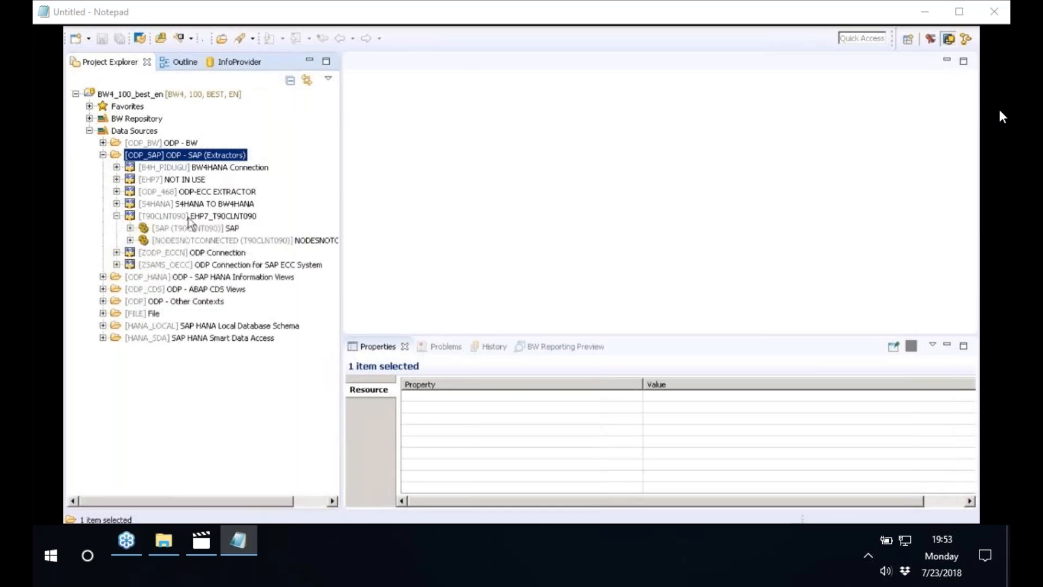
pyautogui.click(189, 216)
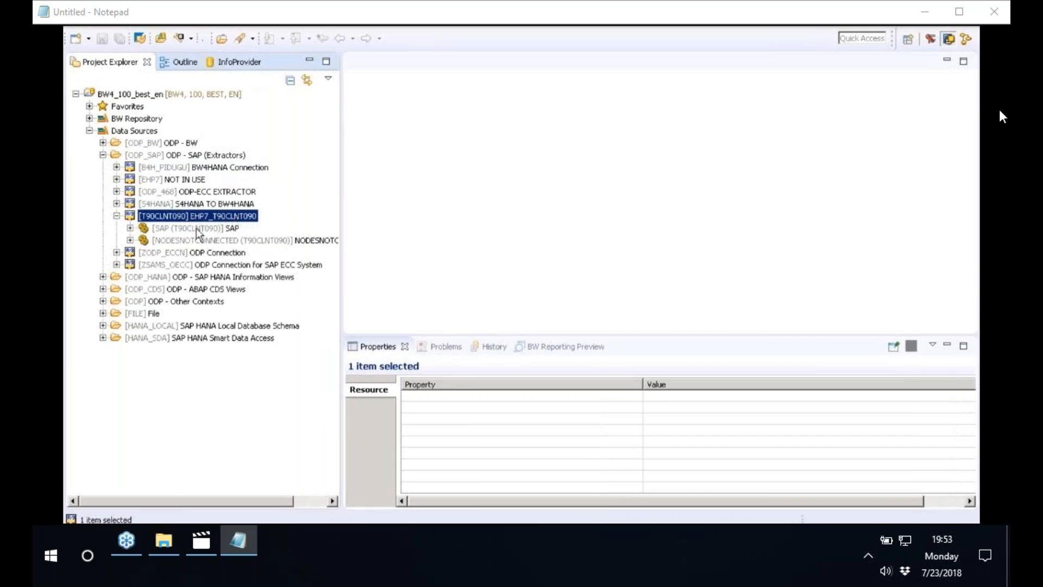
# Expand SAP, SAP Application Components and Enterprise Controlling under T90CLNT090 and select the Profit Center Accounting component EC-PCA
pyautogui.click(195, 228)
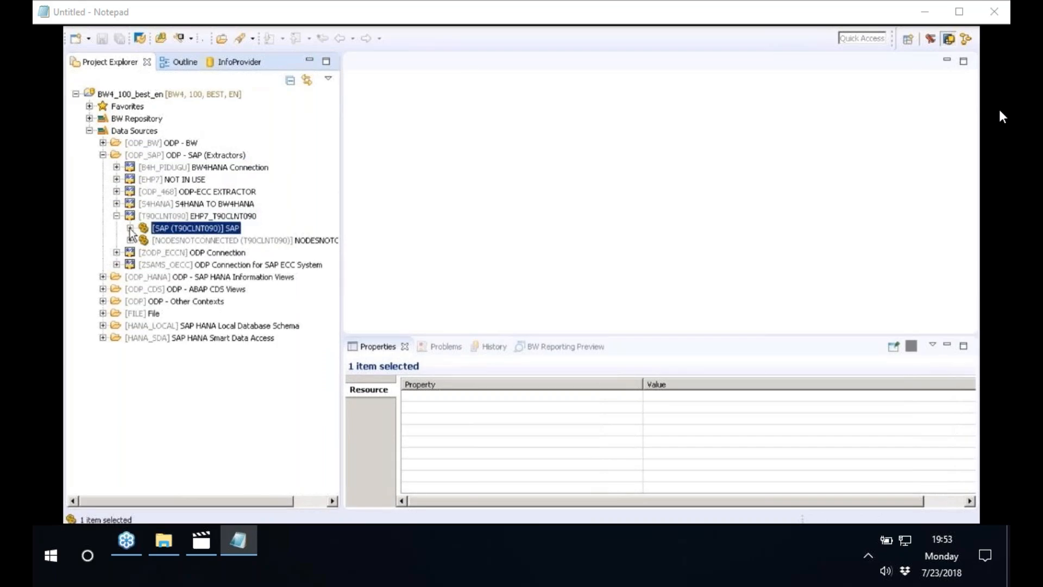
pyautogui.click(130, 228)
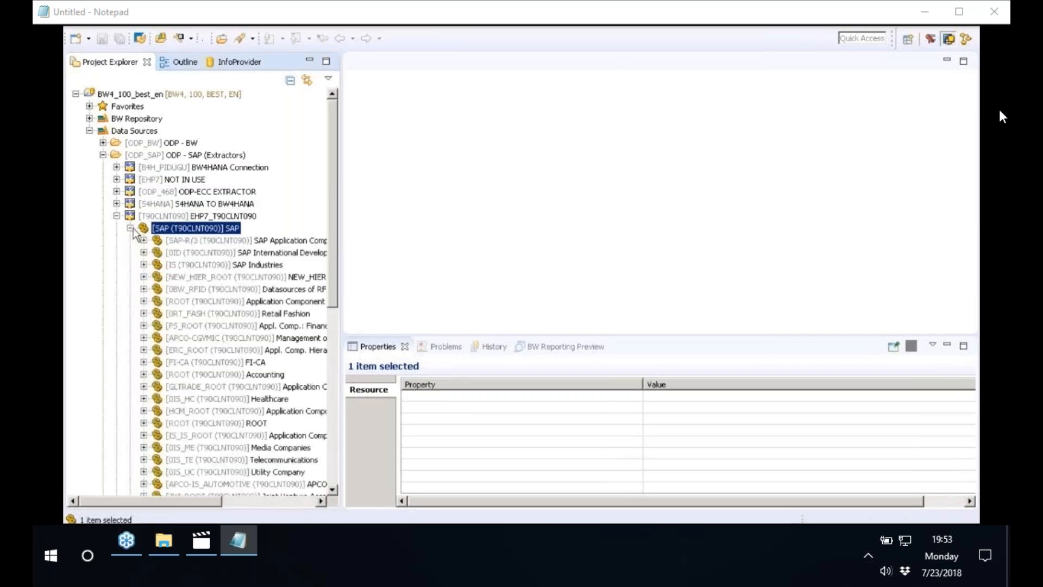
pyautogui.moveTo(340, 248); pyautogui.dragTo(461, 248)
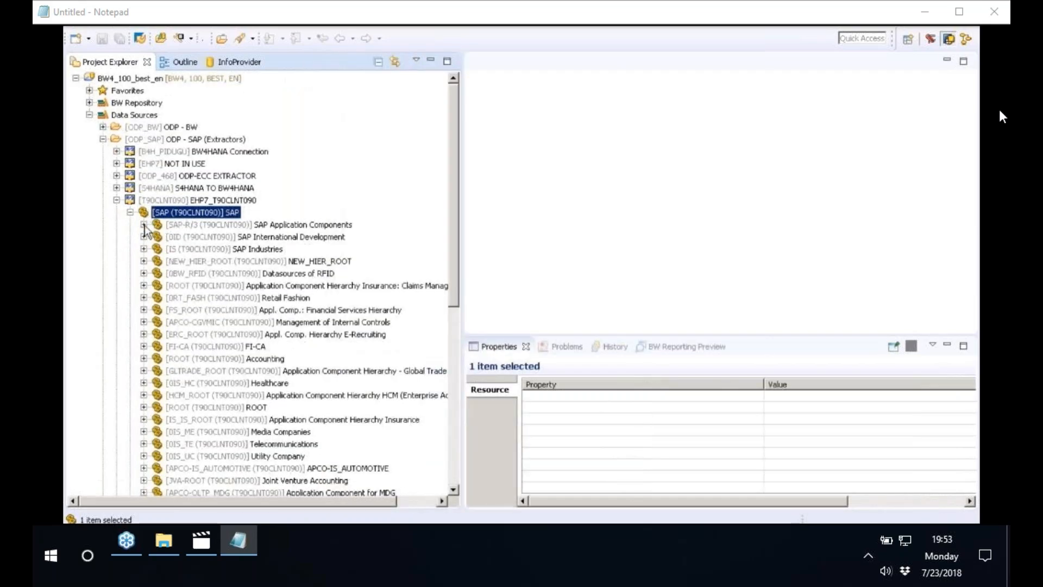
pyautogui.click(143, 224)
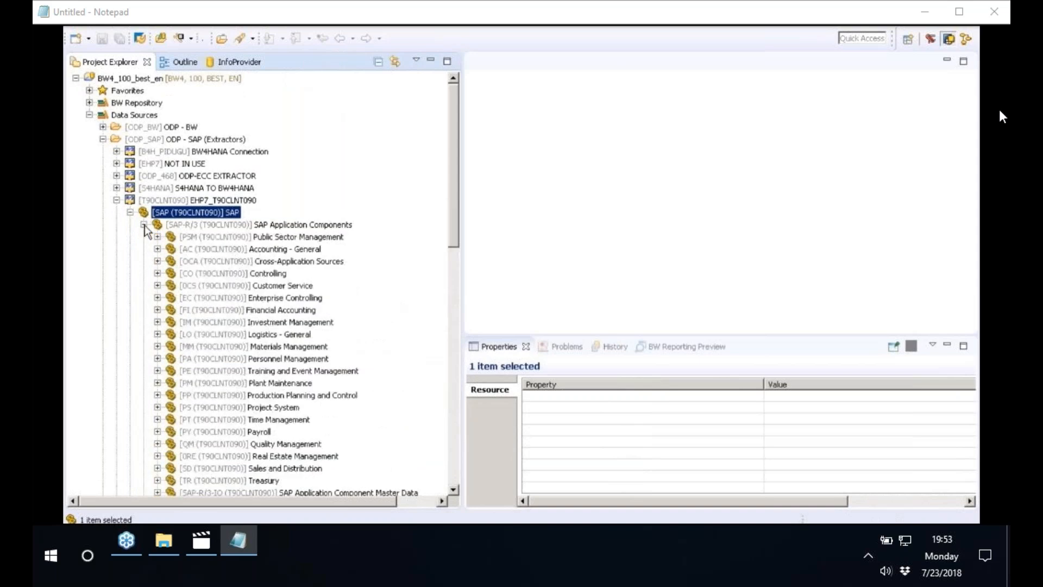
pyautogui.click(206, 298)
pyautogui.click(158, 298)
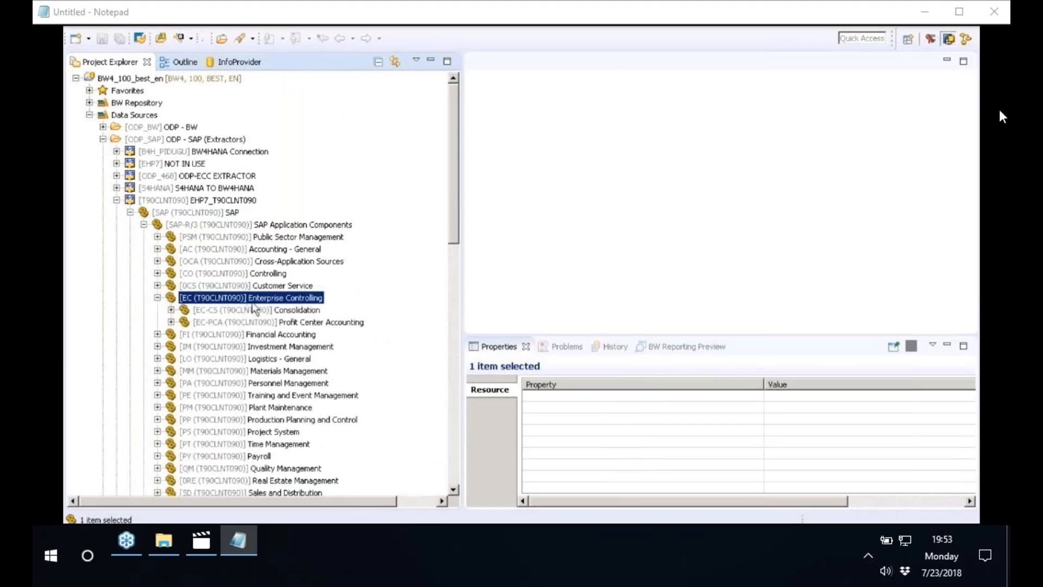
pyautogui.click(245, 323)
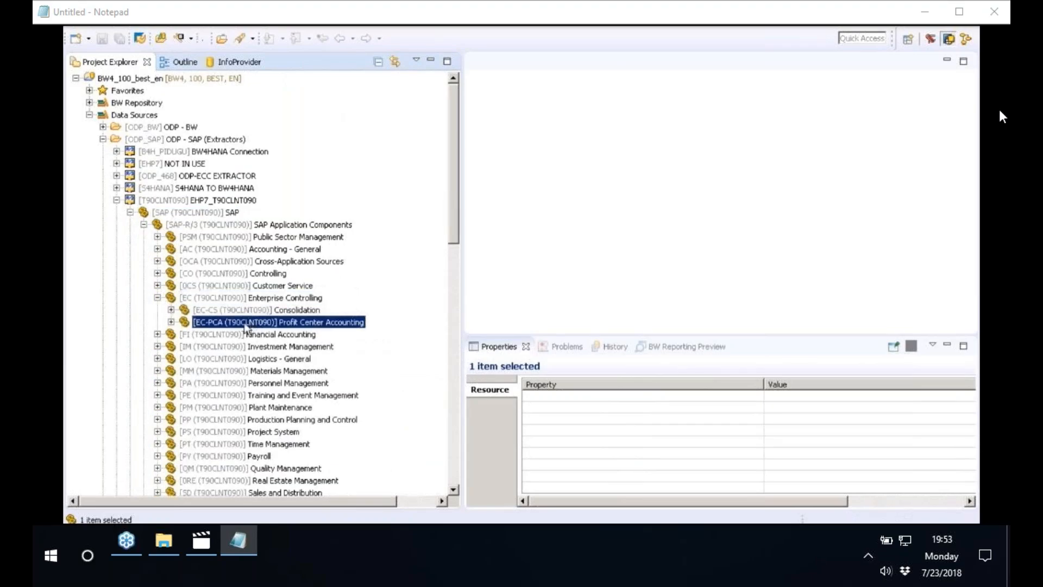
# Replicate the DataSources of EC-PCA, filtering the list to Create and leaving updated DataSources out of the activation
pyautogui.rightClick(245, 326)
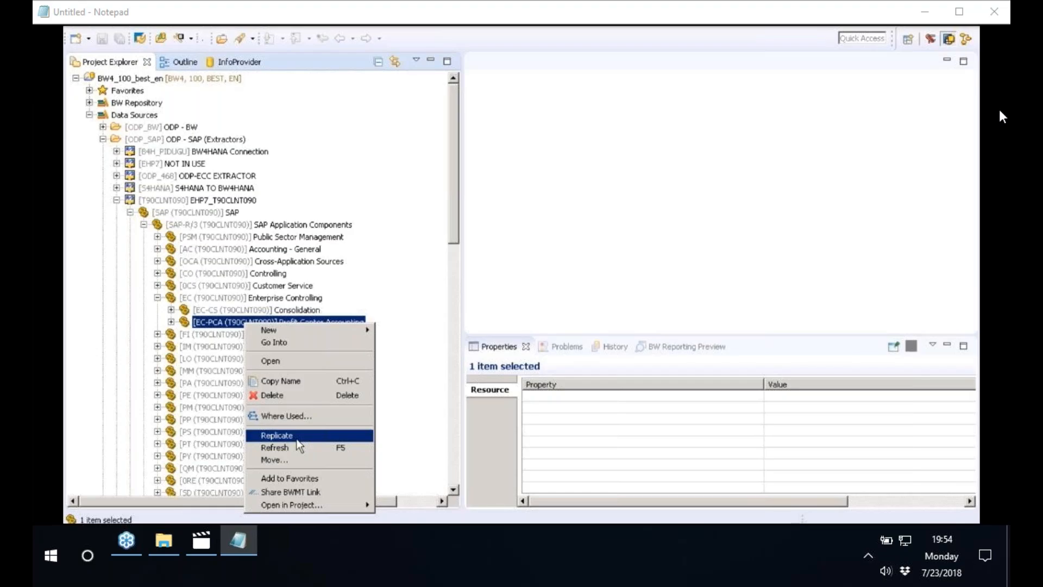
pyautogui.click(297, 440)
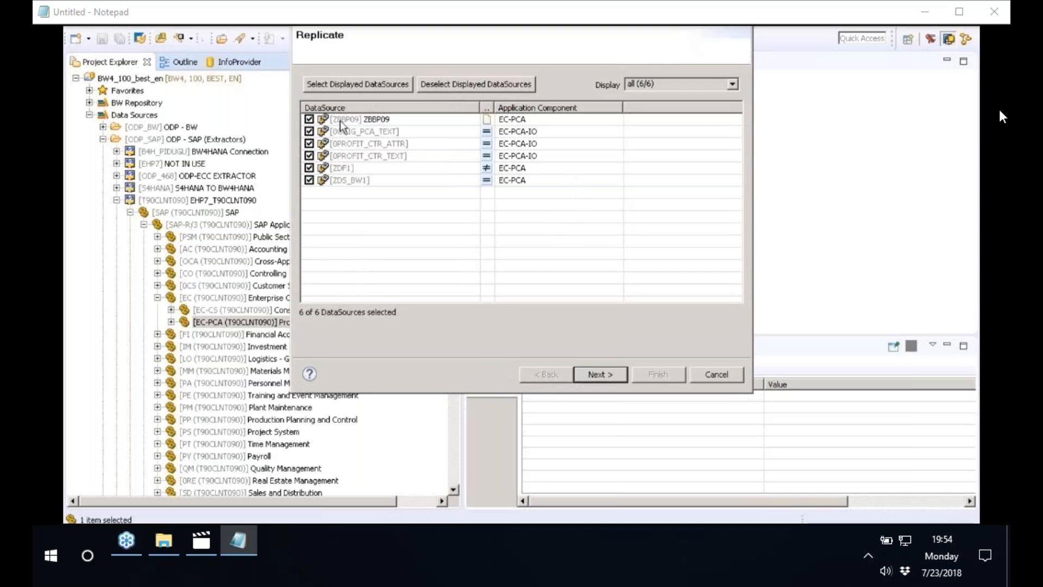
pyautogui.click(677, 86)
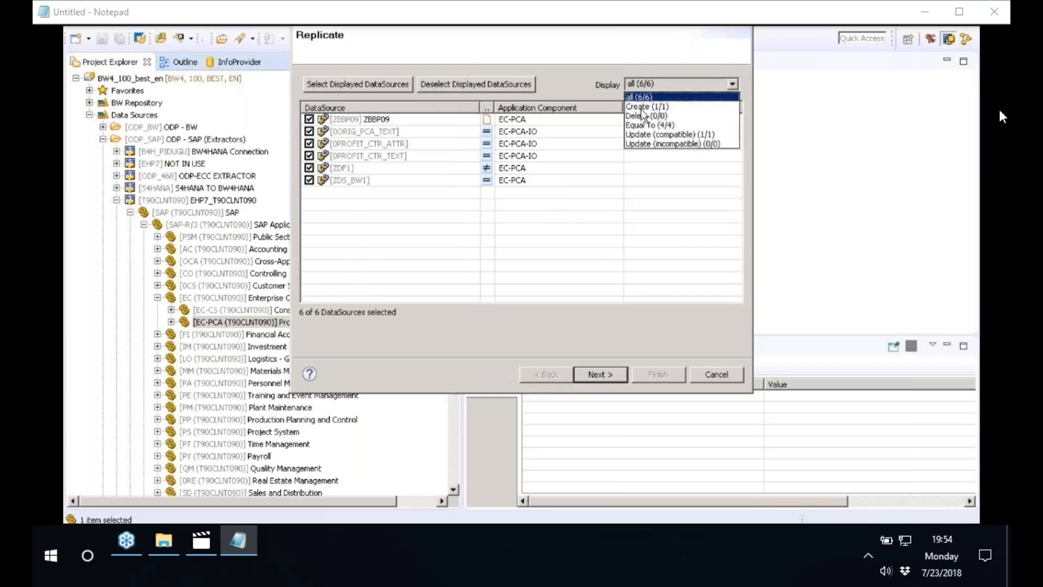
pyautogui.click(642, 107)
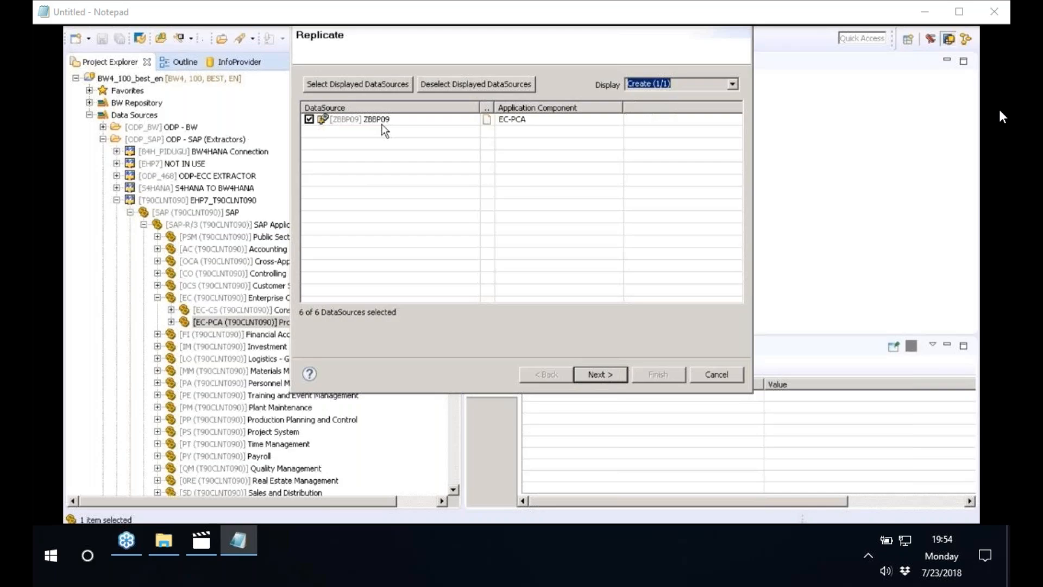
pyautogui.click(596, 374)
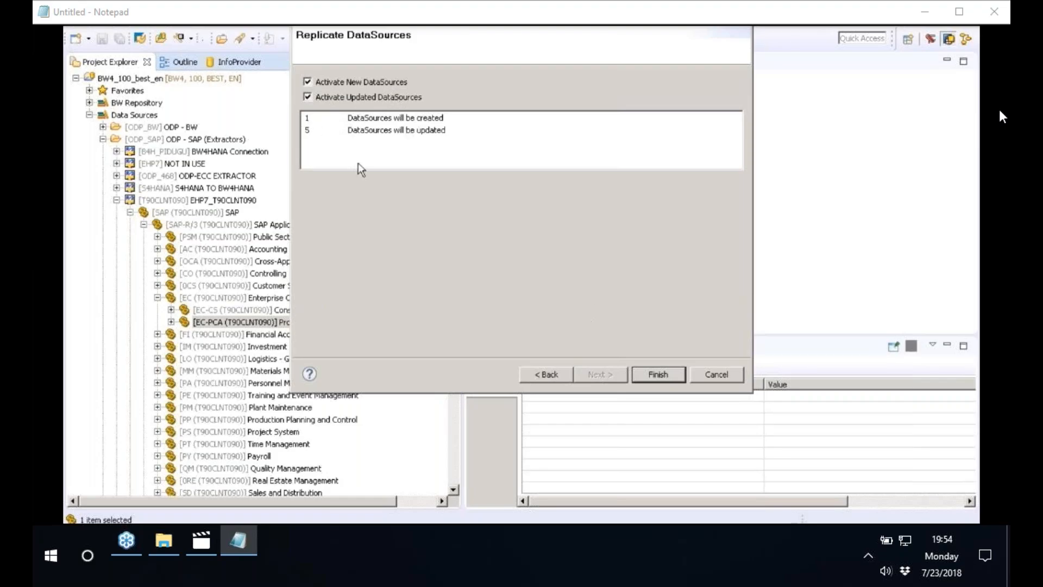
pyautogui.click(308, 97)
pyautogui.click(658, 375)
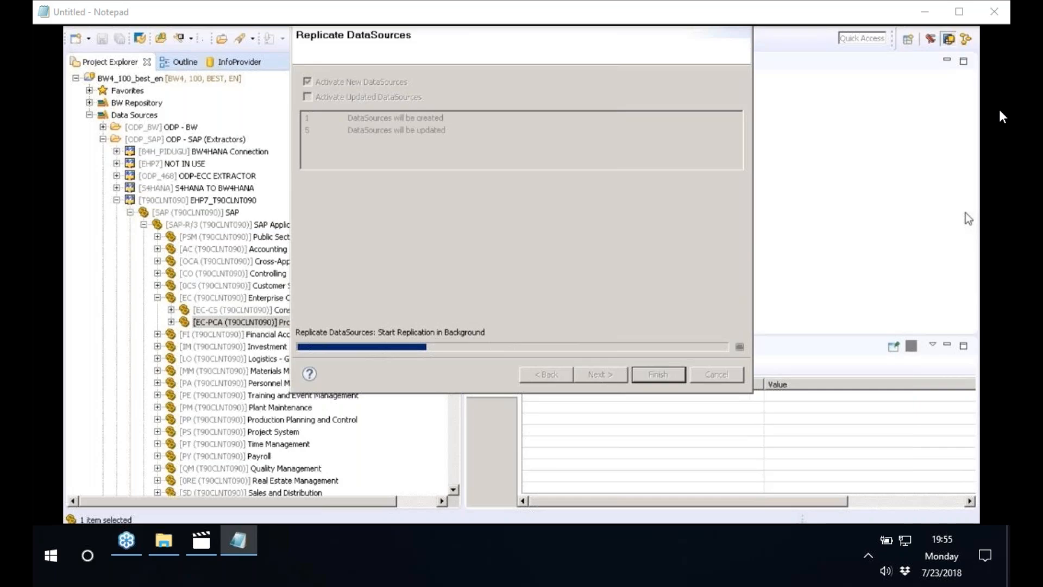
# Switch to the Paint diagram and draw a curved pencil line linking ZBBP09 in the SAP box to ZBBP09 in the BW4HANA box
pyautogui.hotkey('alt', 'Tab')
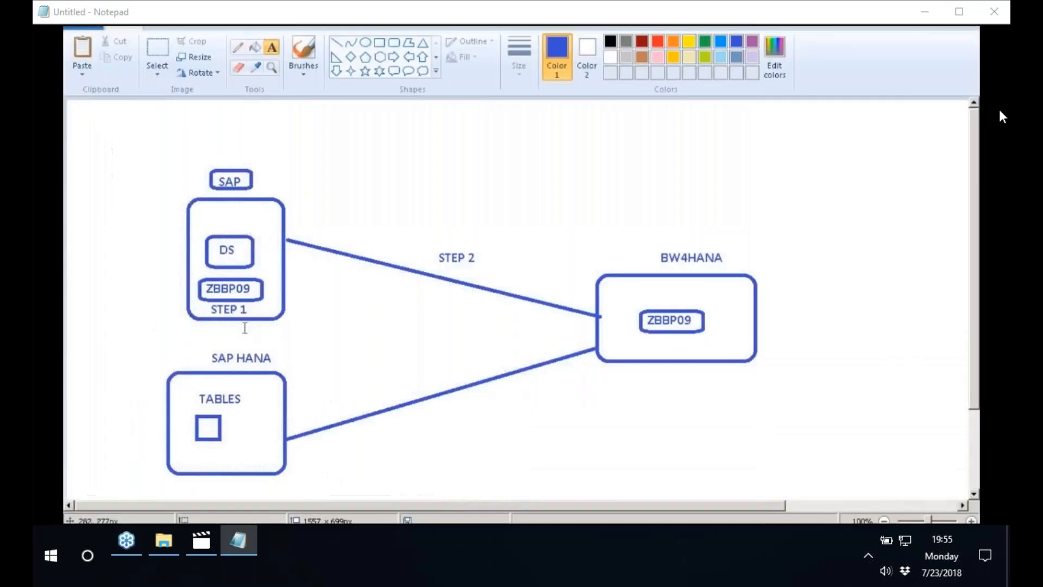
pyautogui.click(238, 47)
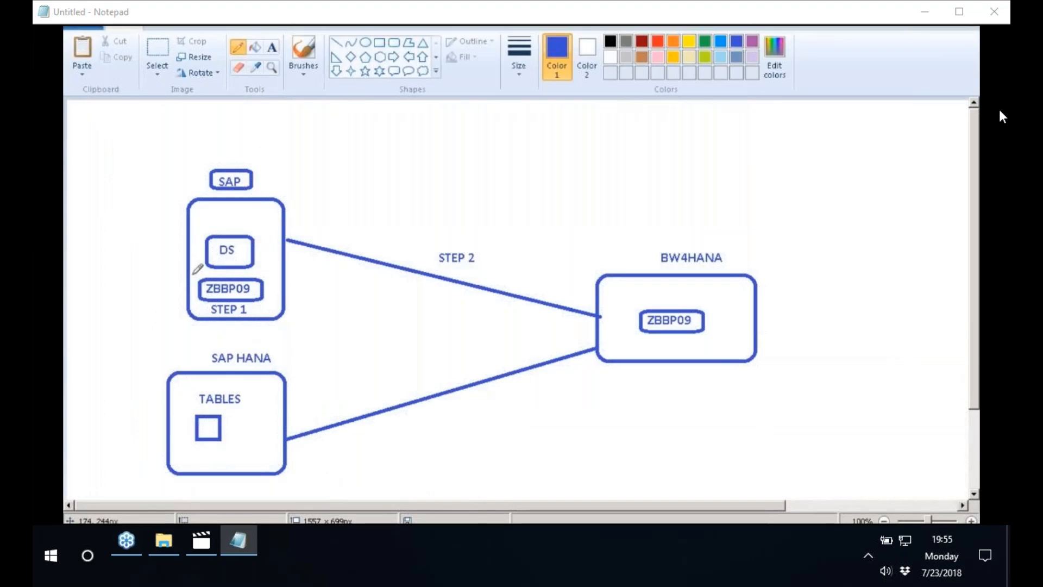
pyautogui.moveTo(235, 276)
pyautogui.mouseDown()
pyautogui.moveTo(302, 238)
pyautogui.moveTo(497, 220)
pyautogui.moveTo(632, 272)
pyautogui.moveTo(639, 302)
pyautogui.mouseUp()
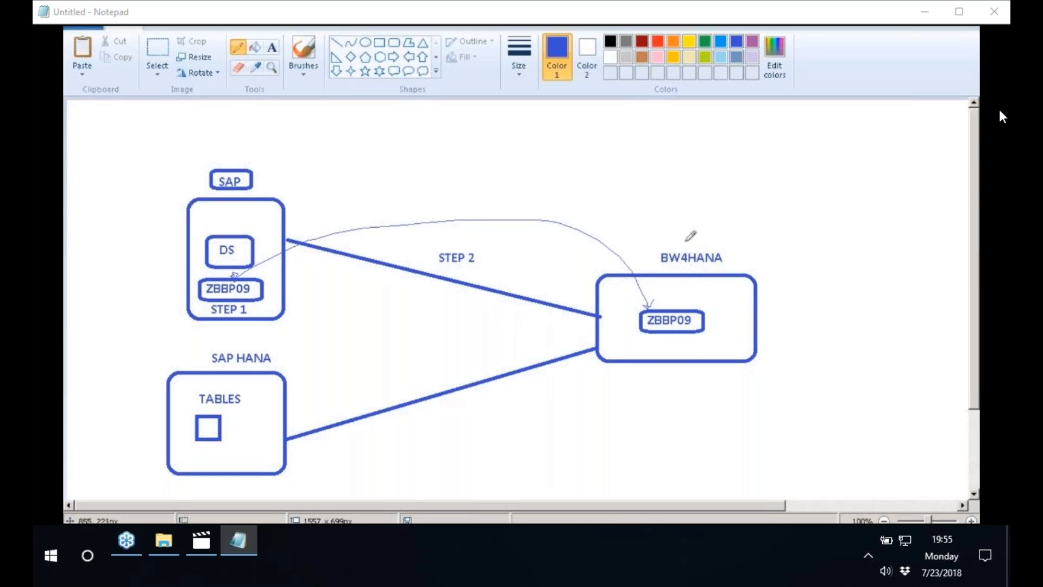
# Add the label RFC below STEP 2 in the diagram and frame it with a rounded rectangle
pyautogui.click(272, 52)
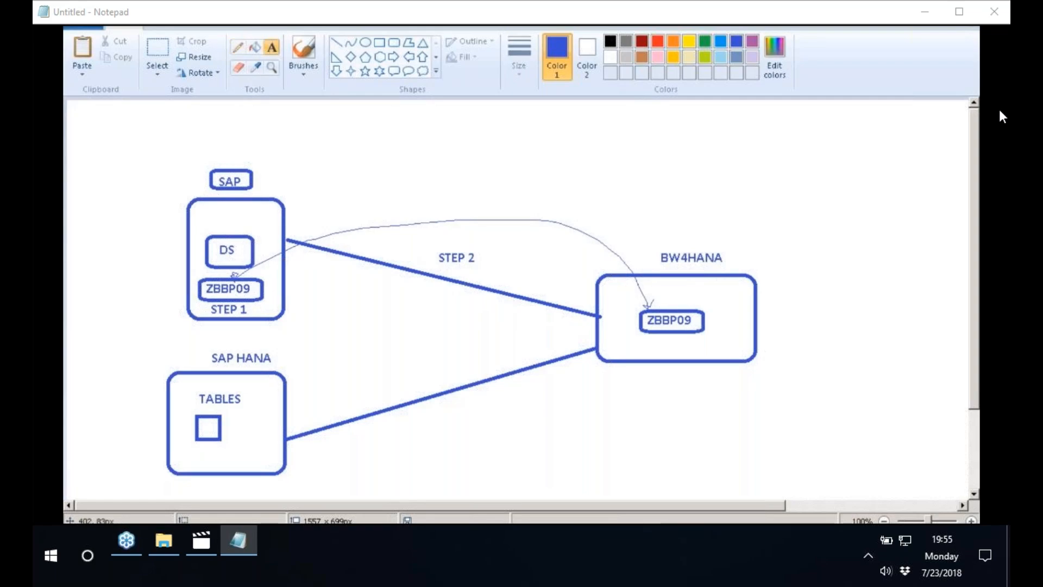
pyautogui.click(417, 282)
pyautogui.write('RFC')
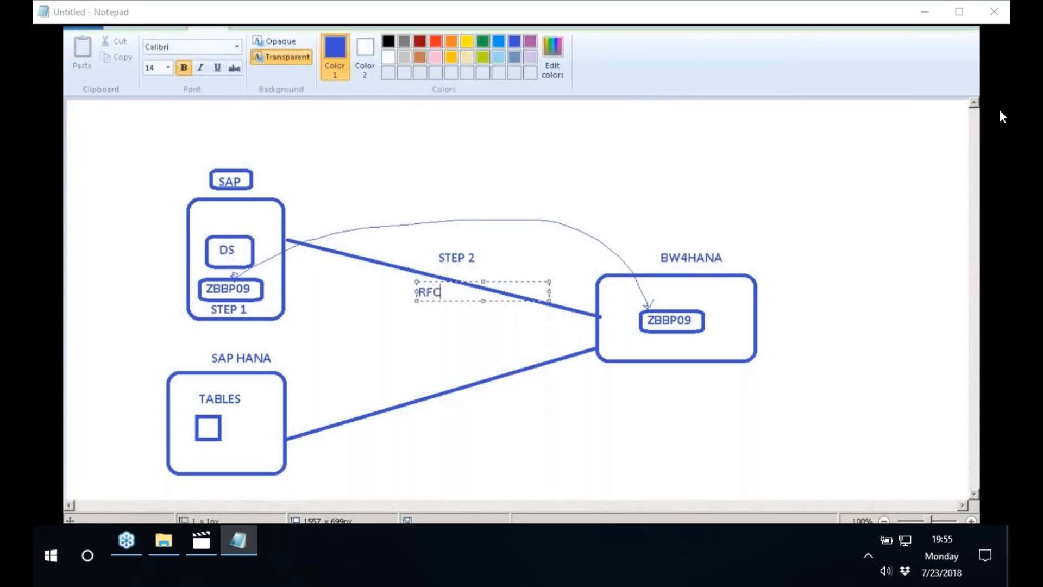
pyautogui.click(424, 98)
pyautogui.click(393, 43)
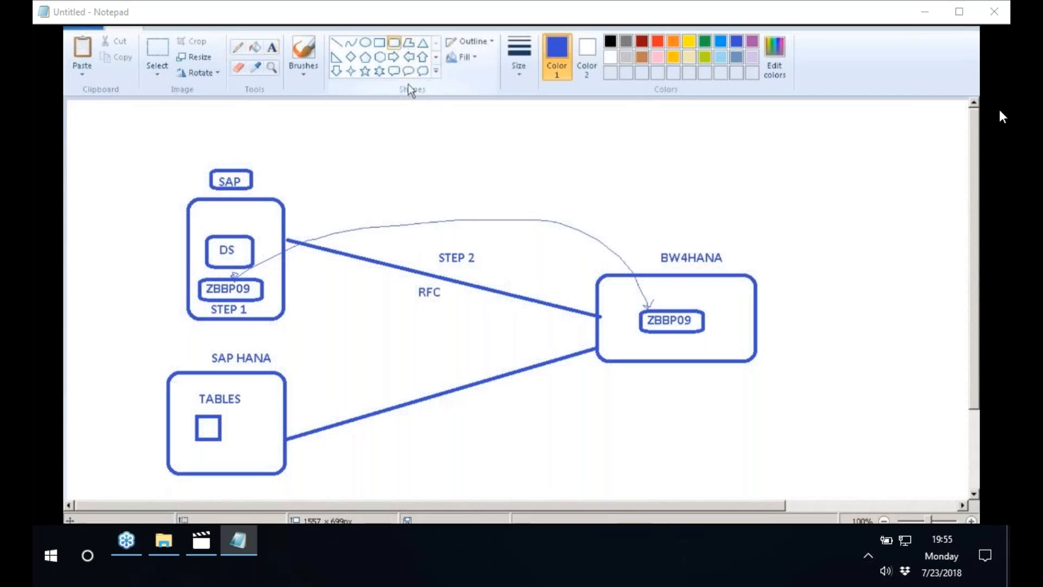
pyautogui.moveTo(414, 282); pyautogui.dragTo(452, 305)
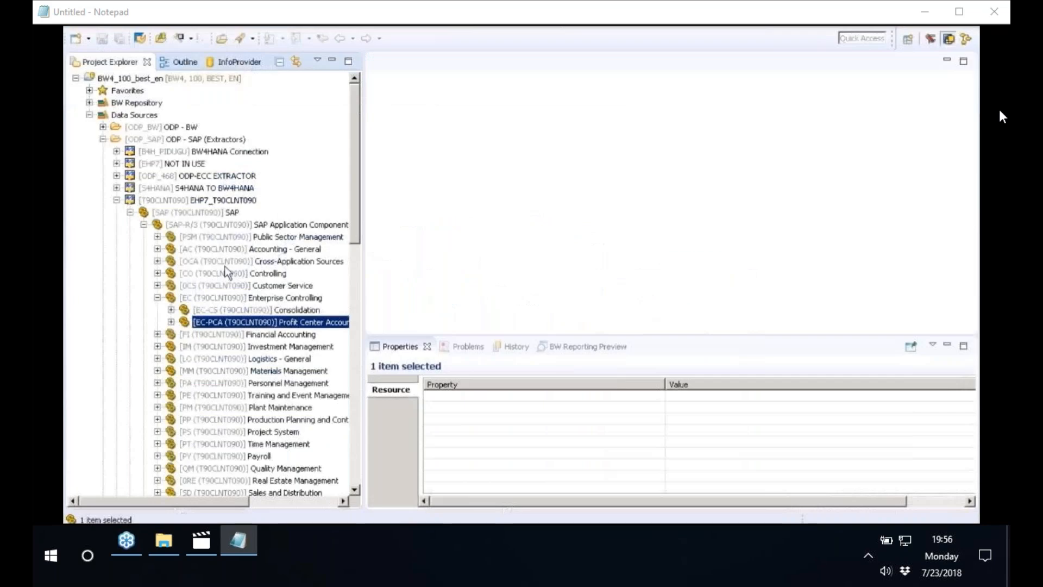
# Switch back to the BW modeling project, open DataSource ZBBP09 under Profit Center Accounting and activate it
pyautogui.click(171, 322)
pyautogui.moveTo(363, 278); pyautogui.dragTo(564, 272)
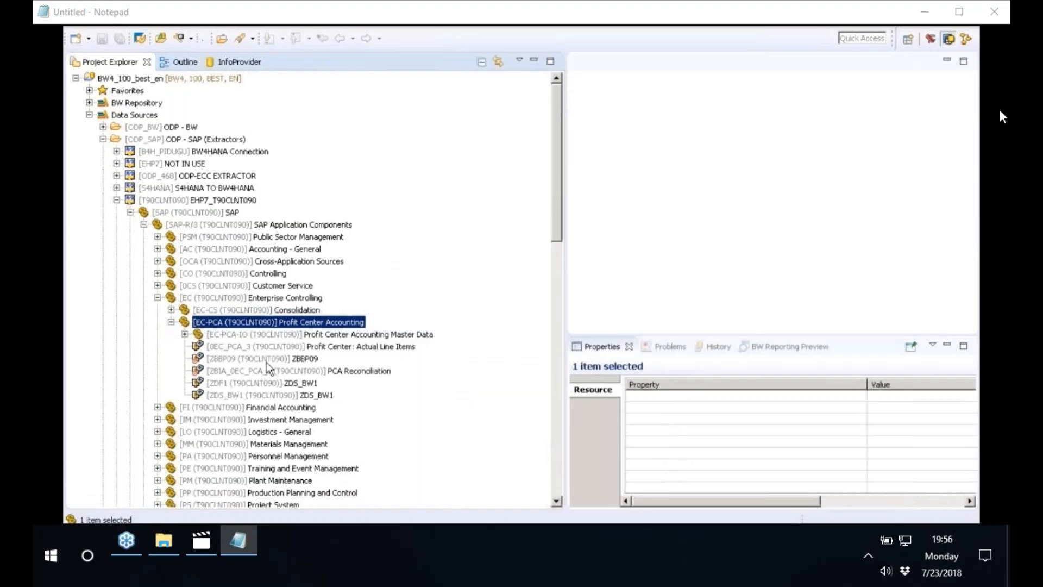
pyautogui.click(266, 359)
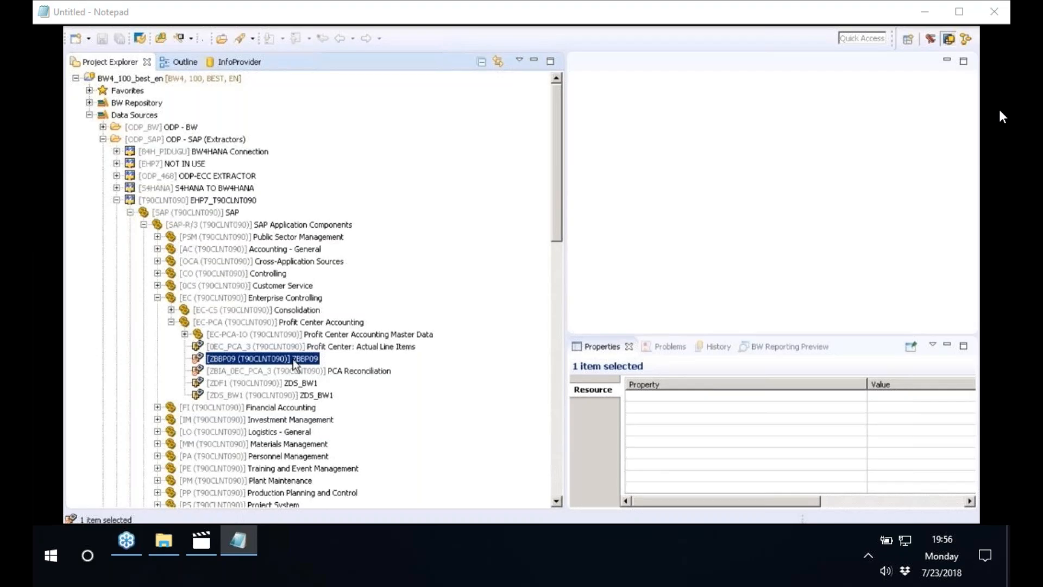
pyautogui.doubleClick(293, 360)
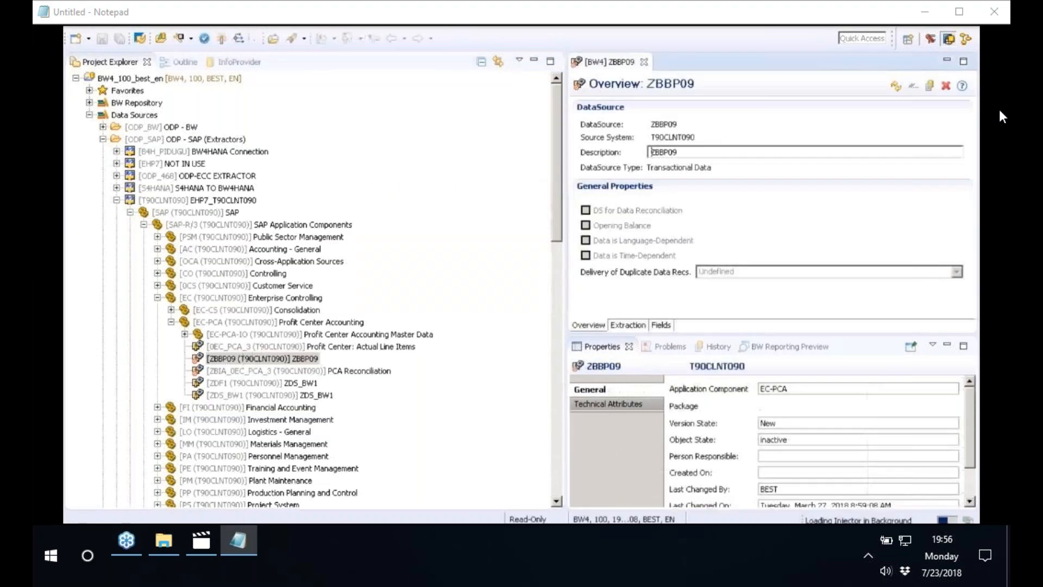
pyautogui.click(221, 38)
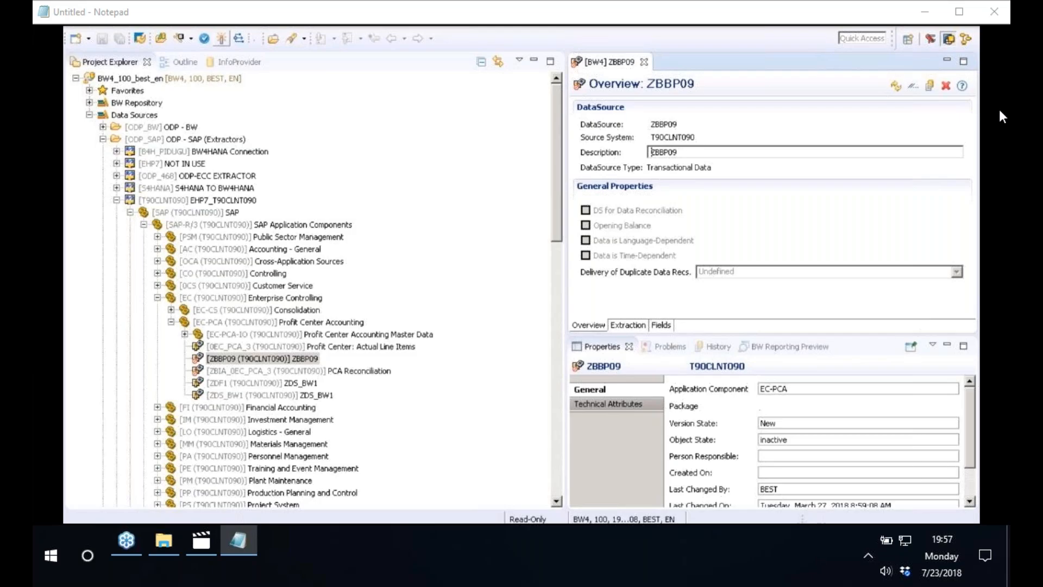
# Refresh the Profit Center Accounting Master Data component EC-PCA-IO in the project tree
pyautogui.click(221, 336)
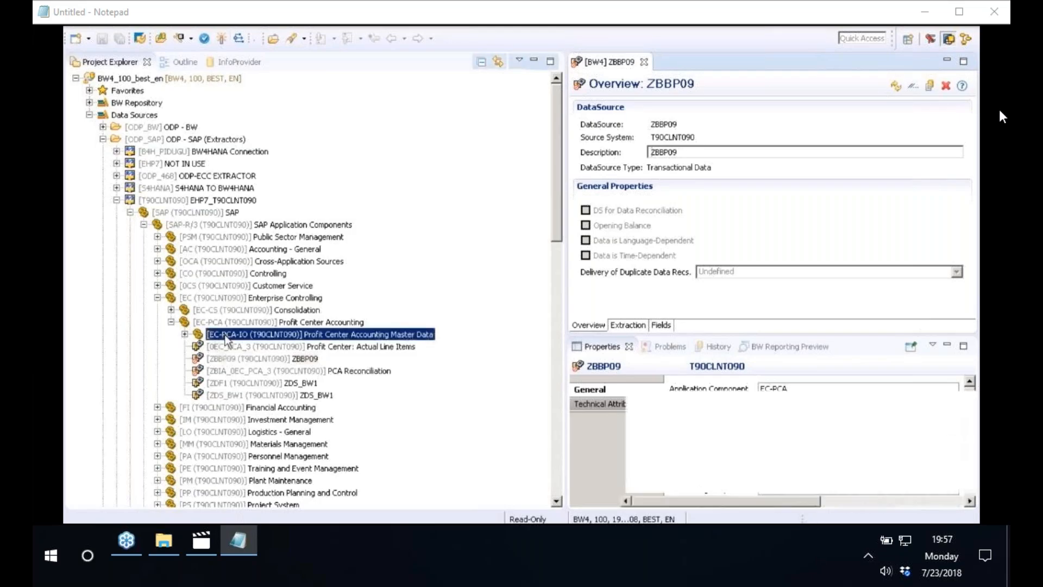
pyautogui.rightClick(227, 341)
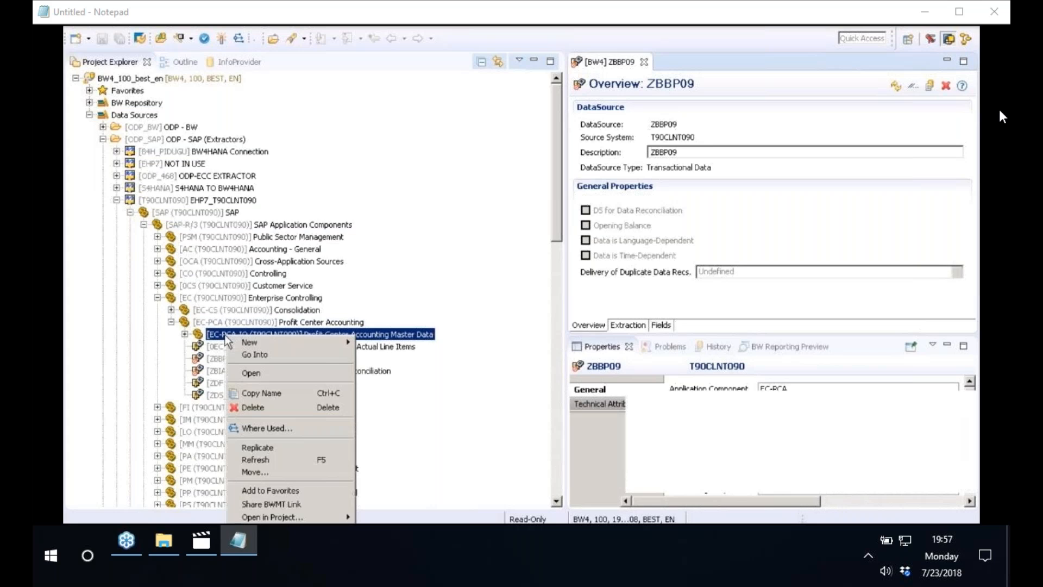
pyautogui.click(259, 460)
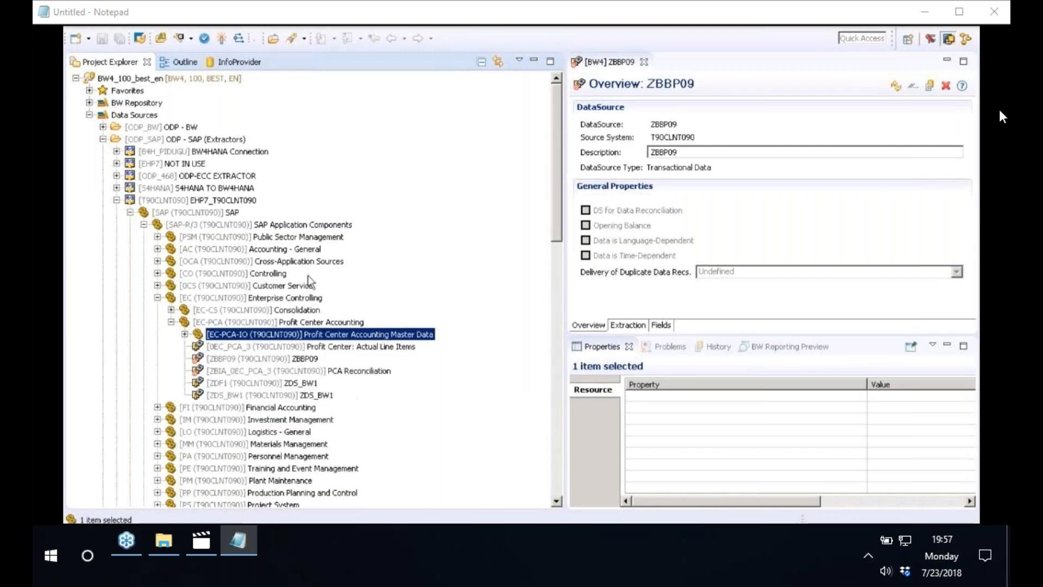
# Refresh component EC-PCA-IO under Profit Center Accounting once more to update the status of its DataSources
pyautogui.click(223, 214)
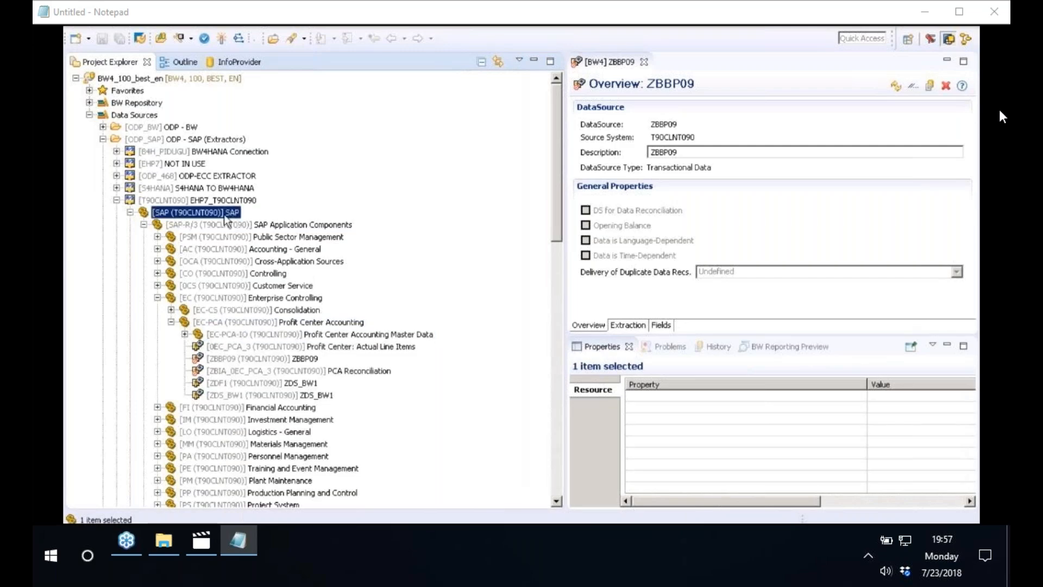
pyautogui.click(242, 334)
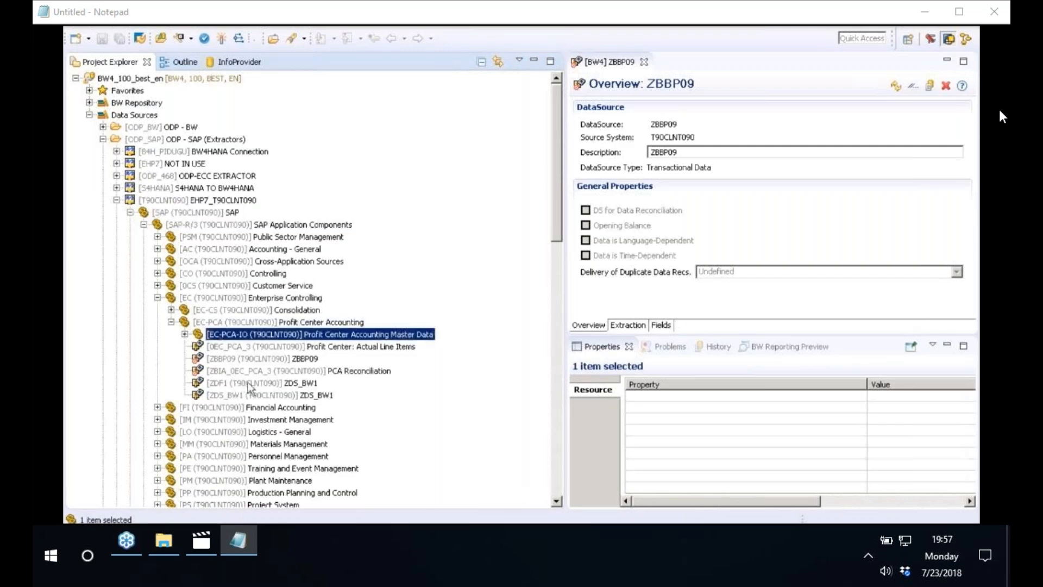
pyautogui.click(251, 359)
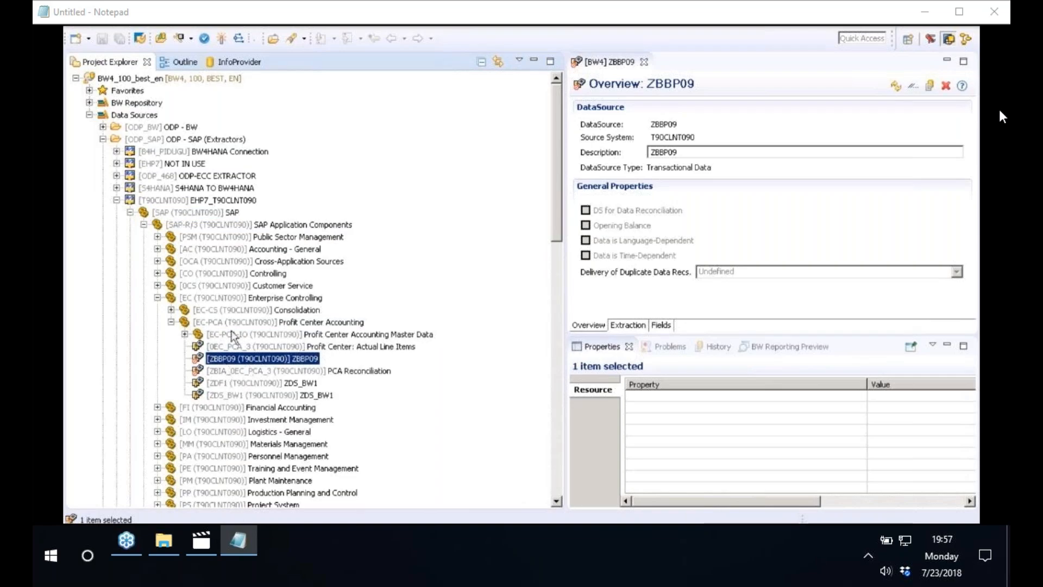
pyautogui.rightClick(248, 363)
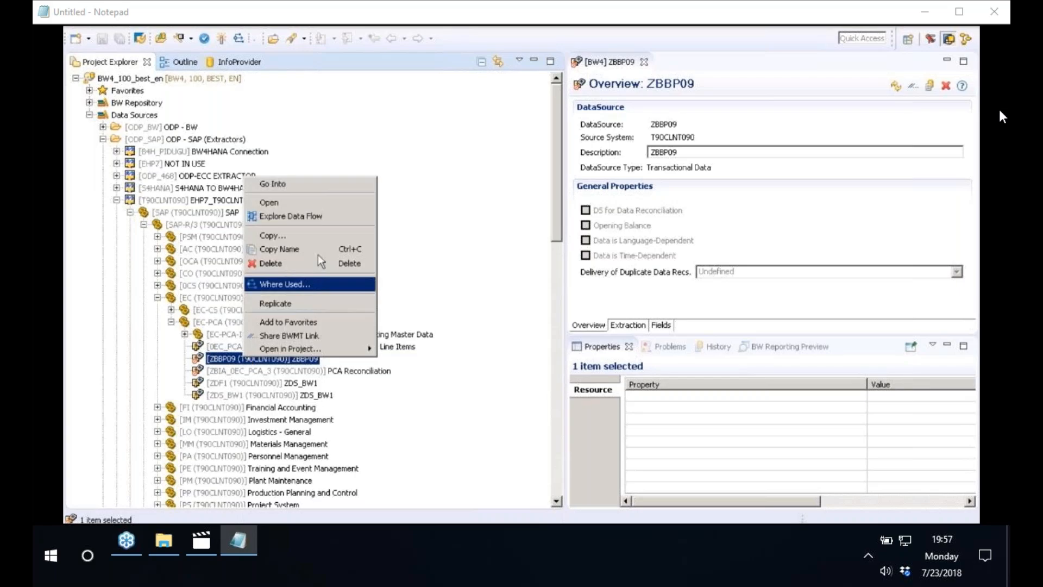
pyautogui.click(247, 334)
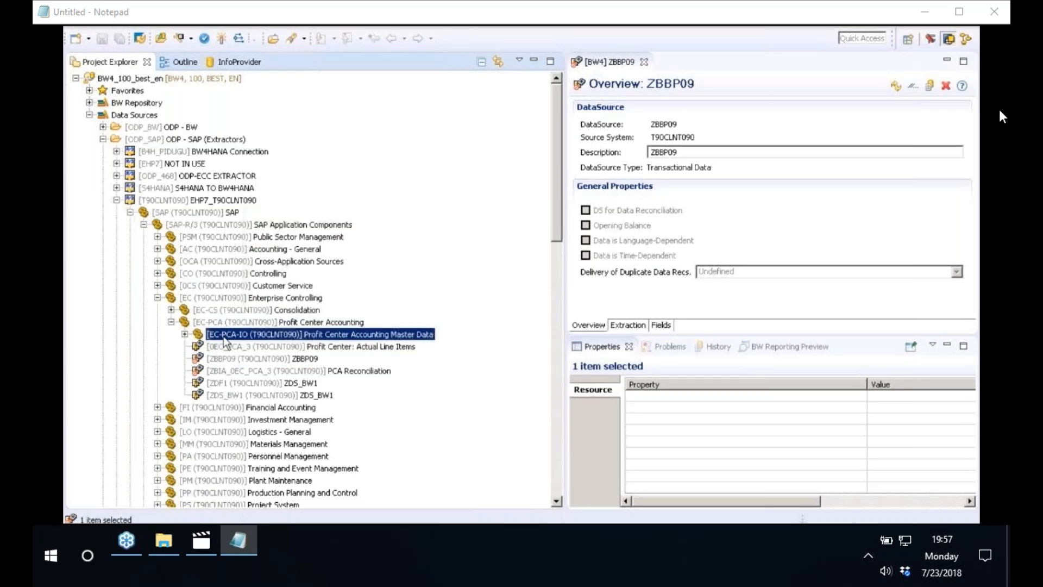
pyautogui.rightClick(224, 335)
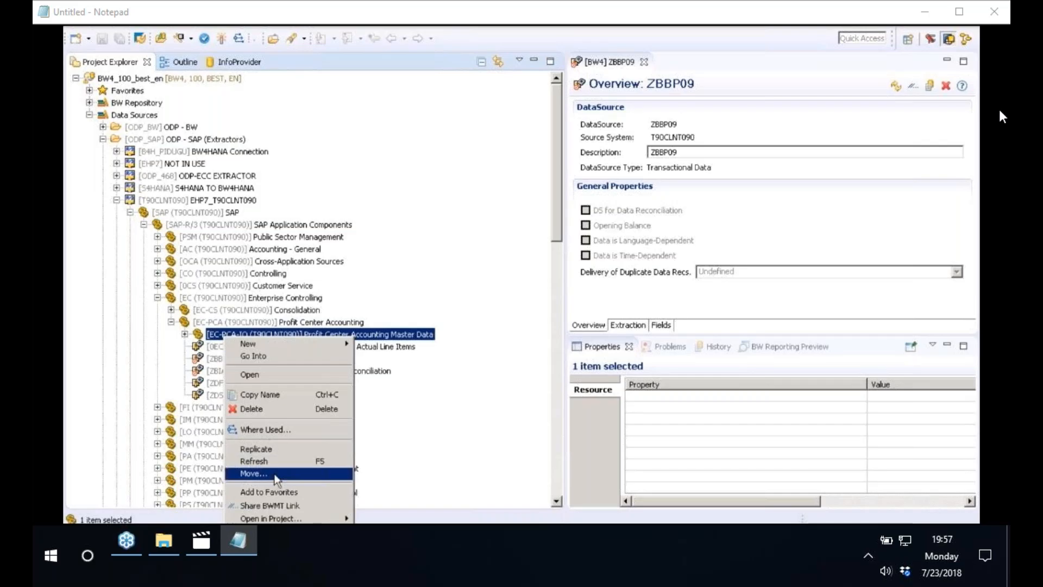
pyautogui.click(290, 465)
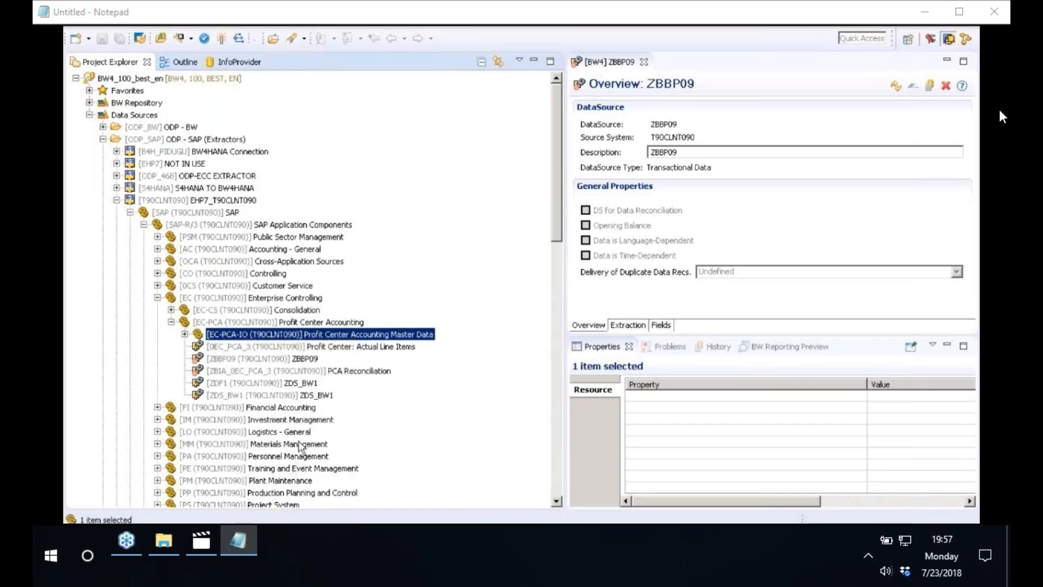
# Reopen DataSource ZBBP09 under Profit Center Accounting, run its activation again and dismiss the disk space notification
pyautogui.doubleClick(262, 358)
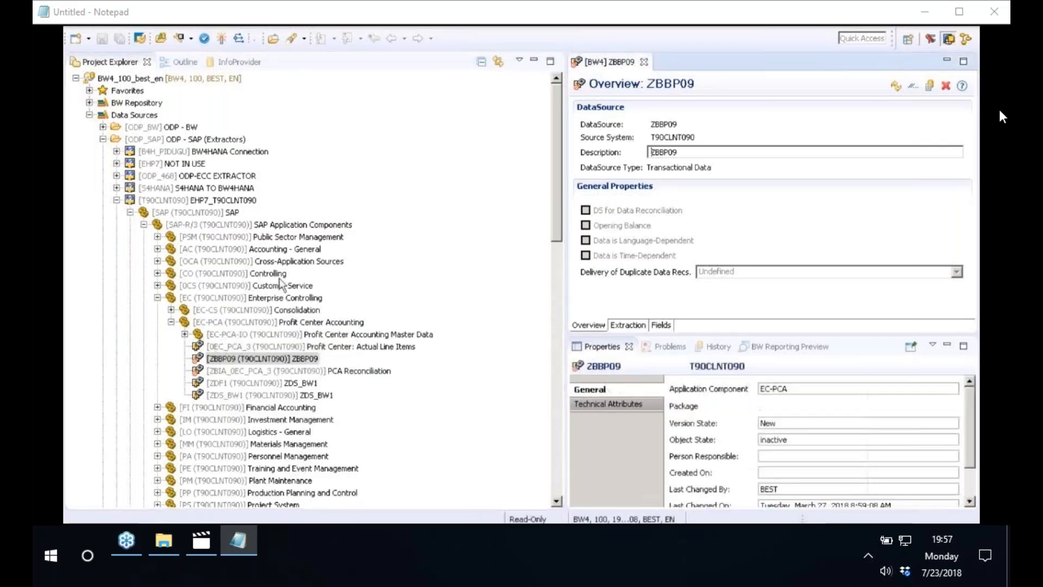
pyautogui.click(221, 39)
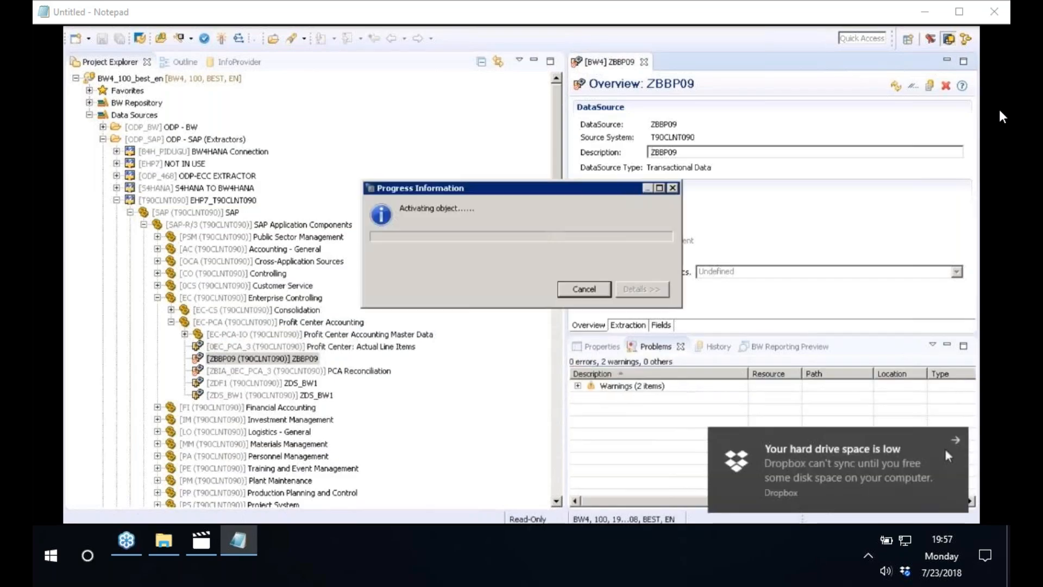
pyautogui.click(954, 440)
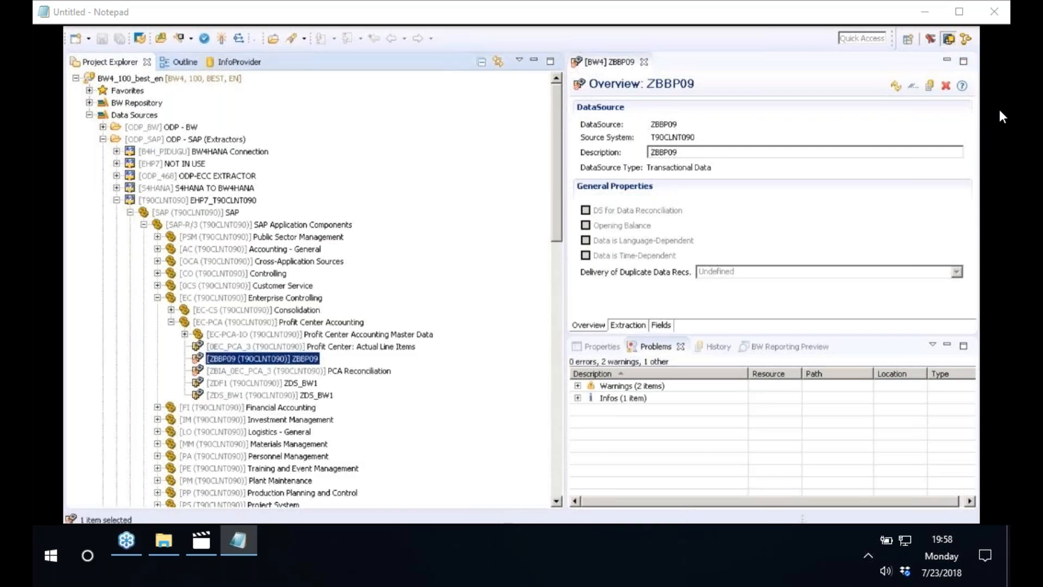
# Explore the data flow of DataSource ZBBP09 and enlarge the diagram area by narrowing the project tree and minimizing the Problems view
pyautogui.rightClick(267, 367)
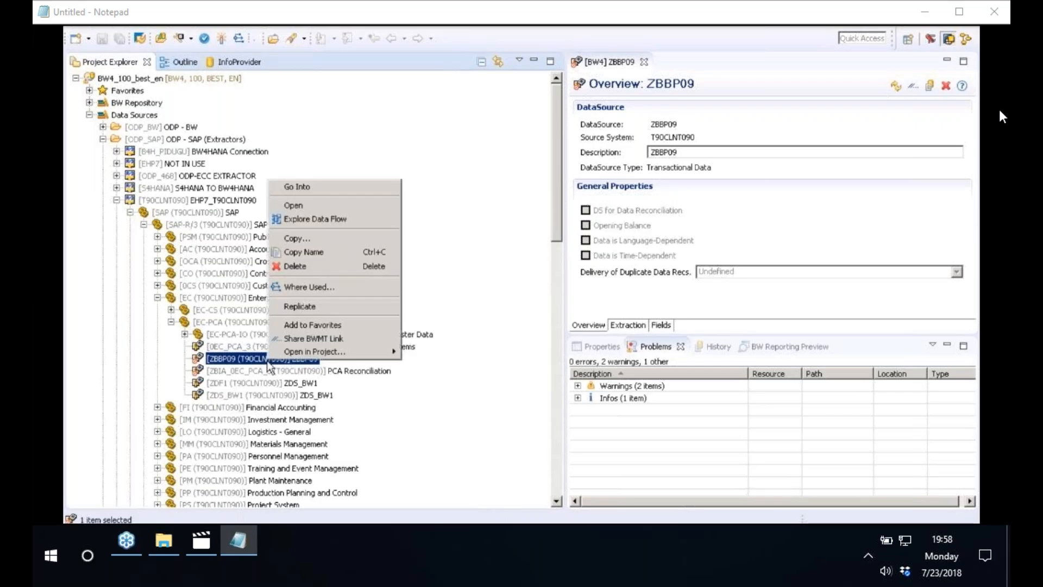
pyautogui.click(346, 219)
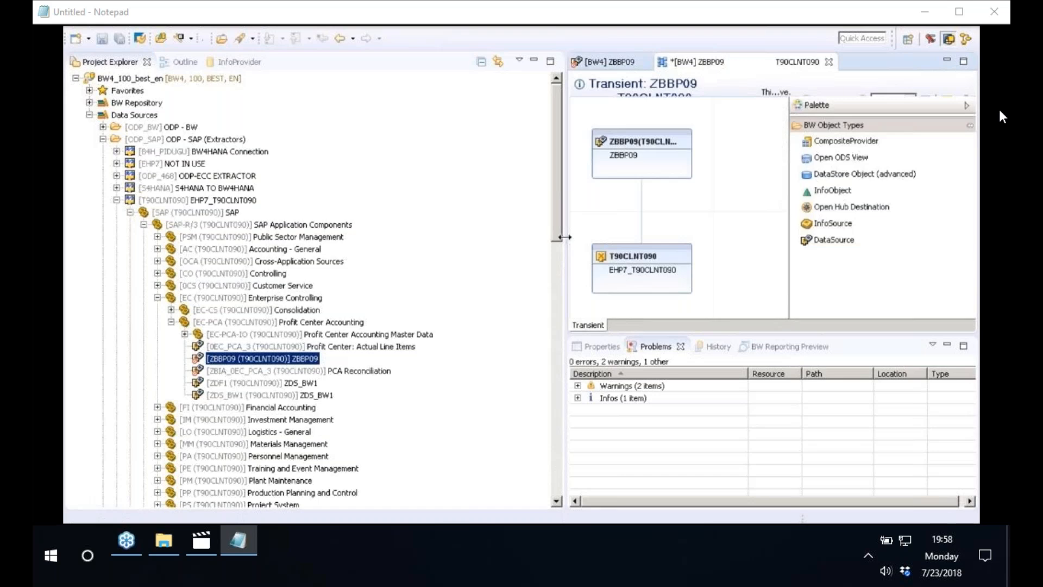
pyautogui.moveTo(565, 237); pyautogui.dragTo(290, 237)
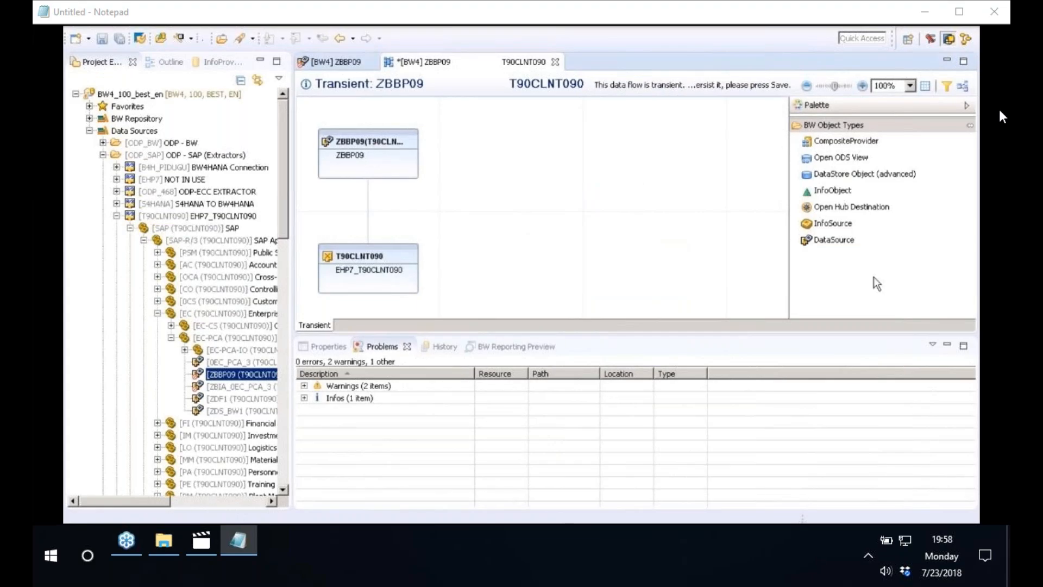
pyautogui.click(947, 345)
pyautogui.moveTo(288, 312); pyautogui.dragTo(276, 313)
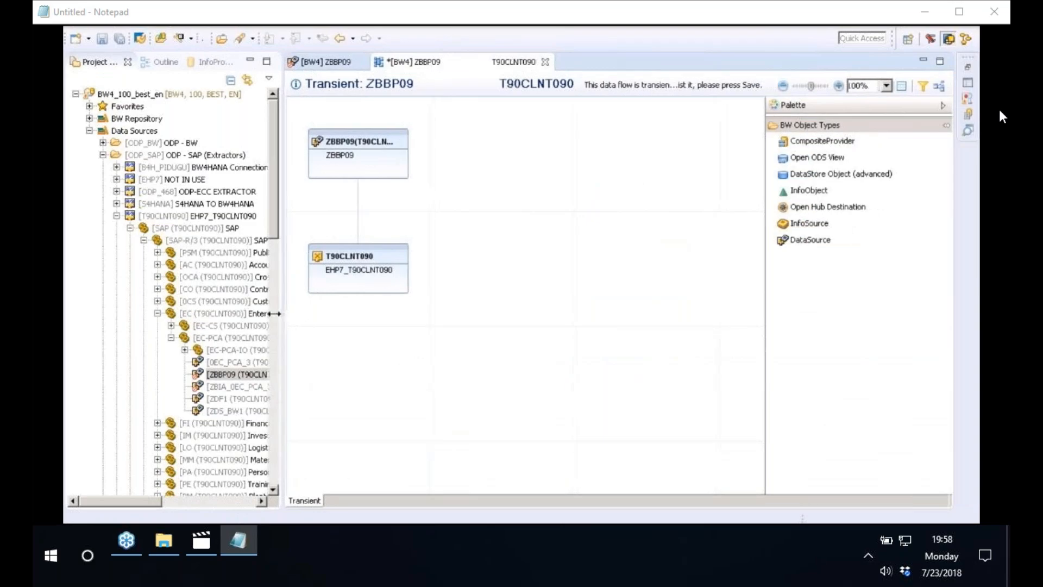
# Rearrange the data flow so ZBBP09 sits directly above source system T90CLNT090 in the lower middle of the canvas
pyautogui.moveTo(357, 270); pyautogui.dragTo(428, 435)
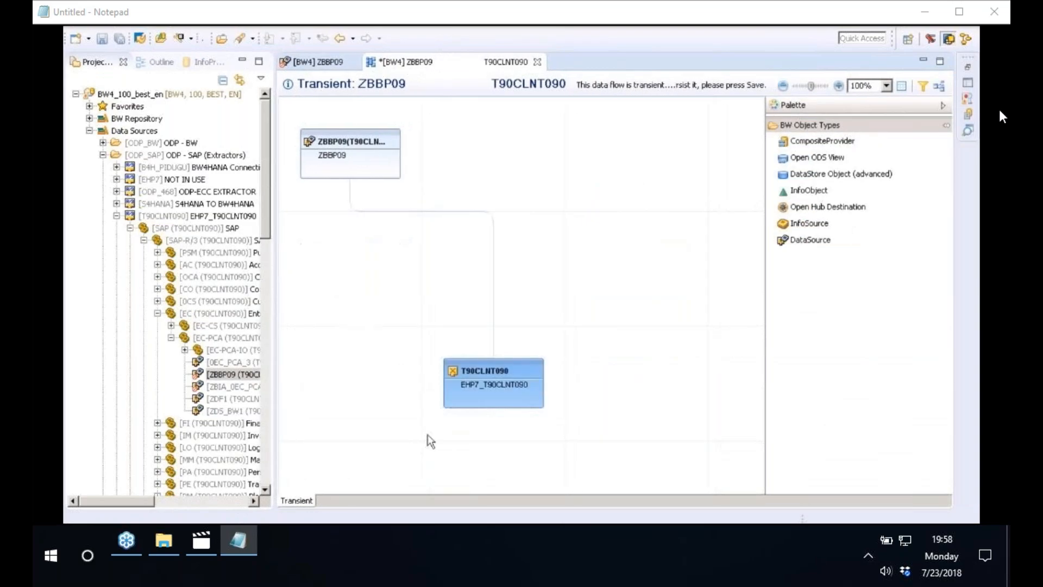
pyautogui.moveTo(338, 139)
pyautogui.moveTo(351, 161); pyautogui.dragTo(478, 275)
pyautogui.moveTo(483, 395); pyautogui.dragTo(468, 448)
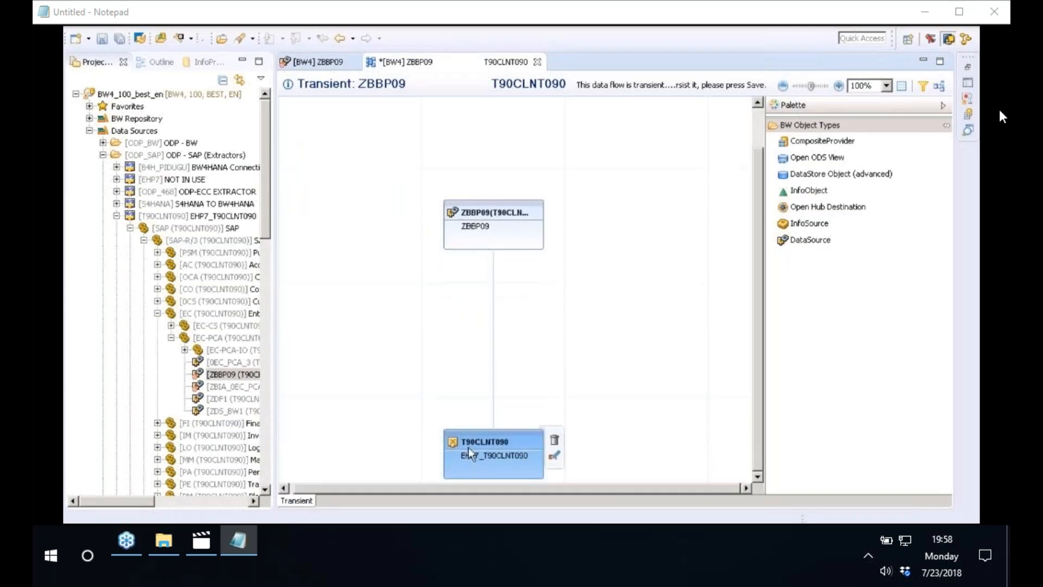
pyautogui.moveTo(474, 216); pyautogui.dragTo(491, 324)
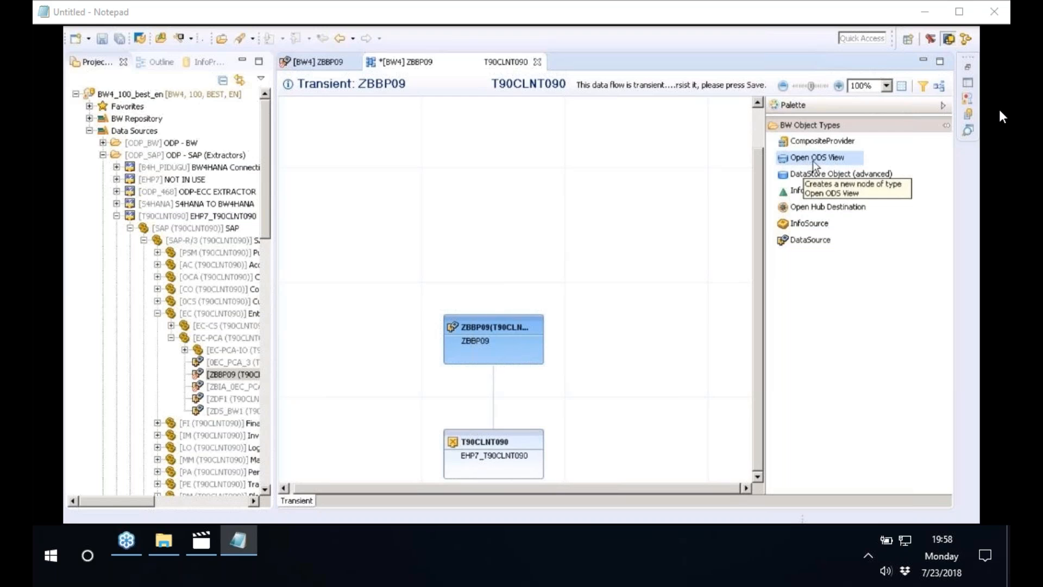
# Add an Open ODS View node above DataSource ZBBP09 in the data flow and name it ZBBP09
pyautogui.moveTo(814, 162); pyautogui.dragTo(459, 170)
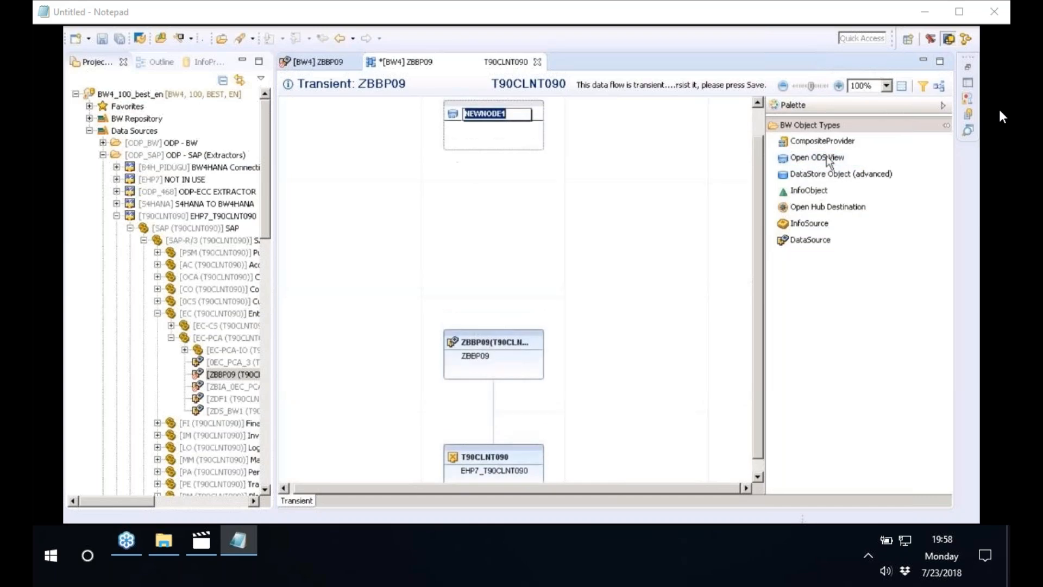
pyautogui.moveTo(756, 244); pyautogui.dragTo(757, 191)
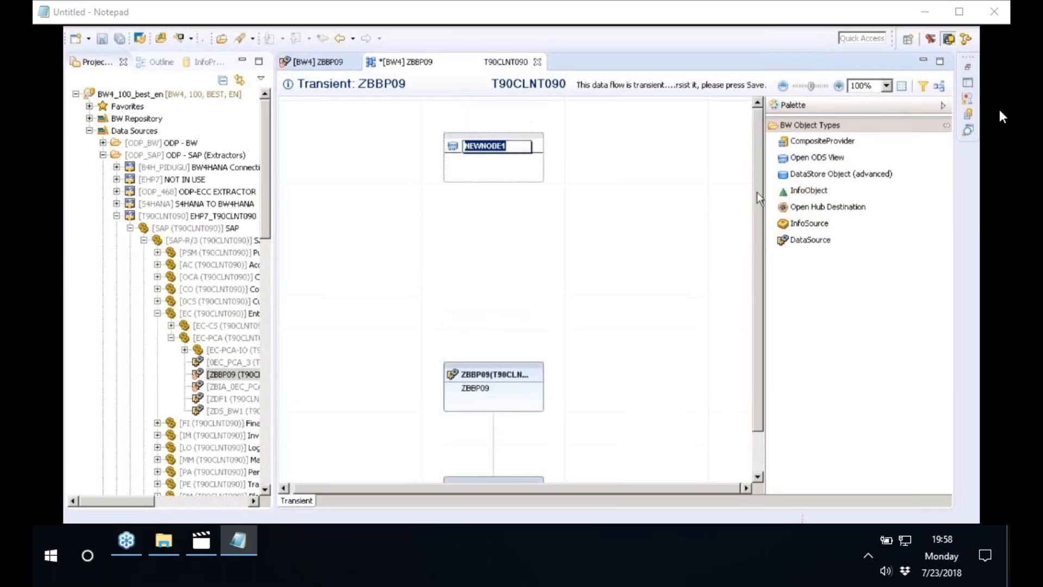
pyautogui.click(517, 144)
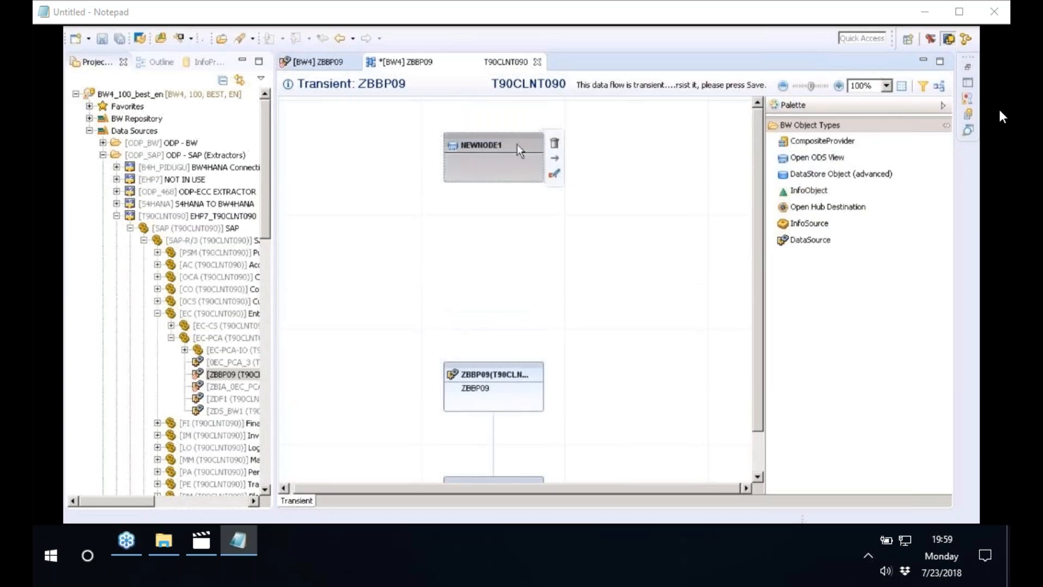
pyautogui.click(517, 145)
pyautogui.rightClick(504, 146)
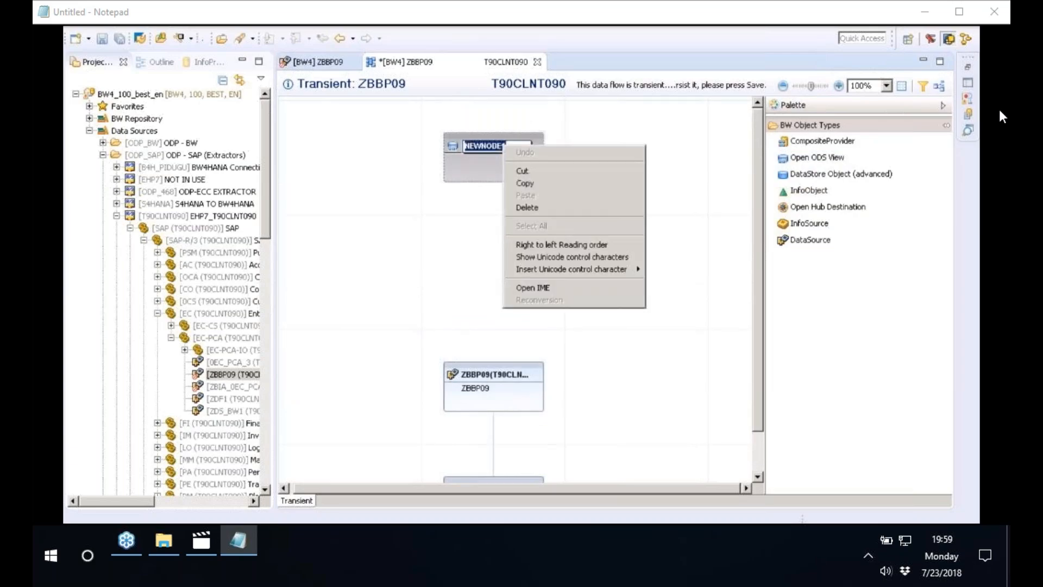
pyautogui.click(519, 145)
pyautogui.press('BackSpace')
pyautogui.press('BackSpace')
pyautogui.press('BackSpace')
pyautogui.press('BackSpace')
pyautogui.press('BackSpace')
pyautogui.press('BackSpace')
pyautogui.press('BackSpace')
pyautogui.press('BackSpace')
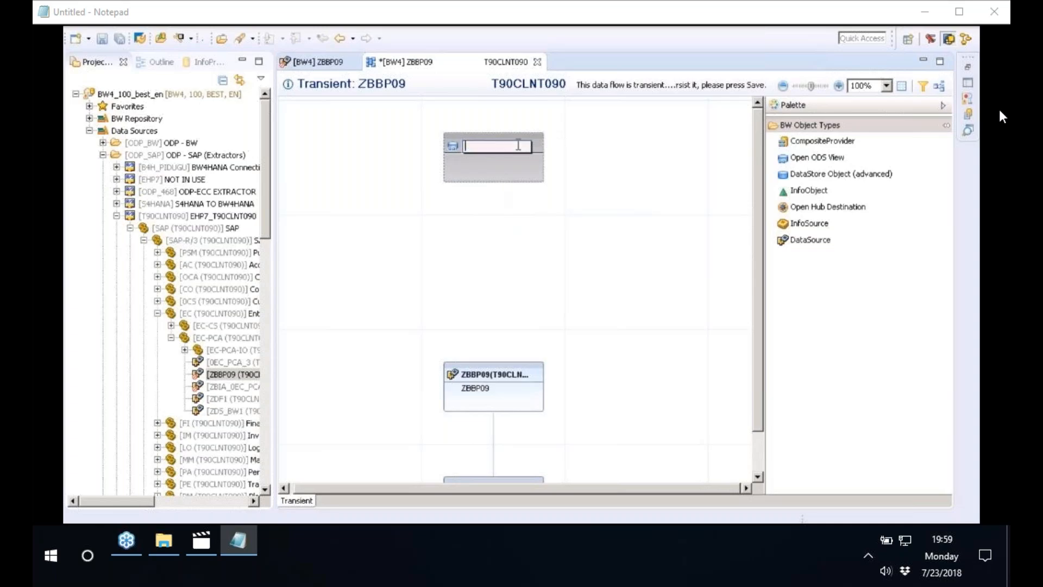
pyautogui.write('ZBBP09')
pyautogui.press('Return')
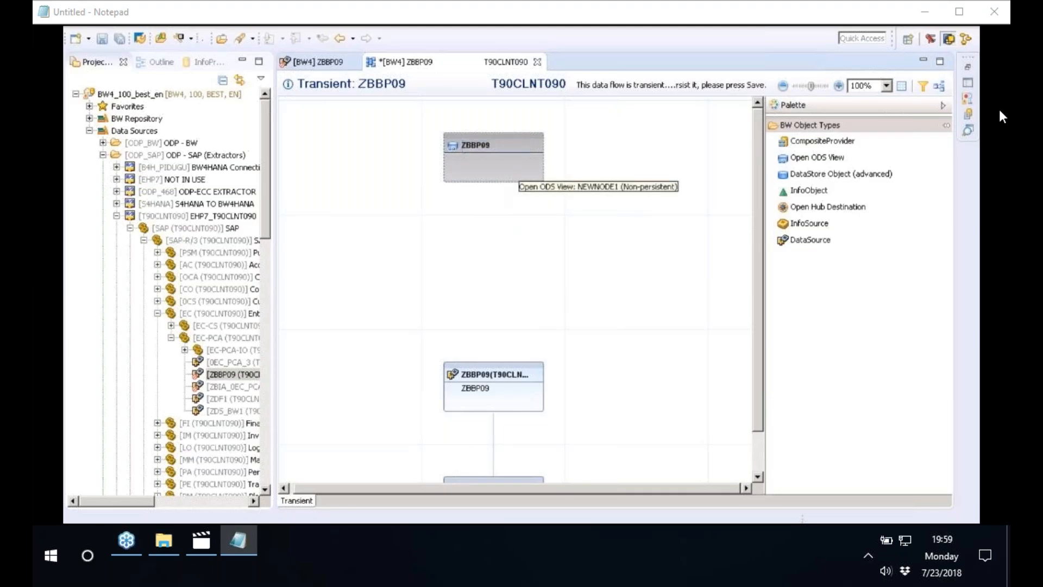
# Switch to the Paint diagram and delete the BW4HANA box together with its title and ZBBP09 label
pyautogui.moveTo(455, 140)
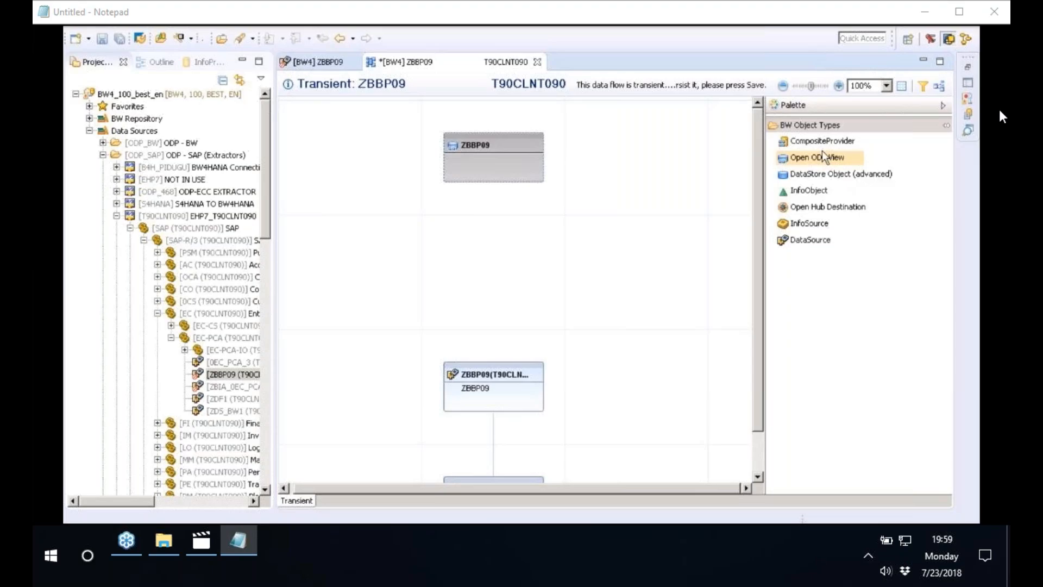
pyautogui.hotkey('alt', 'Tab')
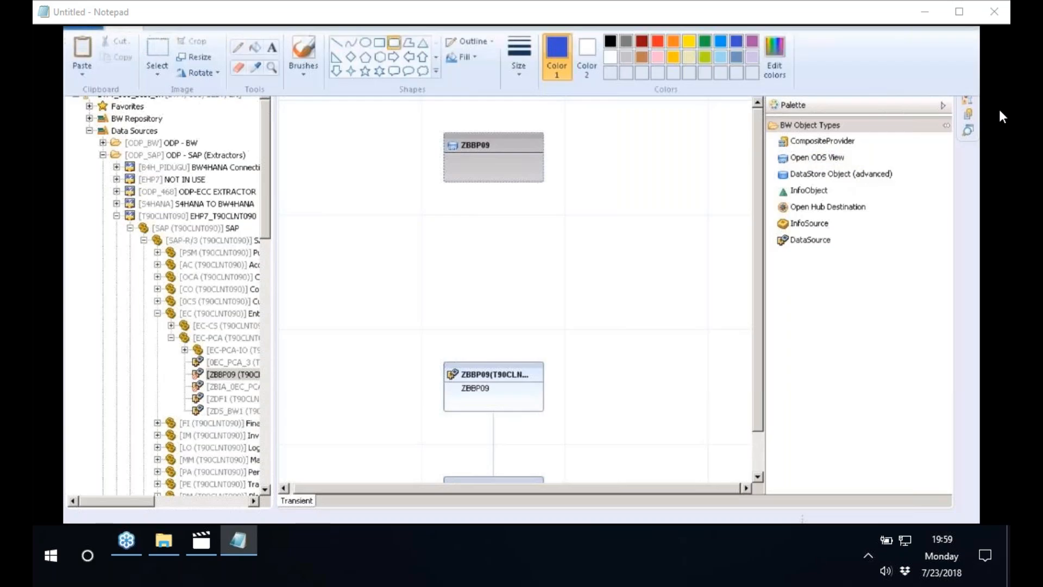
pyautogui.click(336, 43)
pyautogui.click(238, 47)
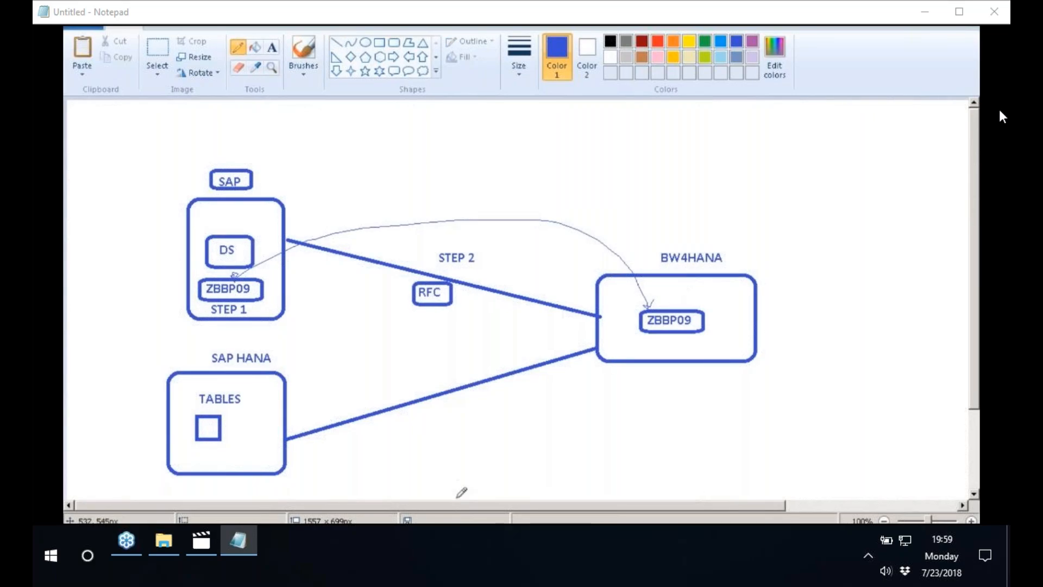
pyautogui.moveTo(494, 507); pyautogui.dragTo(670, 507)
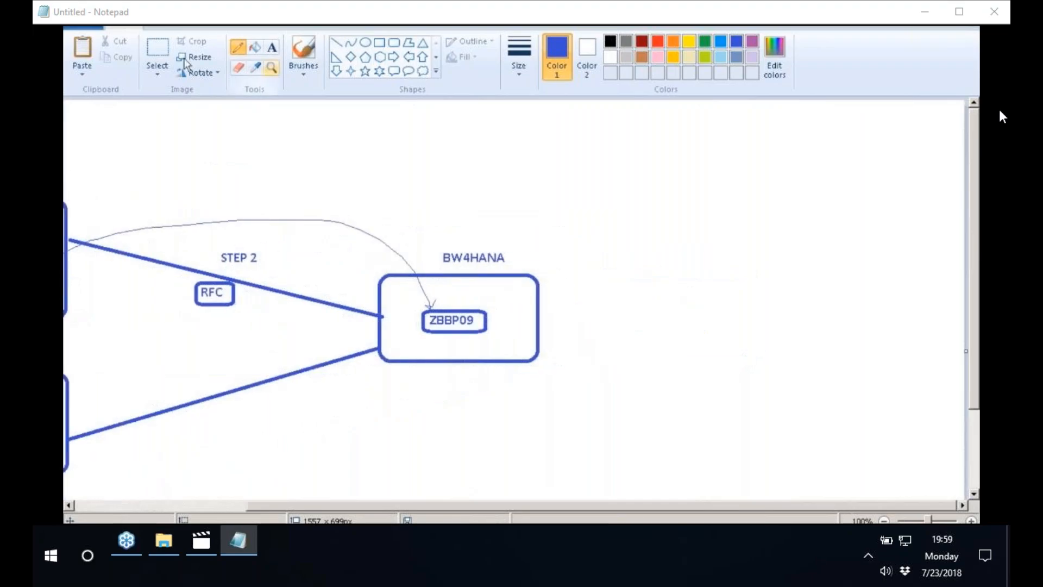
pyautogui.click(157, 54)
pyautogui.moveTo(361, 203); pyautogui.dragTo(519, 385)
pyautogui.moveTo(611, 448); pyautogui.dragTo(621, 451)
pyautogui.rightClick(528, 332)
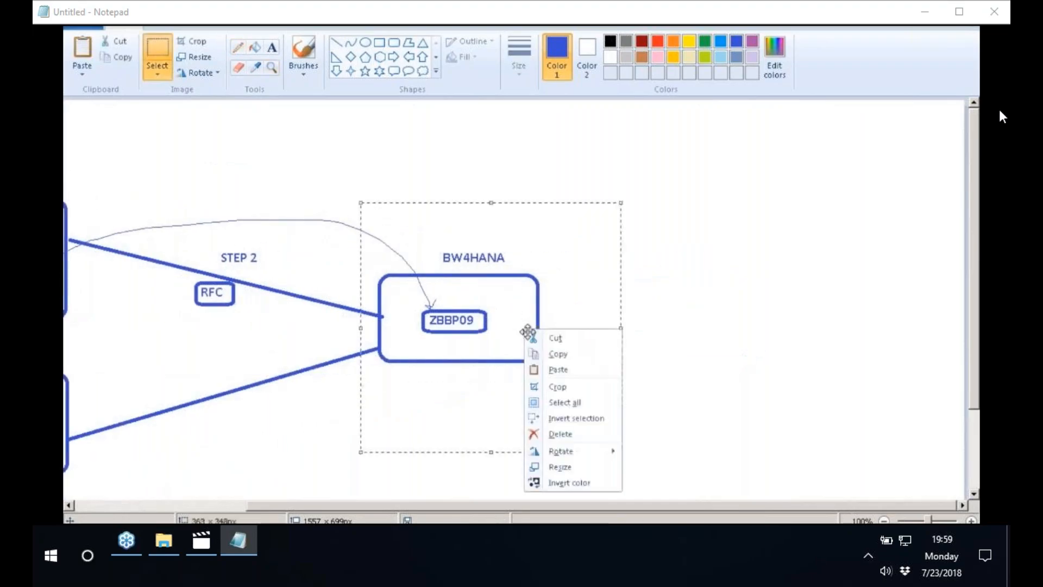
pyautogui.click(560, 434)
# Draw a large rounded rectangle, about 400 by 420 px, where the BW4HANA box was
pyautogui.click(394, 43)
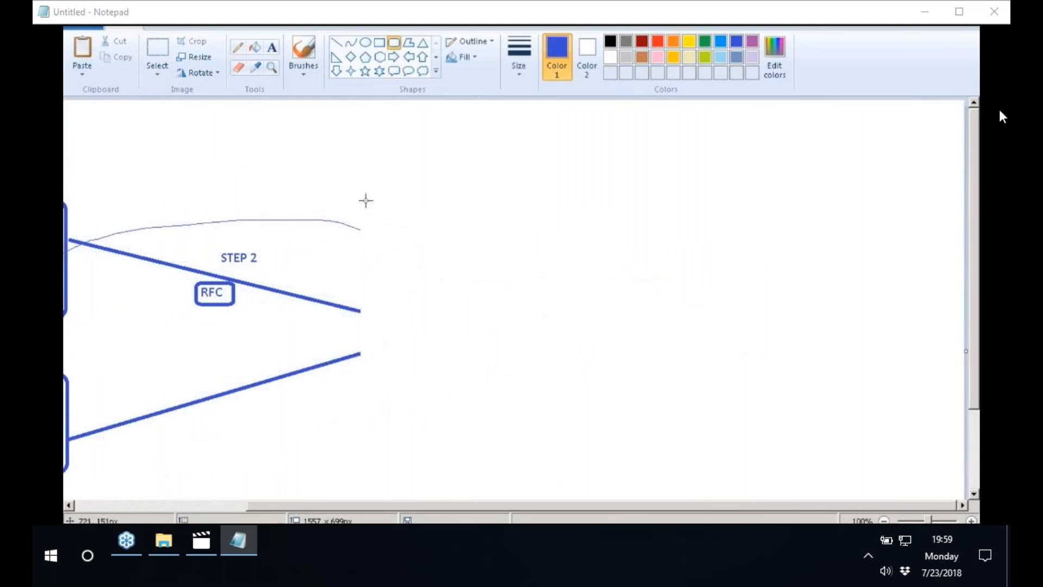
pyautogui.moveTo(384, 180); pyautogui.dragTo(450, 329)
pyautogui.moveTo(523, 390); pyautogui.dragTo(670, 483)
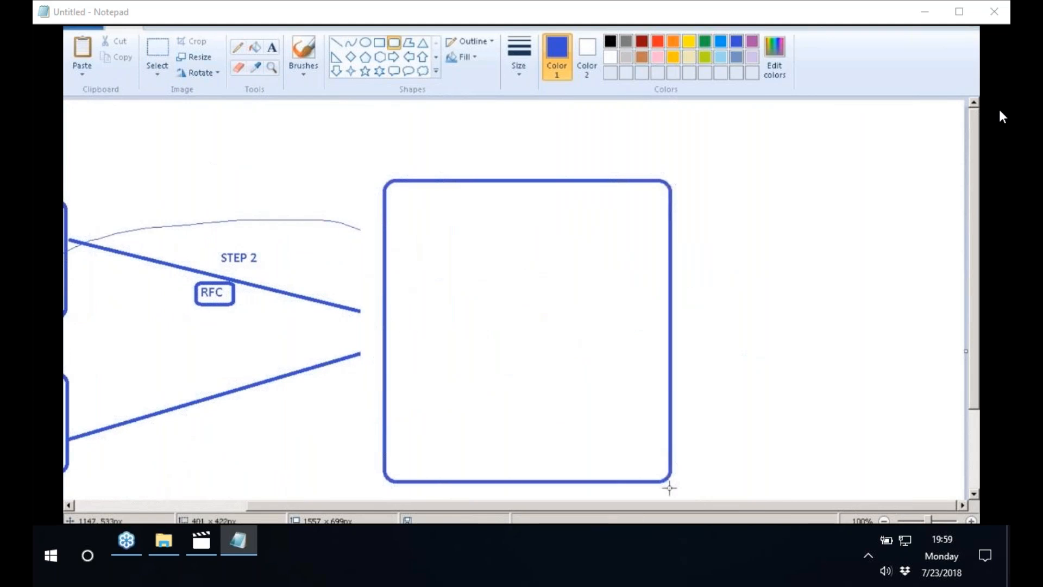
# Draw a rounded rectangle of about 131 by 45 px near the bottom of the large box and label it DS
pyautogui.click(394, 48)
pyautogui.moveTo(466, 418); pyautogui.dragTo(559, 451)
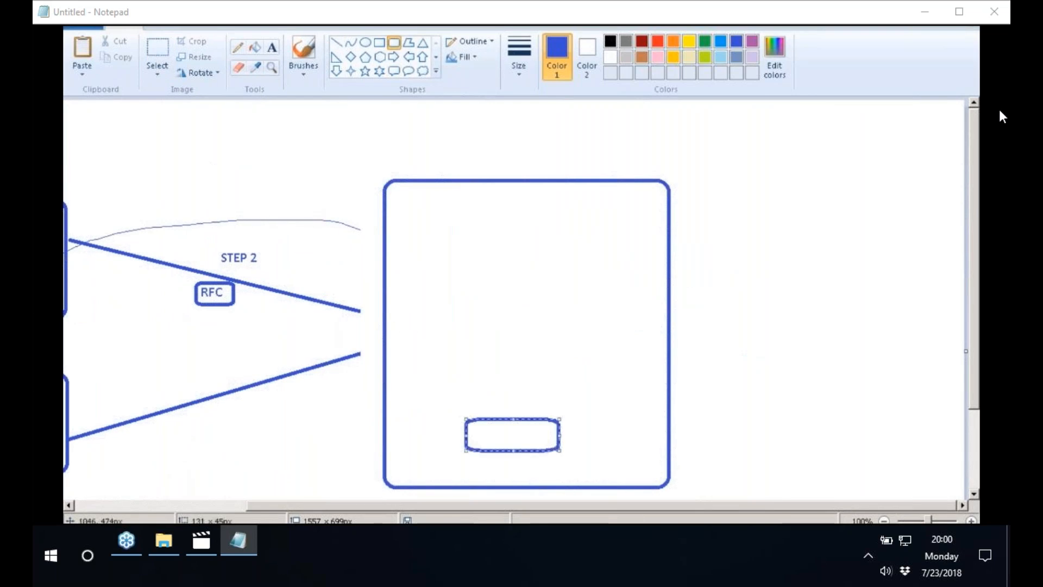
pyautogui.click(271, 47)
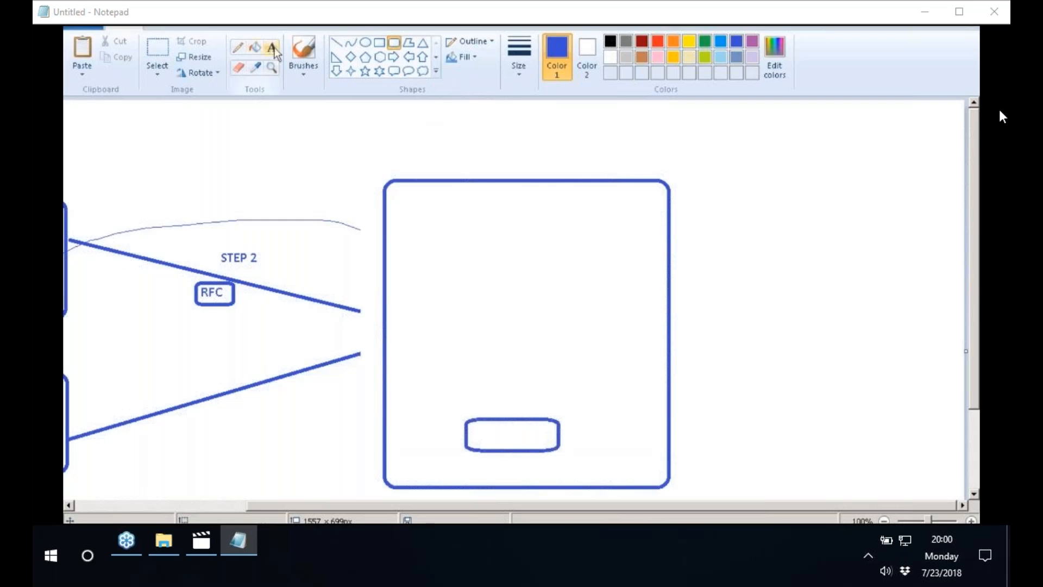
pyautogui.click(494, 434)
pyautogui.write('DS')
pyautogui.click(433, 221)
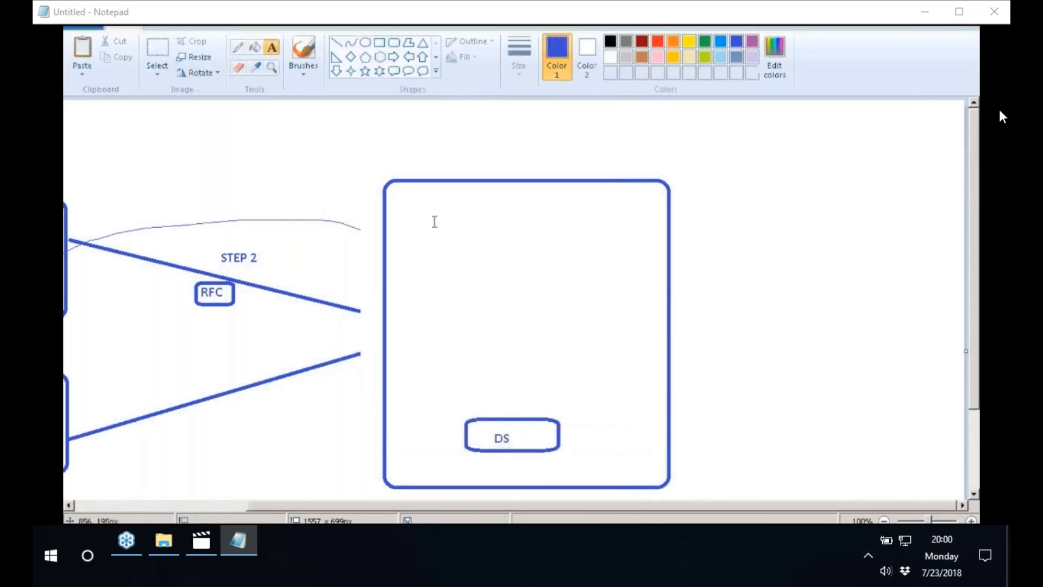
# Draw a small rounded rectangle near the top of the large box and label it OPEN ODS VIEW above
pyautogui.click(395, 43)
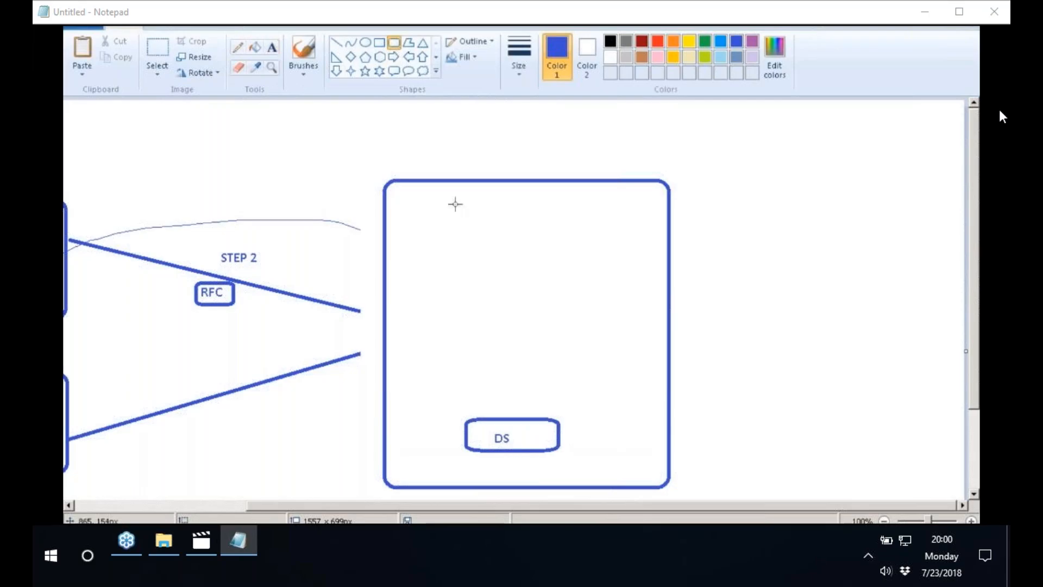
pyautogui.moveTo(454, 203); pyautogui.dragTo(538, 238)
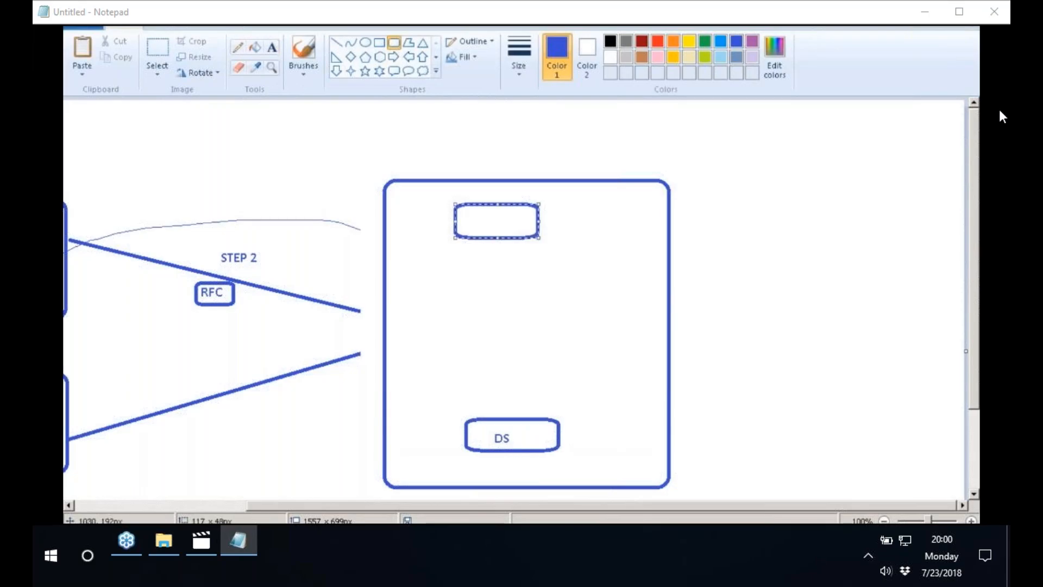
pyautogui.click(271, 51)
pyautogui.click(455, 186)
pyautogui.write('OPEN')
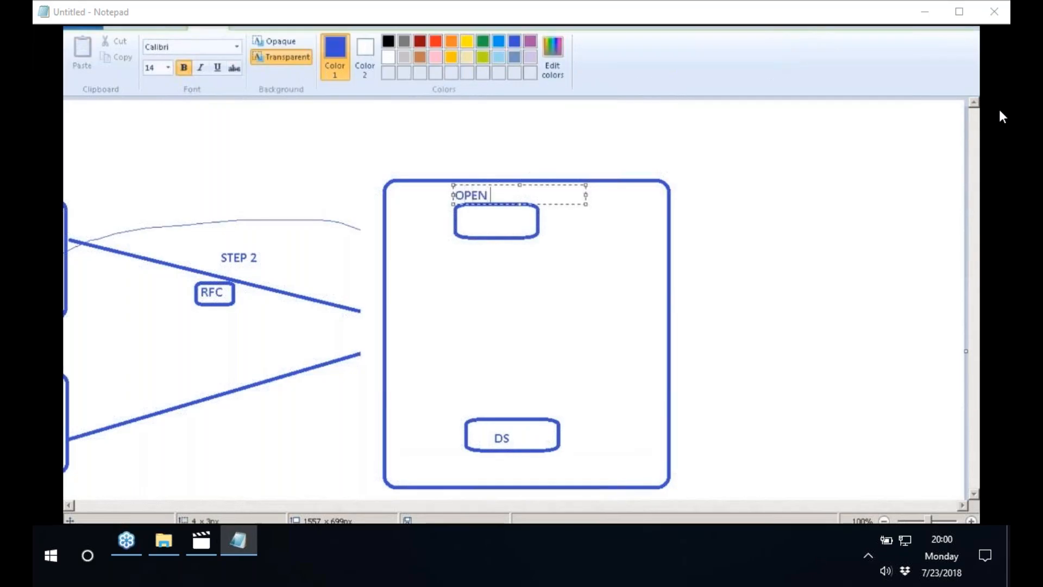
pyautogui.write(' ODS VIEW')
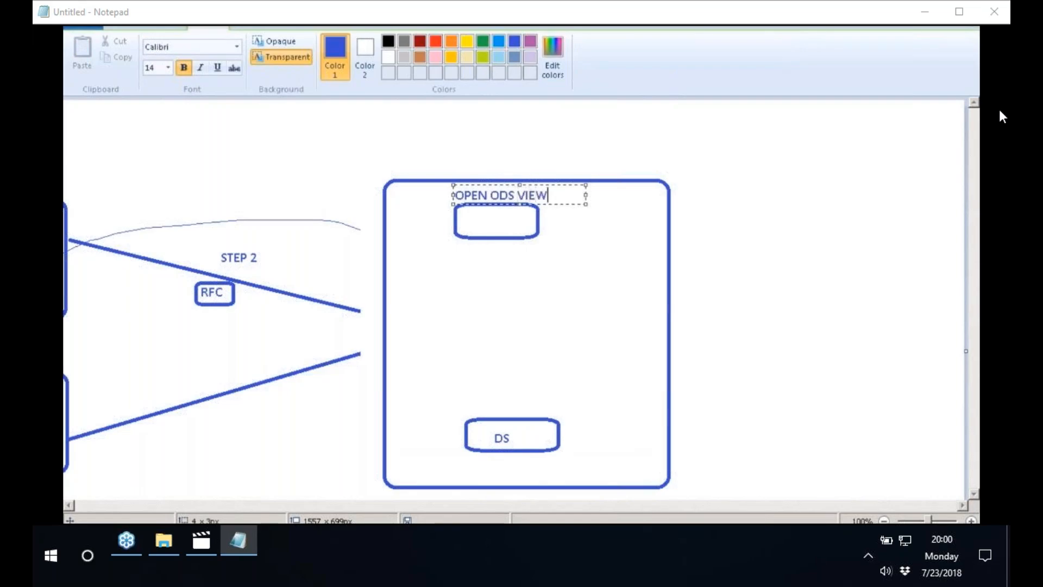
pyautogui.click(433, 217)
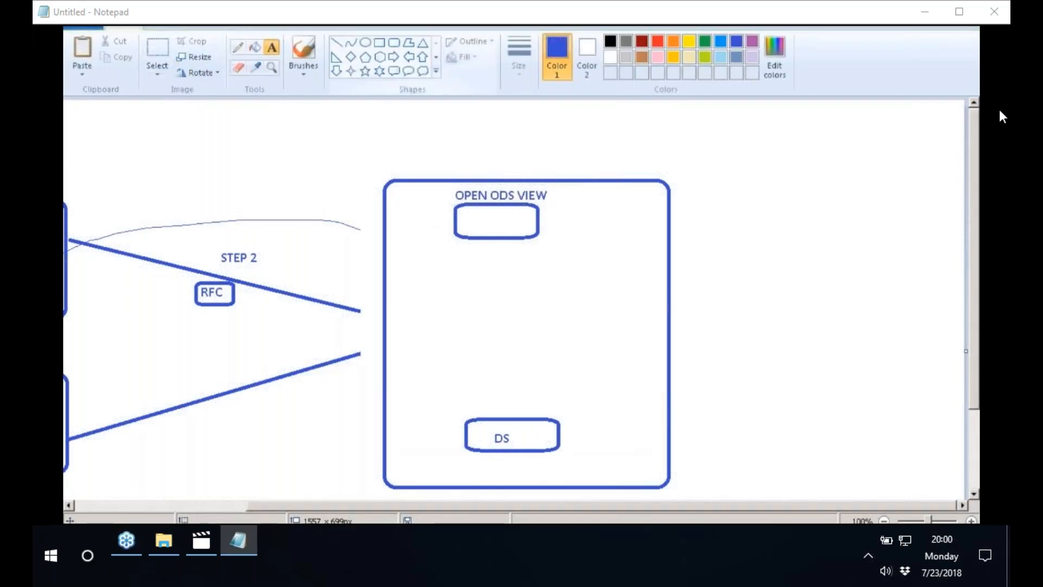
# Draw straight lines from the OPEN ODS VIEW box to the DS box and from that DS box to the SAP source box
pyautogui.moveTo(501, 228); pyautogui.dragTo(522, 423)
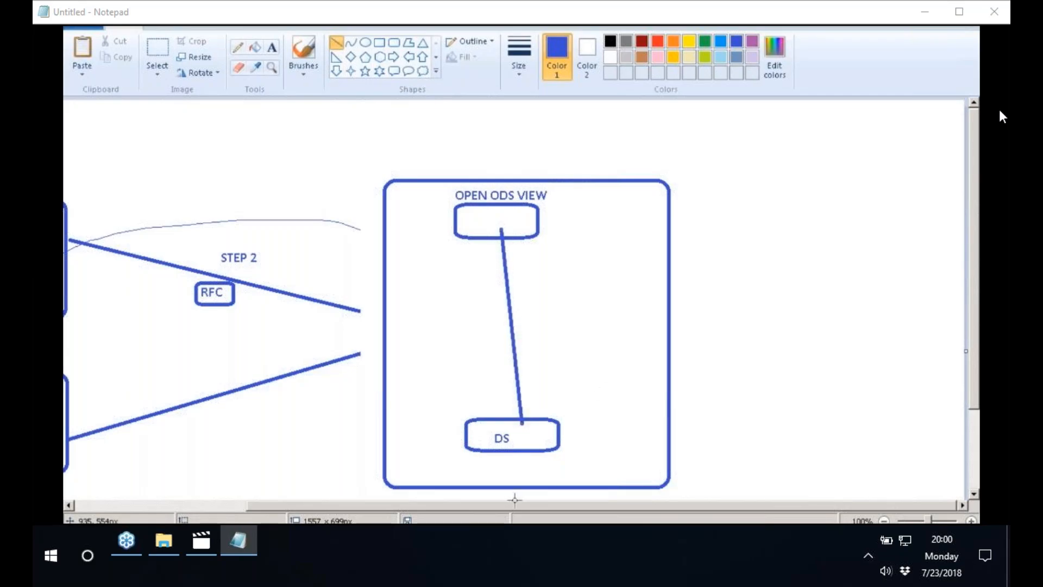
pyautogui.moveTo(494, 506); pyautogui.dragTo(320, 506)
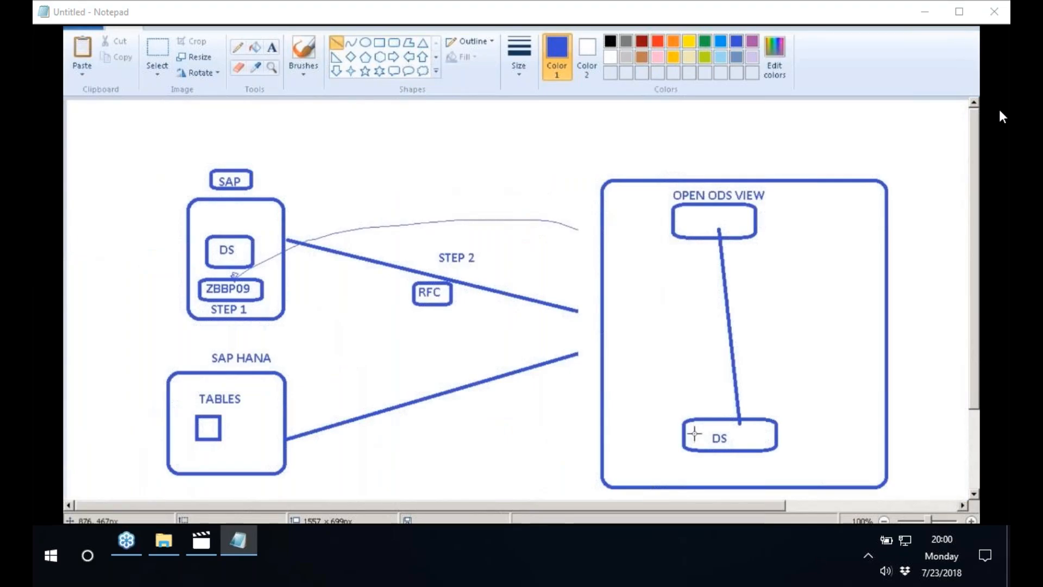
pyautogui.moveTo(694, 433); pyautogui.dragTo(269, 265)
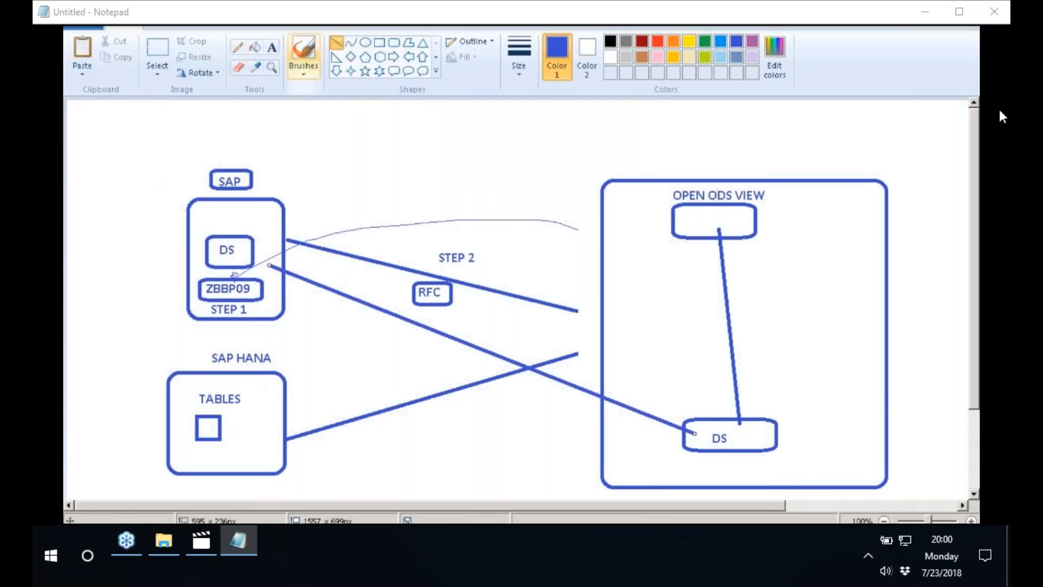
# Sketch the query path with the Pencil from above OPEN ODS VIEW down to DS, then via RFC to ZBBP09 in the SAP box
pyautogui.click(238, 48)
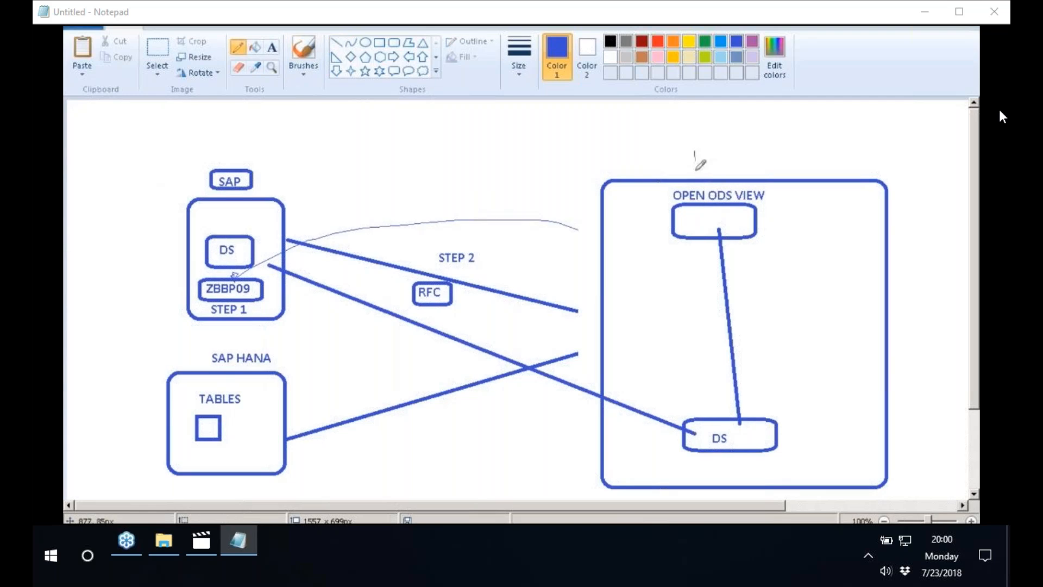
pyautogui.moveTo(695, 167); pyautogui.dragTo(695, 213)
pyautogui.moveTo(697, 214); pyautogui.dragTo(717, 425)
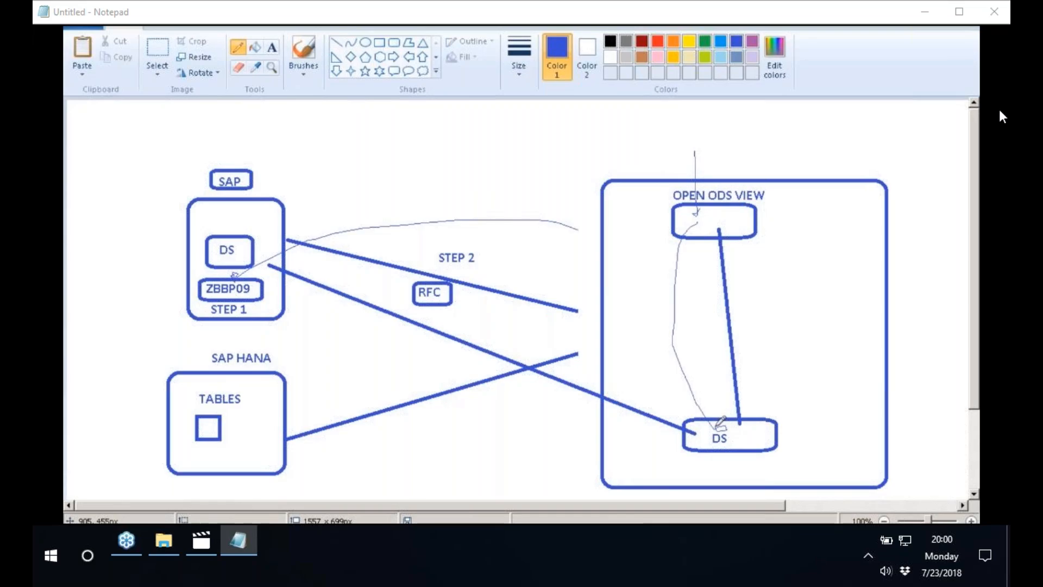
pyautogui.moveTo(718, 426)
pyautogui.mouseDown()
pyautogui.moveTo(506, 349)
pyautogui.moveTo(451, 306)
pyautogui.moveTo(402, 353)
pyautogui.moveTo(266, 298)
pyautogui.moveTo(272, 290)
pyautogui.mouseUp()
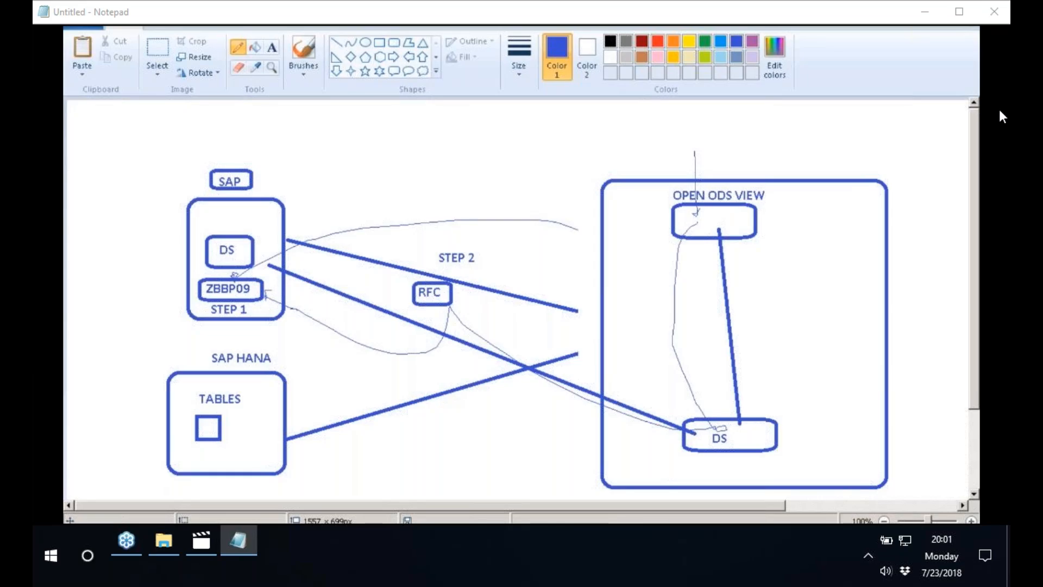
# Switch to the BW modeling data flow and open the creation wizard for the non-persistent Open ODS View ZBBP09, with its name ready for editing
pyautogui.hotkey('alt', 'Tab')
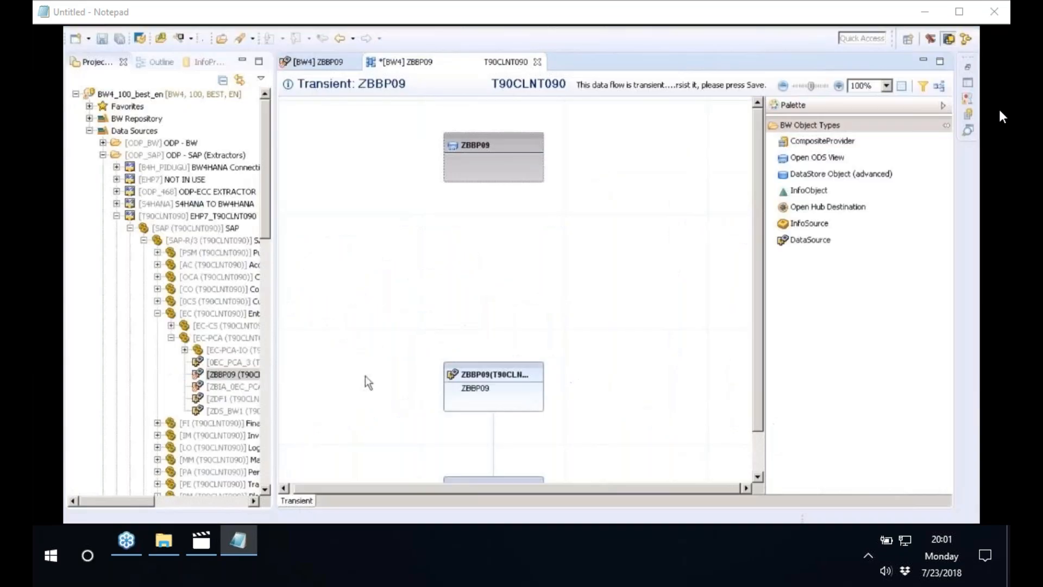
pyautogui.moveTo(485, 140)
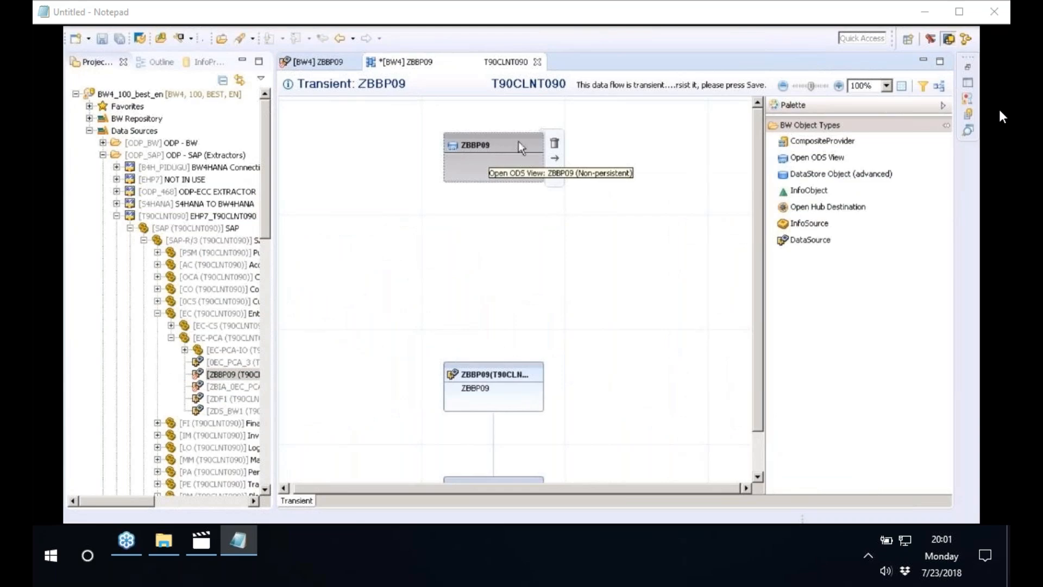
pyautogui.doubleClick(519, 141)
pyautogui.click(480, 152)
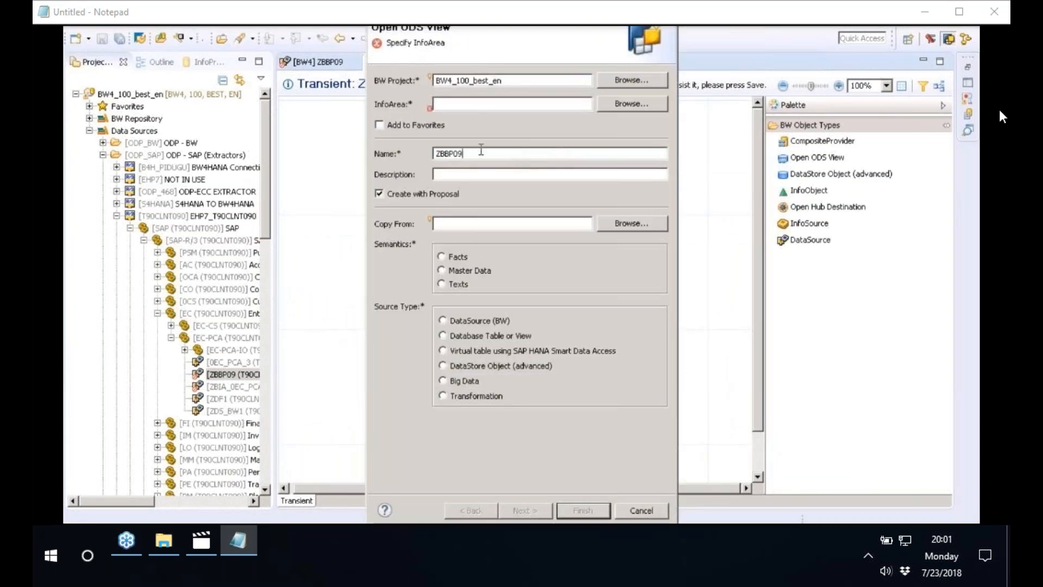
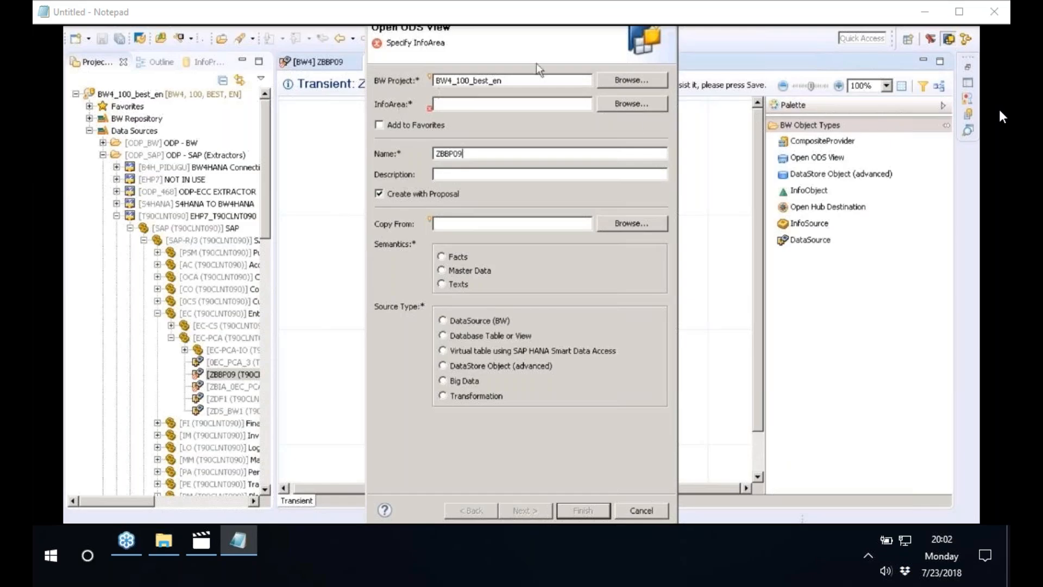
# Assign the InfoArea 0SALES (Sales Analyses) to the new Open ODS View
pyautogui.click(639, 107)
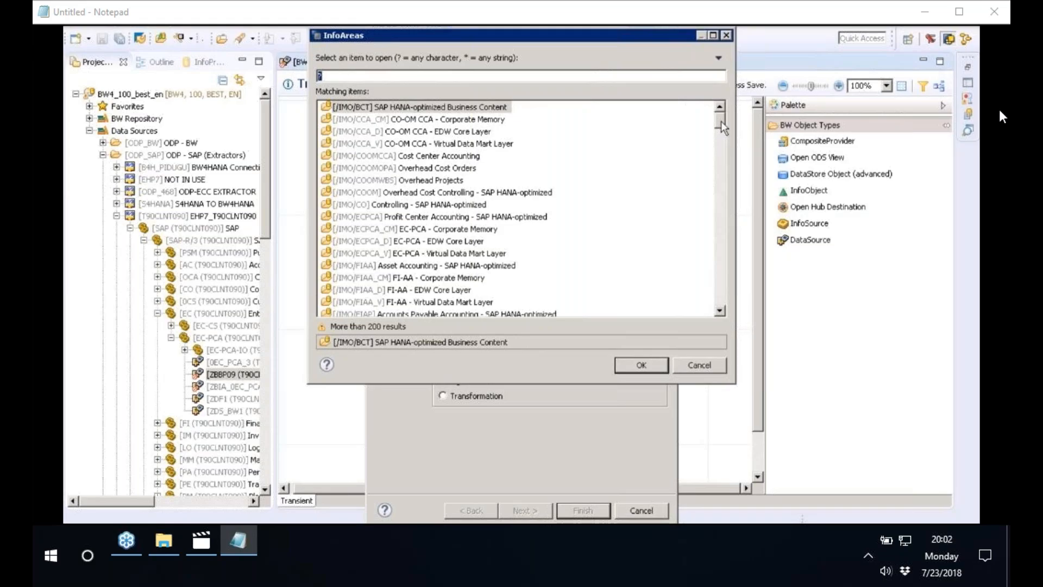
pyautogui.moveTo(722, 122); pyautogui.dragTo(728, 216)
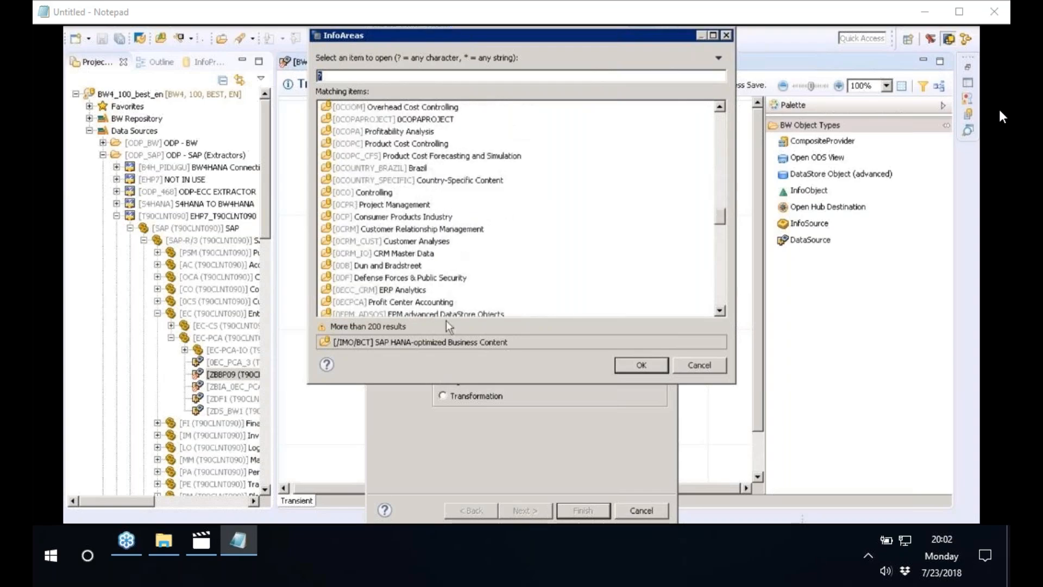
pyautogui.click(383, 291)
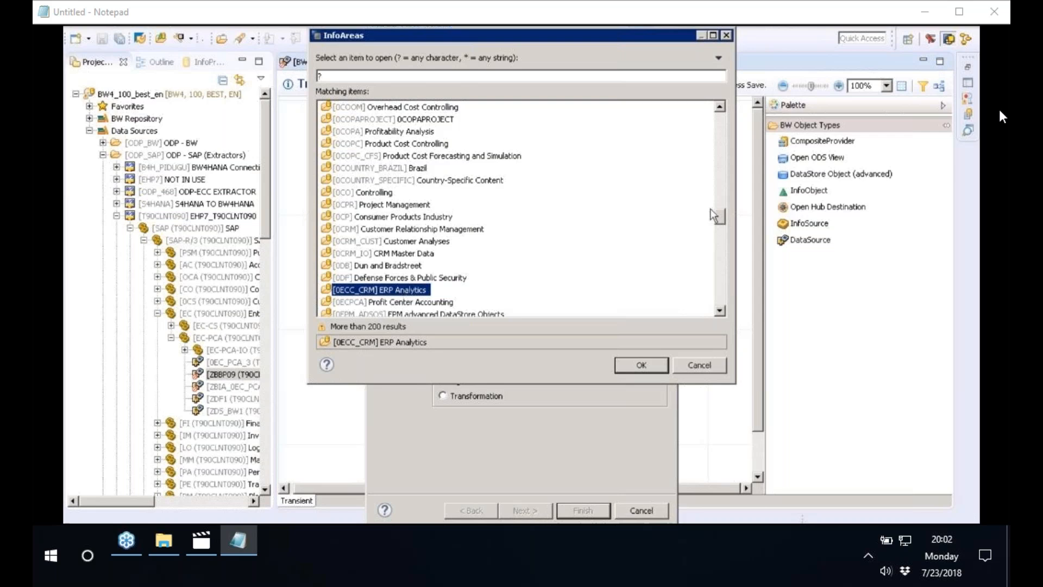
pyautogui.moveTo(711, 211); pyautogui.dragTo(732, 269)
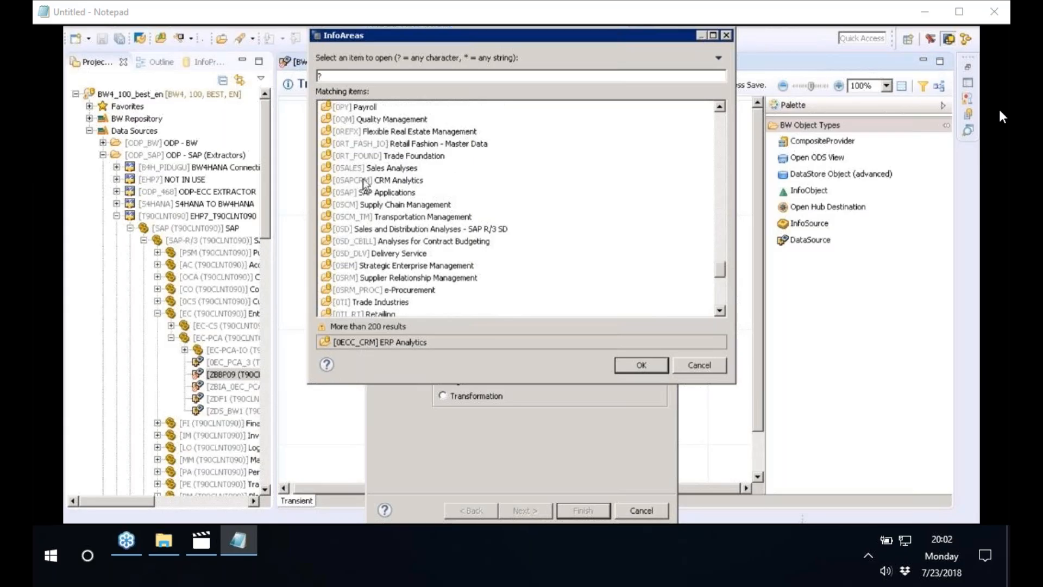
pyautogui.click(375, 169)
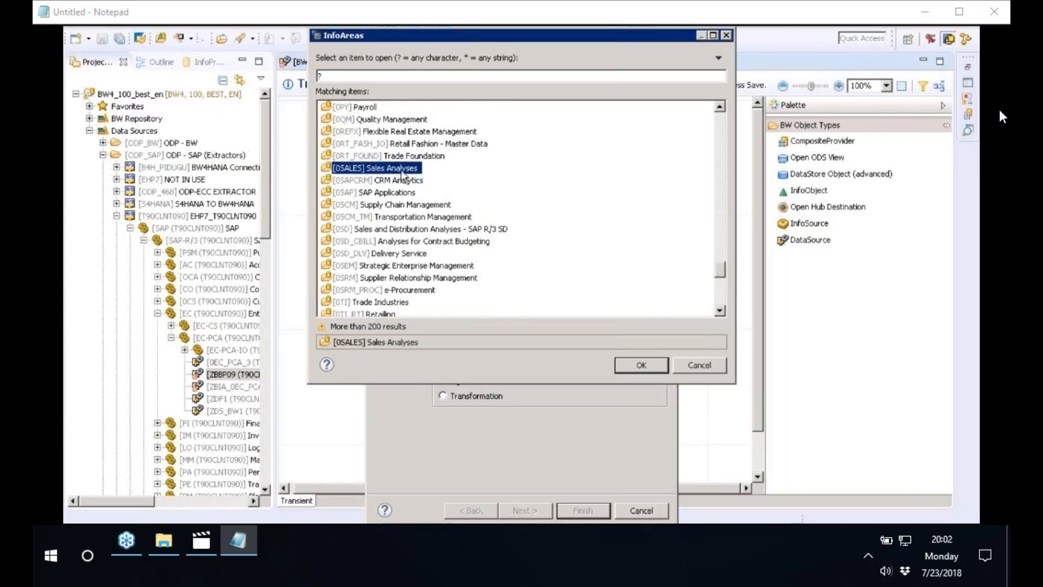
pyautogui.click(634, 364)
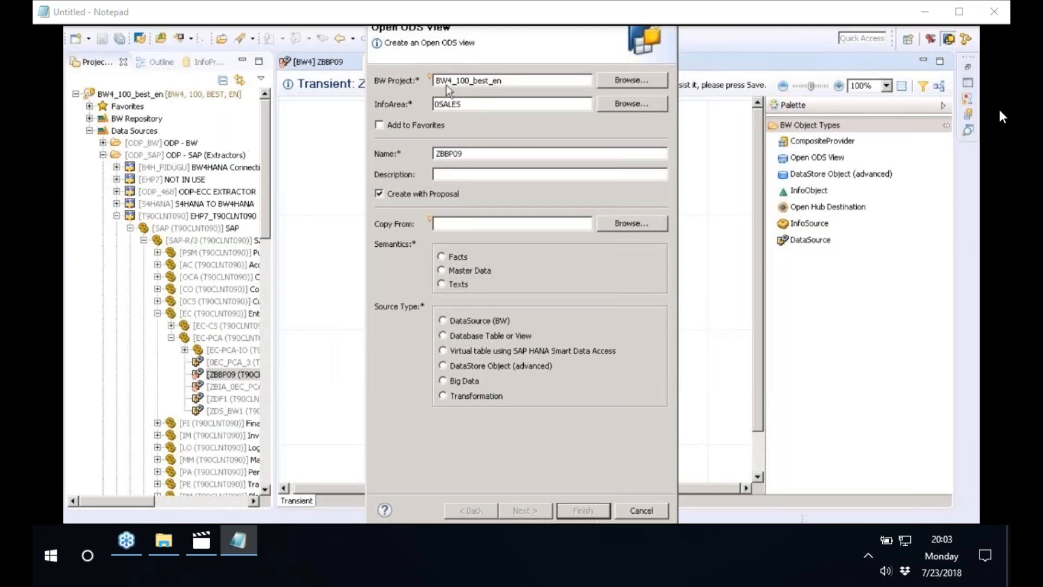
# Set the description to ZBBP09, the semantics to Facts and the source type to DataSource (BW)
pyautogui.moveTo(463, 153); pyautogui.dragTo(406, 153)
pyautogui.hotkey('ctrl', 'c')
pyautogui.click(481, 177)
pyautogui.hotkey('ctrl', 'v')
pyautogui.click(444, 323)
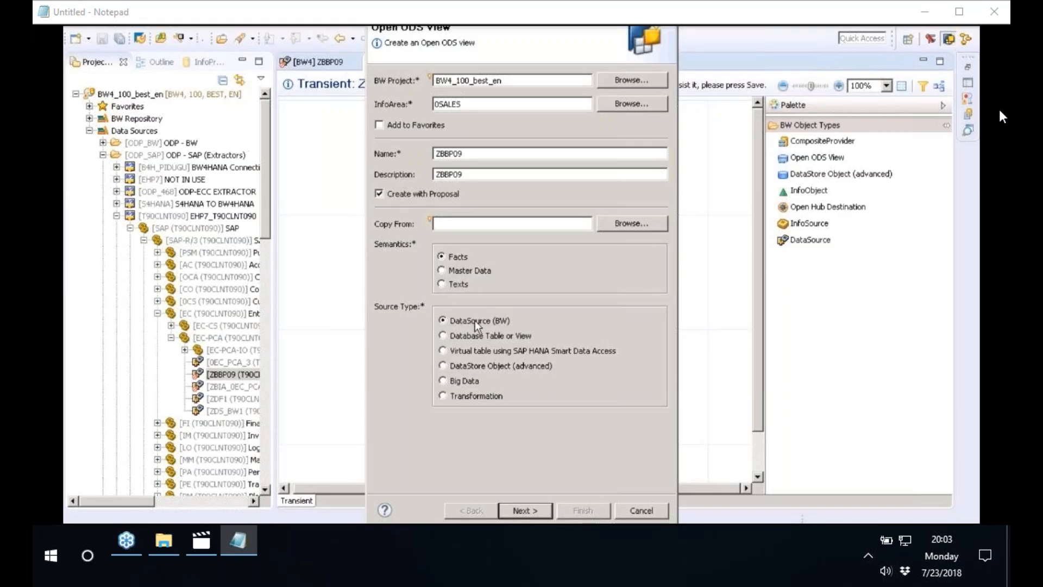
# Find and select DataSource ZBBP09 of source system T90CLNT090 as the source, and finish creating the Open ODS View
pyautogui.click(530, 512)
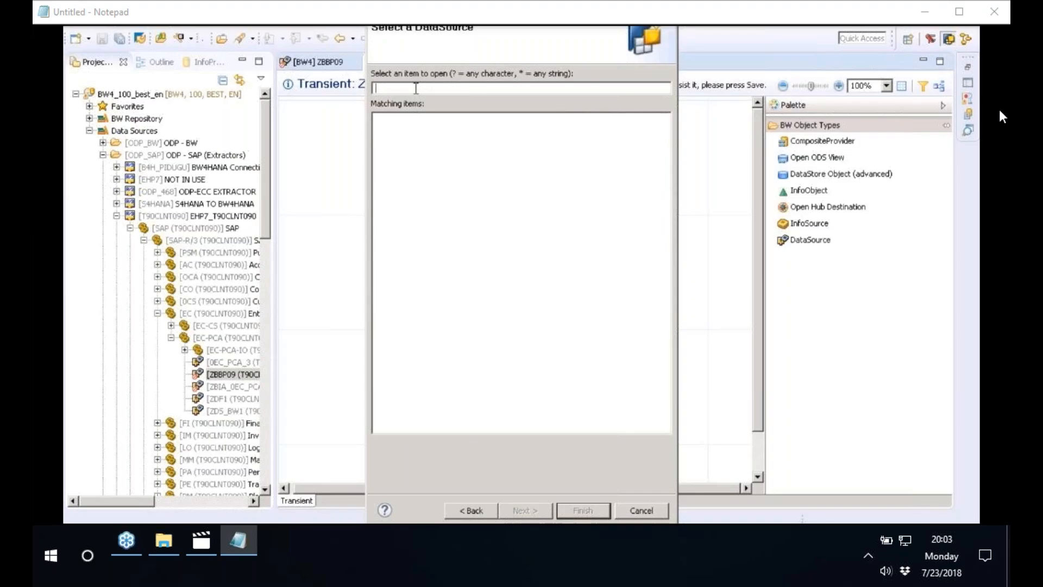
pyautogui.write('ZBBP09')
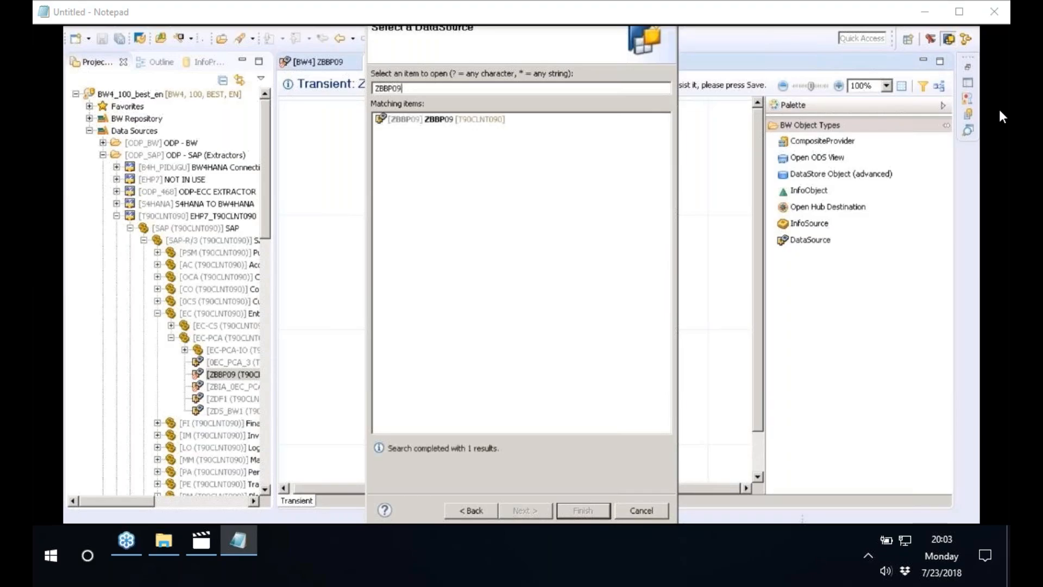
pyautogui.click(456, 120)
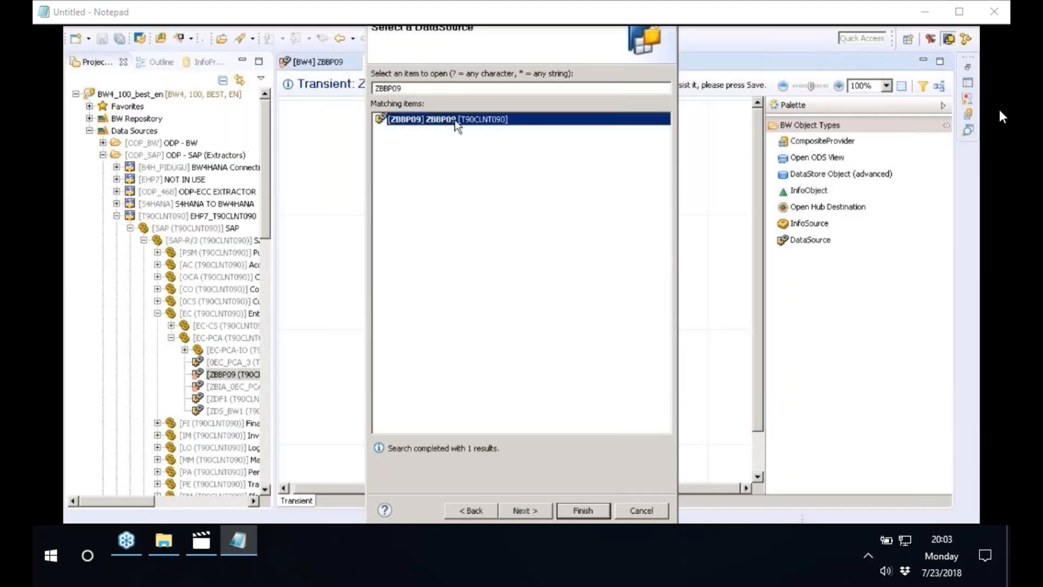
pyautogui.click(582, 510)
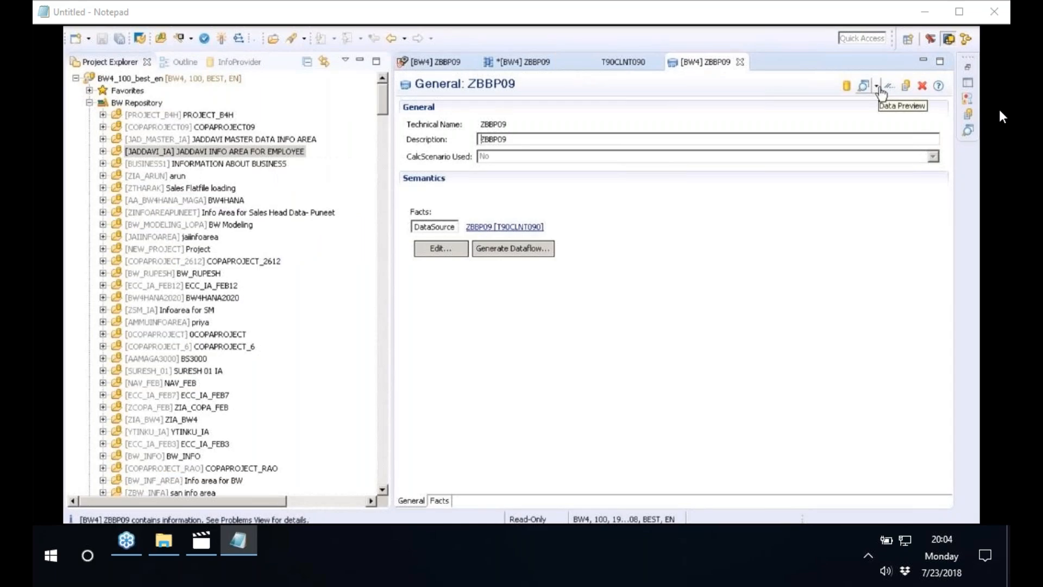
# Run the Analytics List UIBB data preview for the Open ODS View ZBBP09, dismiss the blocked-content notice and enlarge the preview area
pyautogui.click(876, 87)
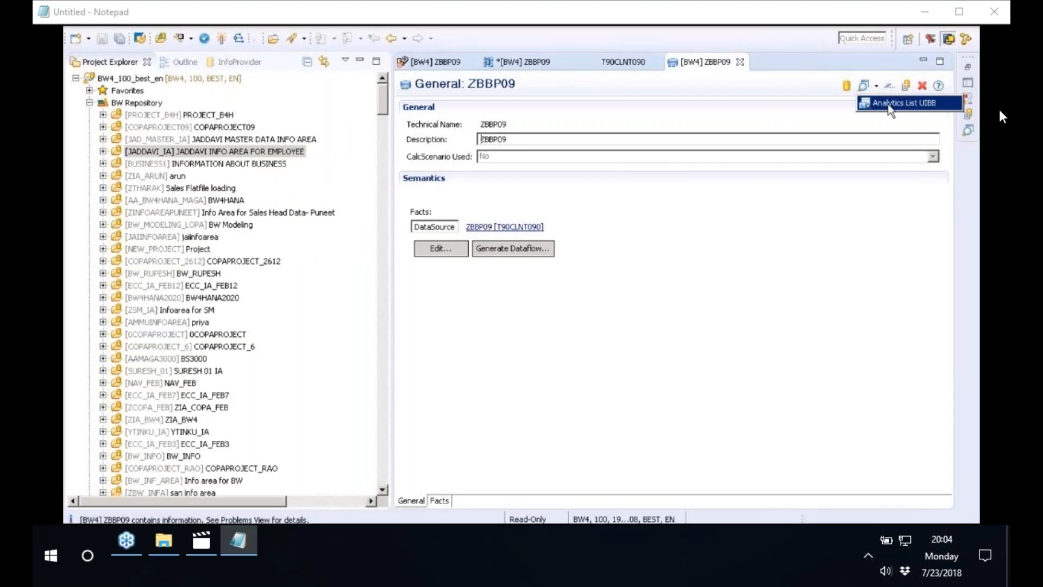
pyautogui.click(889, 105)
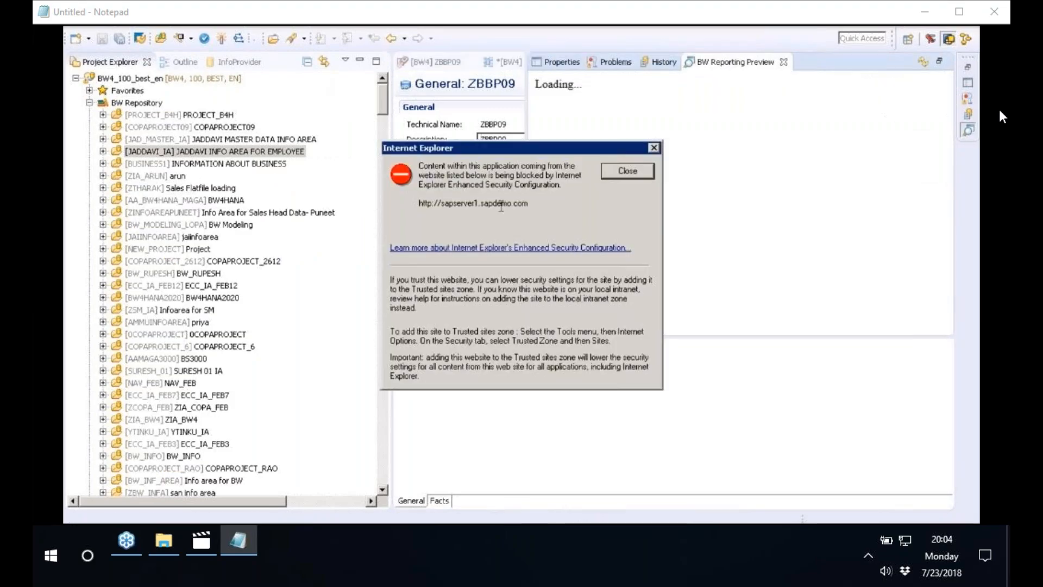
pyautogui.click(628, 171)
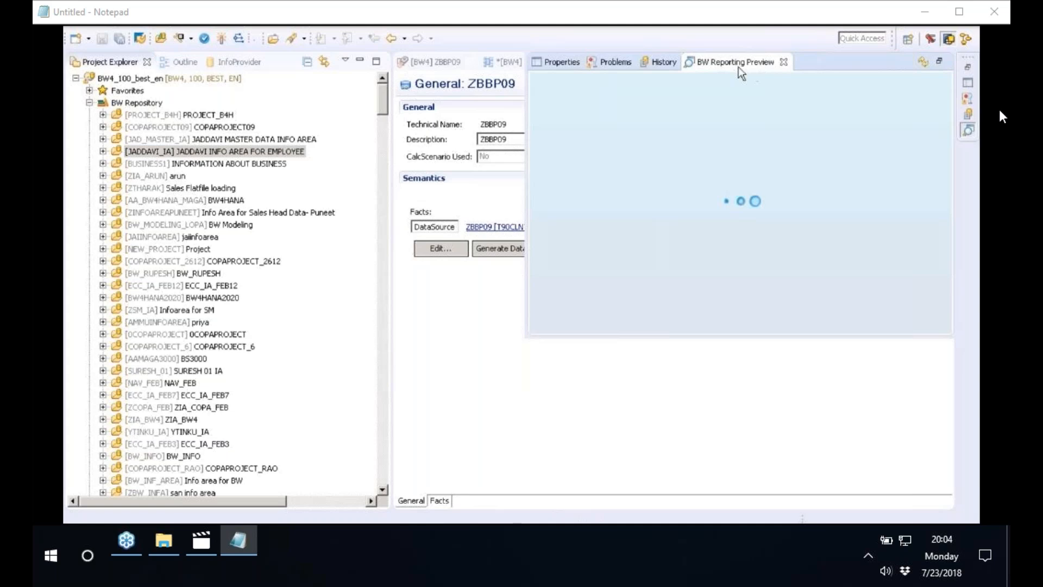
pyautogui.moveTo(525, 333); pyautogui.dragTo(294, 399)
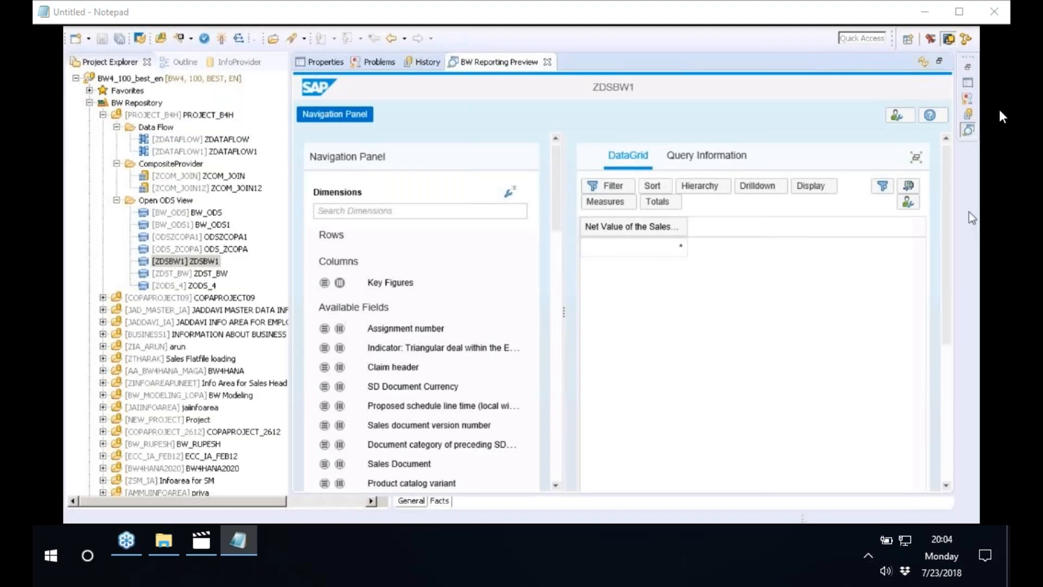
pyautogui.scroll(-3, 328, 288)
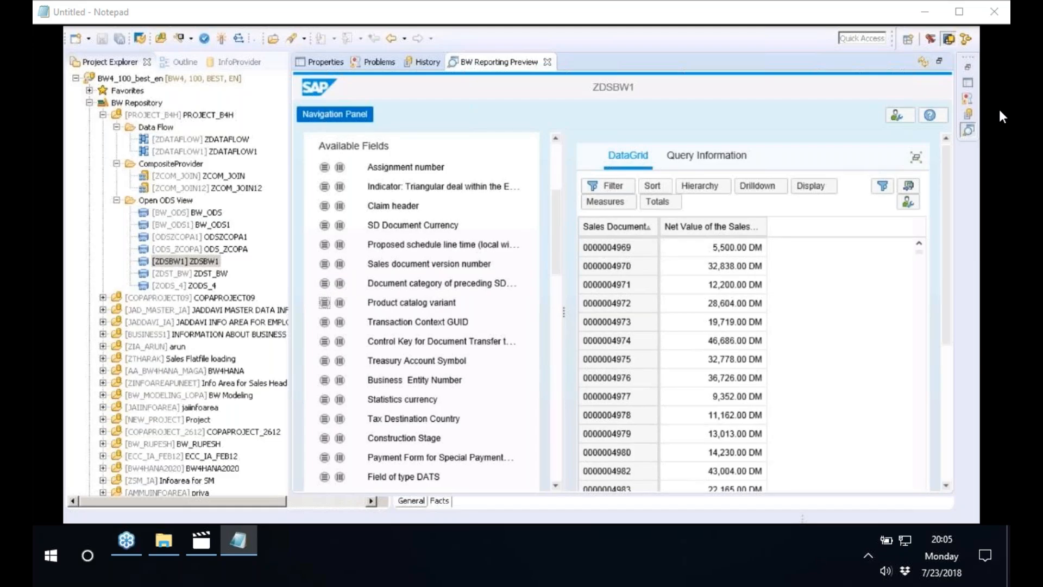
# Switch to the SAP ERP system, open an additional session, mark the preview's first sales document and start transaction SE11
pyautogui.click(219, 543)
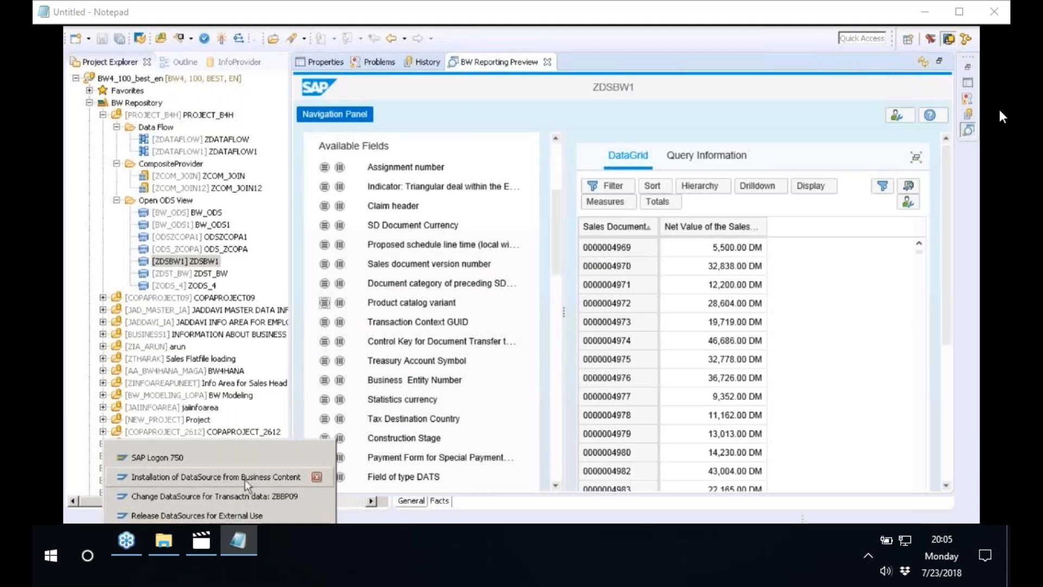
pyautogui.click(244, 477)
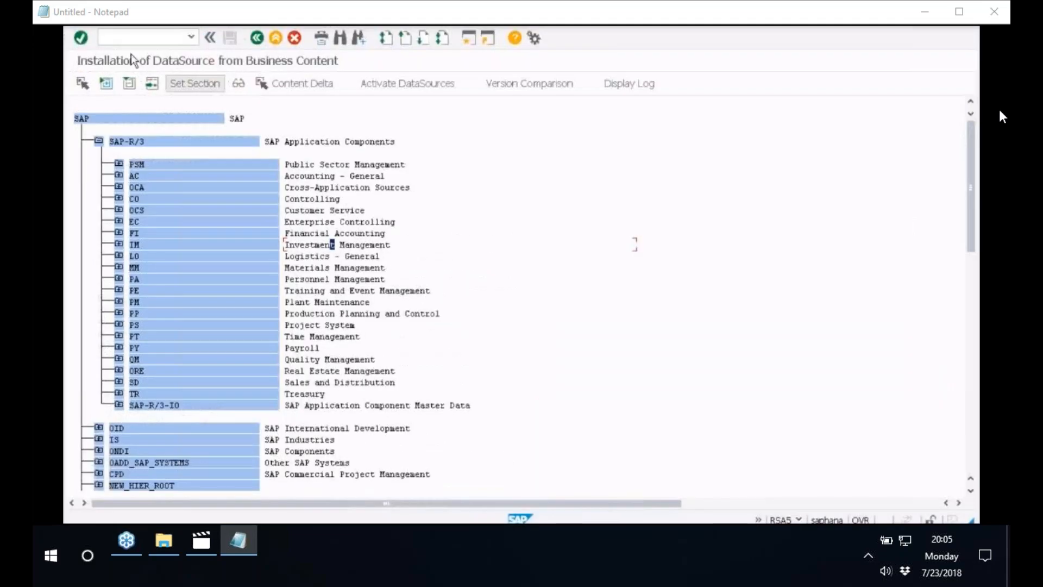
pyautogui.hotkey('alt', 'space')
pyautogui.click(146, 132)
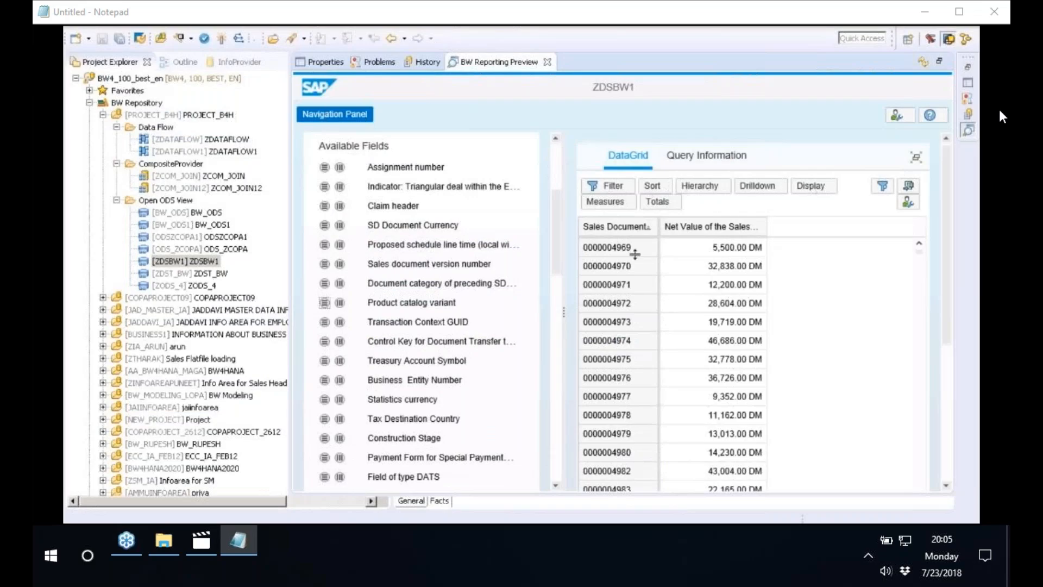
pyautogui.click(585, 248)
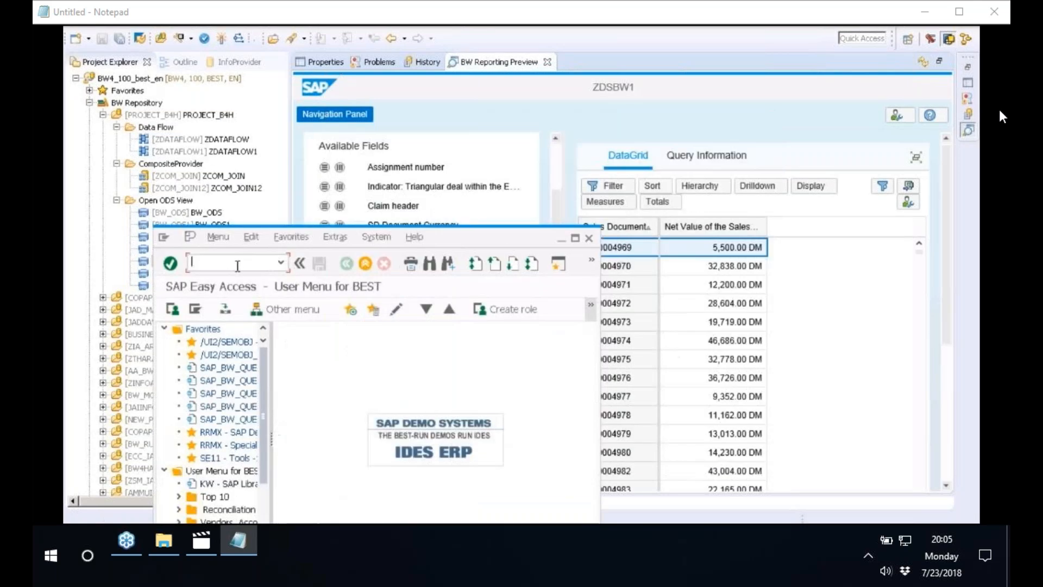
pyautogui.write('se11')
pyautogui.press('Return')
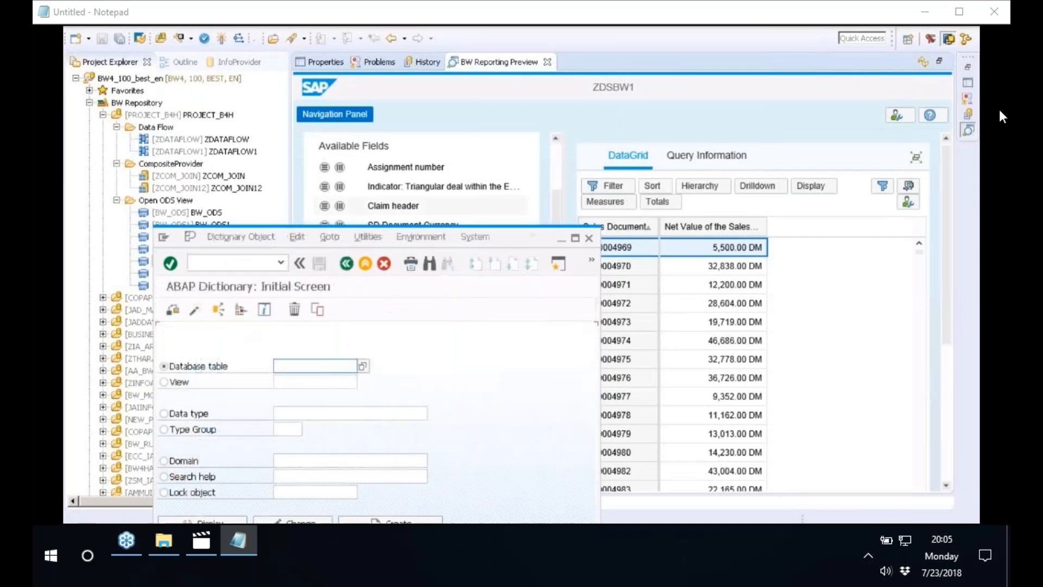
# Display the database table VBAK and open the selection screen for its contents
pyautogui.moveTo(516, 240); pyautogui.dragTo(470, 79)
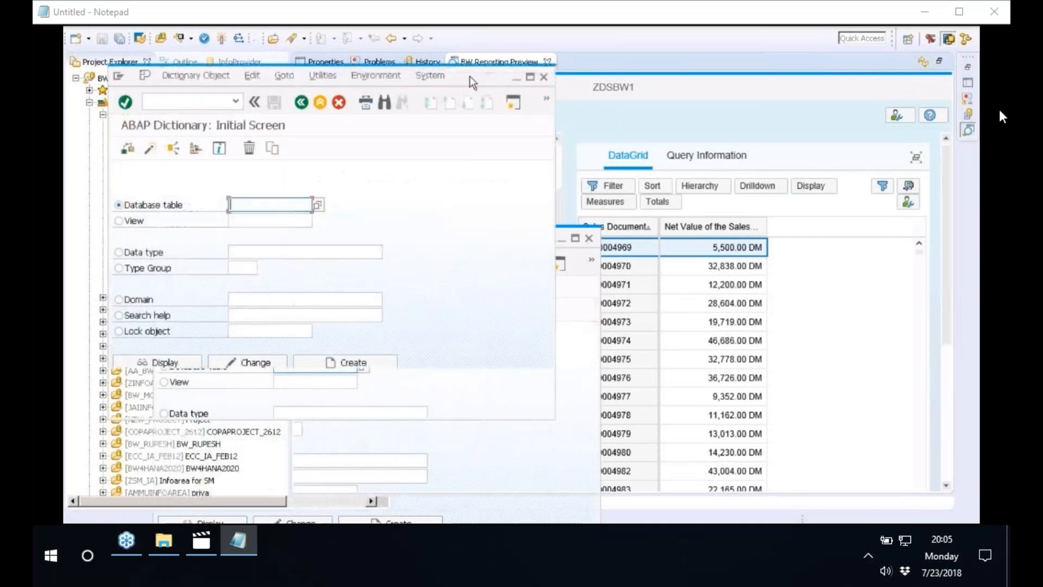
pyautogui.write('VBAK')
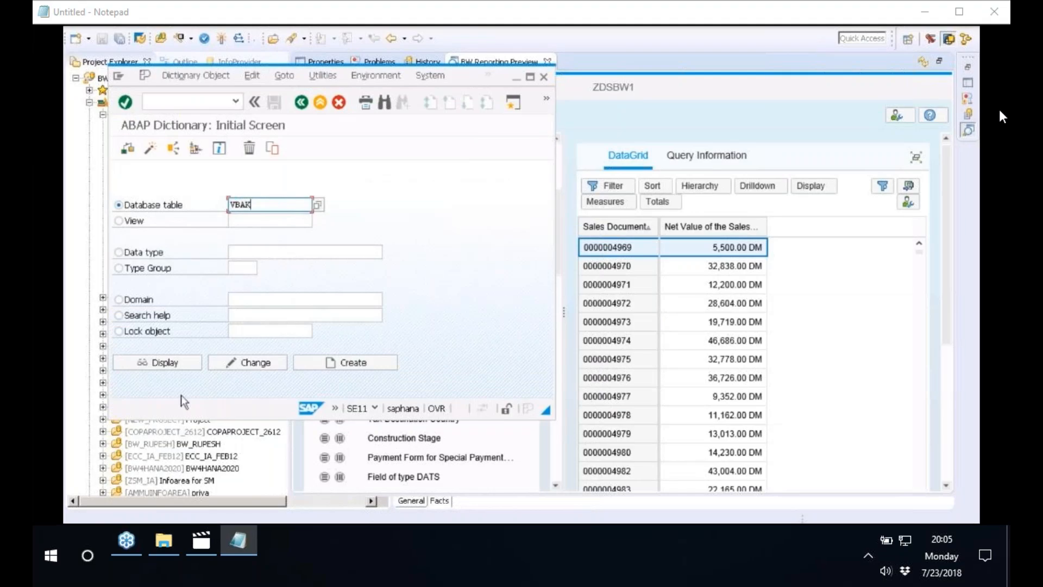
pyautogui.click(182, 364)
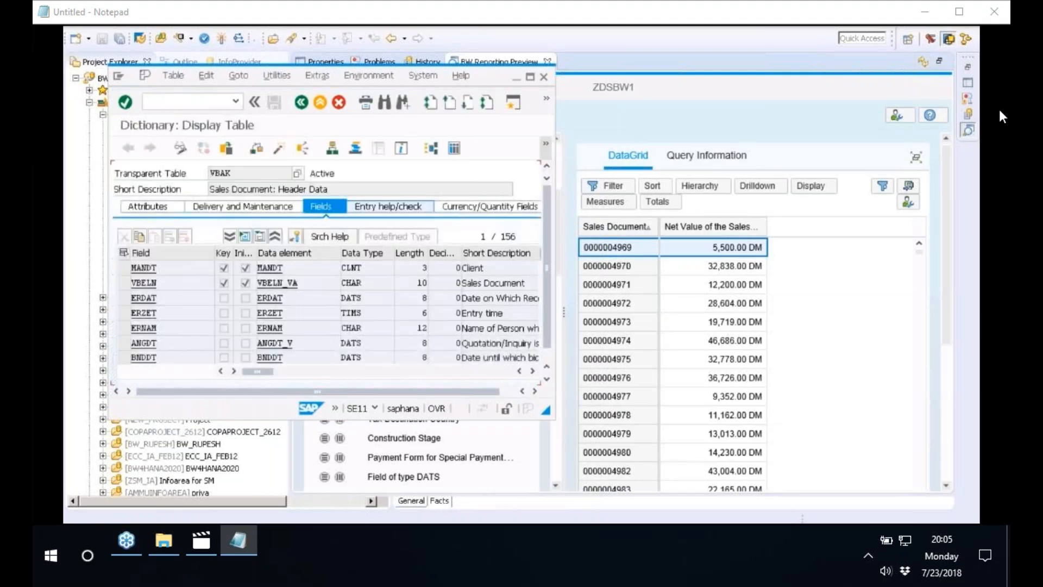
pyautogui.click(454, 149)
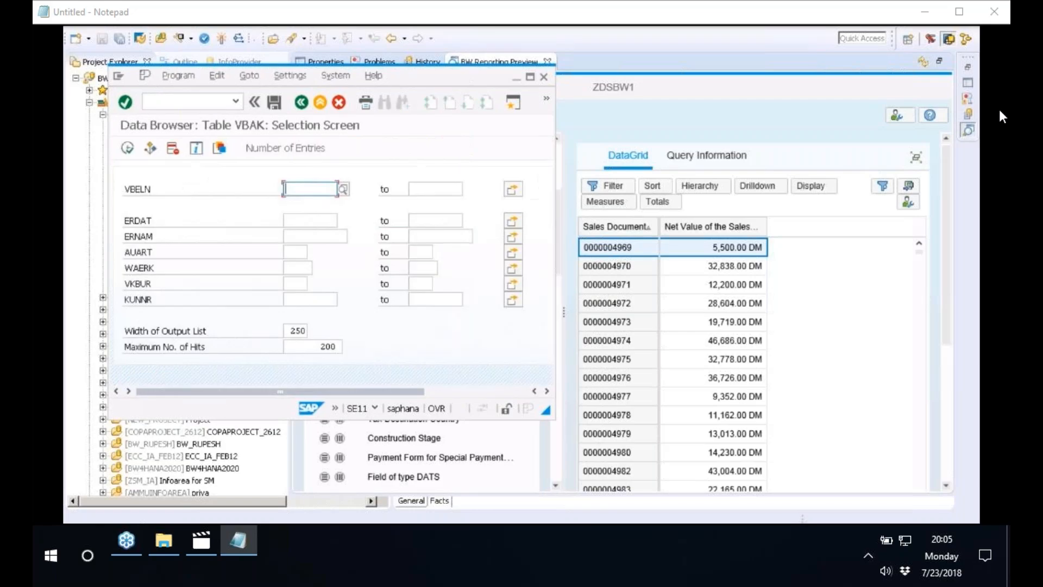
# Filter VBELN by the number of the preview's first sales document and list the matching VBAK entry
pyautogui.write('49')
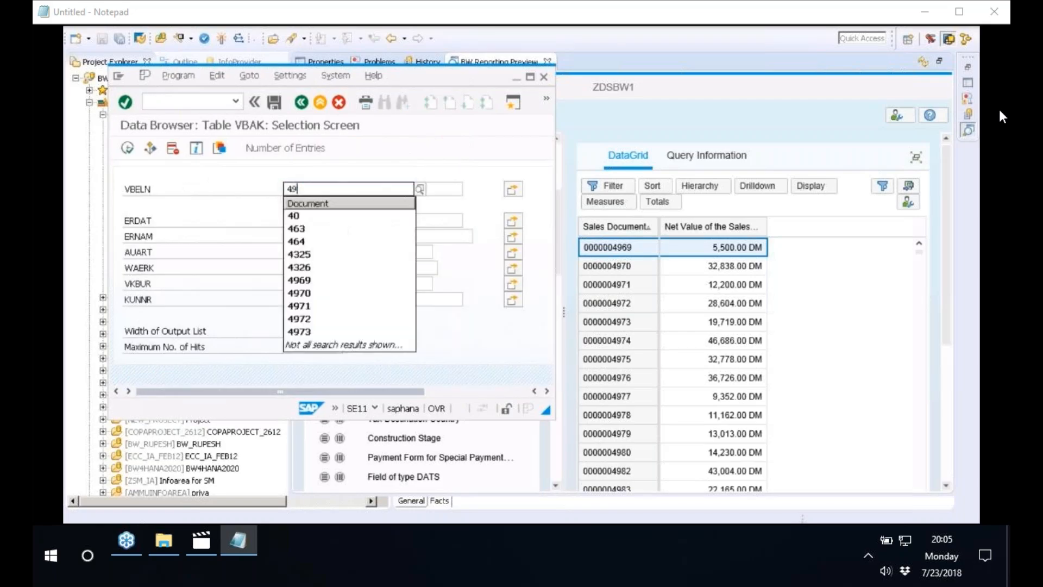
pyautogui.write('69')
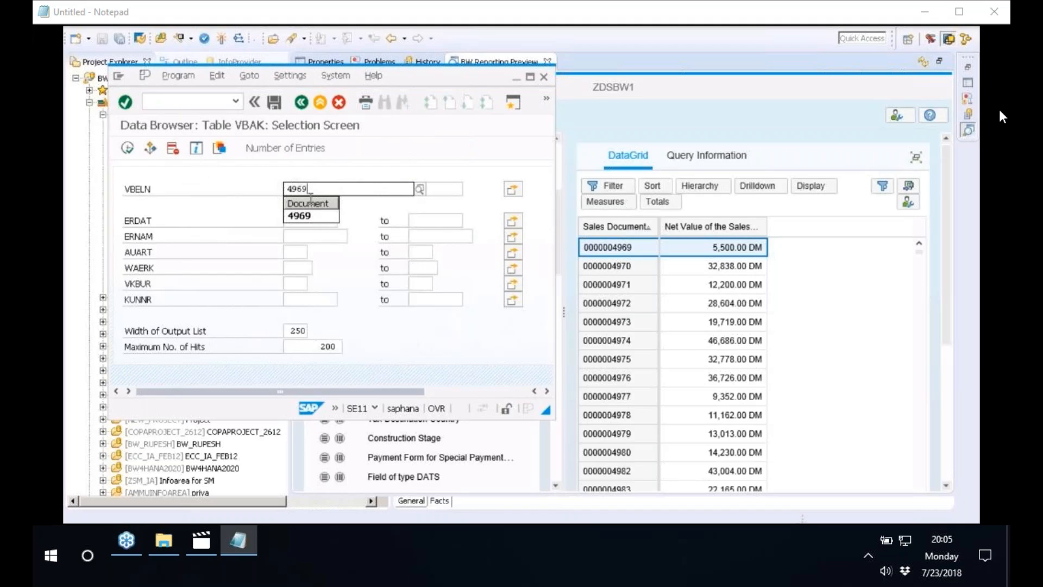
pyautogui.click(128, 149)
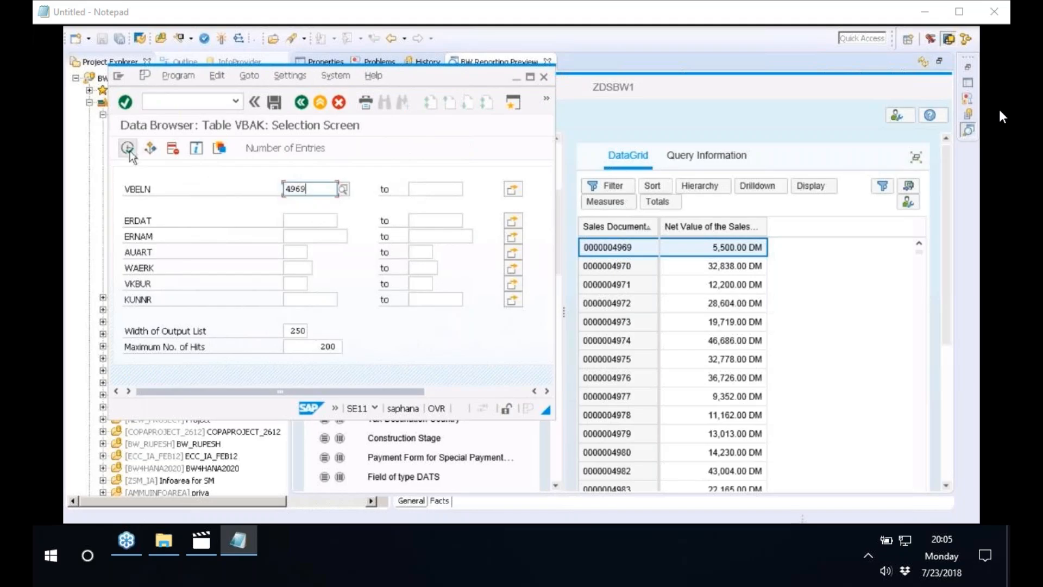
pyautogui.click(128, 148)
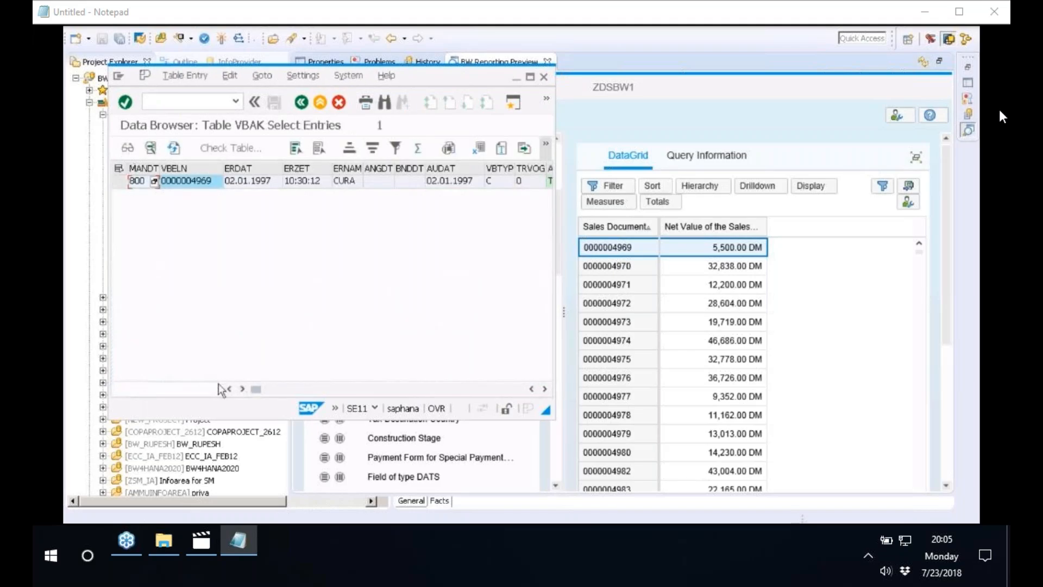
# Open the VBAK entry's full details, compare its NETWR with the net value in the ZDSBW1 preview, and browse the preview's available fields
pyautogui.moveTo(257, 389); pyautogui.dragTo(525, 390)
pyautogui.doubleClick(132, 189)
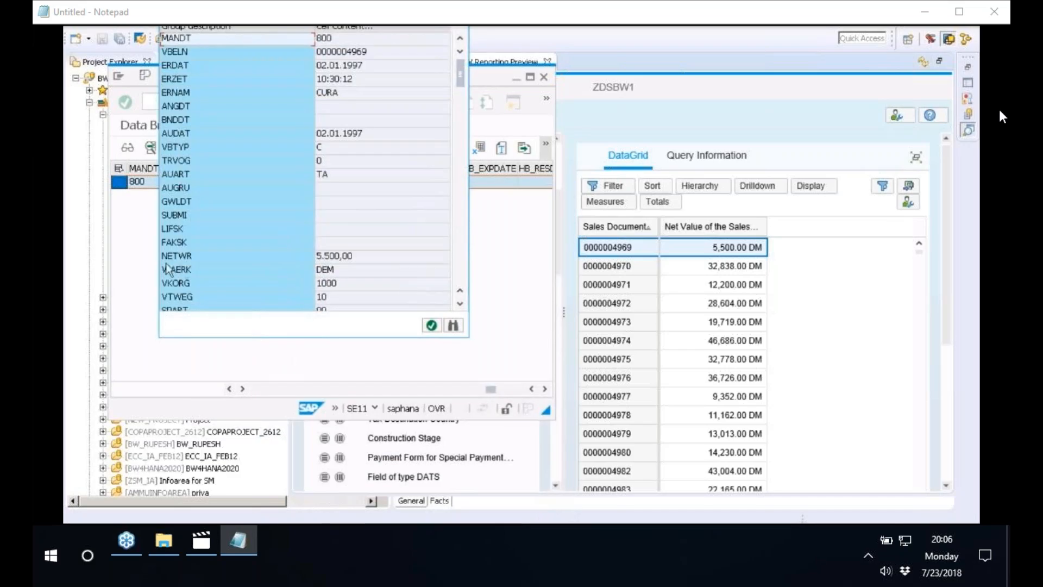
pyautogui.click(322, 259)
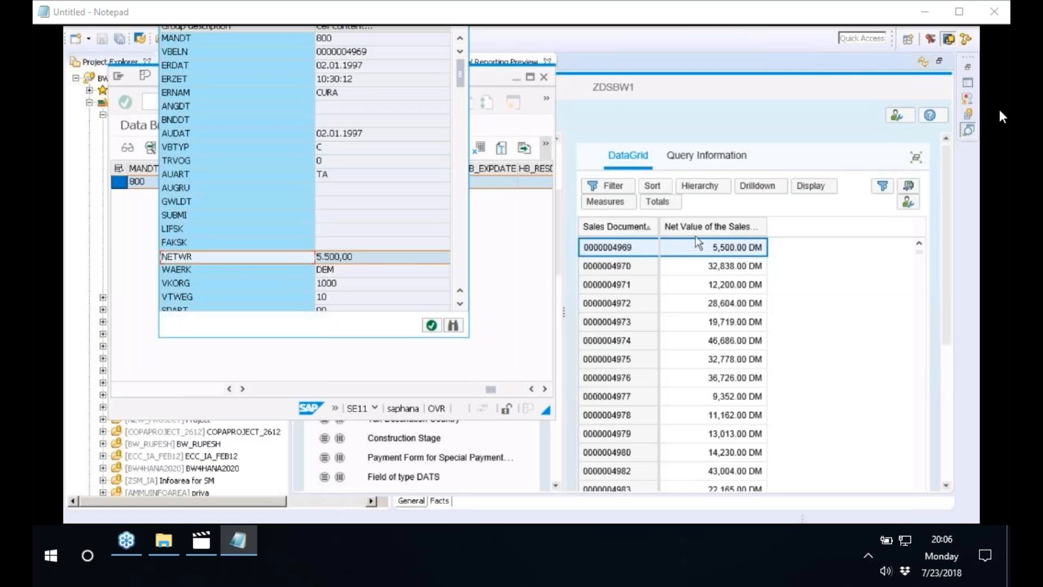
pyautogui.click(739, 295)
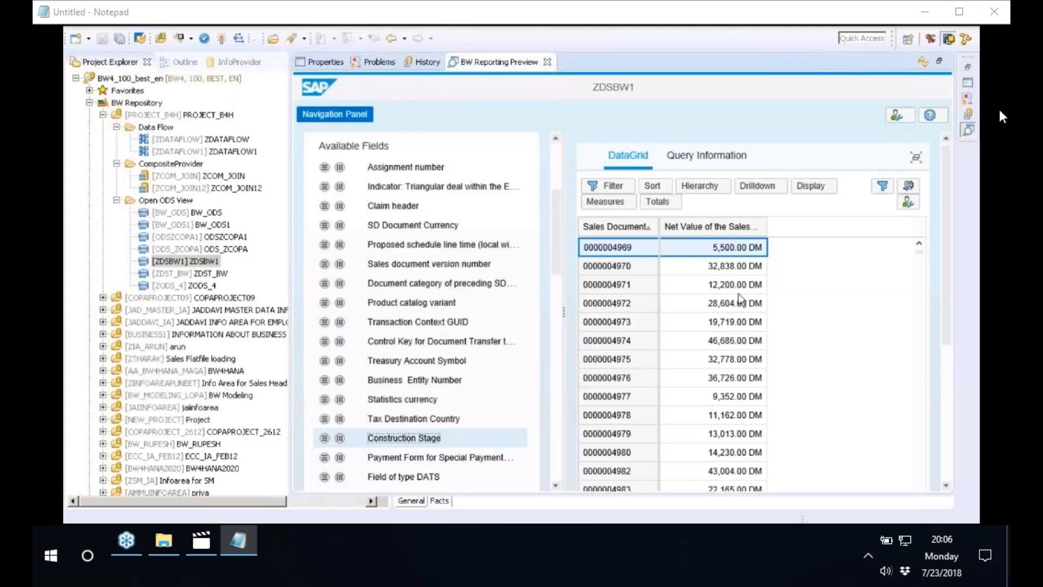
pyautogui.scroll(-2, 562, 288)
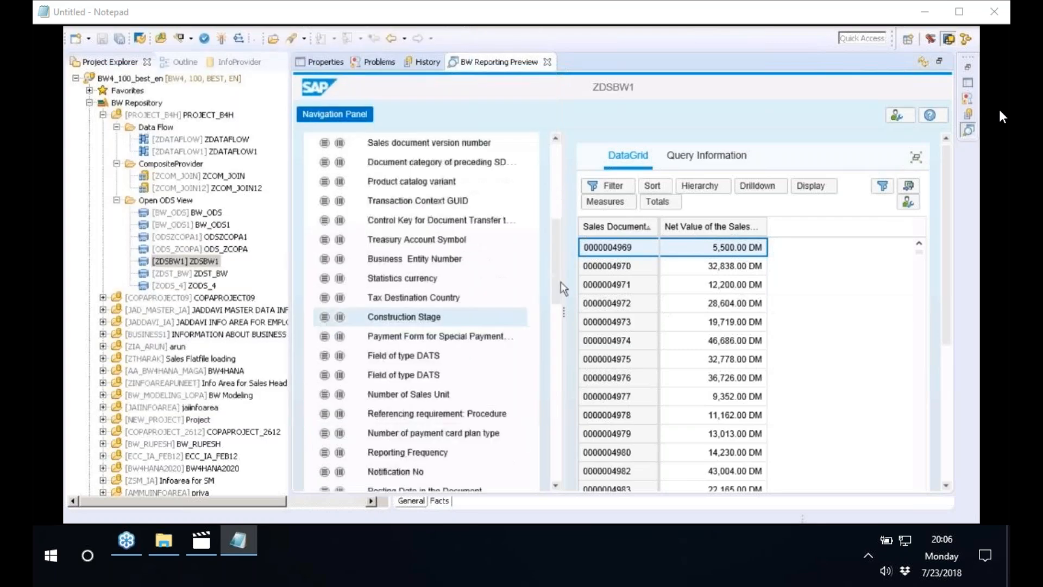
pyautogui.moveTo(560, 281); pyautogui.dragTo(556, 211)
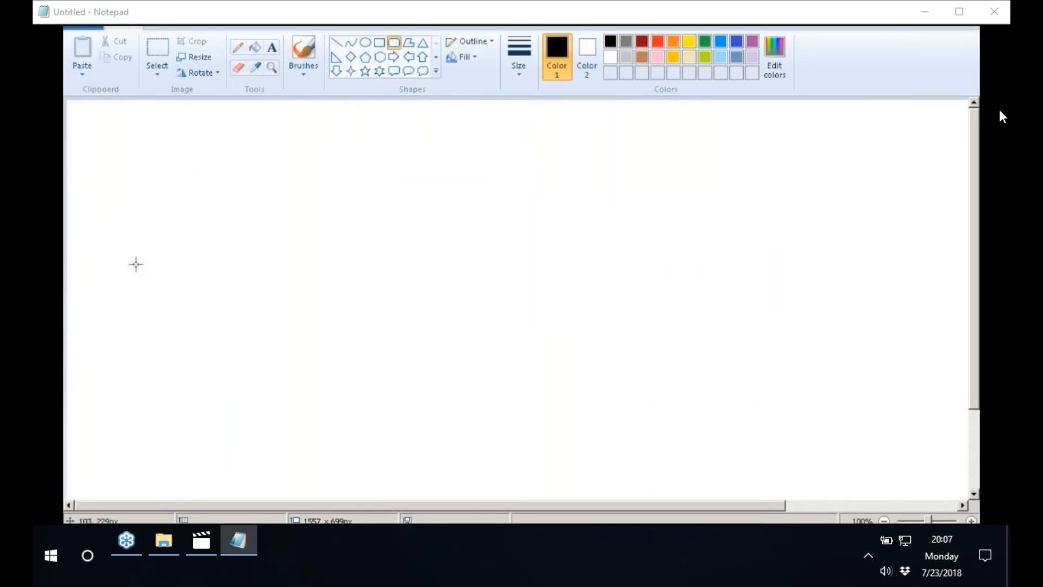
# Draw a black rounded rectangle on the blank canvas and label it NONSAP above in bold Calibri 14 text
pyautogui.moveTo(135, 264); pyautogui.dragTo(214, 351)
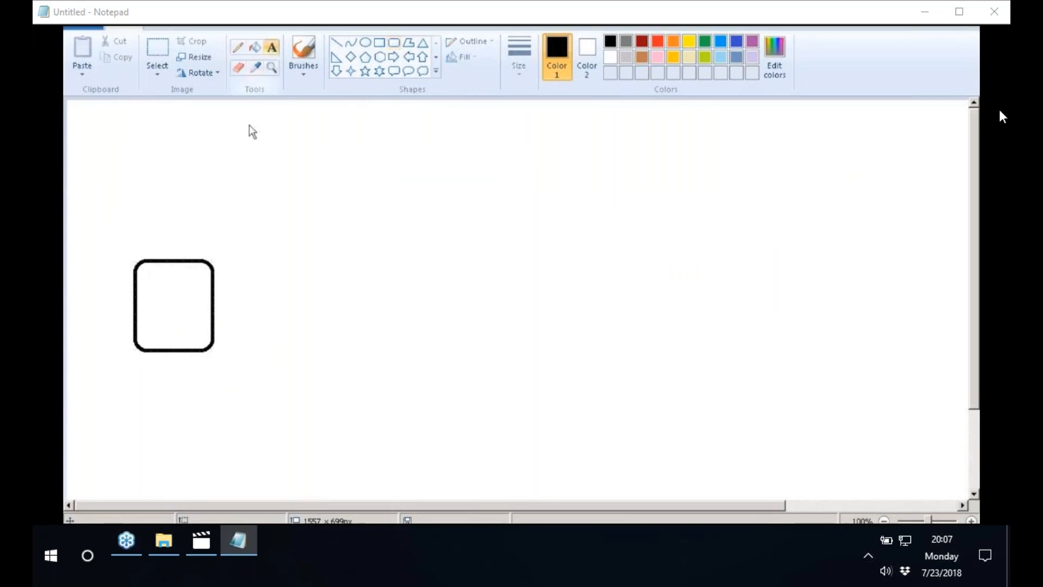
pyautogui.click(272, 48)
pyautogui.click(163, 231)
pyautogui.write('mons')
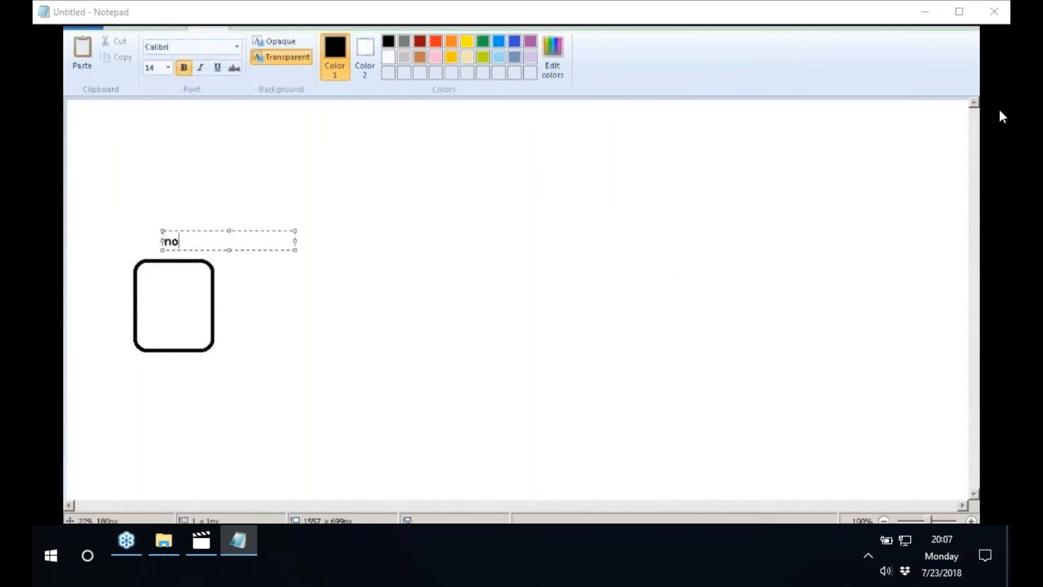
pyautogui.press('BackSpace')
pyautogui.press('BackSpace')
pyautogui.press('BackSpace')
pyautogui.press('BackSpace')
pyautogui.write('NONSAP')
pyautogui.click(251, 163)
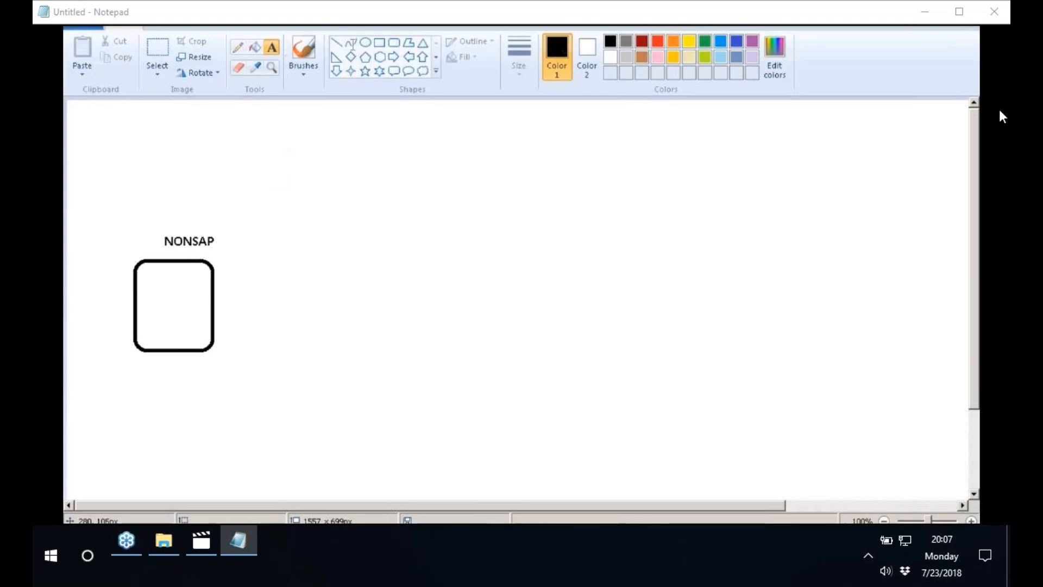
# Draw a small black table inside the NONSAP box: a rectangle crossed by two vertical and two horizontal lines
pyautogui.click(379, 42)
pyautogui.moveTo(151, 294); pyautogui.dragTo(191, 322)
pyautogui.click(238, 47)
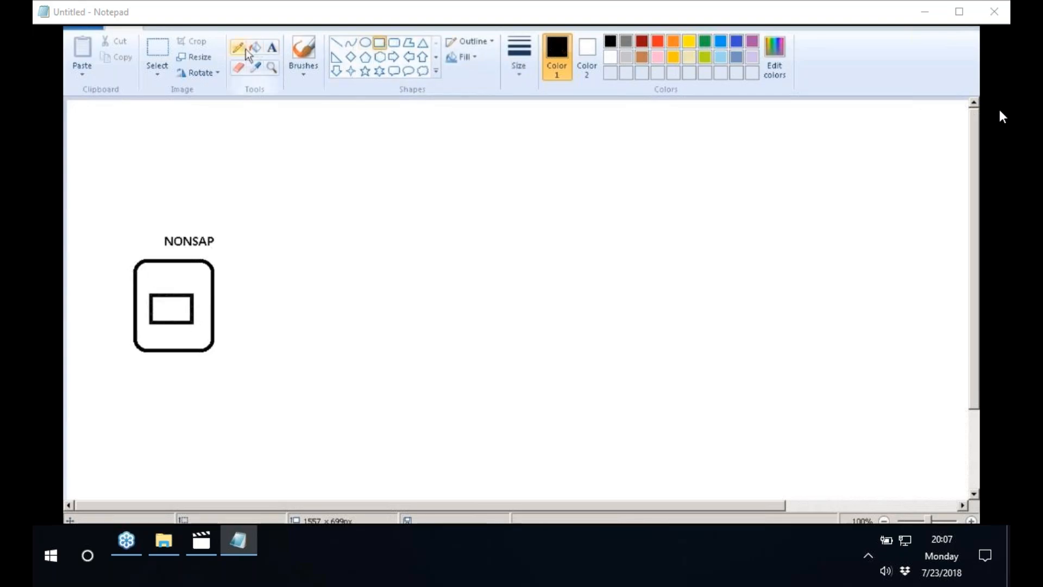
pyautogui.click(315, 50)
pyautogui.moveTo(165, 289); pyautogui.dragTo(165, 326)
pyautogui.moveTo(183, 281); pyautogui.dragTo(182, 327)
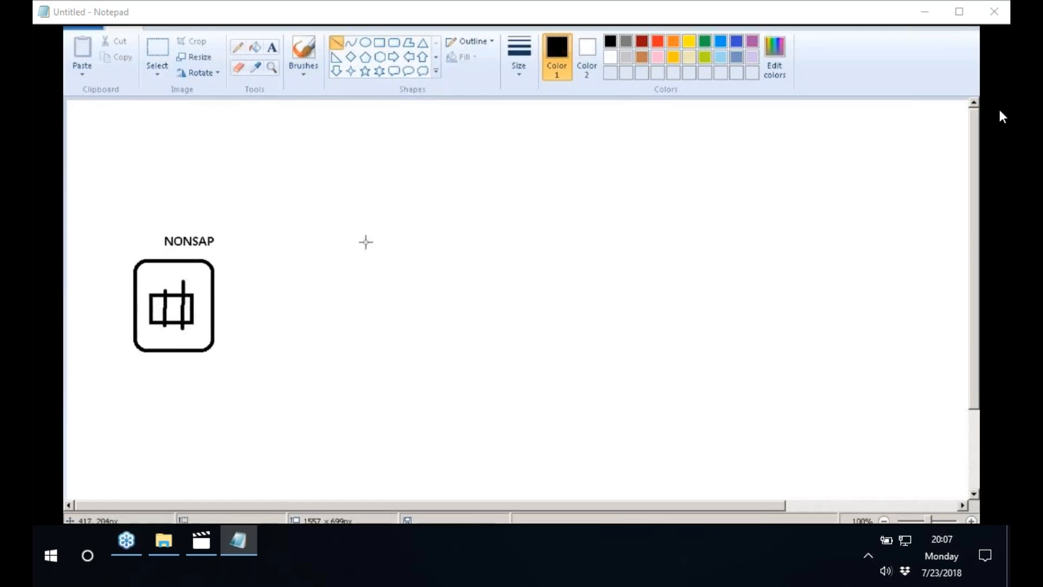
pyautogui.moveTo(146, 304); pyautogui.dragTo(198, 304)
pyautogui.click(270, 249)
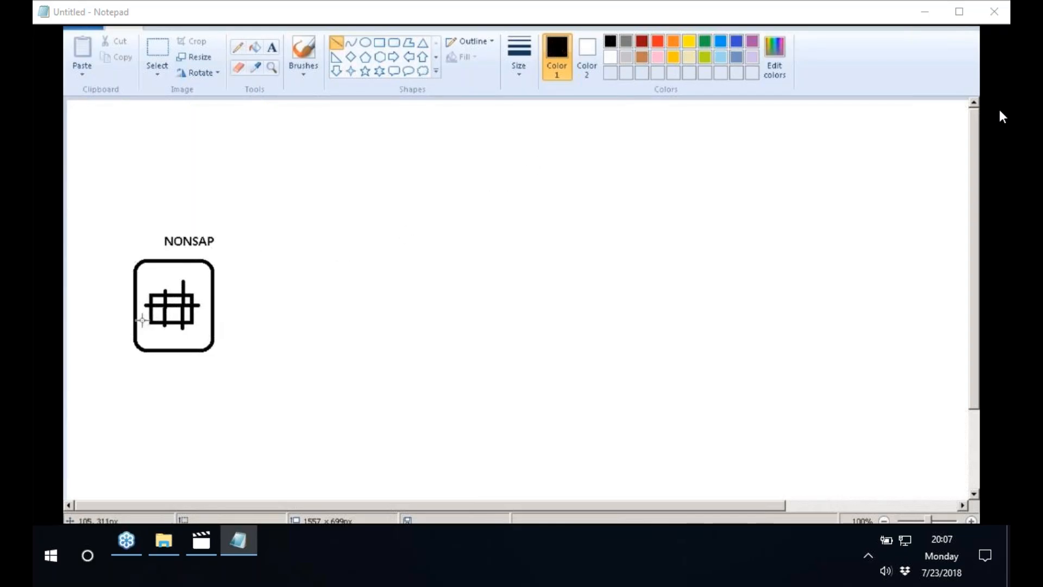
pyautogui.moveTo(144, 317); pyautogui.dragTo(201, 315)
pyautogui.click(276, 271)
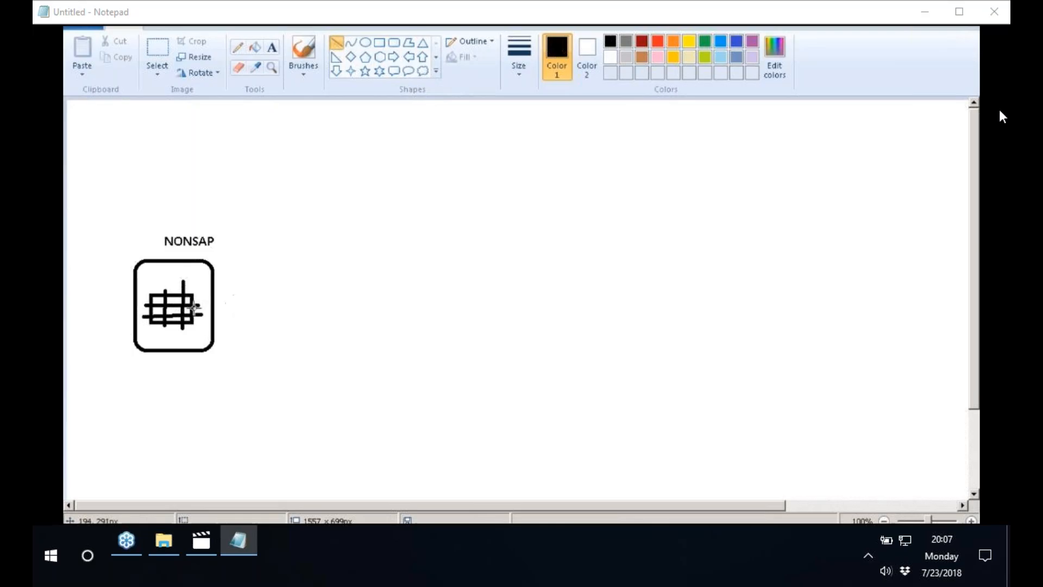
# Draw a horizontal black line from the NONSAP table and end it at a blue rounded box labelled HANA above
pyautogui.moveTo(194, 307); pyautogui.dragTo(393, 307)
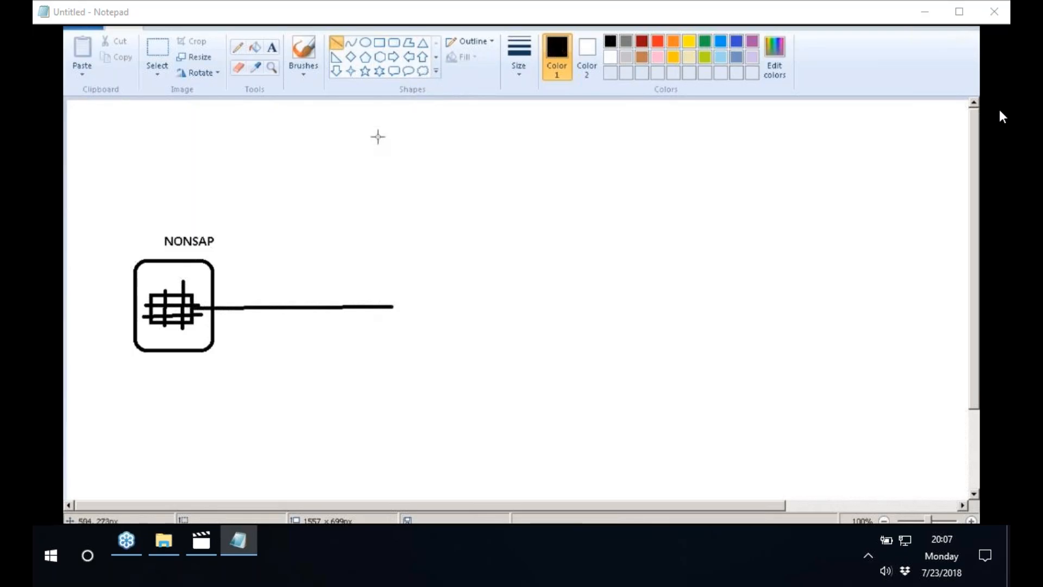
pyautogui.click(393, 43)
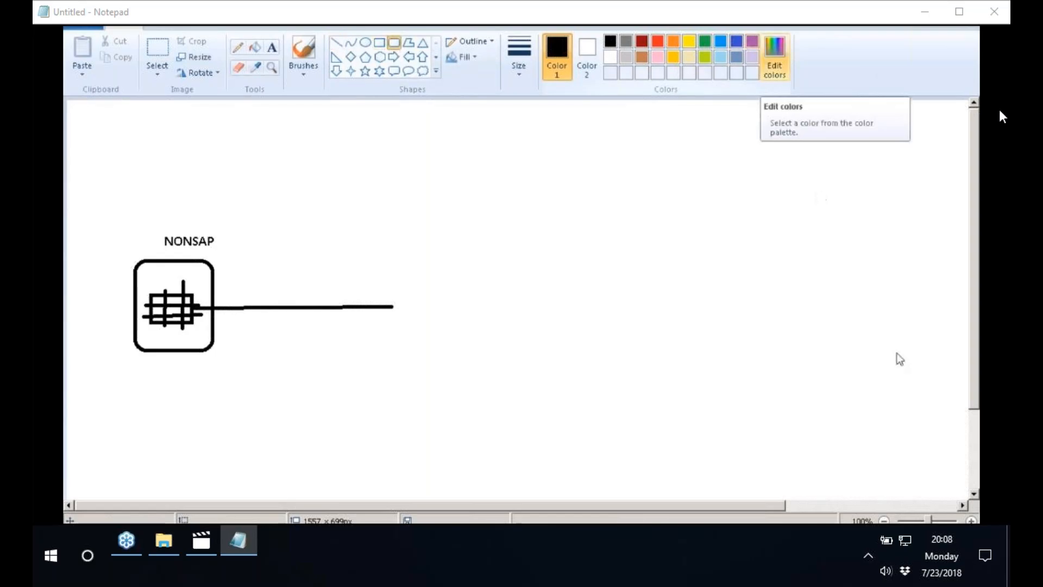
pyautogui.click(736, 44)
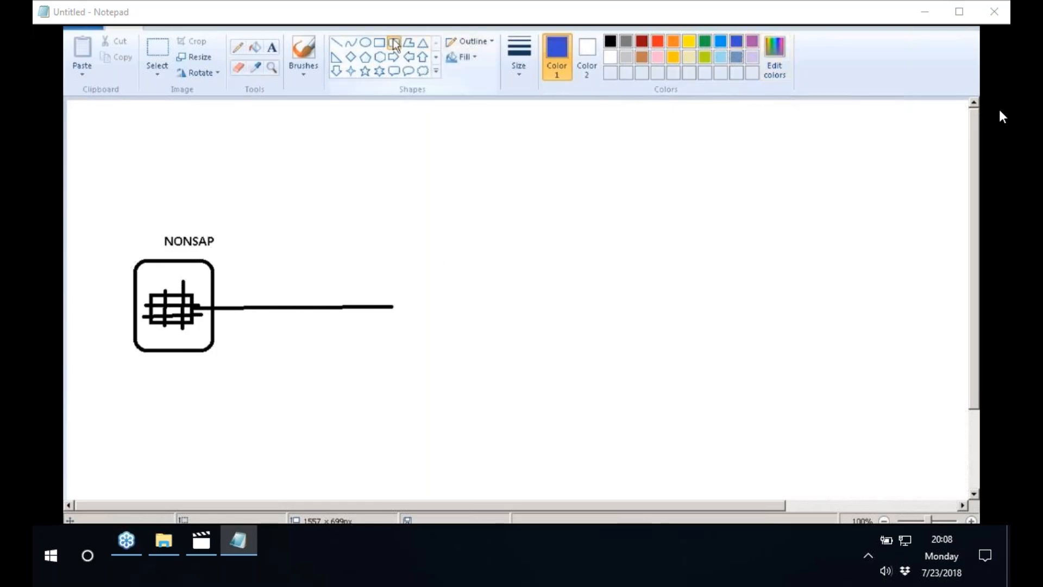
pyautogui.moveTo(397, 272); pyautogui.dragTo(525, 368)
pyautogui.click(272, 47)
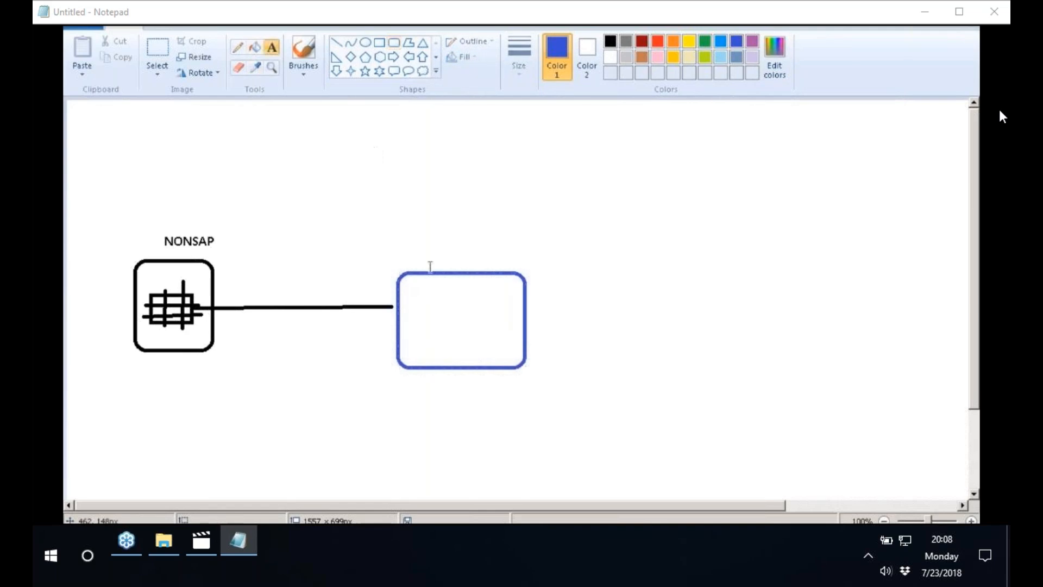
pyautogui.click(436, 251)
pyautogui.write('HANA')
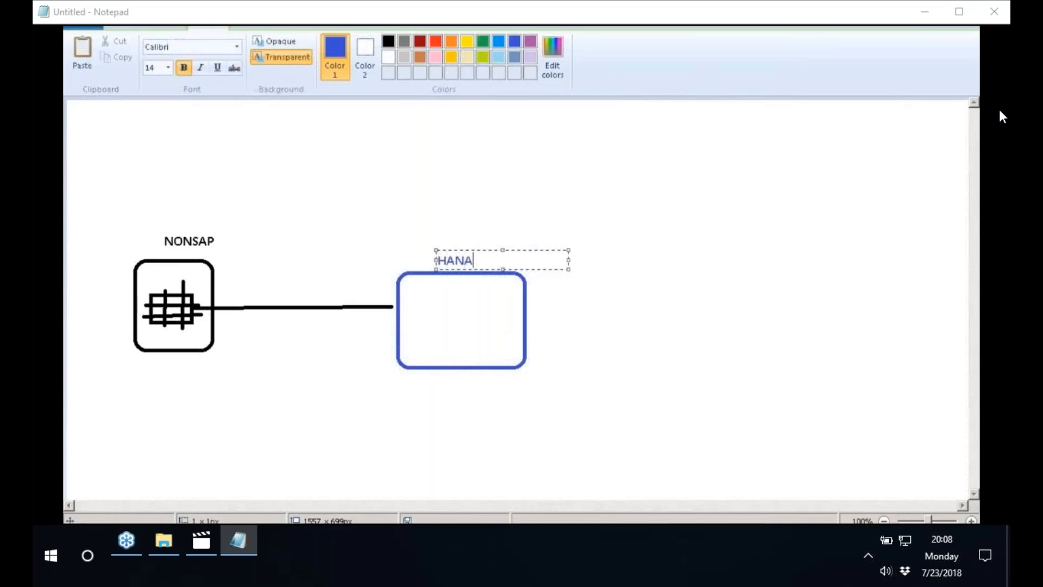
pyautogui.click(336, 224)
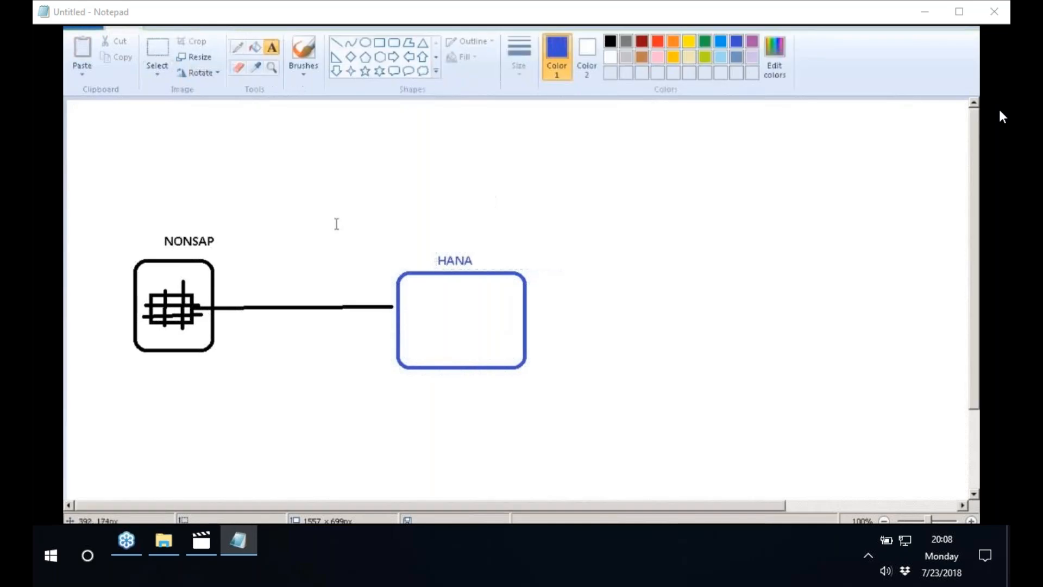
# Erase a section about 100 × 100 px from the middle of the line between the NONSAP and HANA boxes
pyautogui.click(157, 52)
pyautogui.moveTo(275, 282); pyautogui.dragTo(348, 354)
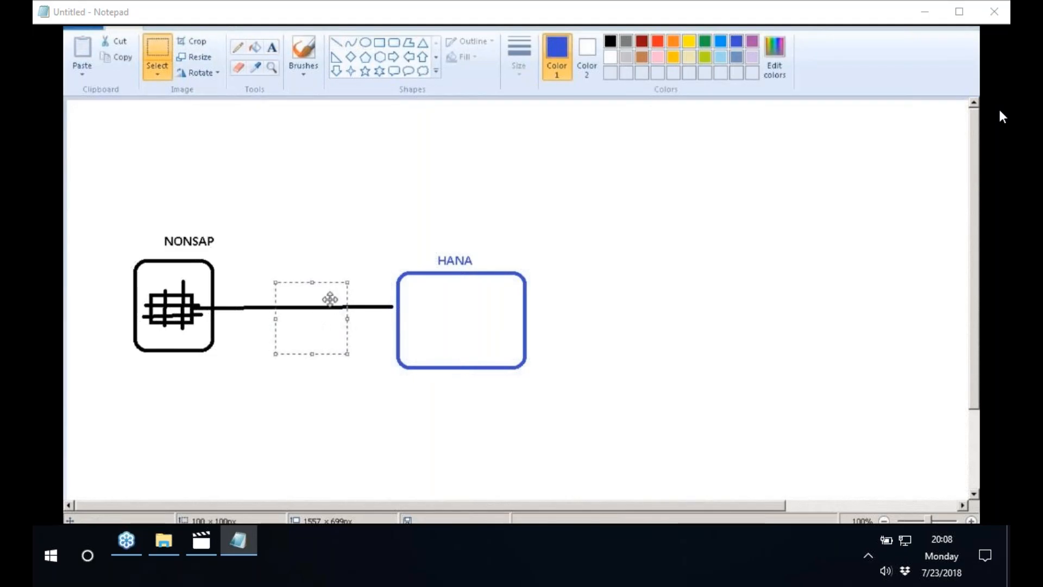
pyautogui.rightClick(330, 299)
pyautogui.click(375, 390)
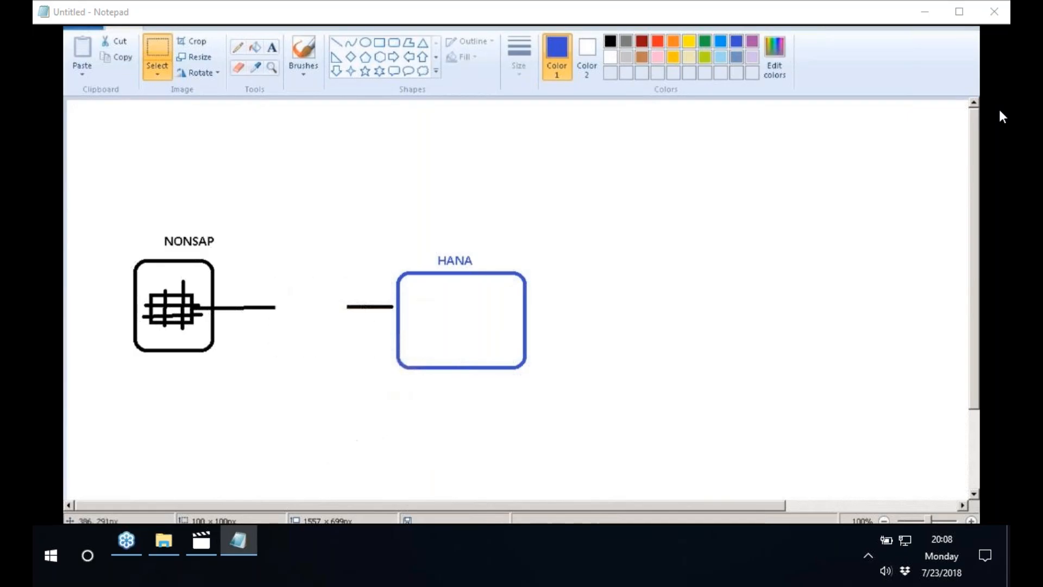
# Draw a blue rounded box in the gap of the connecting line and label it SLT inside
pyautogui.click(394, 42)
pyautogui.moveTo(273, 282); pyautogui.dragTo(350, 337)
pyautogui.click(271, 48)
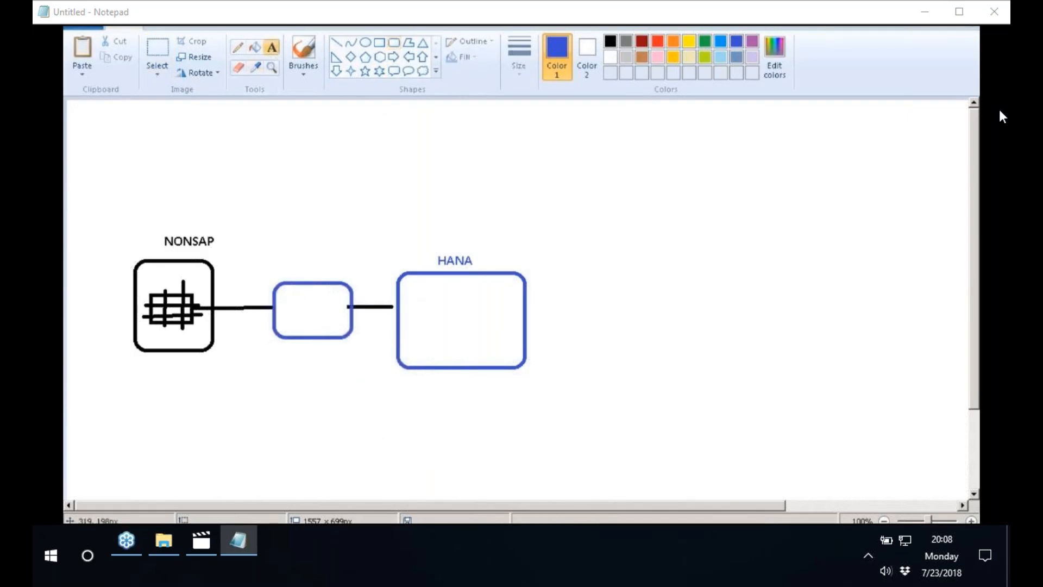
pyautogui.click(295, 304)
pyautogui.write('SLT')
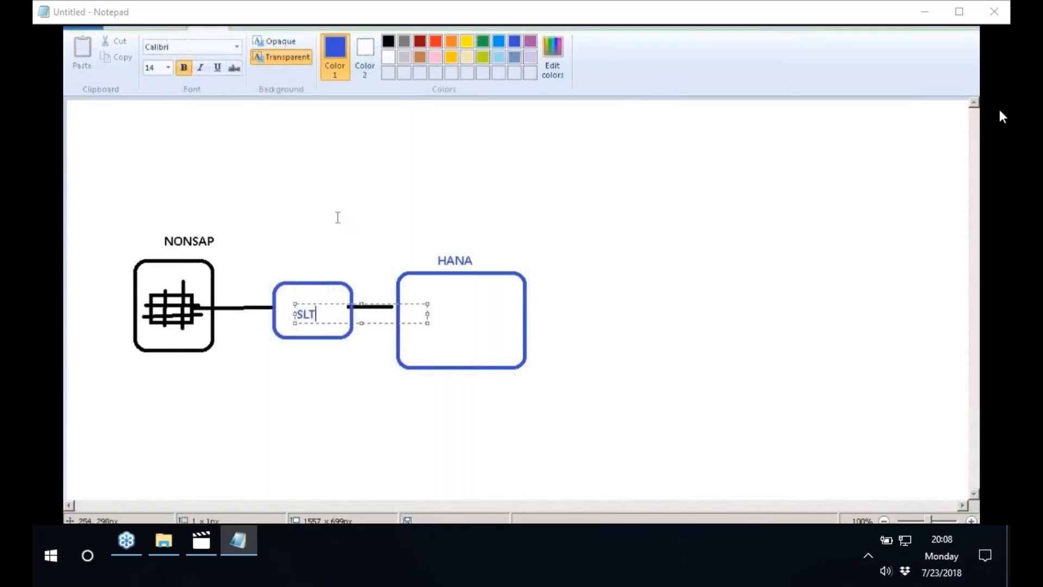
pyautogui.click(338, 217)
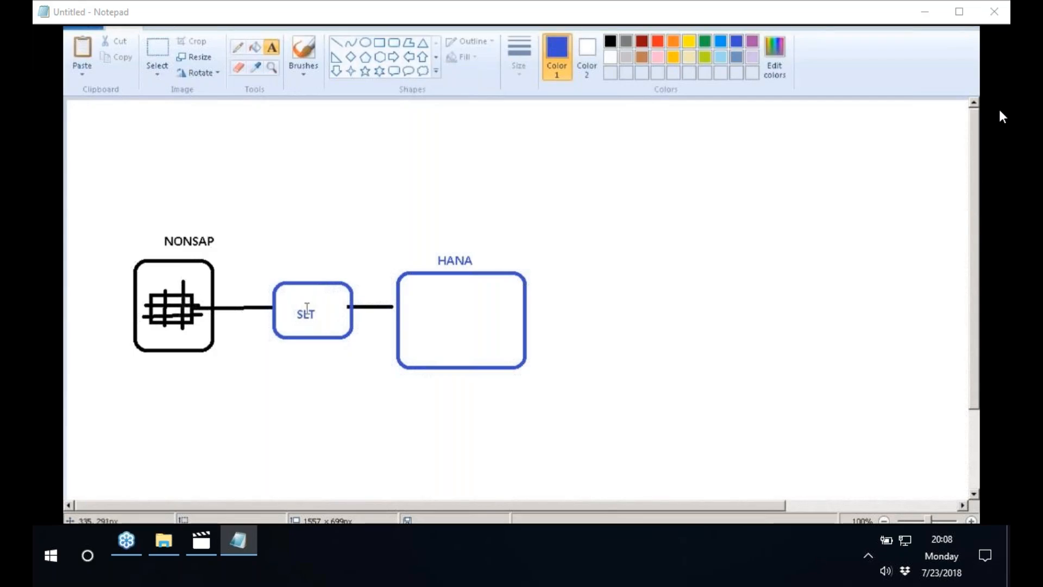
# Draw a small blue rounded rectangle inside the HANA box and activate the Line tool
pyautogui.click(393, 42)
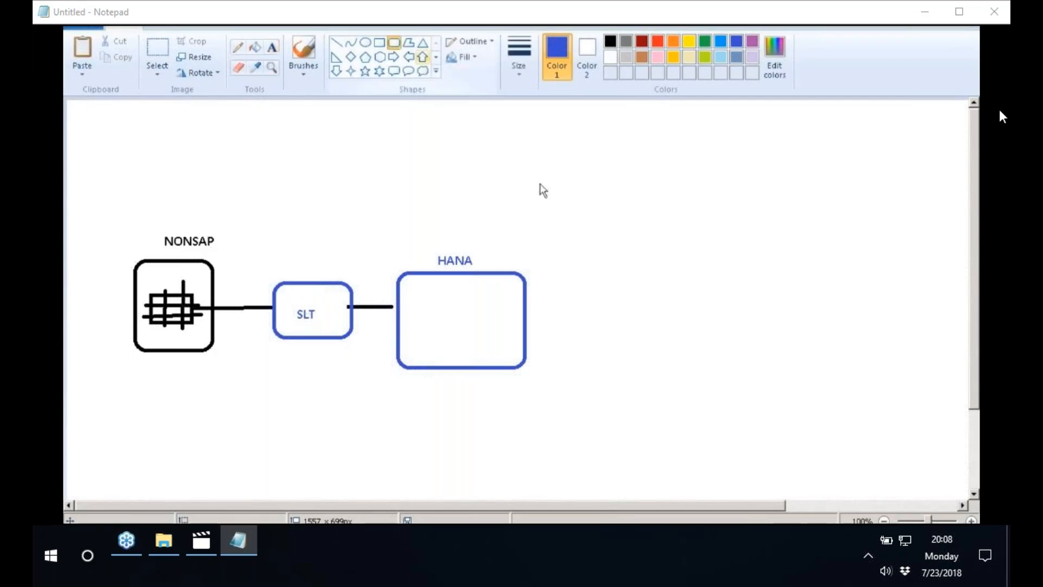
pyautogui.moveTo(430, 314); pyautogui.dragTo(465, 339)
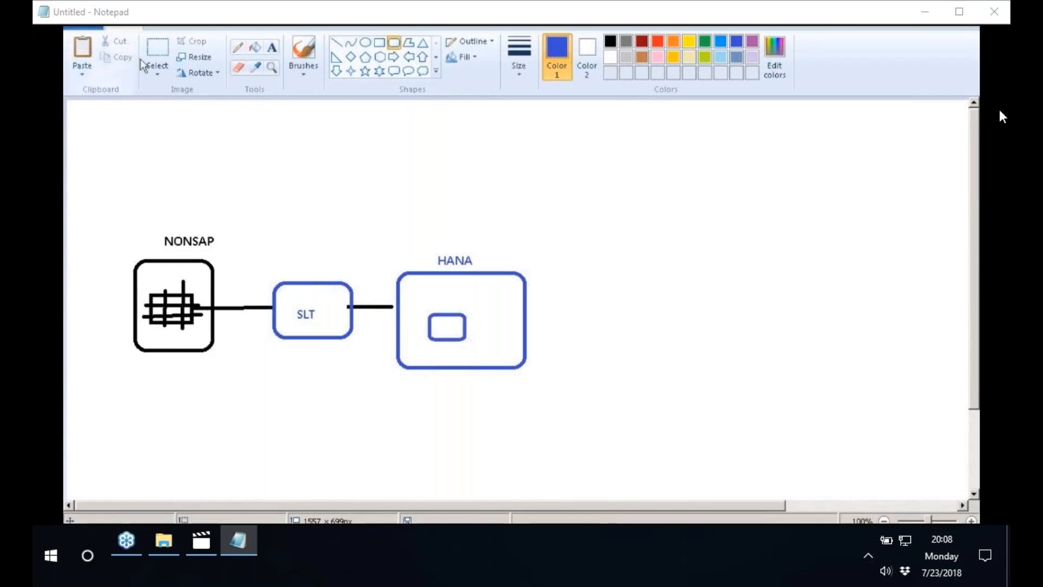
pyautogui.click(157, 53)
pyautogui.click(336, 42)
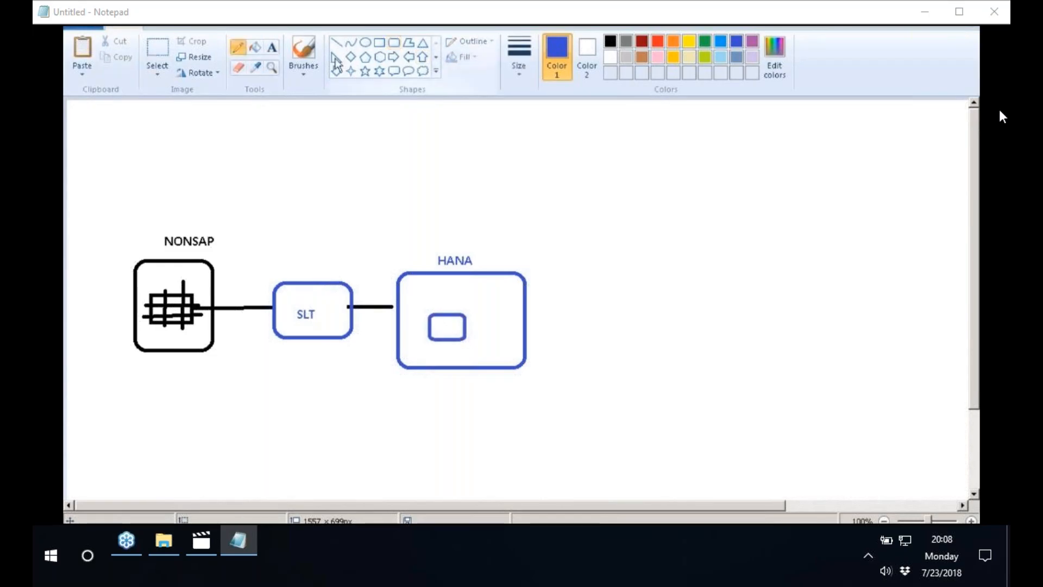
pyautogui.moveTo(441, 307)
pyautogui.mouseDown()
pyautogui.moveTo(441, 340)
pyautogui.moveTo(460, 340)
pyautogui.mouseUp()
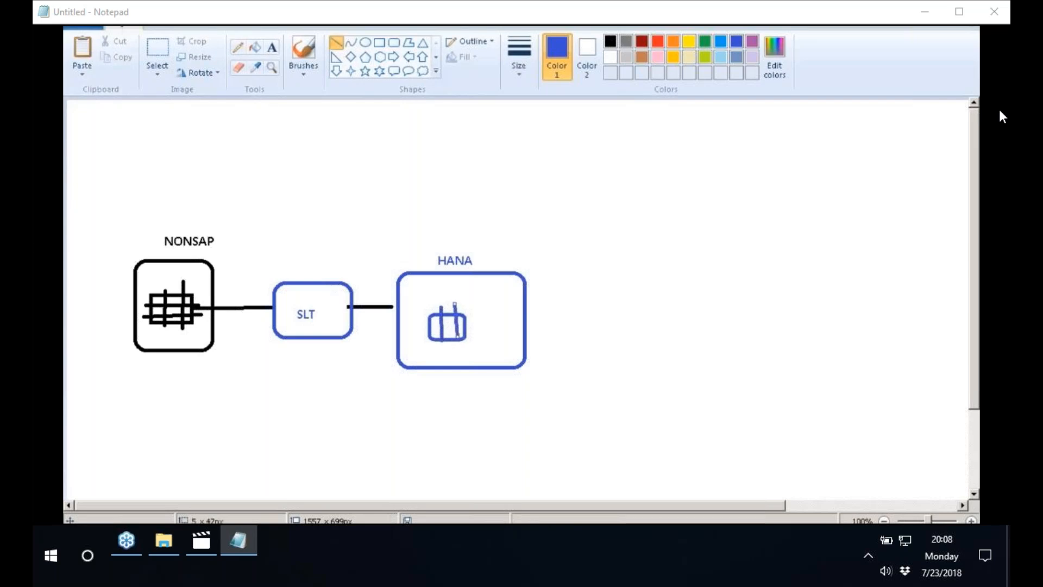
pyautogui.hotkey('ctrl', 'z')
pyautogui.hotkey('ctrl', 'z')
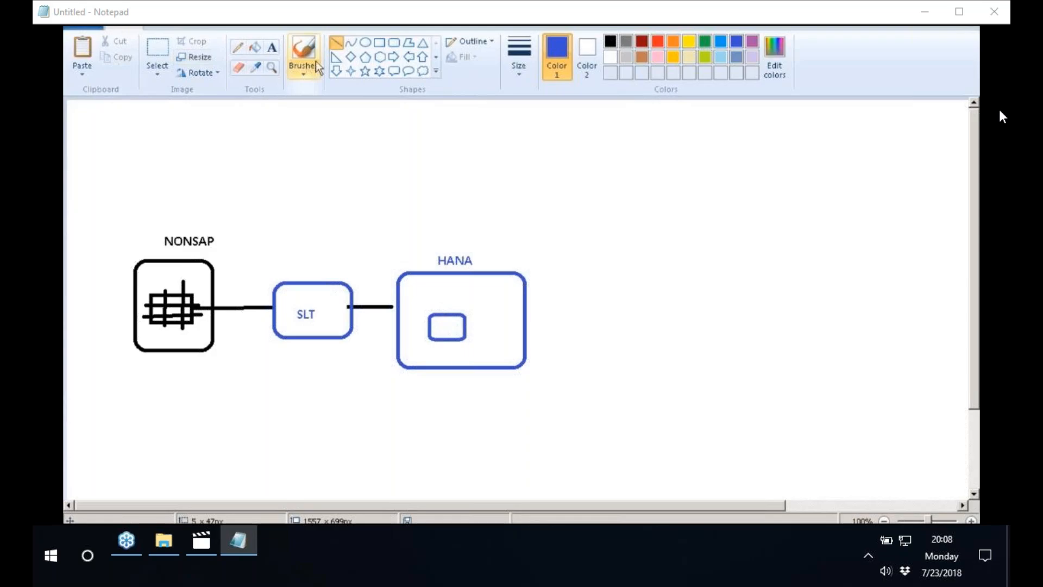
# Cross the small rectangle in the HANA box with two vertical and two horizontal blue lines to form a table
pyautogui.moveTo(443, 312); pyautogui.dragTo(443, 340)
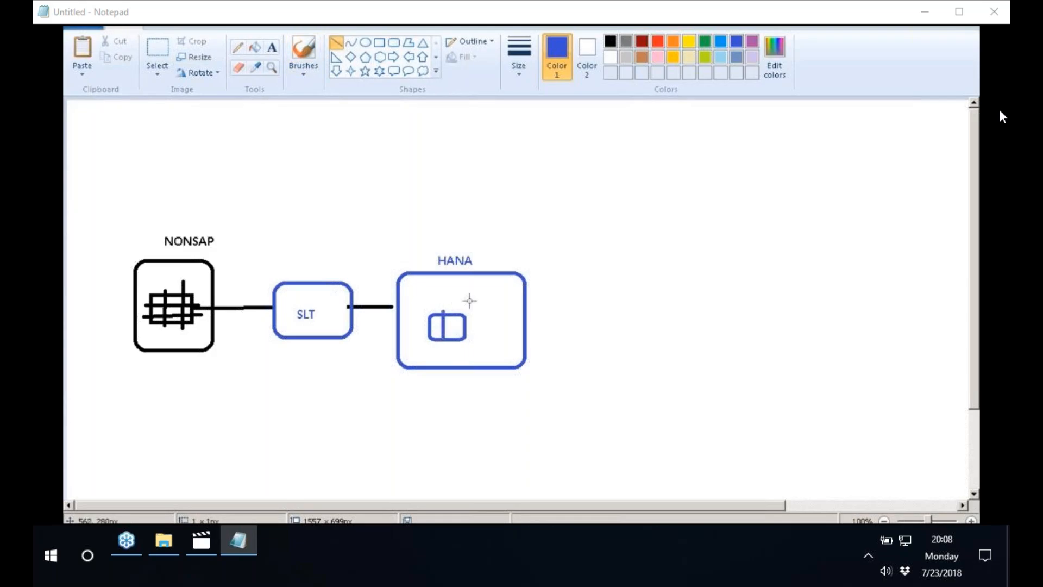
pyautogui.moveTo(455, 308)
pyautogui.mouseDown()
pyautogui.moveTo(455, 344)
pyautogui.moveTo(422, 325)
pyautogui.moveTo(473, 331)
pyautogui.mouseUp()
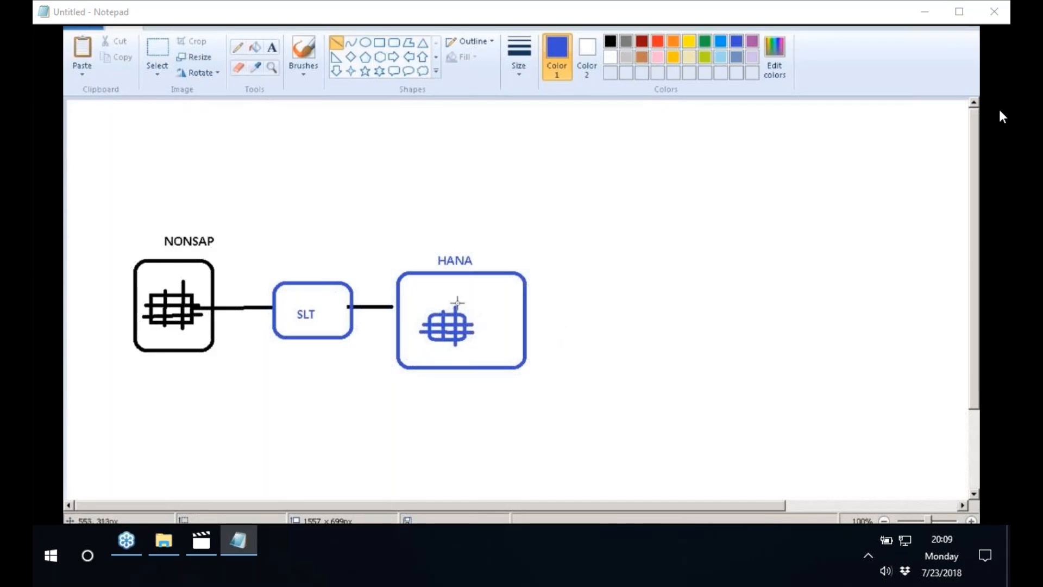
# Move the HANA label from above its box to just below it
pyautogui.click(162, 54)
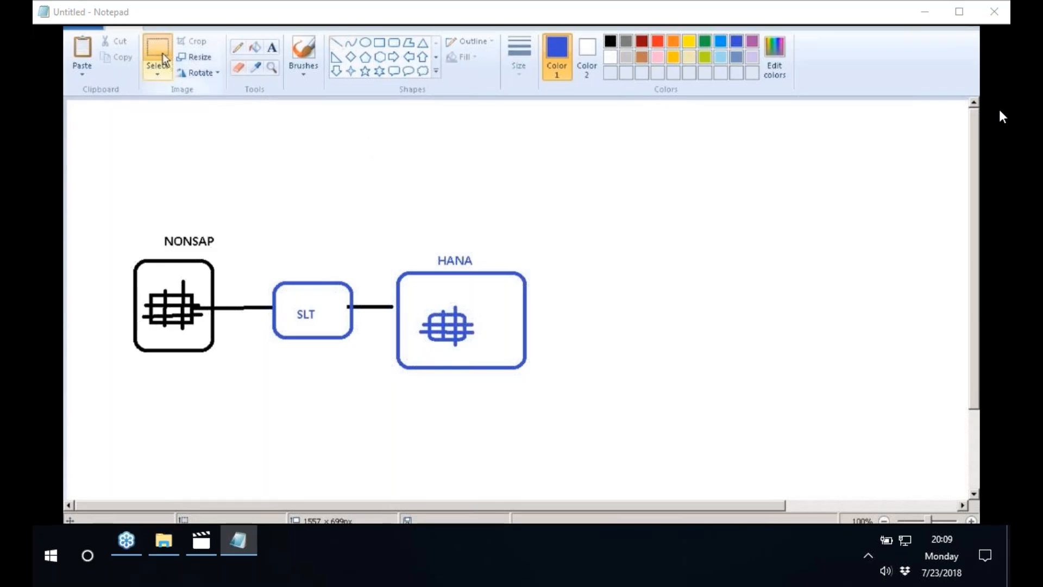
pyautogui.moveTo(428, 250); pyautogui.dragTo(452, 380)
pyautogui.click(438, 264)
# Stack a blue rounded box labelled BW4HANA on the HANA box and draw a down arrow from it to the HANA table
pyautogui.click(394, 44)
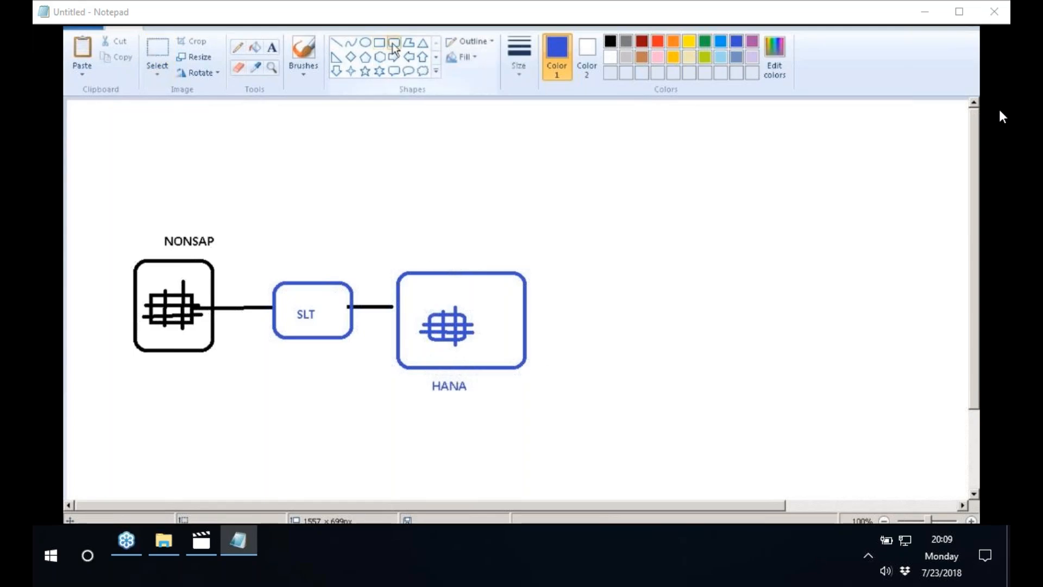
pyautogui.moveTo(414, 223); pyautogui.dragTo(494, 271)
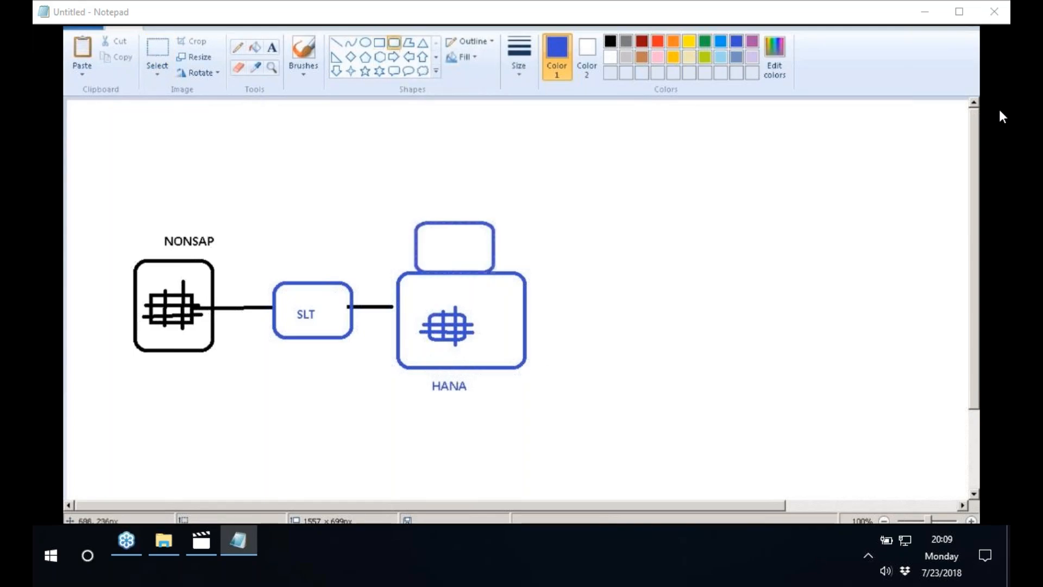
pyautogui.click(271, 47)
pyautogui.click(428, 236)
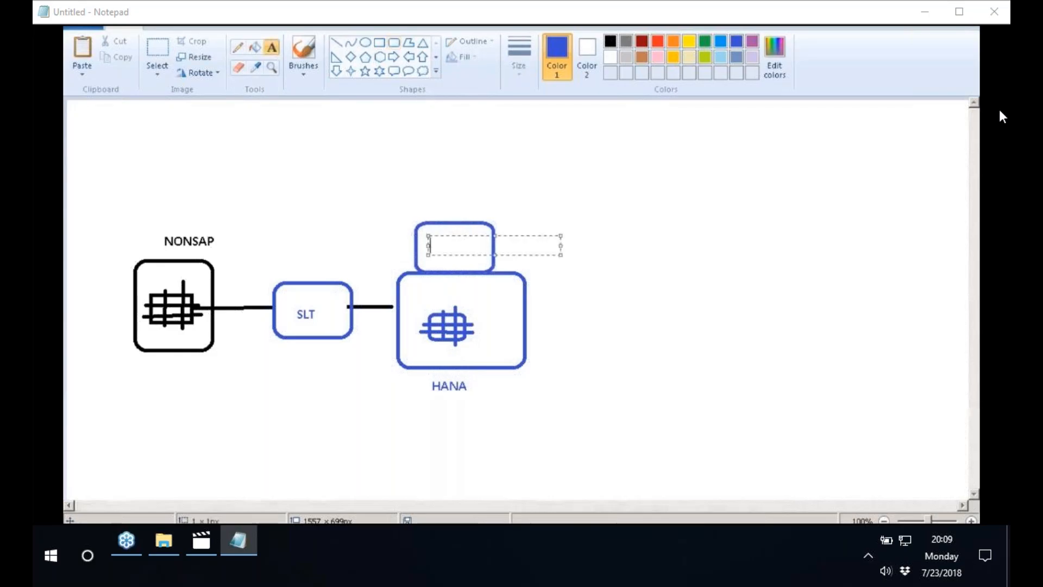
pyautogui.write('BW4HANA')
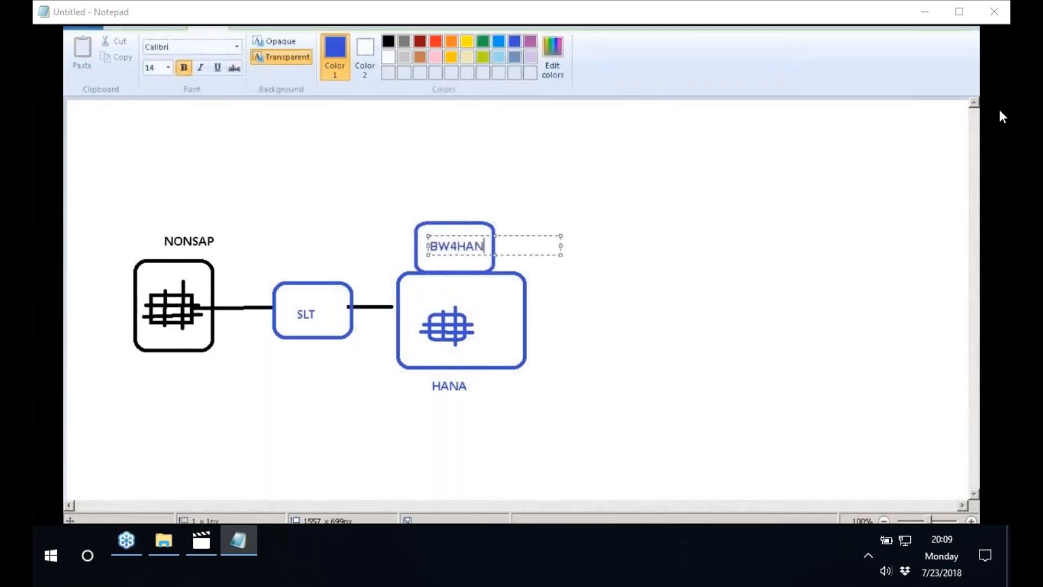
pyautogui.click(580, 178)
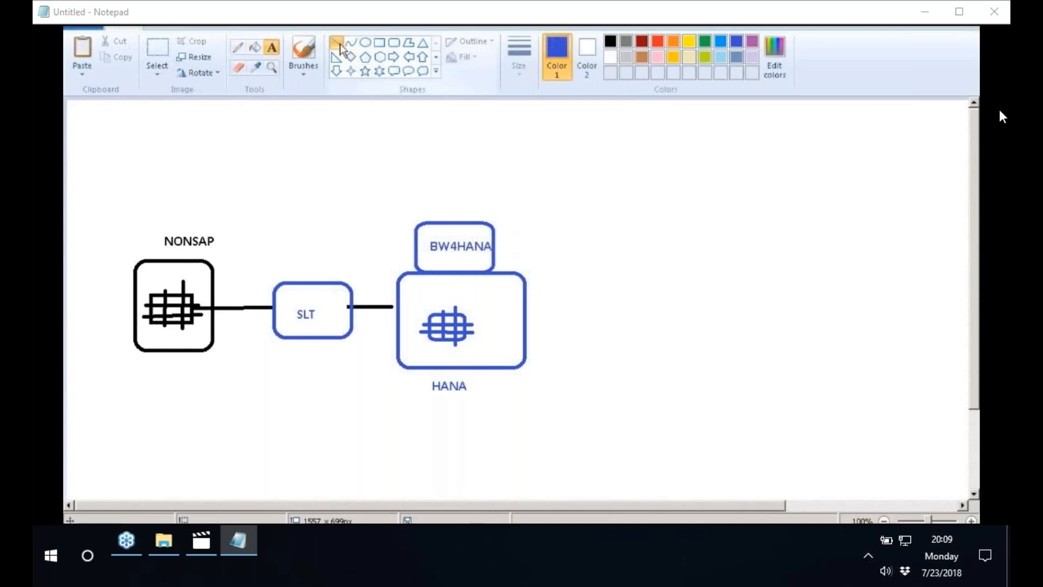
pyautogui.click(336, 71)
pyautogui.moveTo(438, 263); pyautogui.dragTo(464, 307)
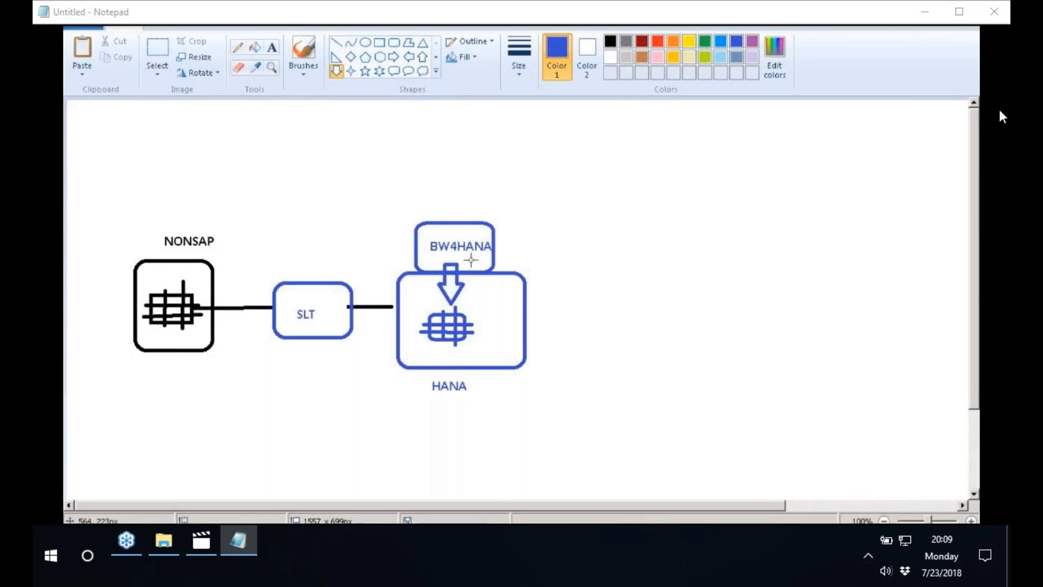
# Add a small rounded box labelled DS inside the BW4HANA box and link the HANA table to it with a pencil curve
pyautogui.click(393, 43)
pyautogui.moveTo(459, 249); pyautogui.dragTo(486, 272)
pyautogui.click(562, 266)
pyautogui.click(272, 47)
pyautogui.click(466, 251)
pyautogui.write('DS')
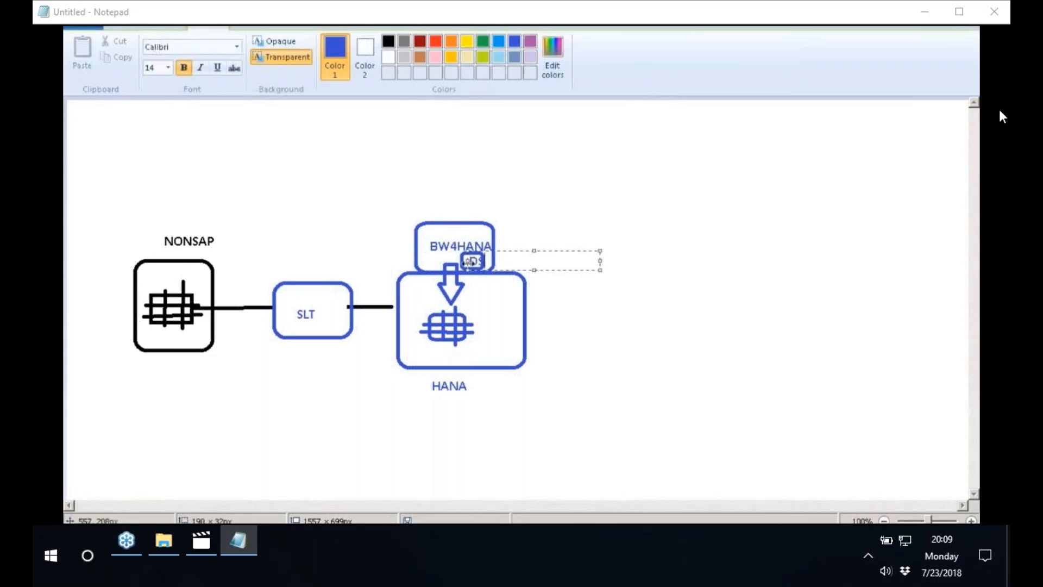
pyautogui.click(522, 228)
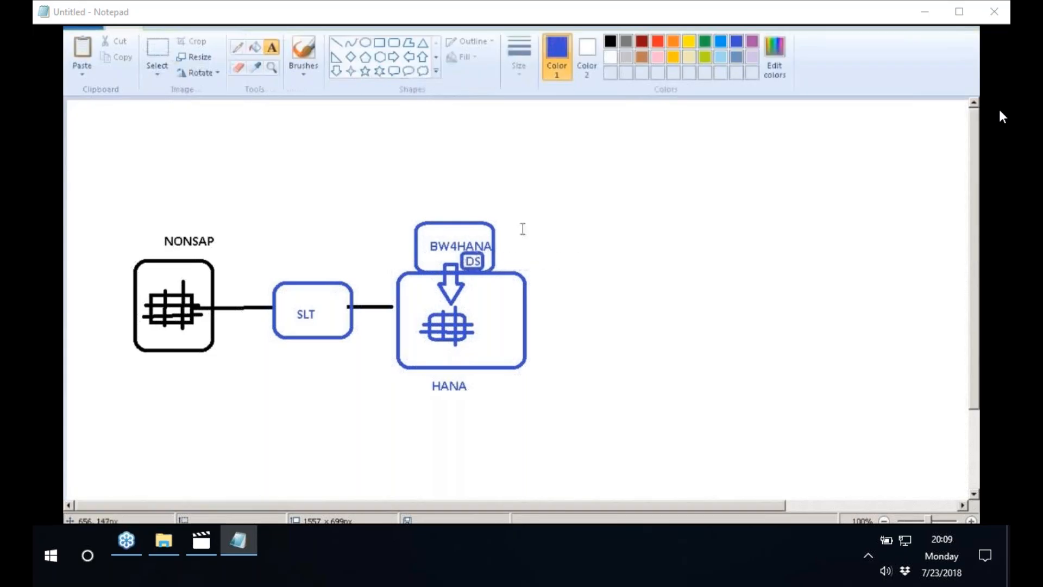
pyautogui.click(237, 48)
pyautogui.moveTo(468, 320)
pyautogui.mouseDown()
pyautogui.moveTo(485, 307)
pyautogui.moveTo(479, 275)
pyautogui.mouseUp()
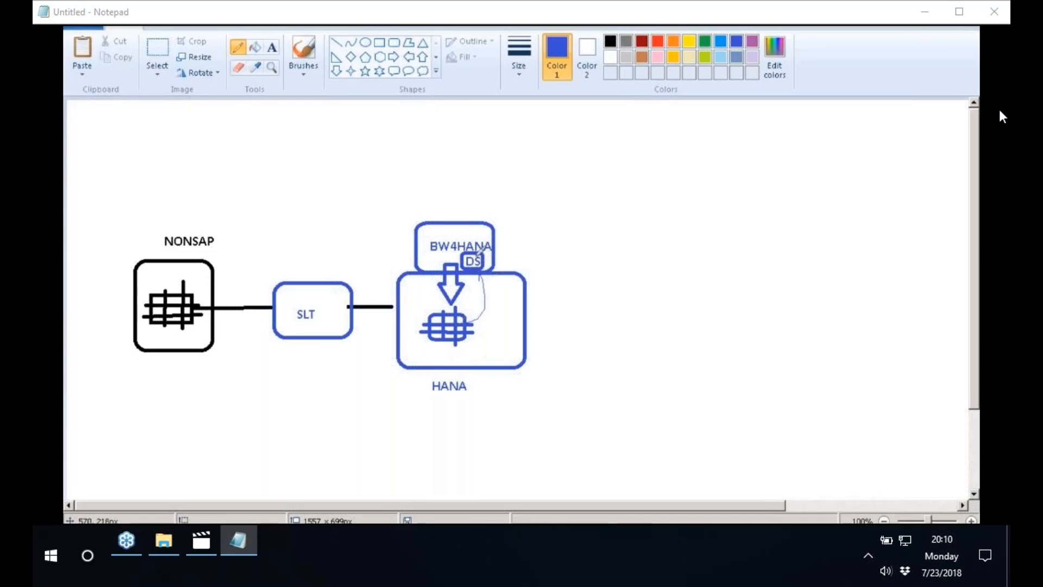
# Draw a blue line from the DS box diagonally up and right, ending at a new small rounded box
pyautogui.click(337, 43)
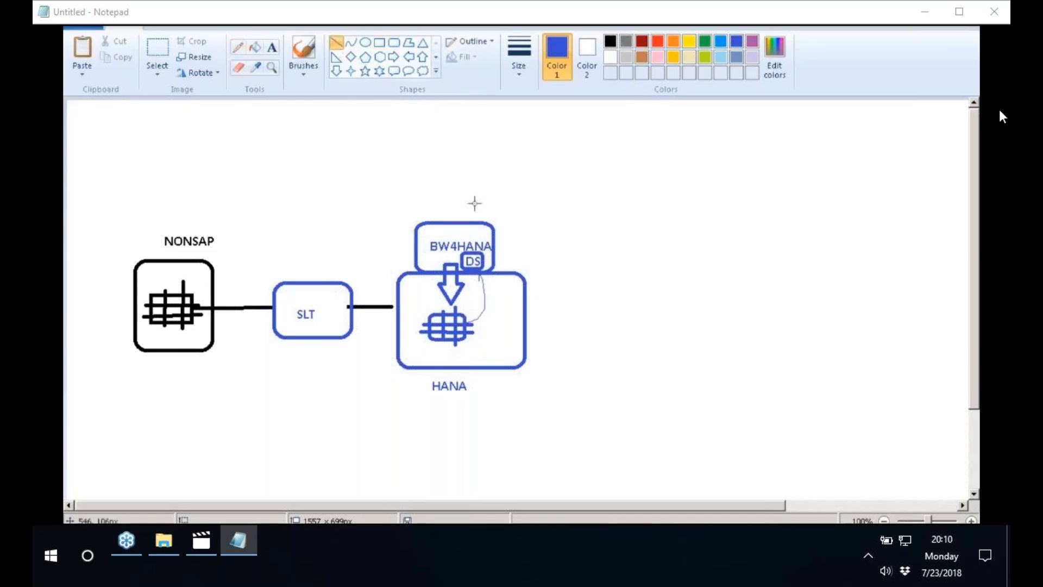
pyautogui.moveTo(478, 252); pyautogui.dragTo(592, 177)
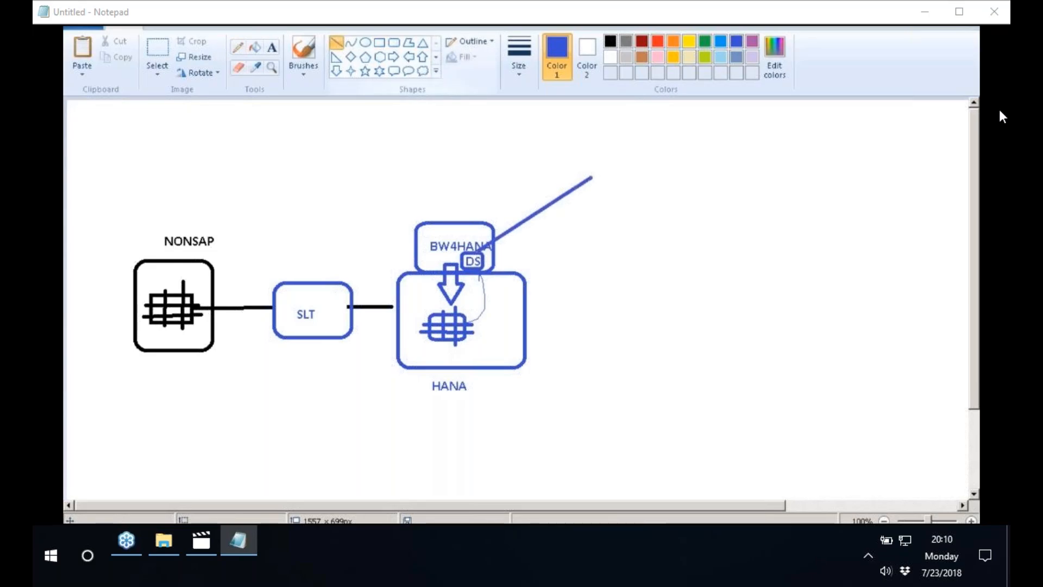
pyautogui.click(394, 43)
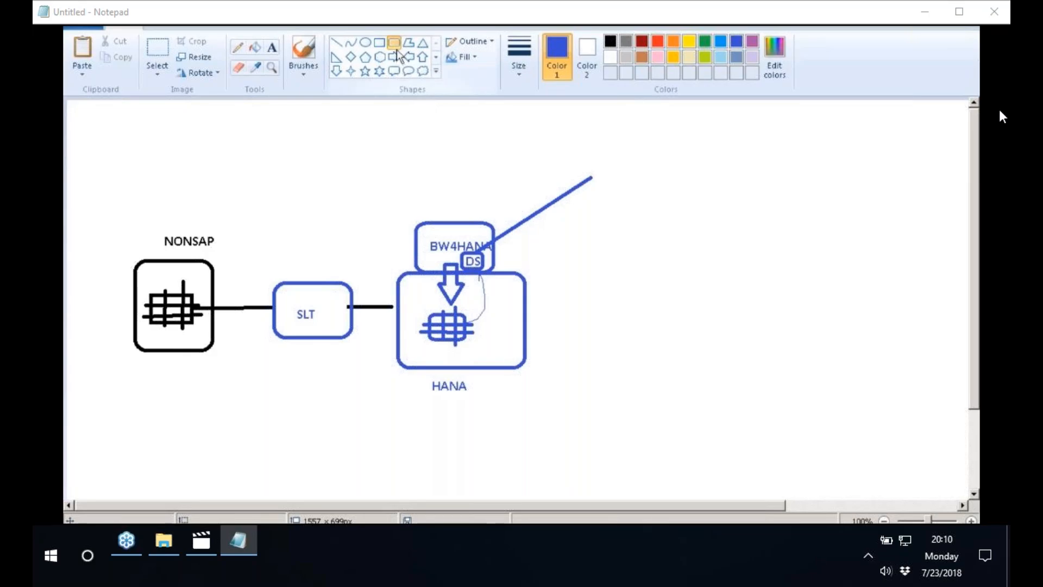
pyautogui.moveTo(590, 157); pyautogui.dragTo(656, 205)
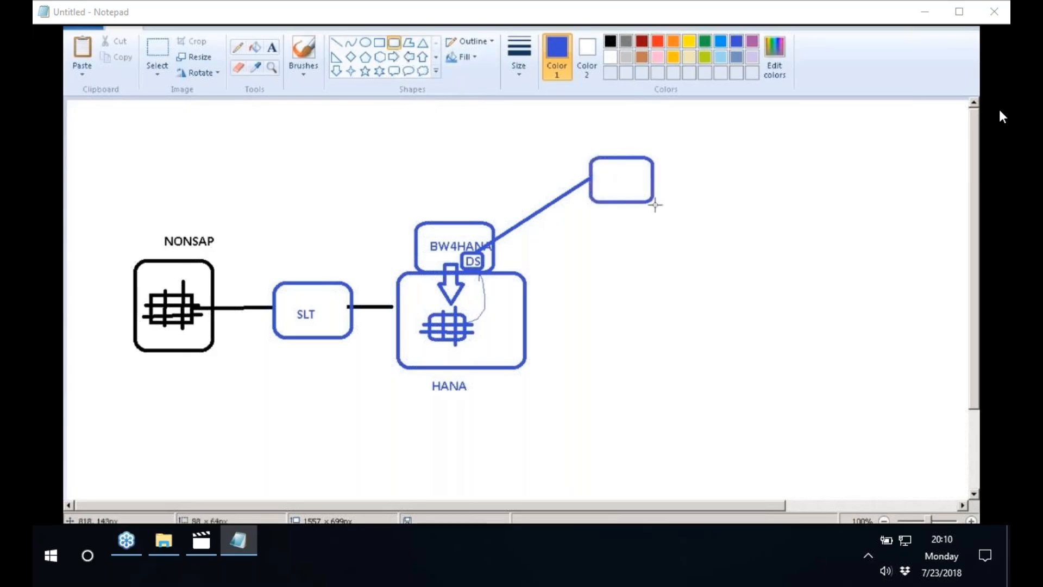
# Add the label OPEN ODS VIEW just above the new rounded box at the end of the diagonal line
pyautogui.click(272, 47)
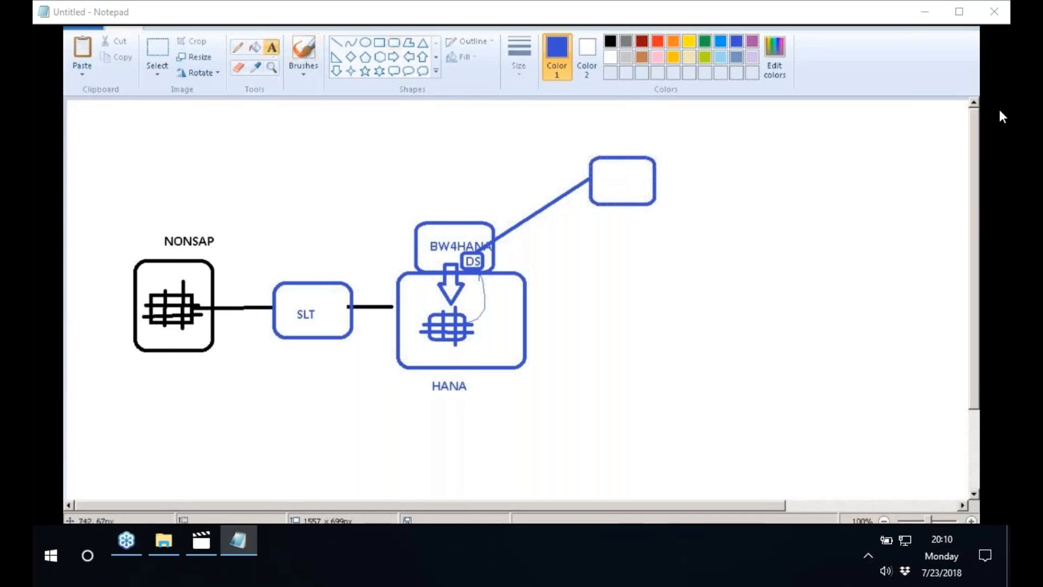
pyautogui.click(598, 147)
pyautogui.write('OPEN ODS VIEW')
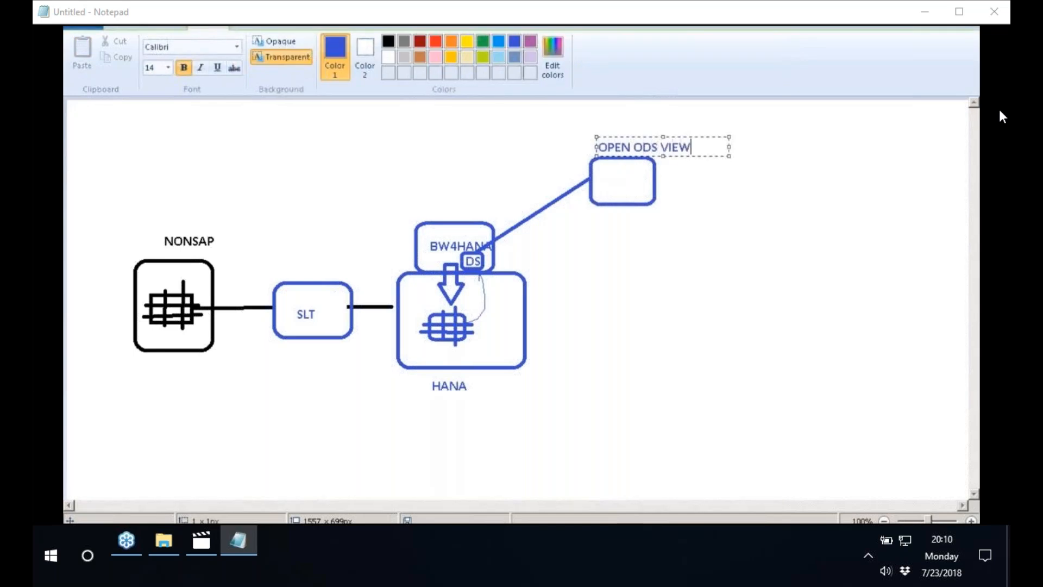
pyautogui.click(688, 235)
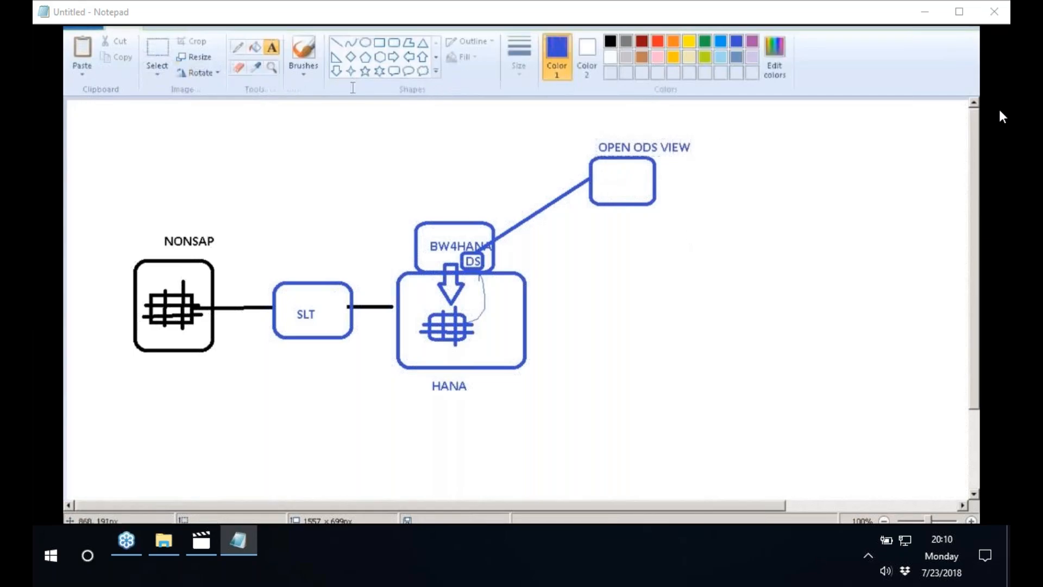
pyautogui.click(238, 48)
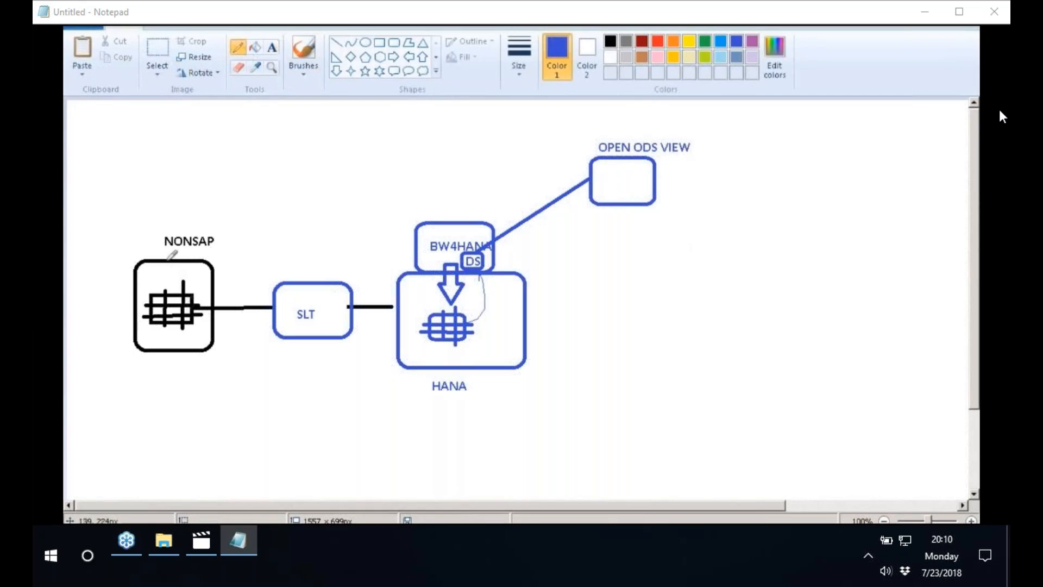
pyautogui.moveTo(168, 261); pyautogui.dragTo(180, 286)
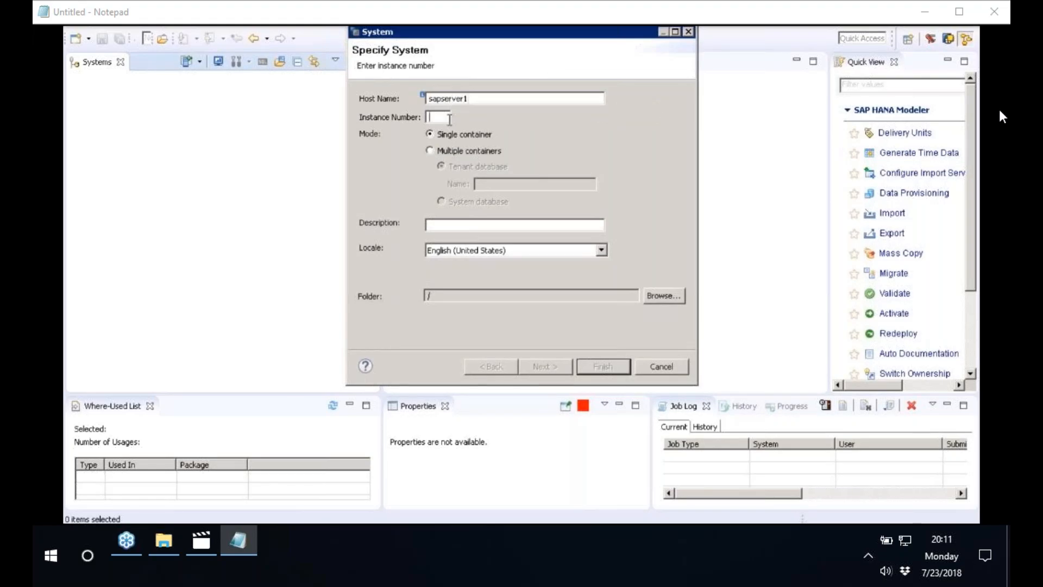
# Set instance number 01 and description saphana for the new HANA system on sapserver1, and continue to the connection properties
pyautogui.write('01')
pyautogui.click(447, 226)
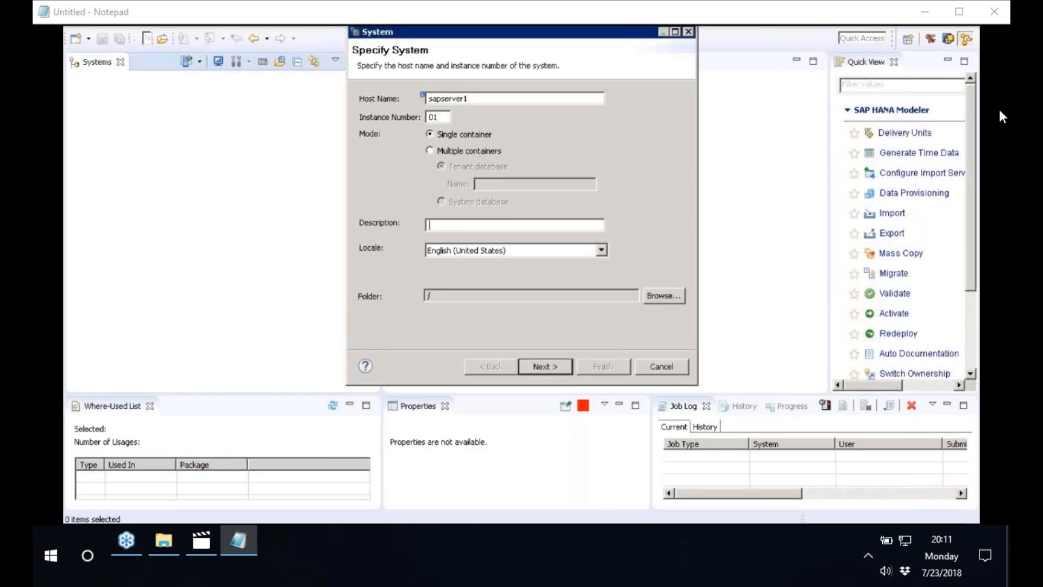
pyautogui.write('saphana')
pyautogui.click(546, 367)
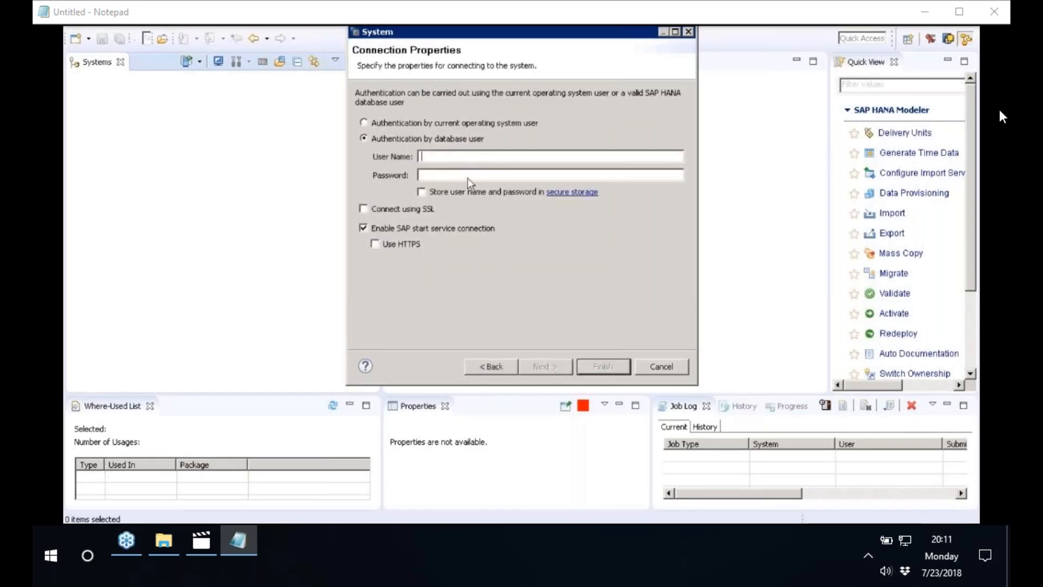
# Authenticate as database user BEST with the account password and finish adding the HANA system
pyautogui.write('BEST')
pyautogui.press('Tab')
pyautogui.write('•••••••')
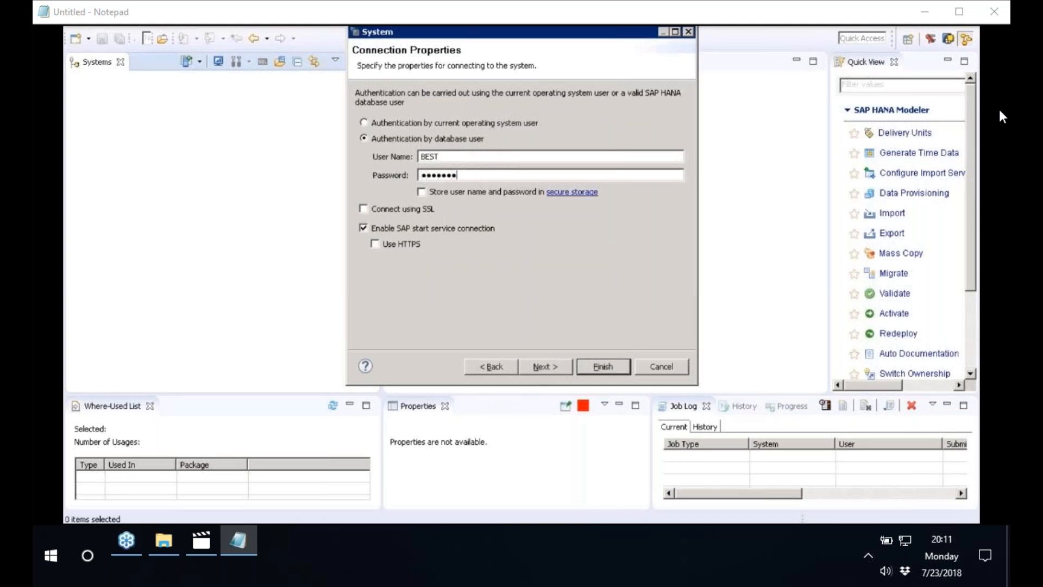
pyautogui.write('••••')
pyautogui.press('Return')
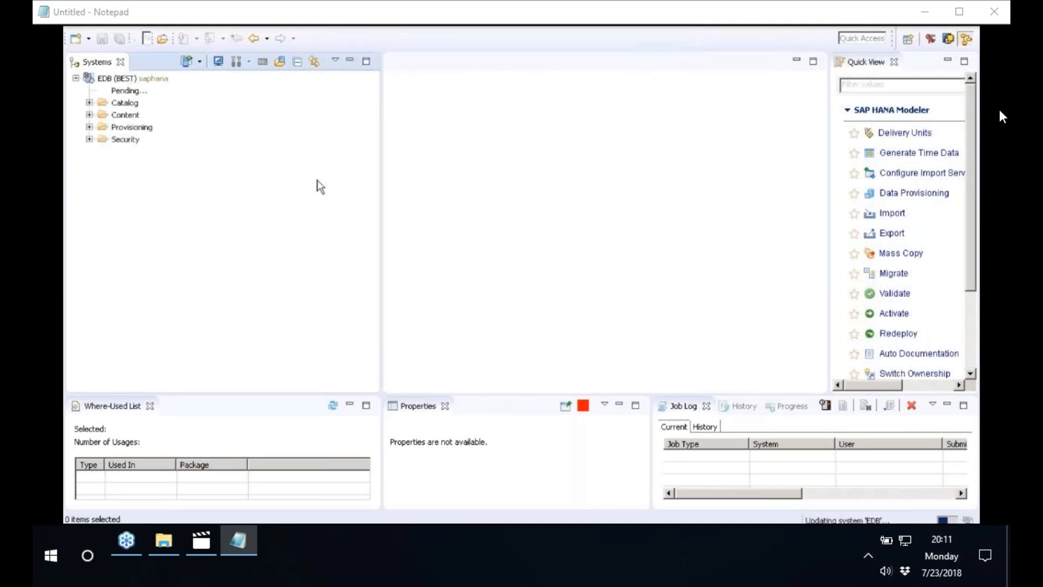
# Expand the Catalog of the saphana system, locate the uppercase BEST schema and expand it
pyautogui.click(119, 80)
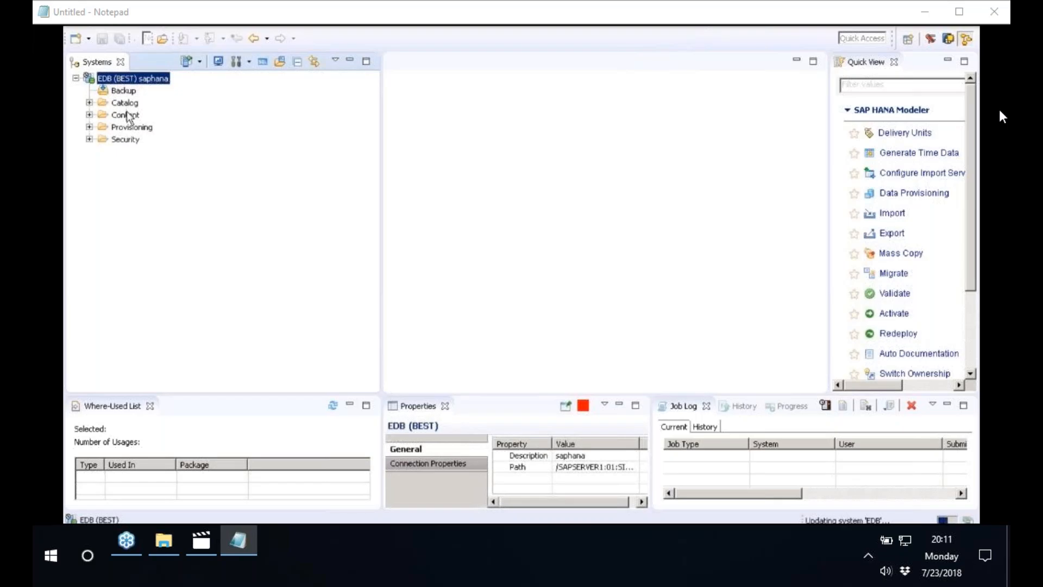
pyautogui.click(121, 102)
pyautogui.click(89, 102)
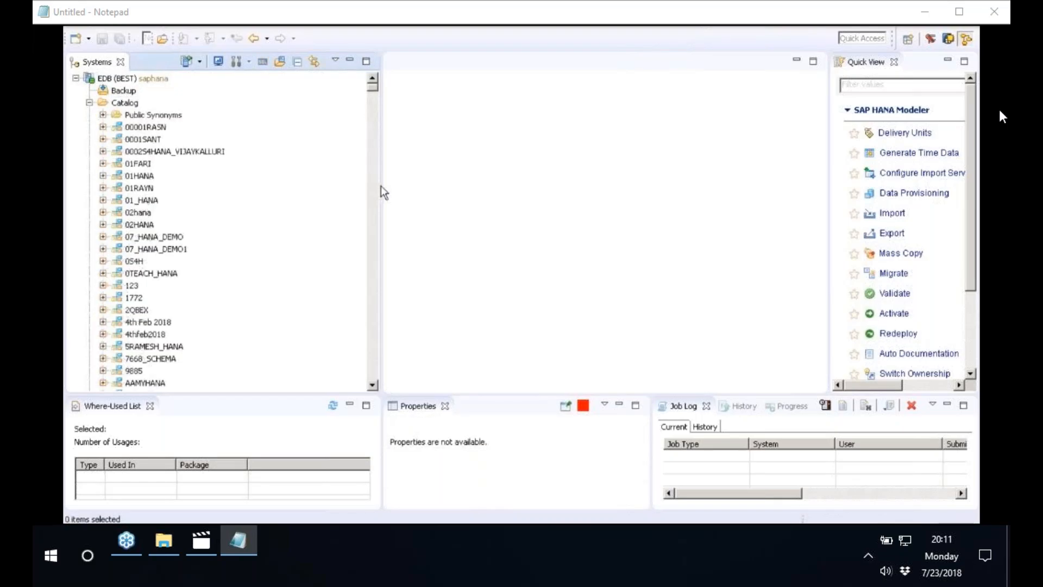
pyautogui.moveTo(383, 186); pyautogui.dragTo(442, 186)
pyautogui.click(155, 175)
pyautogui.write('best')
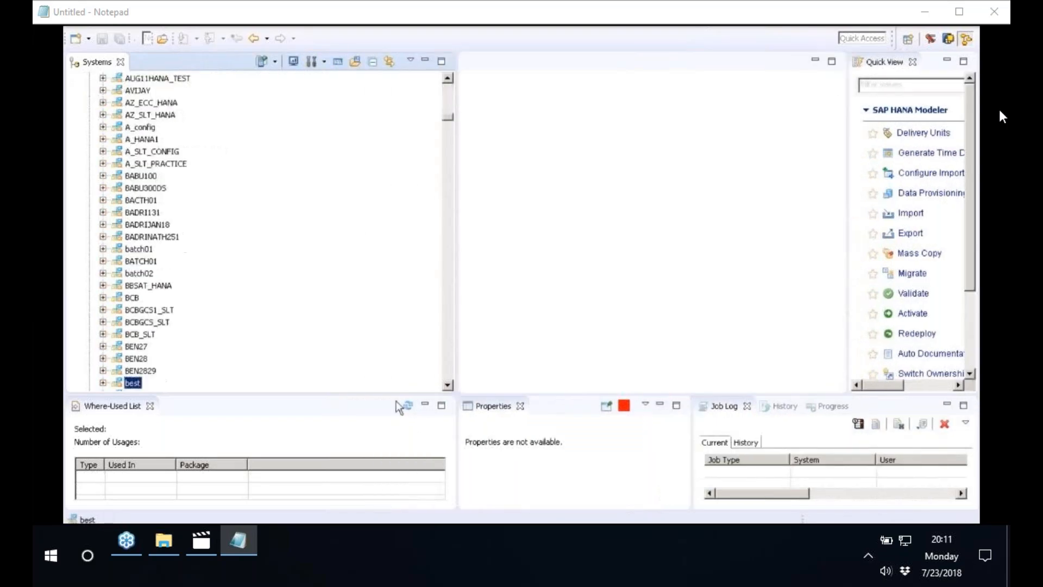
pyautogui.click(447, 385)
pyautogui.scroll(-6, 163, 217)
pyautogui.click(113, 153)
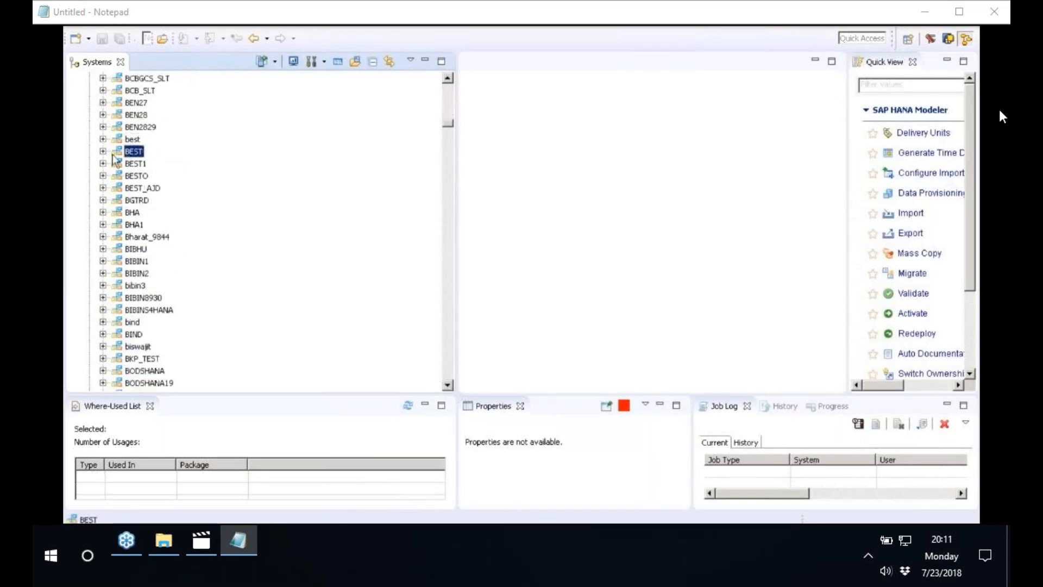
pyautogui.doubleClick(113, 154)
# Filter the BEST schema's Tables folder by the whole word ZCE1IDEA, expand it and select the ZCE1IDEA table
pyautogui.click(149, 264)
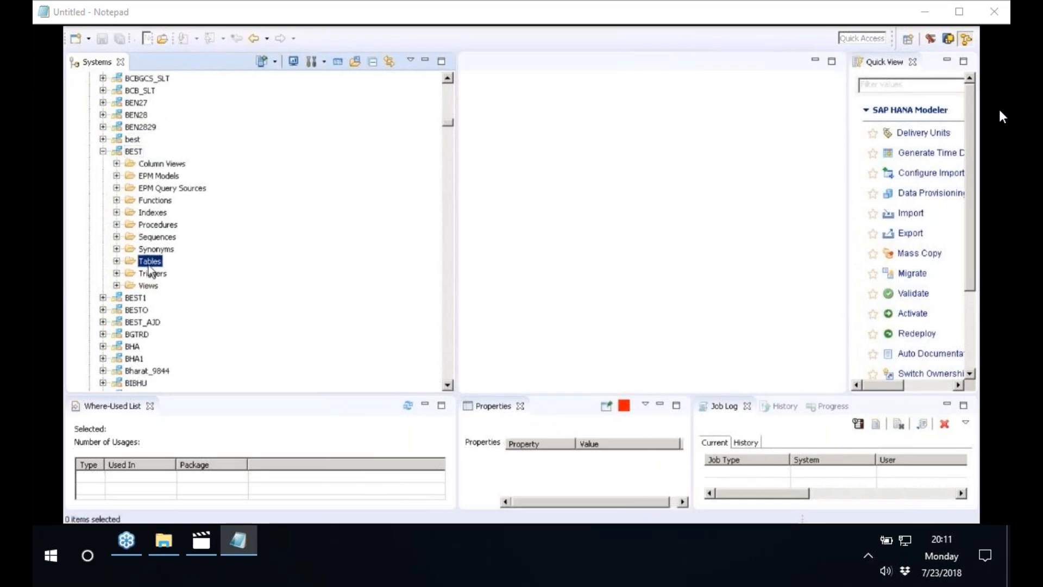
pyautogui.rightClick(150, 266)
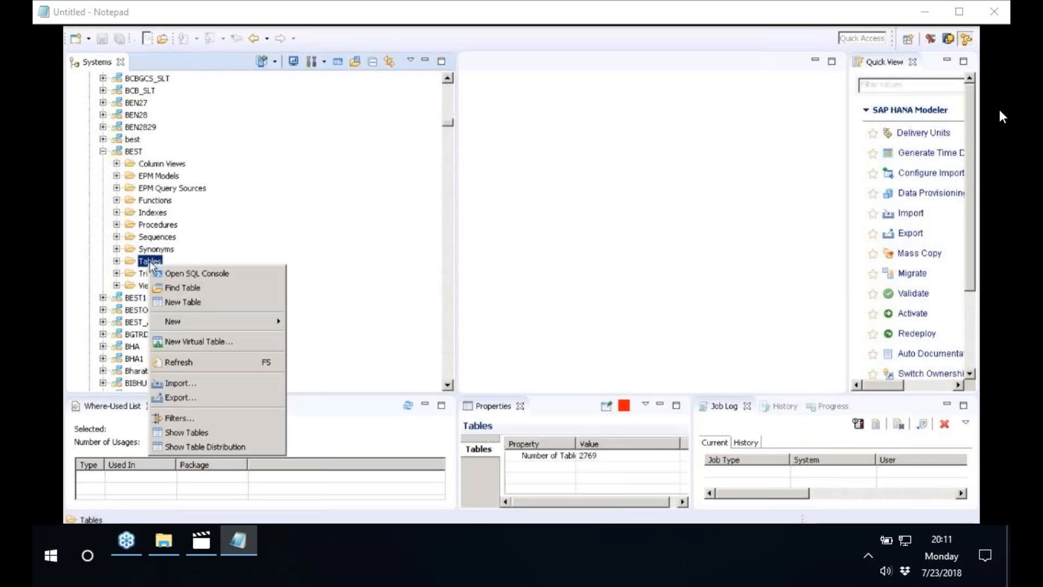
pyautogui.click(217, 417)
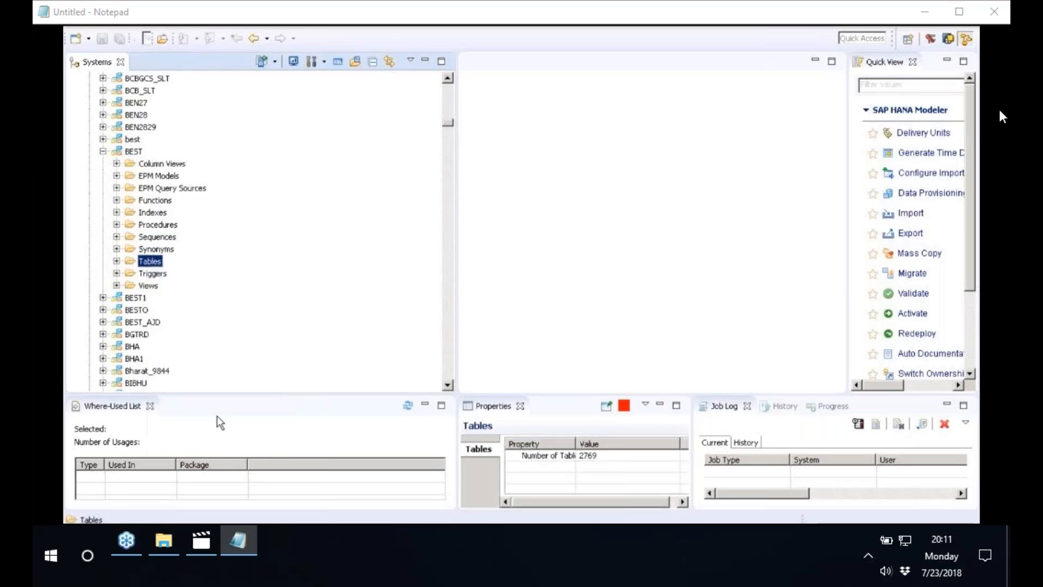
pyautogui.write('CE1IDEA')
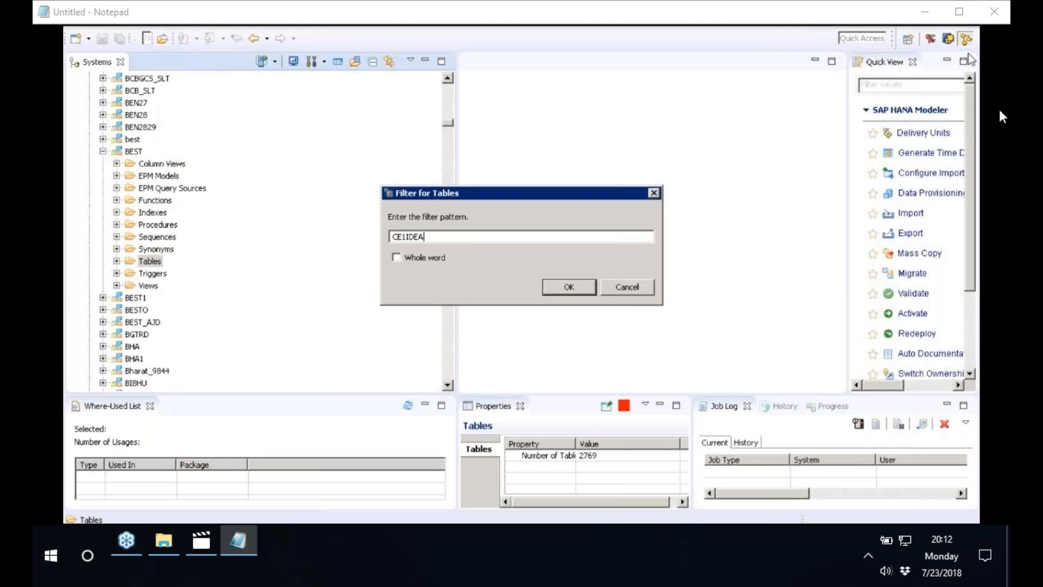
pyautogui.moveTo(433, 235); pyautogui.dragTo(342, 237)
pyautogui.write('ZCE1IDEA')
pyautogui.click(397, 257)
pyautogui.click(585, 288)
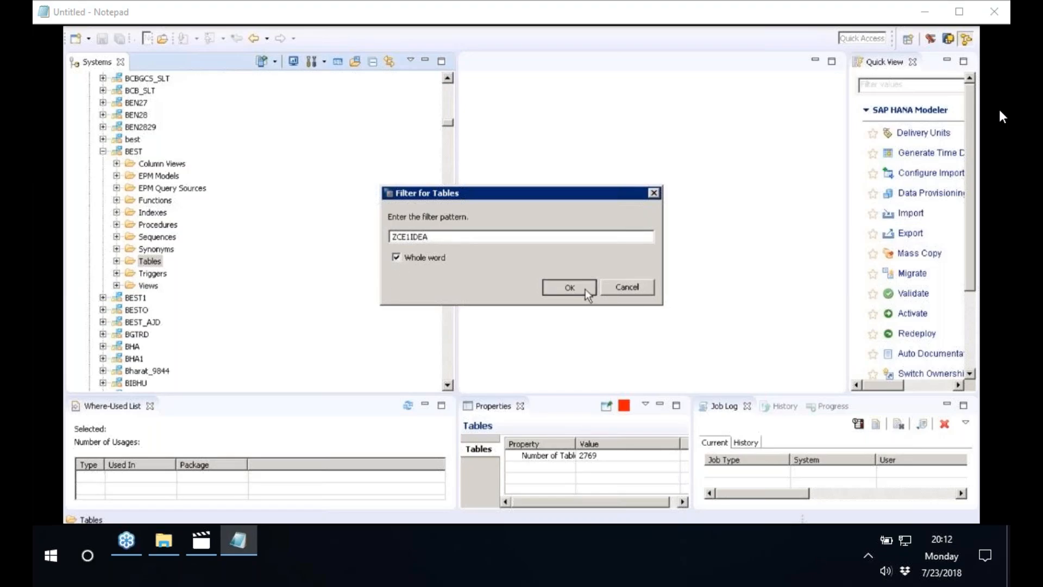
pyautogui.click(117, 261)
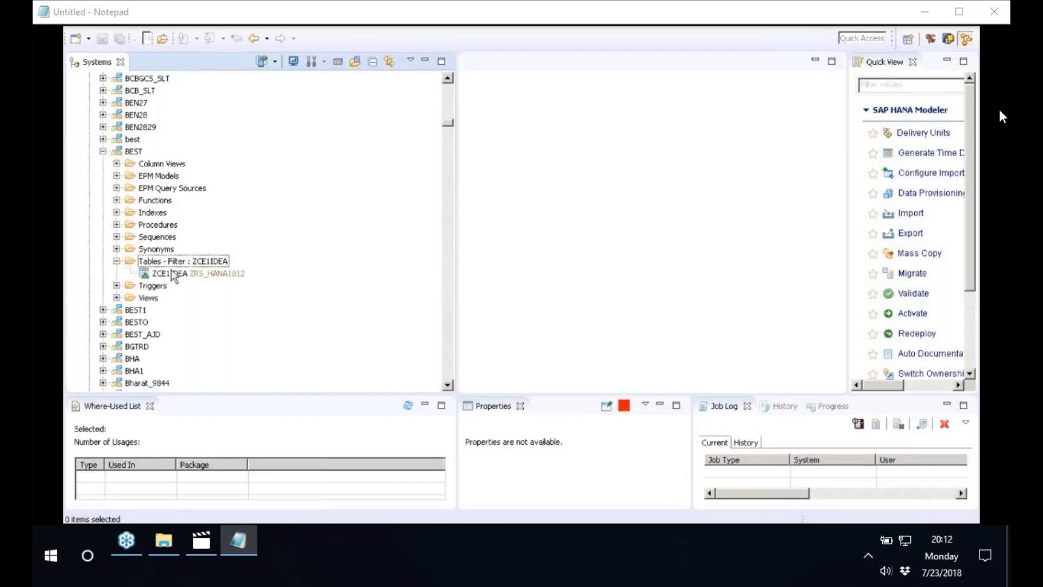
pyautogui.click(178, 273)
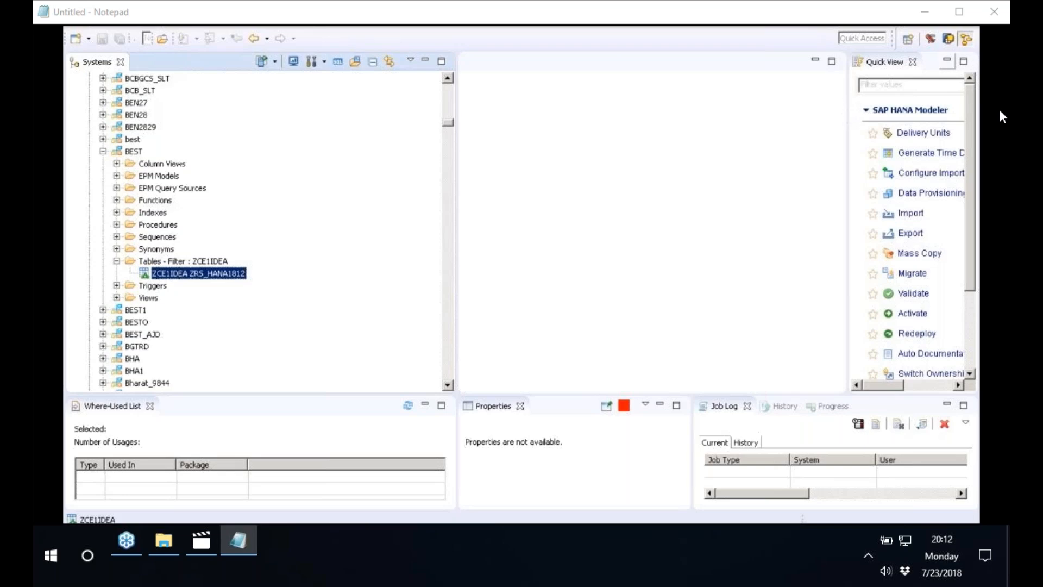
pyautogui.press('super+d')
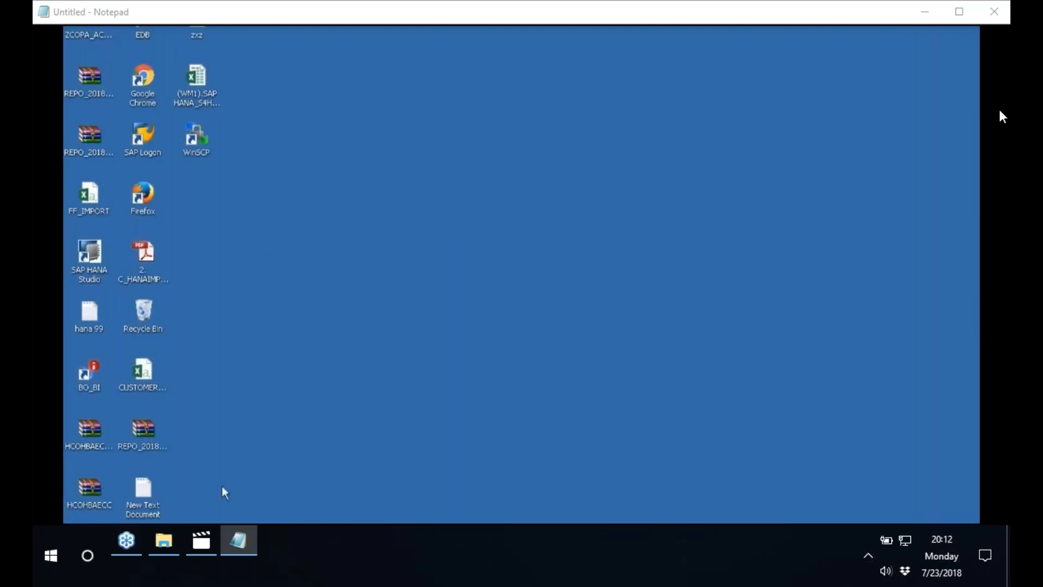
pyautogui.press('super+d')
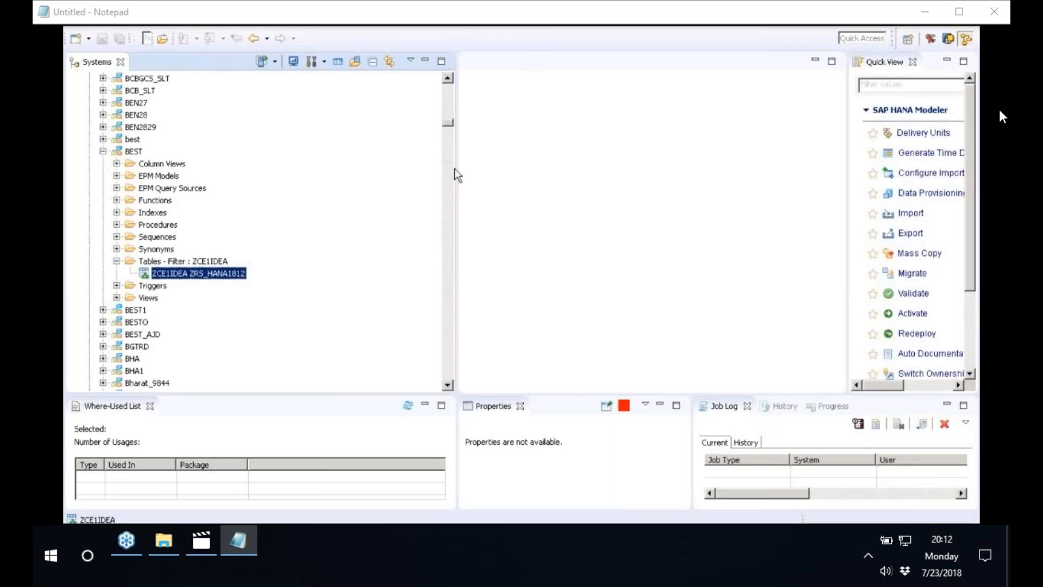
# Narrow the Systems pane, widen the Quick View pane and switch to the BW Modeling perspective
pyautogui.moveTo(444, 167); pyautogui.dragTo(333, 167)
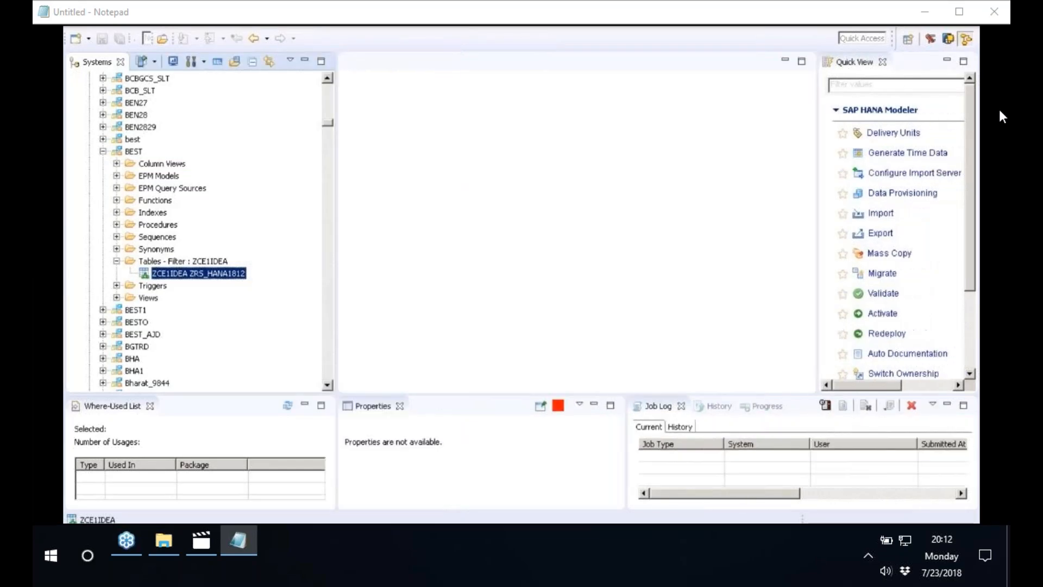
pyautogui.moveTo(817, 185); pyautogui.dragTo(677, 184)
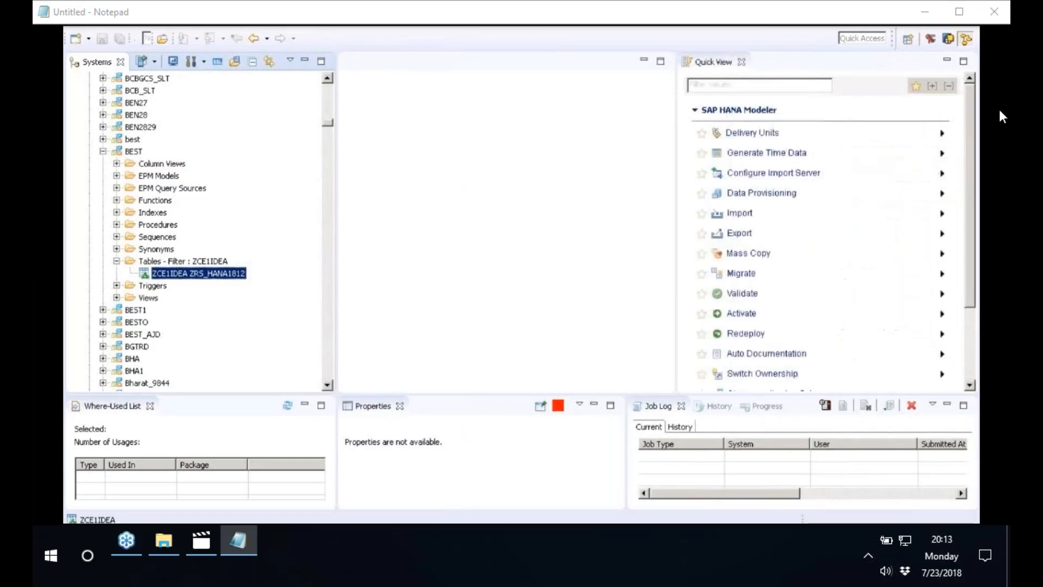
pyautogui.click(908, 40)
pyautogui.click(448, 137)
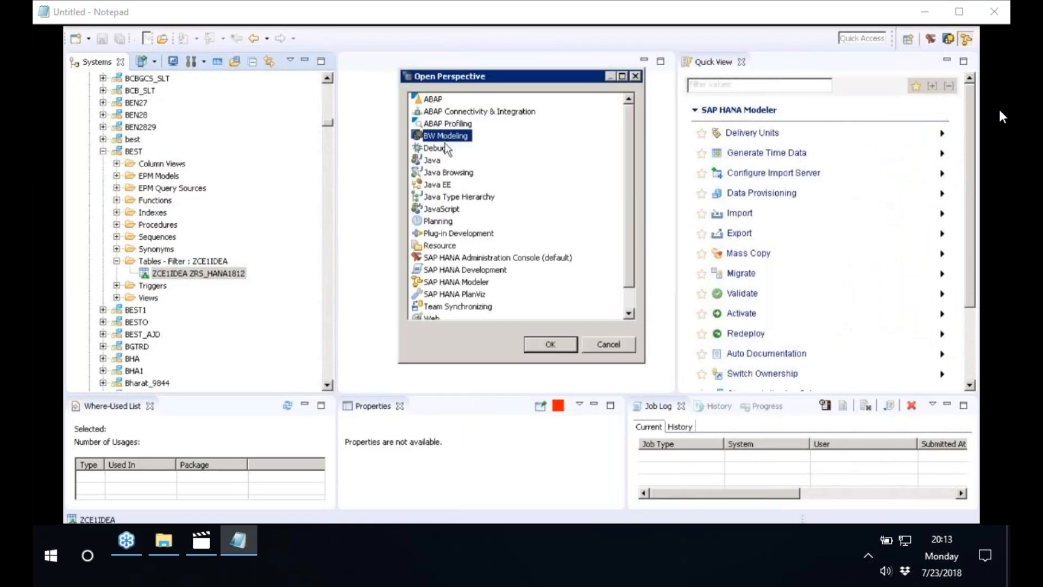
pyautogui.click(548, 345)
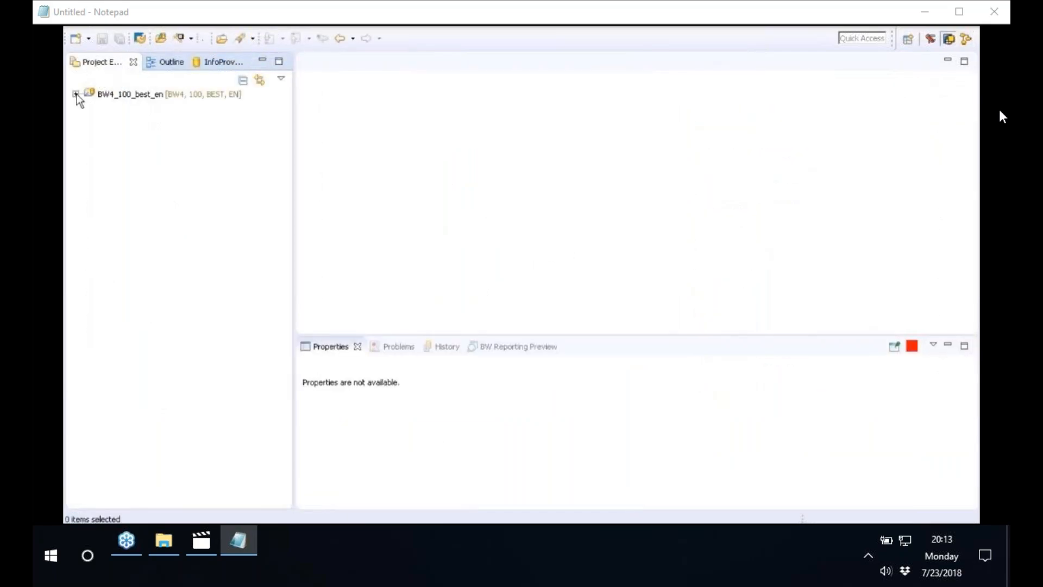
# Expand Data Sources and SAP HANA Local Database Schema in the BW4_100_best_en project, and widen the Project Explorer
pyautogui.click(76, 94)
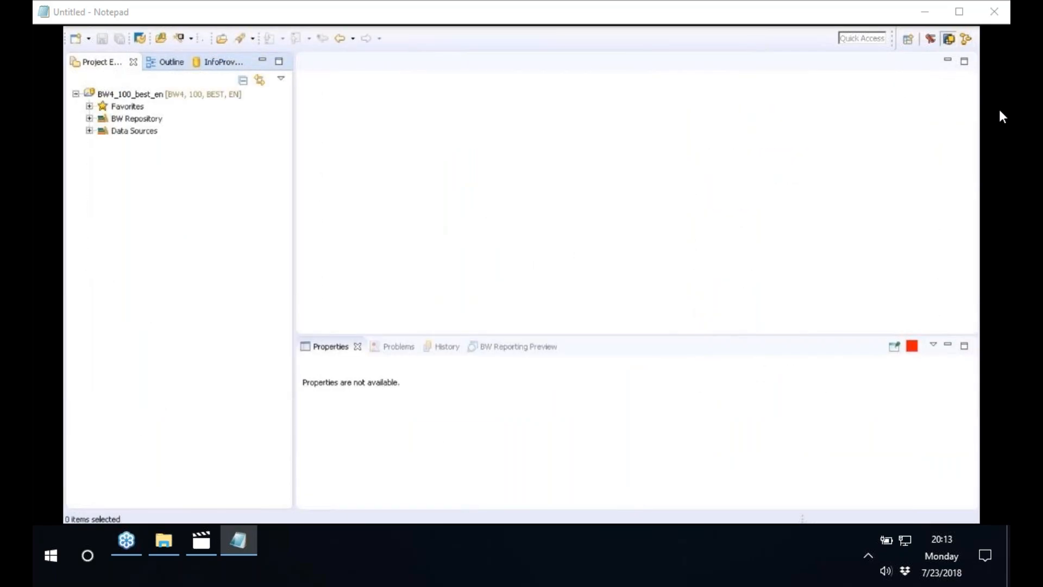
pyautogui.click(89, 131)
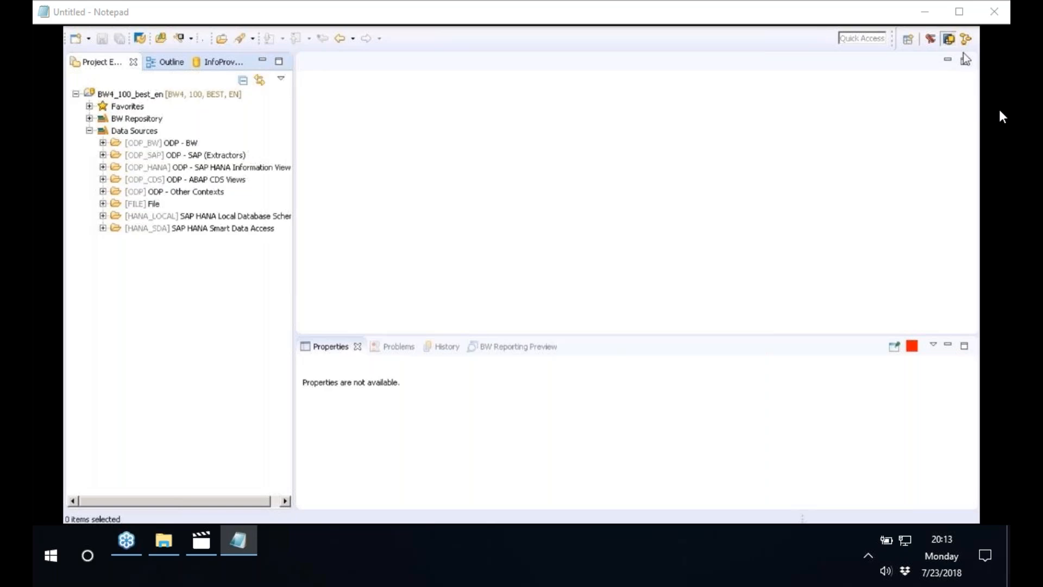
pyautogui.click(205, 217)
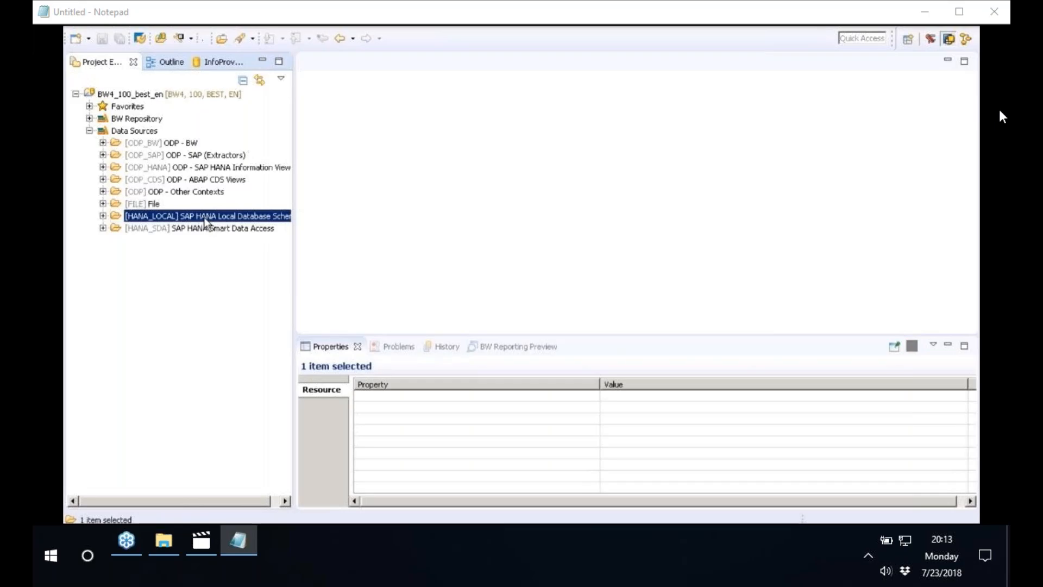
pyautogui.rightClick(205, 220)
pyautogui.click(127, 217)
pyautogui.click(104, 216)
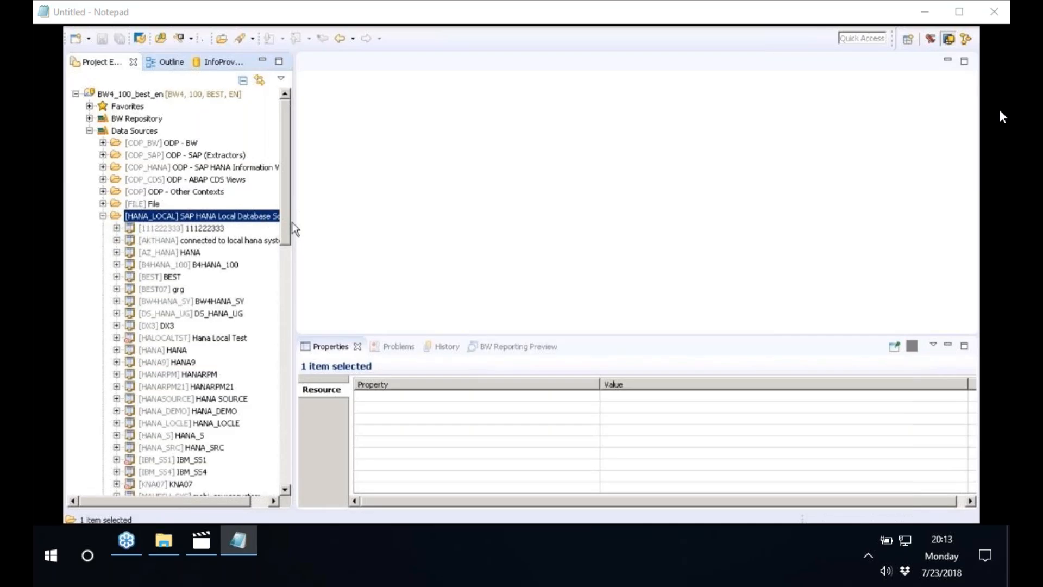
pyautogui.moveTo(292, 222); pyautogui.dragTo(443, 219)
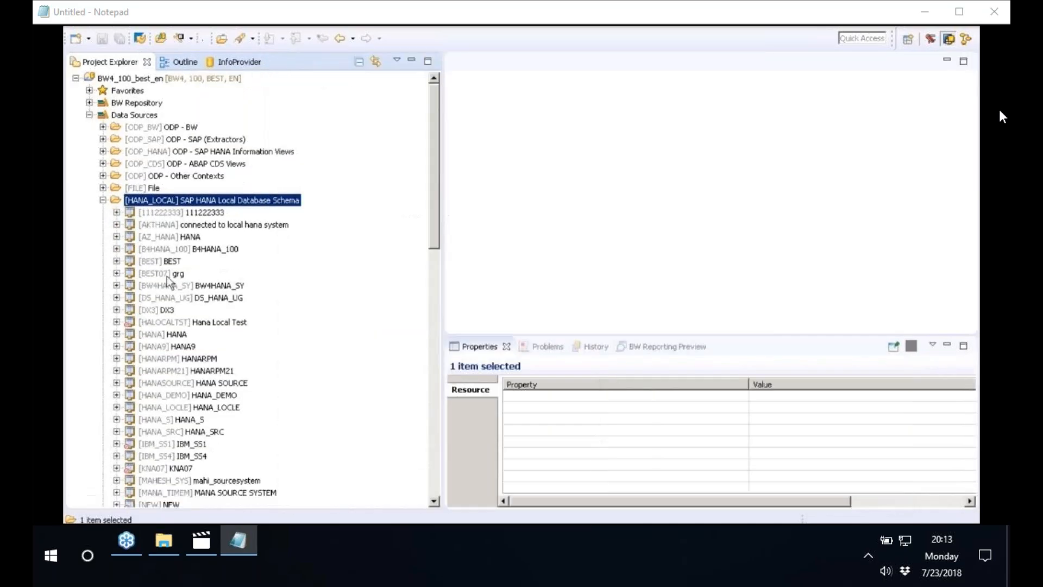
# Expand the BEST source system and its Sales Application Component (ZAP_SD)
pyautogui.click(148, 263)
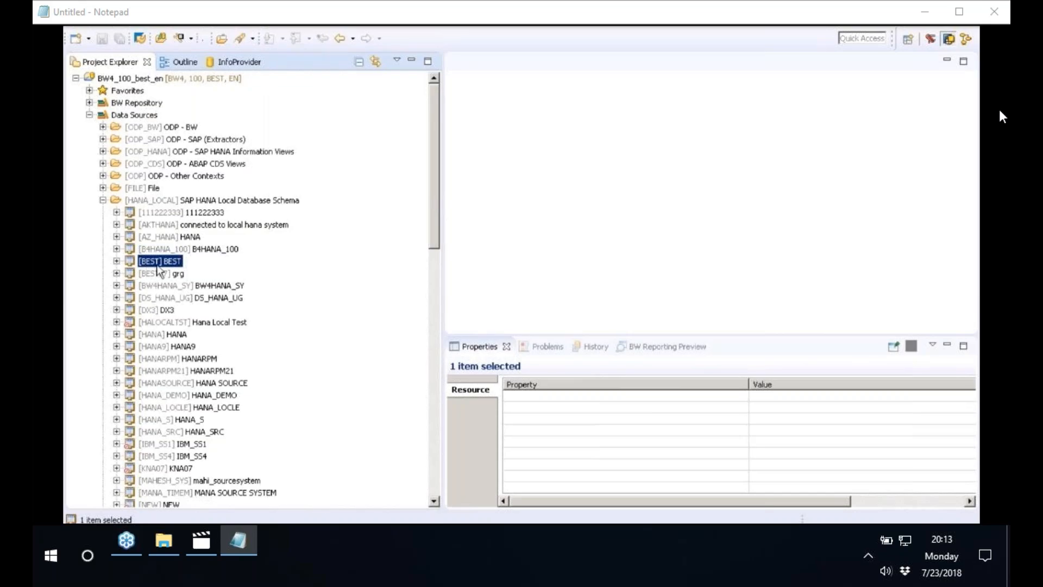
pyautogui.click(116, 261)
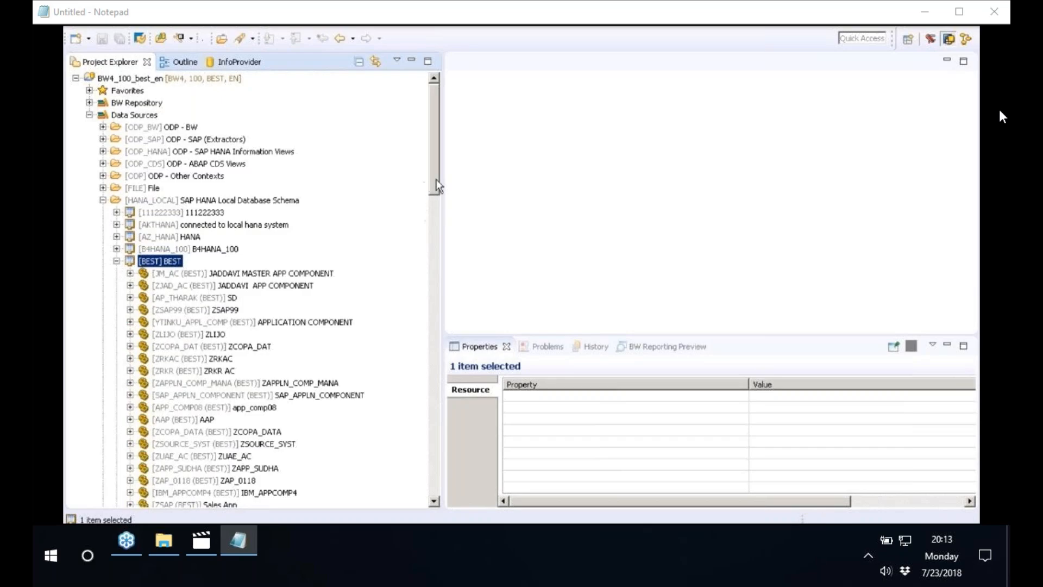
pyautogui.scroll(-1, 436, 194)
pyautogui.moveTo(436, 195); pyautogui.dragTo(432, 239)
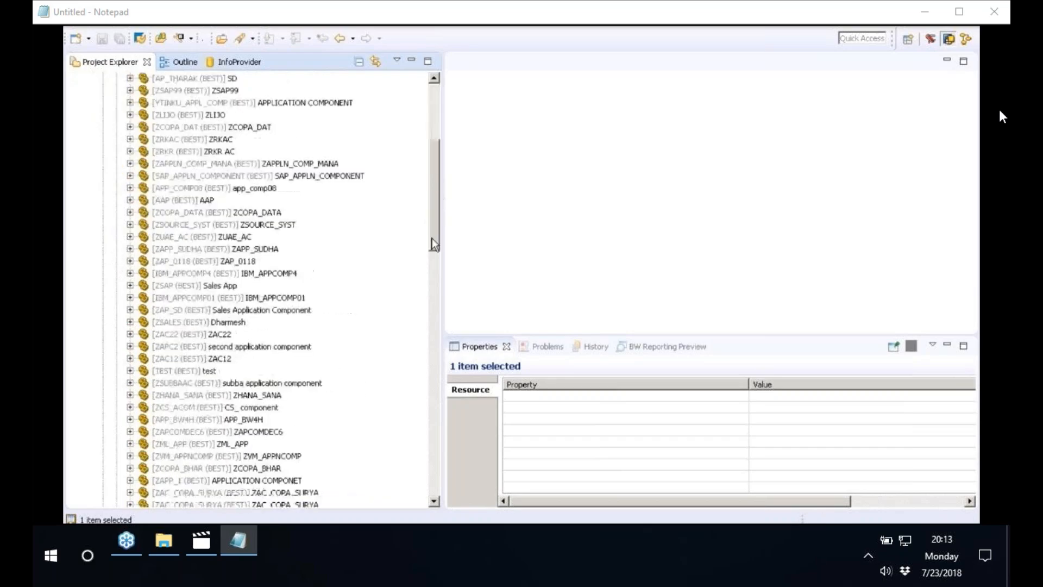
pyautogui.scroll(-1, 138, 302)
pyautogui.click(137, 302)
pyautogui.click(130, 298)
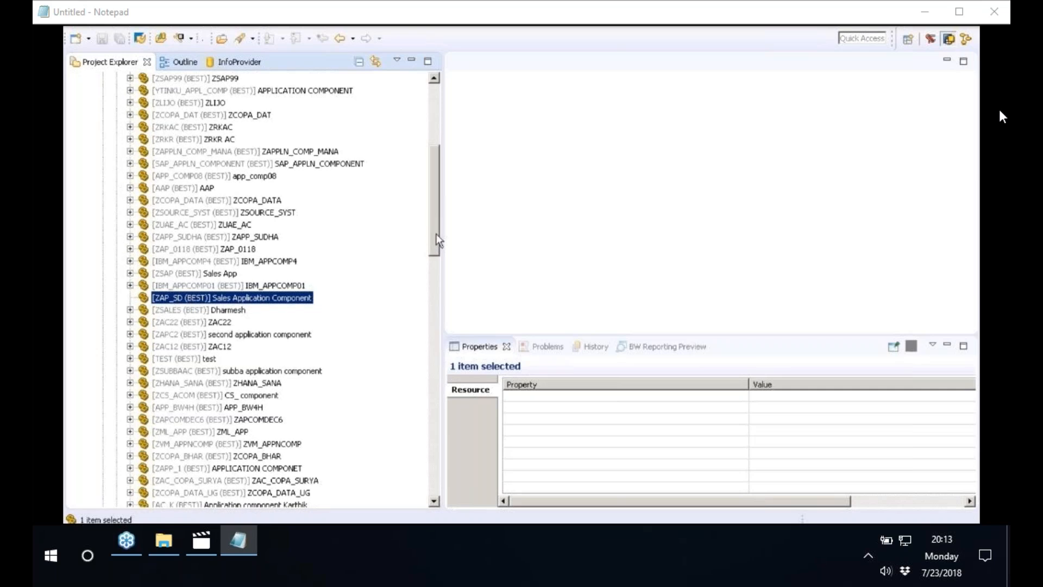
# Locate the SAP_APPLN_COMPONENT application component under the BEST source system, expand it and select it
pyautogui.moveTo(436, 233); pyautogui.dragTo(435, 262)
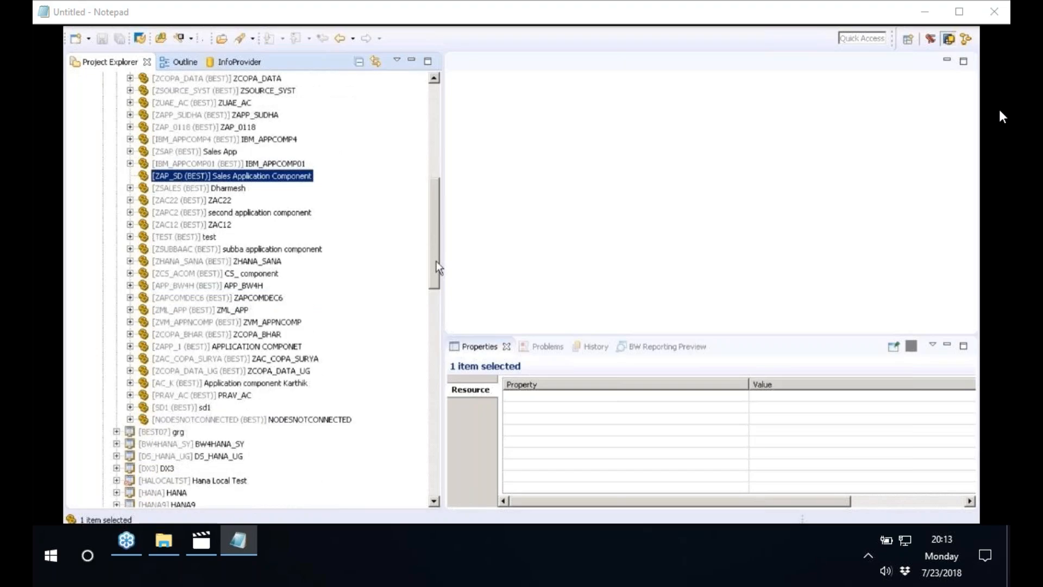
pyautogui.moveTo(436, 266); pyautogui.dragTo(441, 206)
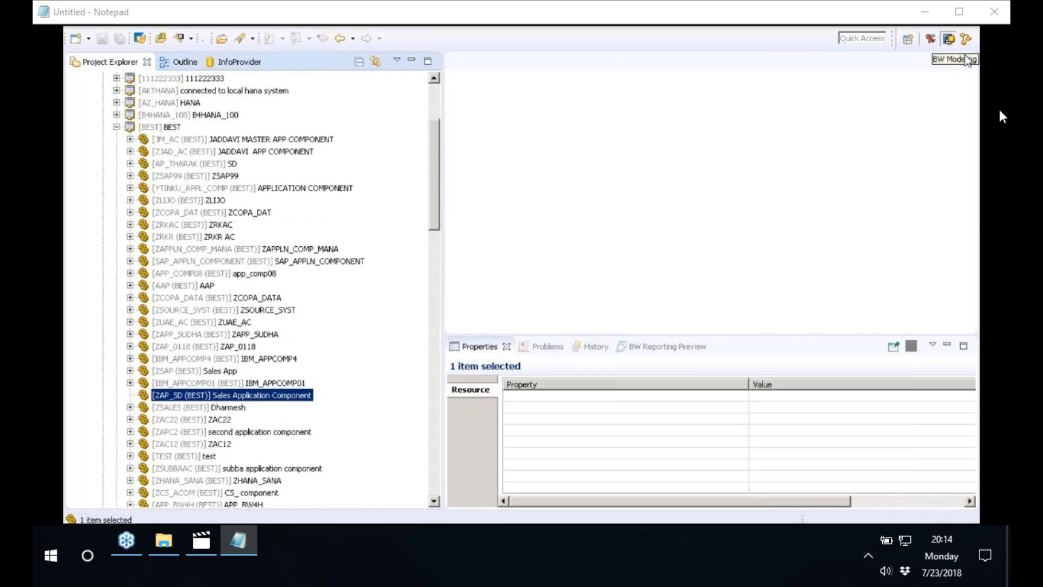
pyautogui.click(195, 272)
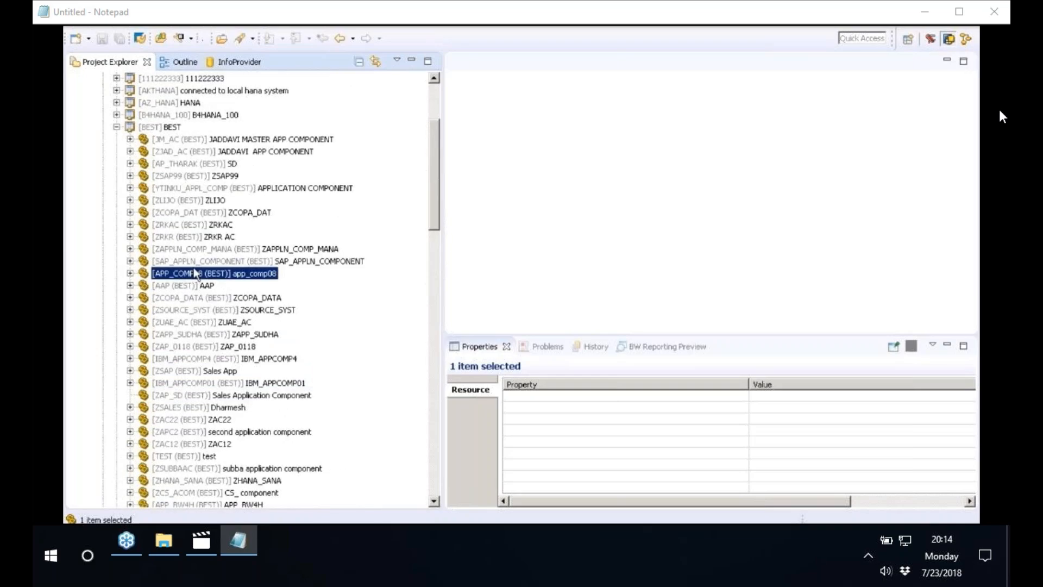
pyautogui.click(130, 261)
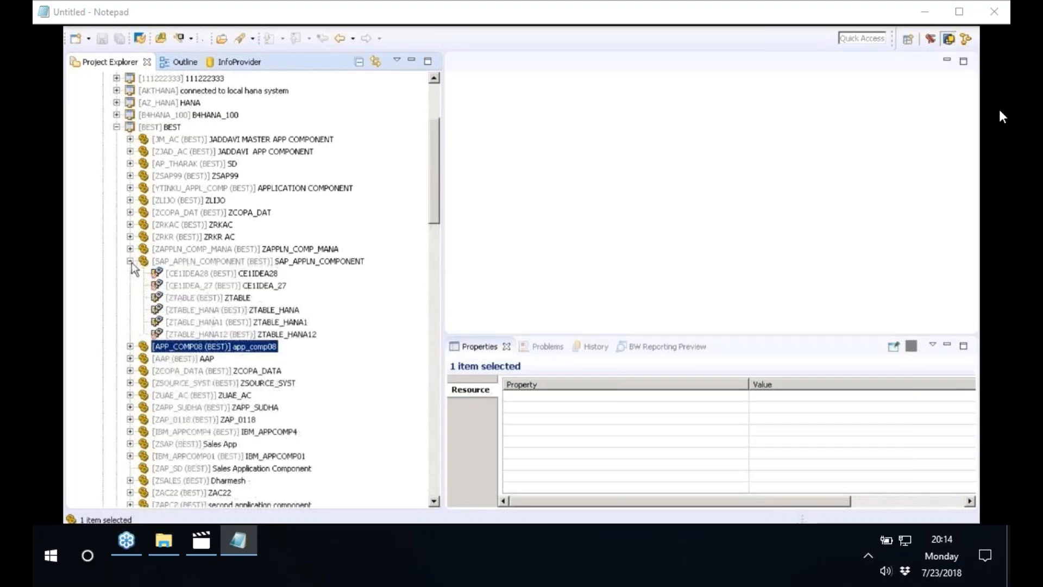
pyautogui.click(183, 262)
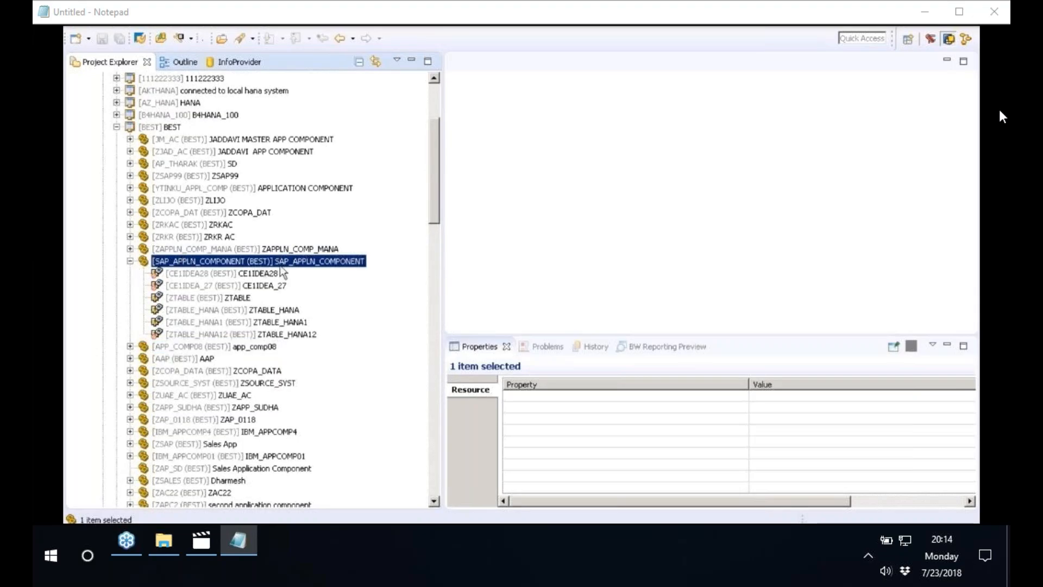
# Start a new DataSource in SAP_APPLN_COMPONENT for source system BEST, using the Proposal from SAP HANA Table or View
pyautogui.rightClick(171, 265)
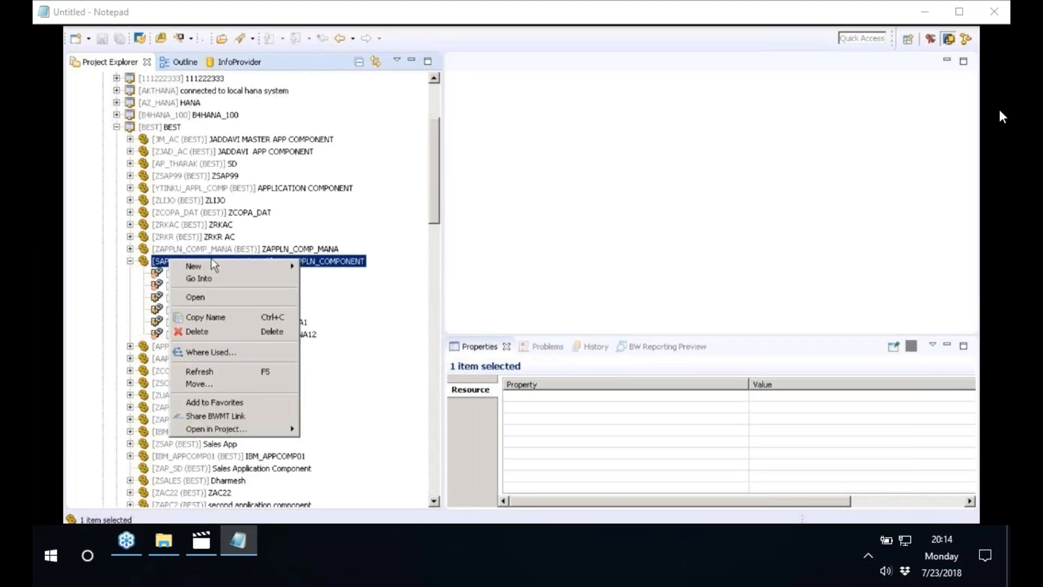
pyautogui.moveTo(216, 267)
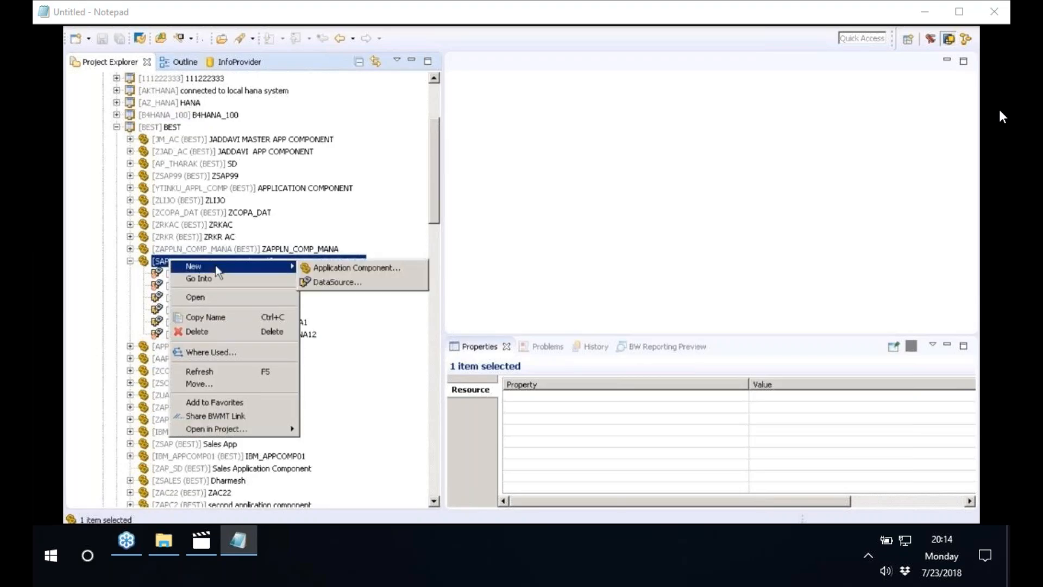
pyautogui.click(335, 282)
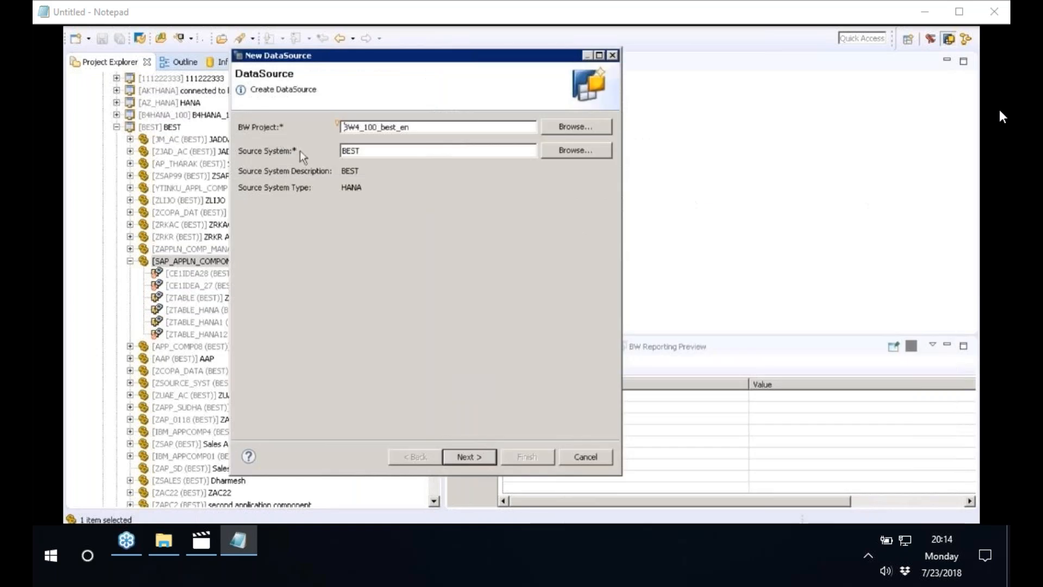
pyautogui.click(364, 150)
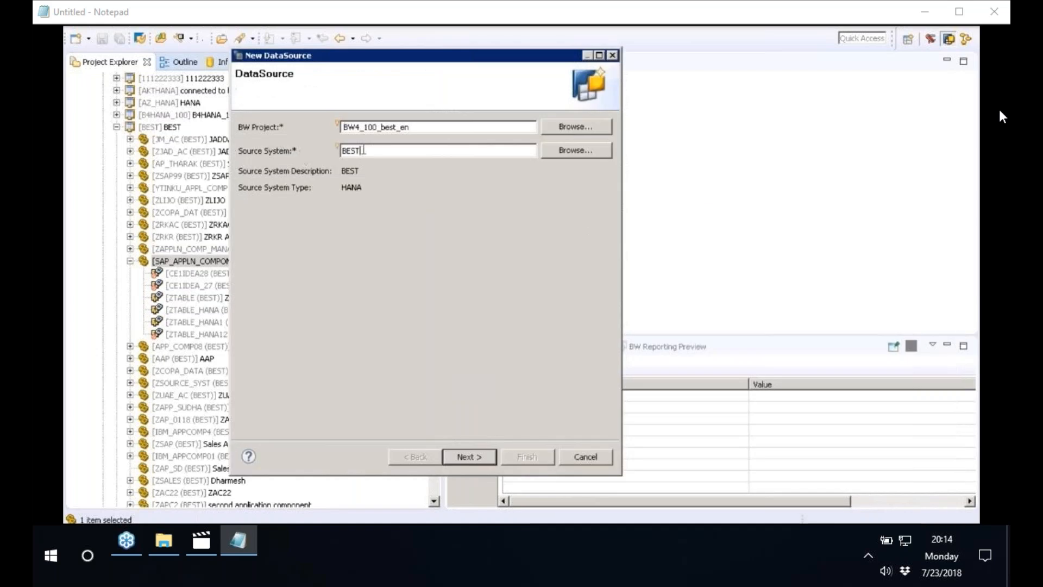
pyautogui.click(473, 457)
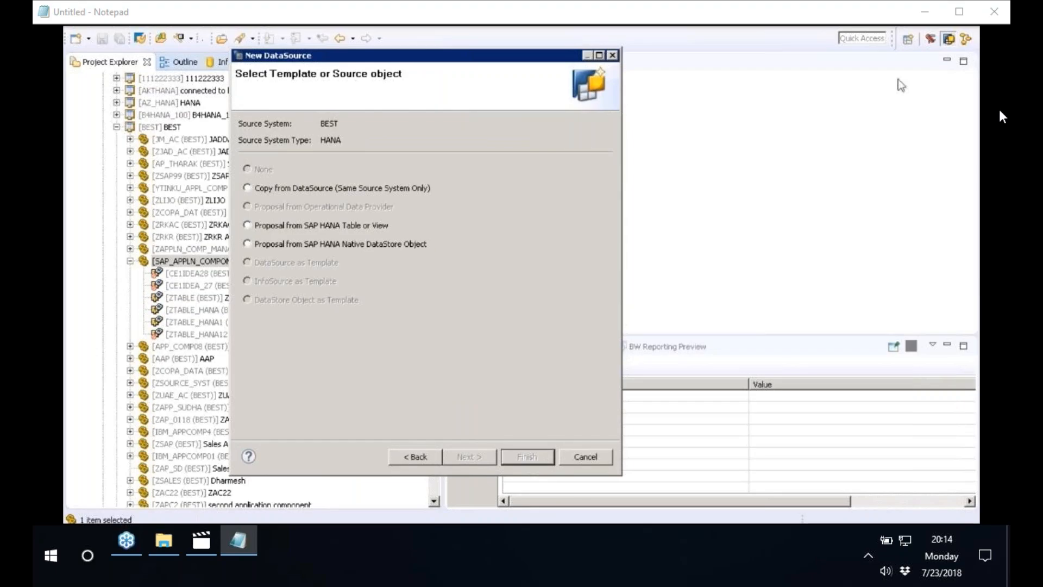
pyautogui.click(316, 227)
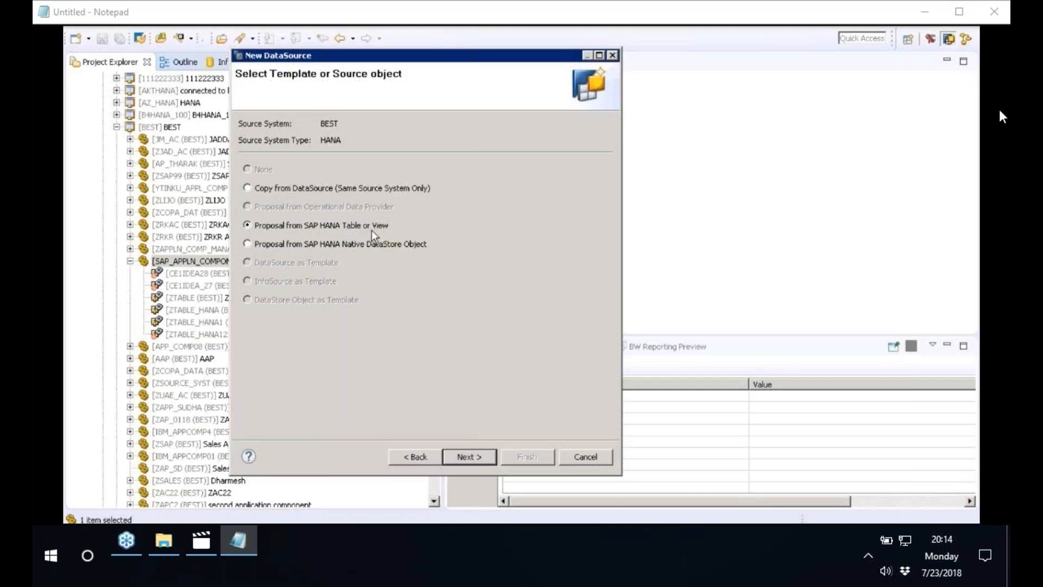
pyautogui.click(478, 458)
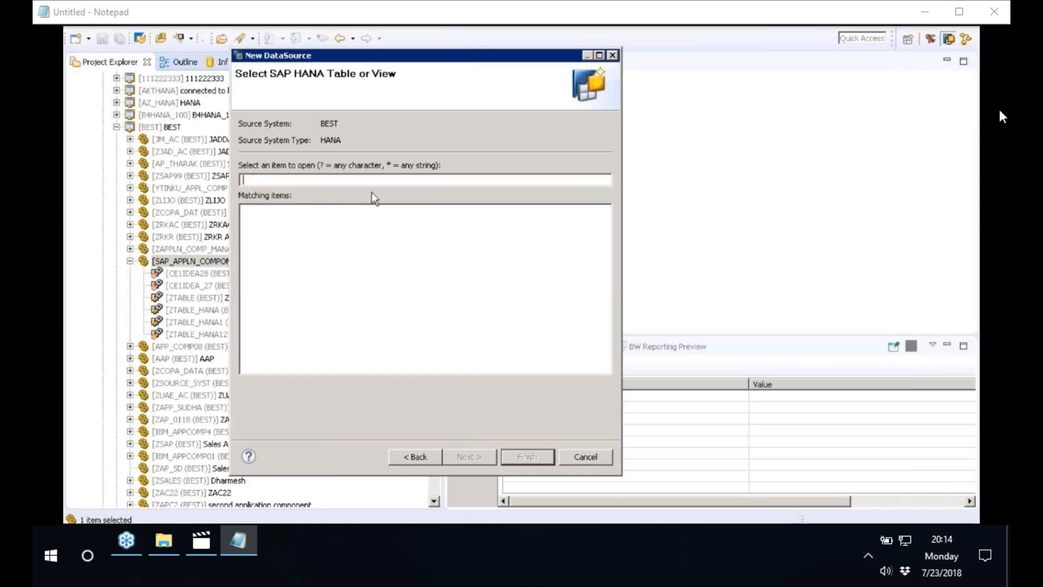
# Search for the HANA table ZCE1IDEA and choose it as the source object of the new DataSource
pyautogui.write('Z')
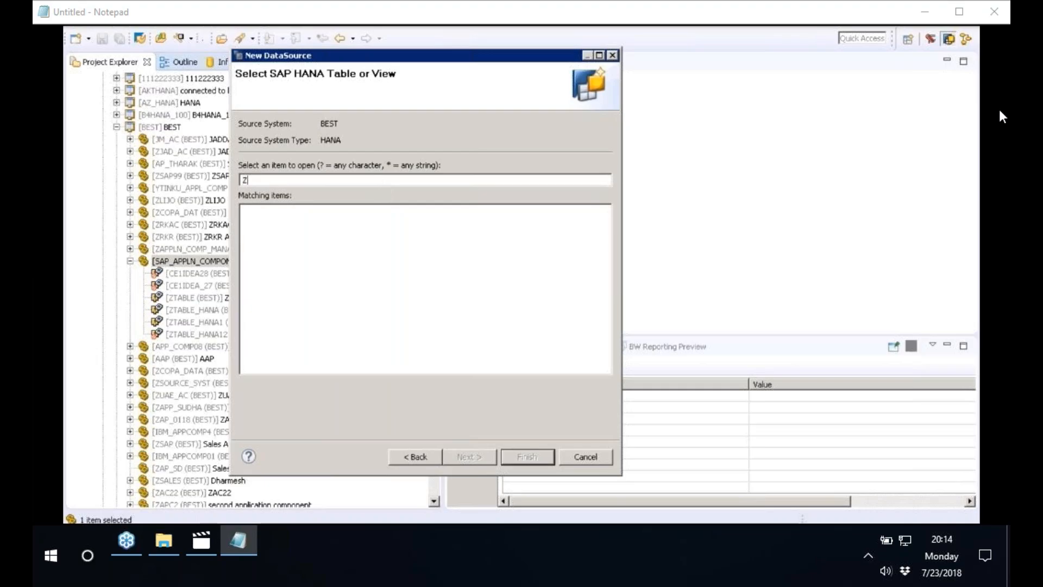
pyautogui.write('CE1ID')
pyautogui.write('EA')
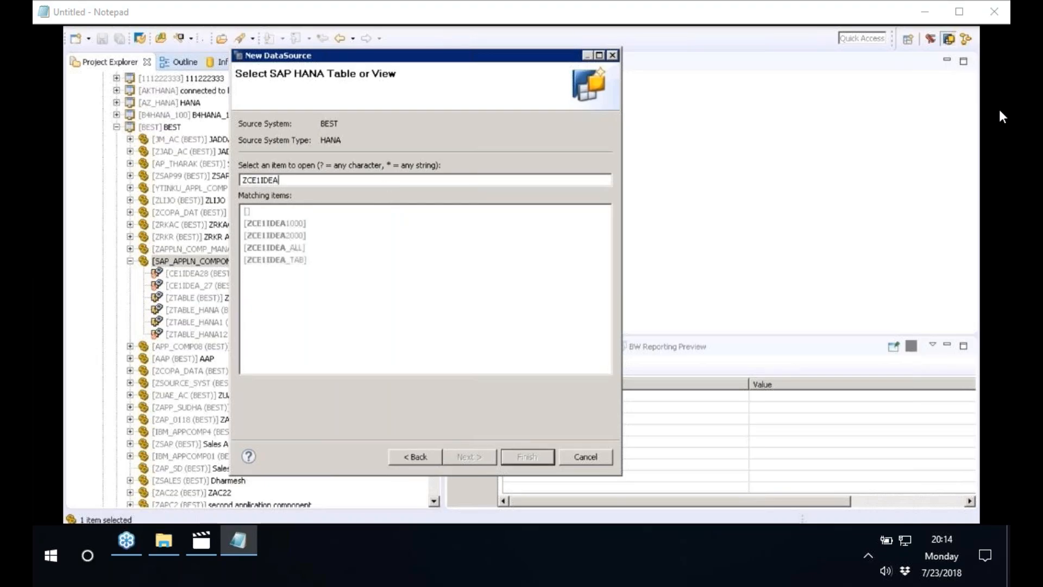
pyautogui.click(267, 212)
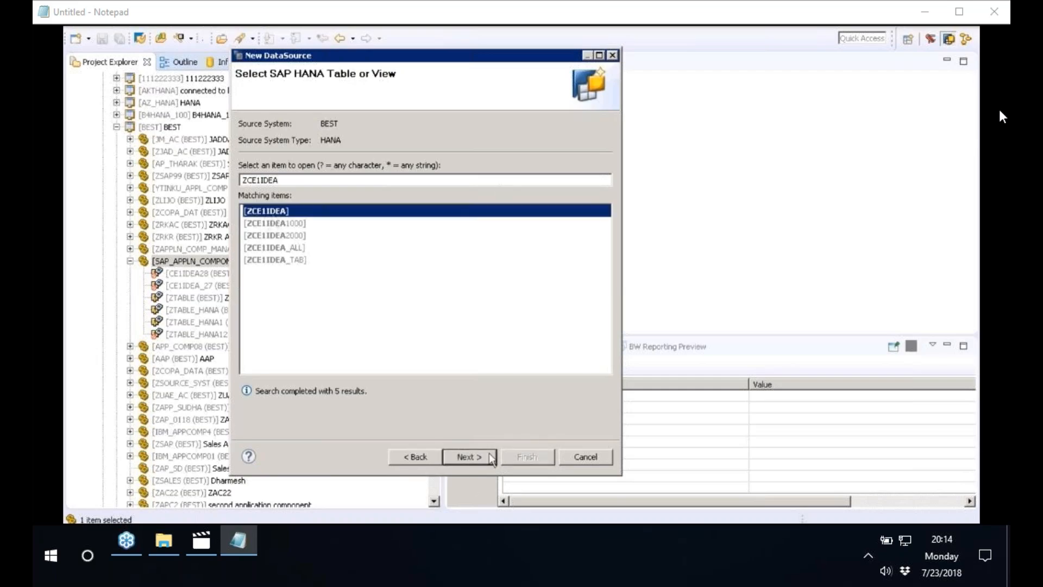
pyautogui.click(474, 461)
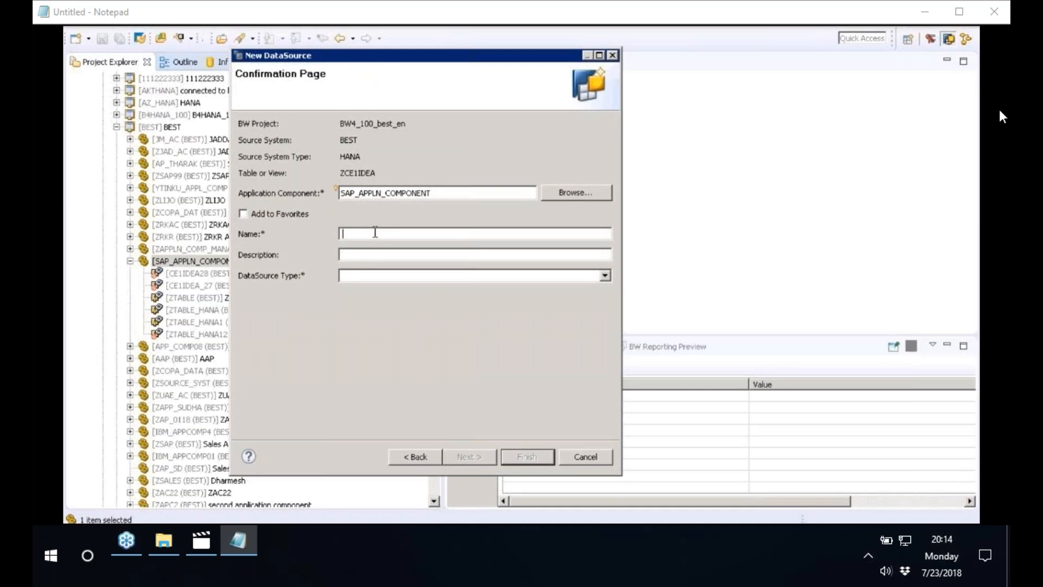
# Enter ZBBP090 as the DataSource's name and description, set its type to Transactional Data and create it
pyautogui.write('ZB')
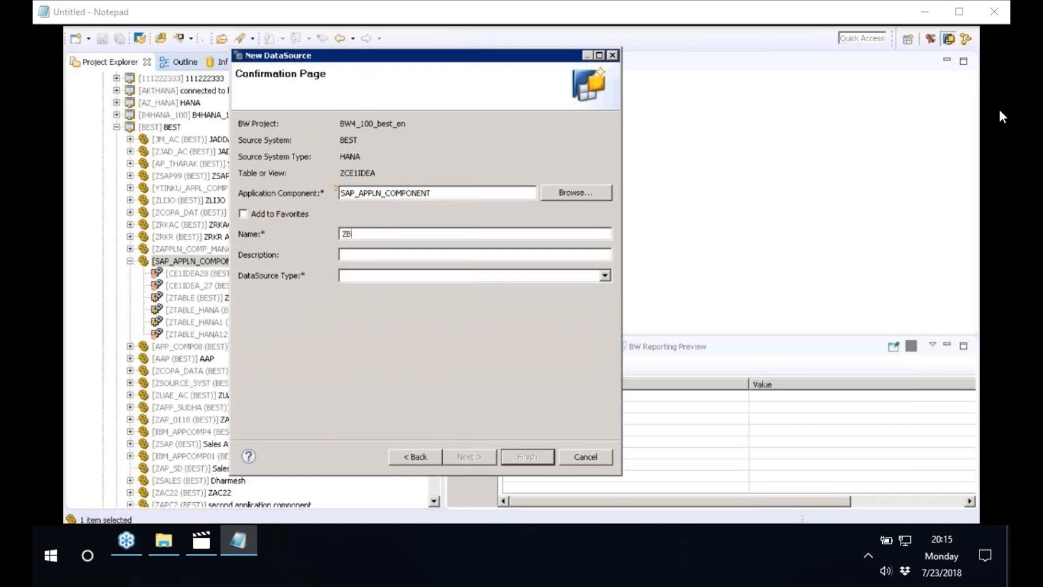
pyautogui.write('BP090')
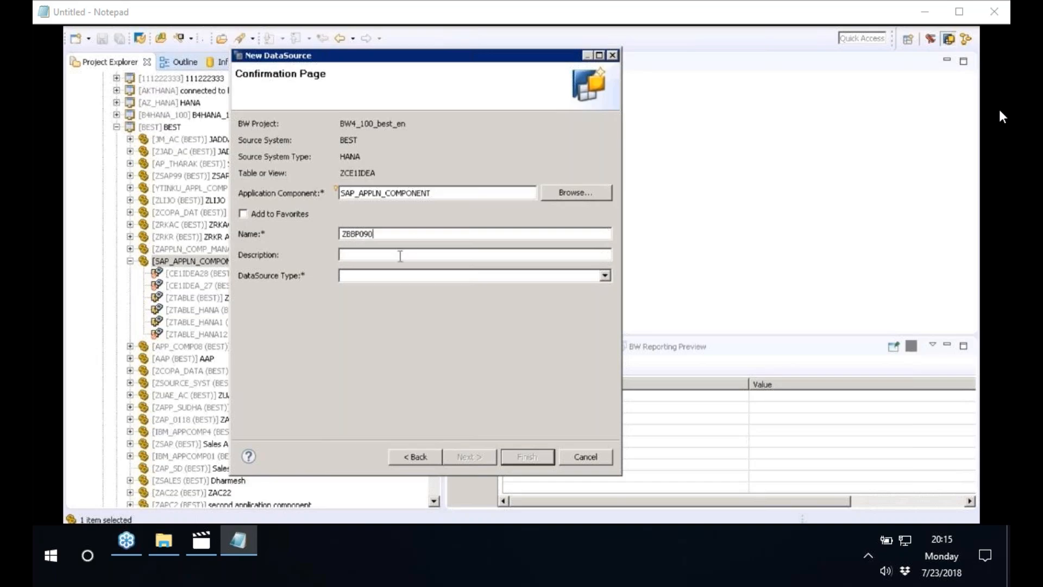
pyautogui.moveTo(409, 238); pyautogui.dragTo(284, 234)
pyautogui.hotkey('ctrl', 'c')
pyautogui.click(379, 259)
pyautogui.hotkey('ctrl', 'v')
pyautogui.click(372, 279)
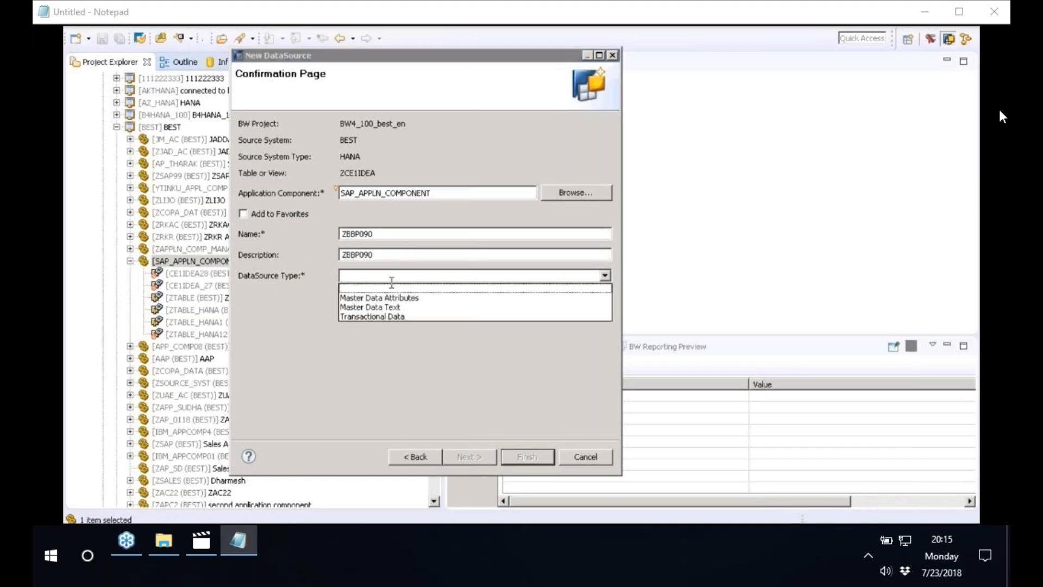
pyautogui.click(403, 317)
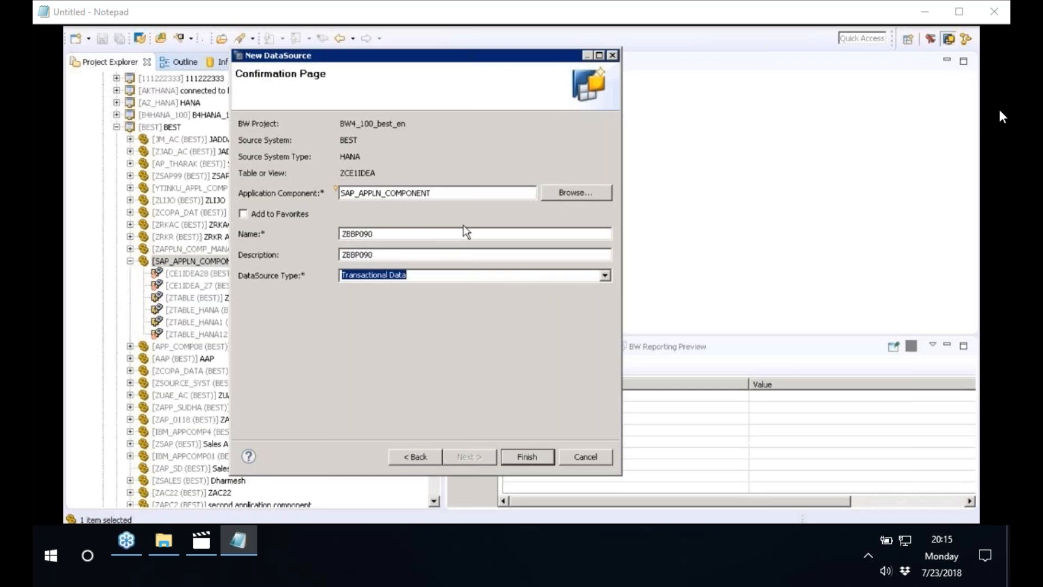
pyautogui.click(526, 456)
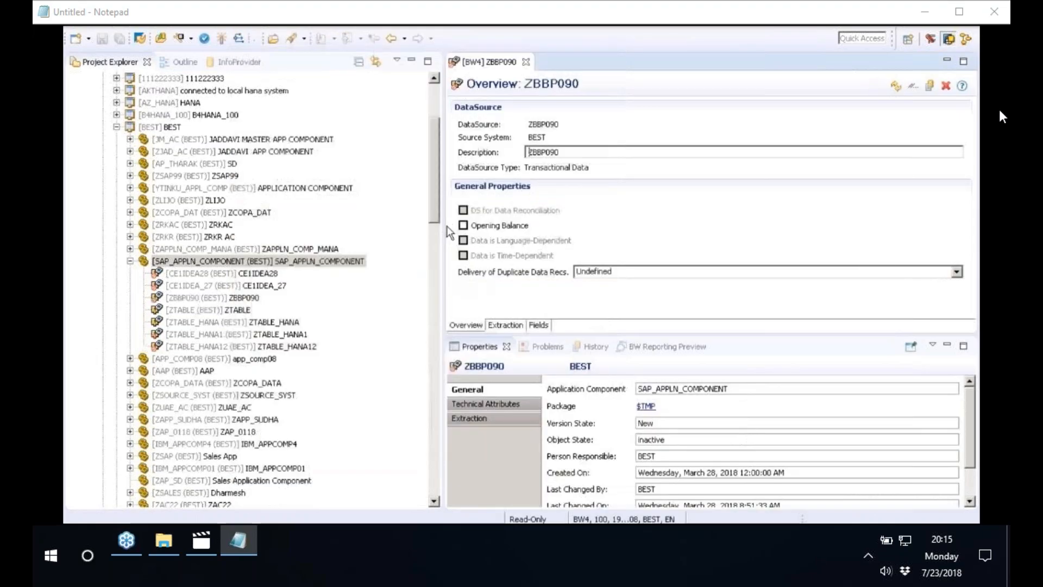
# Widen the editor area, show the Fields of DataSource ZBBP090 and activate the DataSource
pyautogui.moveTo(447, 226); pyautogui.dragTo(237, 192)
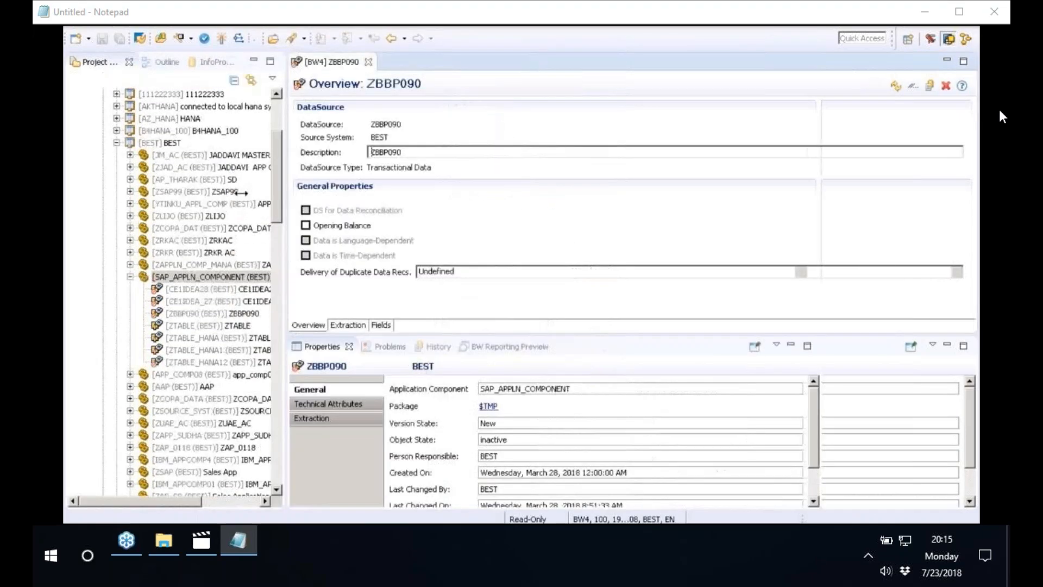
pyautogui.click(332, 325)
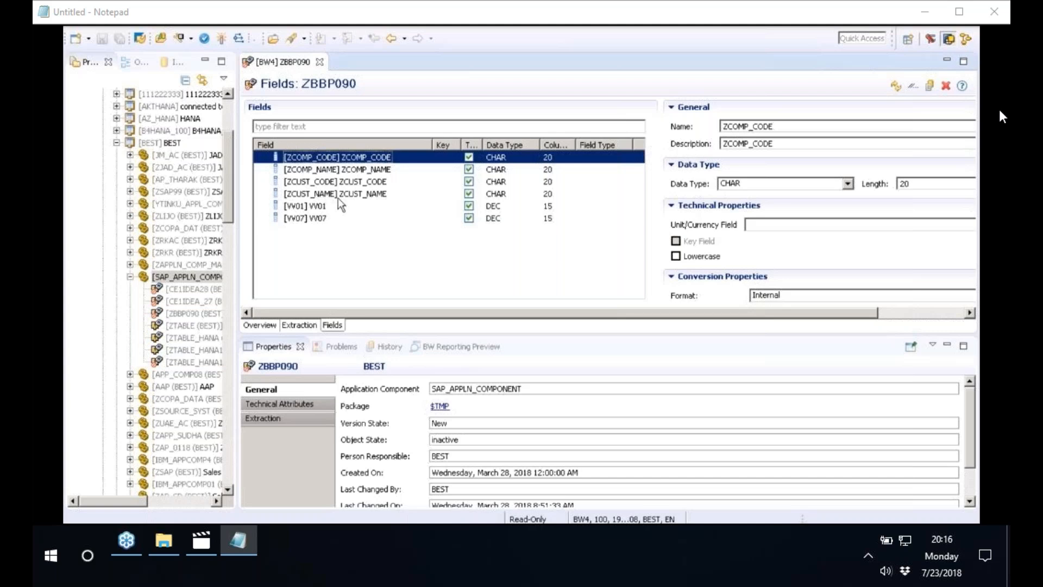
pyautogui.click(224, 40)
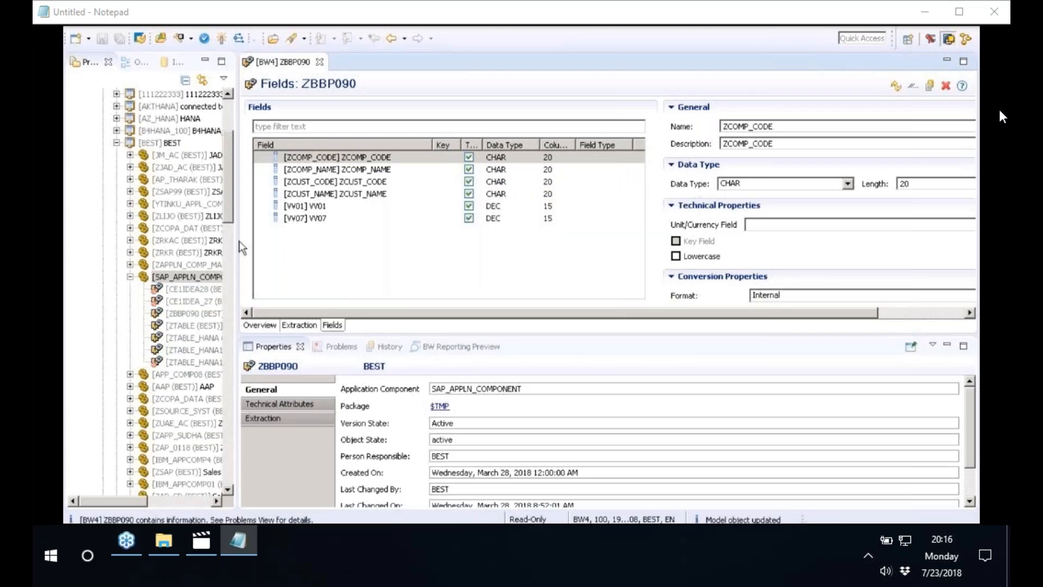
# Widen the Project Explorer and refresh the SAP_APPLN_COMPONENT application component
pyautogui.moveTo(256, 238); pyautogui.dragTo(448, 237)
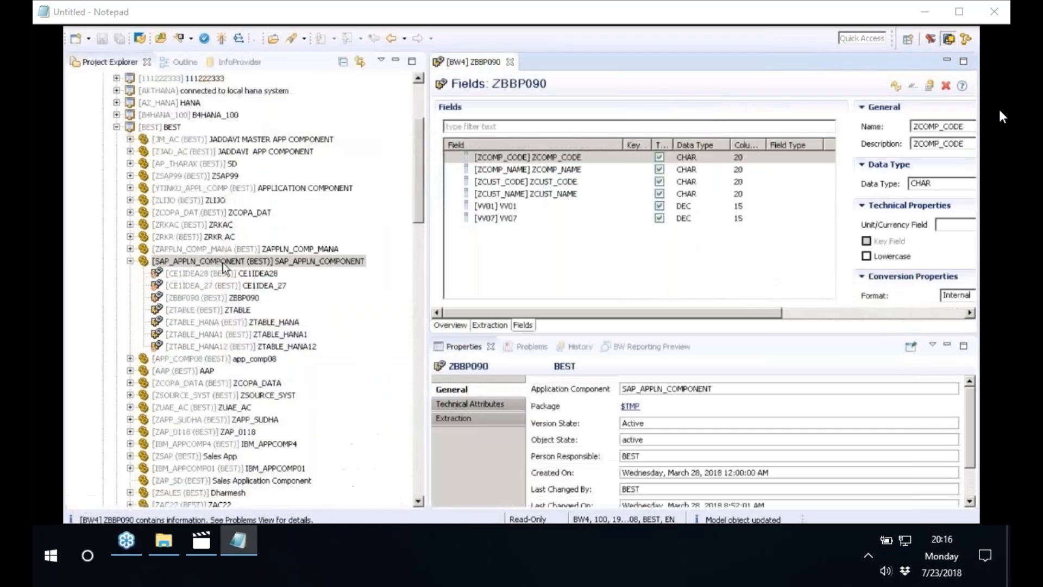
pyautogui.rightClick(223, 264)
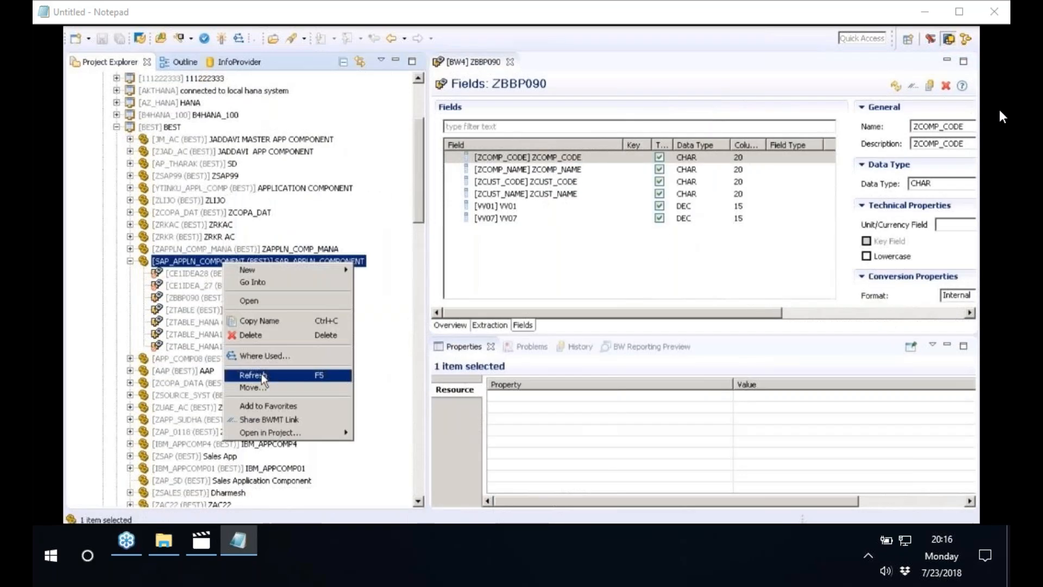
pyautogui.click(261, 373)
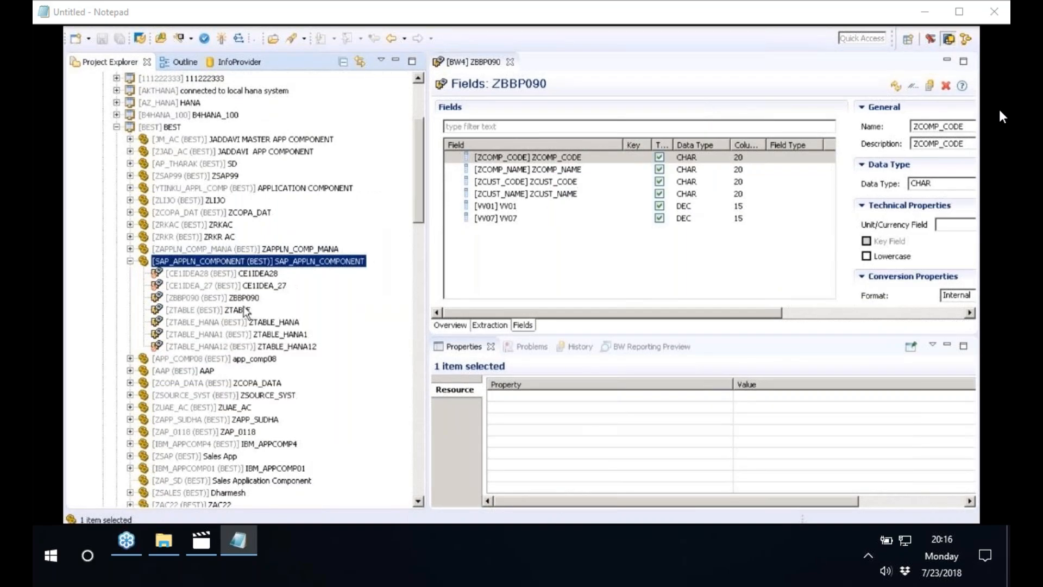
# Explore the data flow of DataSource ZBBP090 and name the new Open ODS View in it ZBBP090
pyautogui.click(184, 300)
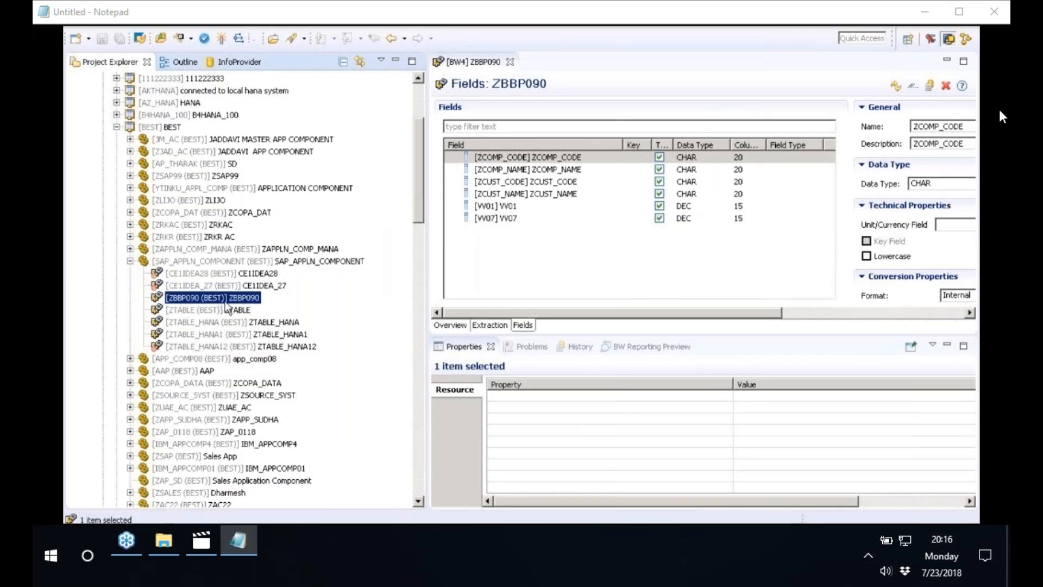
pyautogui.rightClick(227, 307)
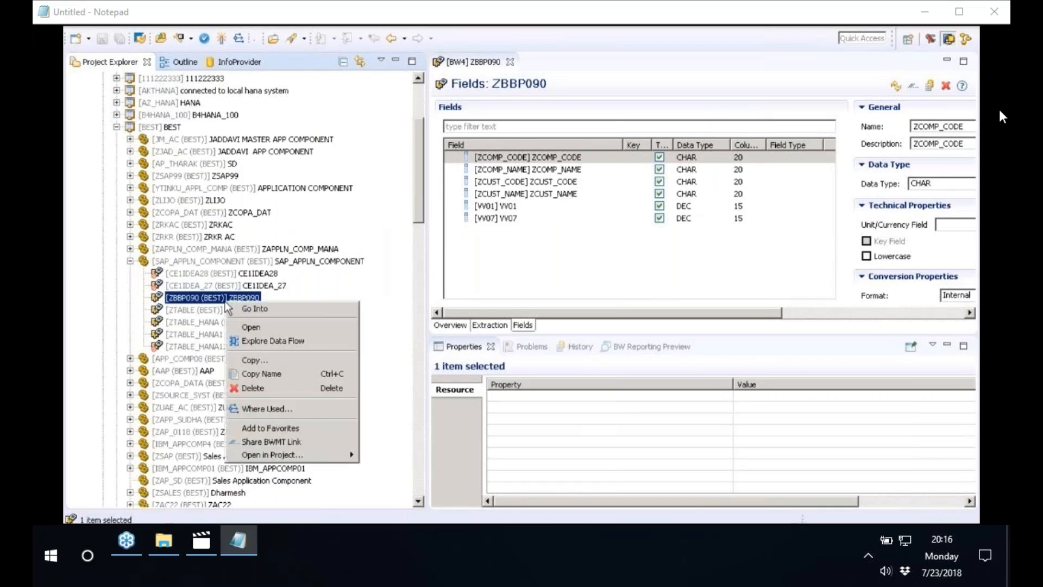
pyautogui.click(270, 342)
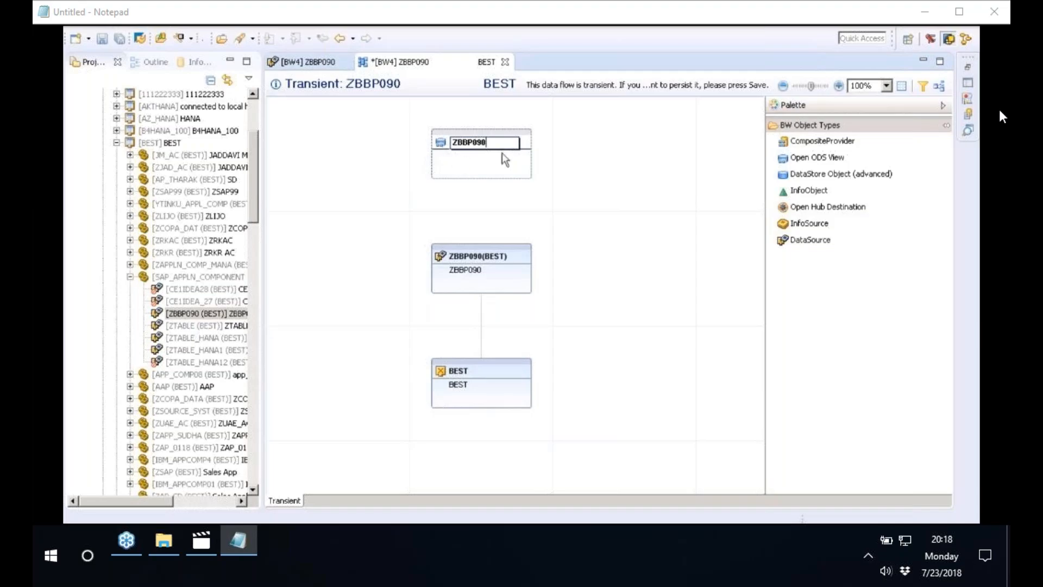
pyautogui.click(512, 162)
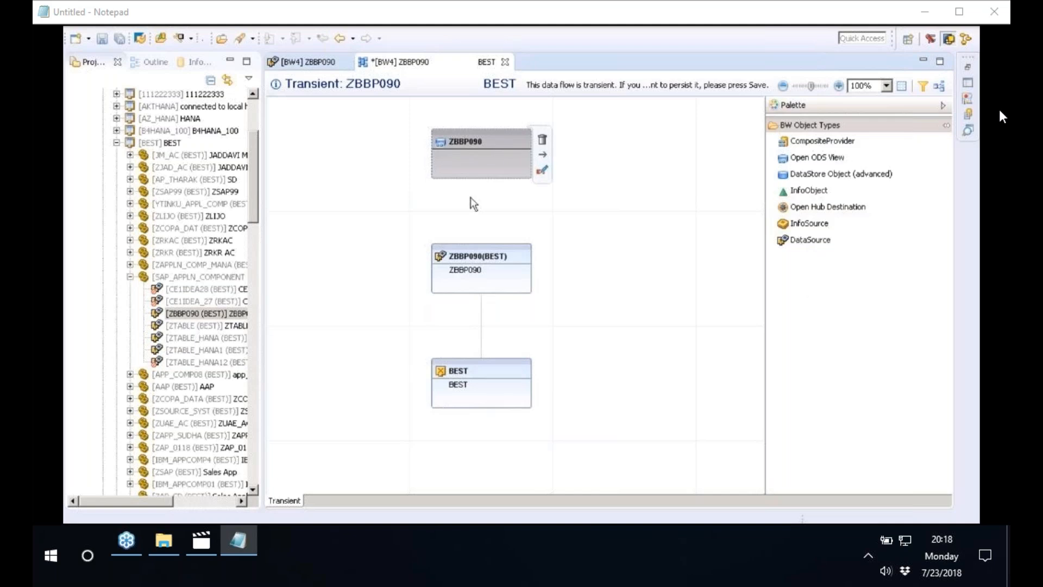
# Start creating the Open ODS View ZBBP090 from the data flow and set its InfoArea to 0ECC_CRM (ERP Analytics)
pyautogui.doubleClick(486, 142)
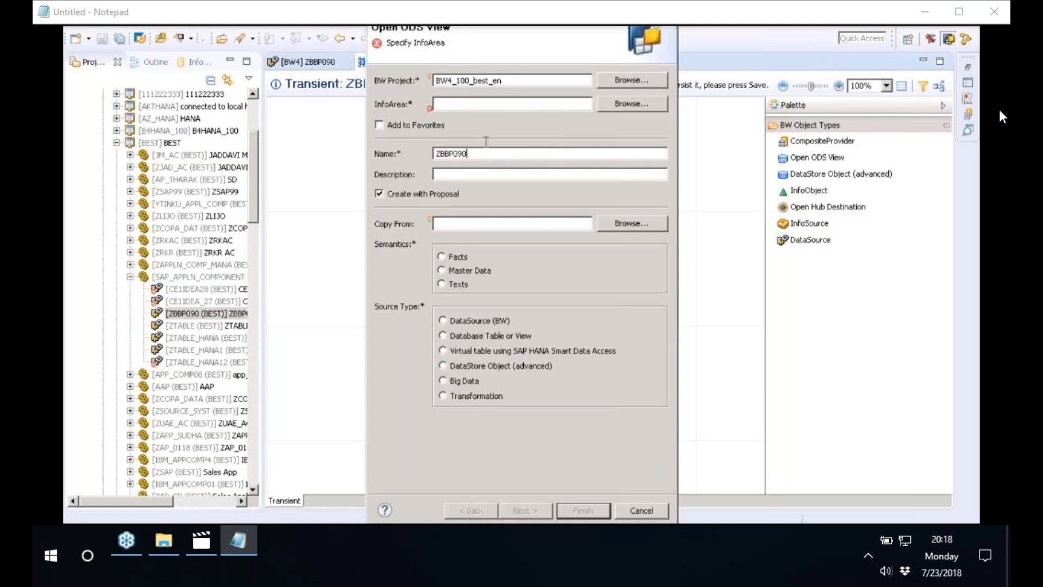
pyautogui.click(513, 105)
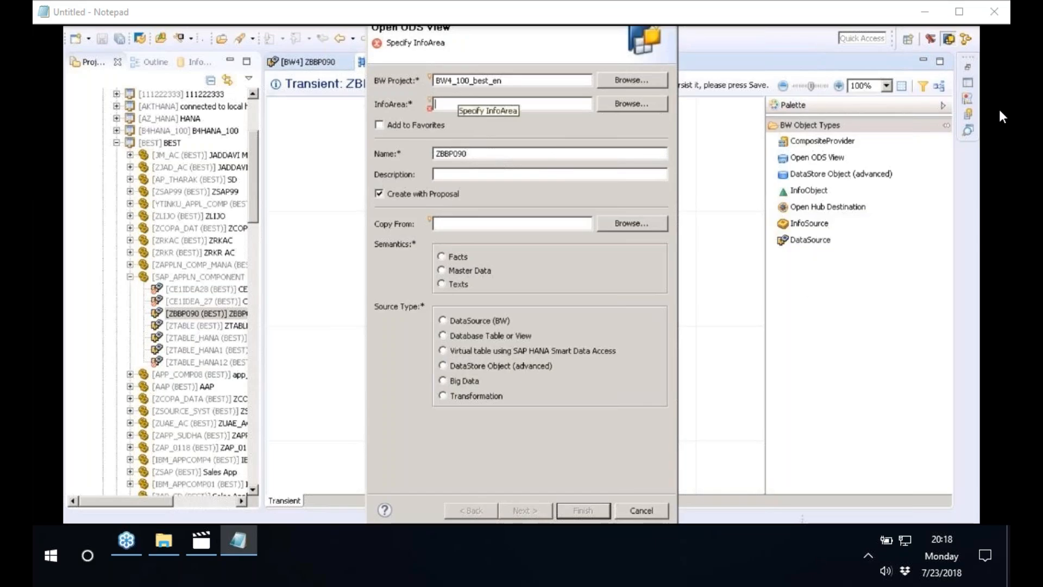
pyautogui.click(627, 103)
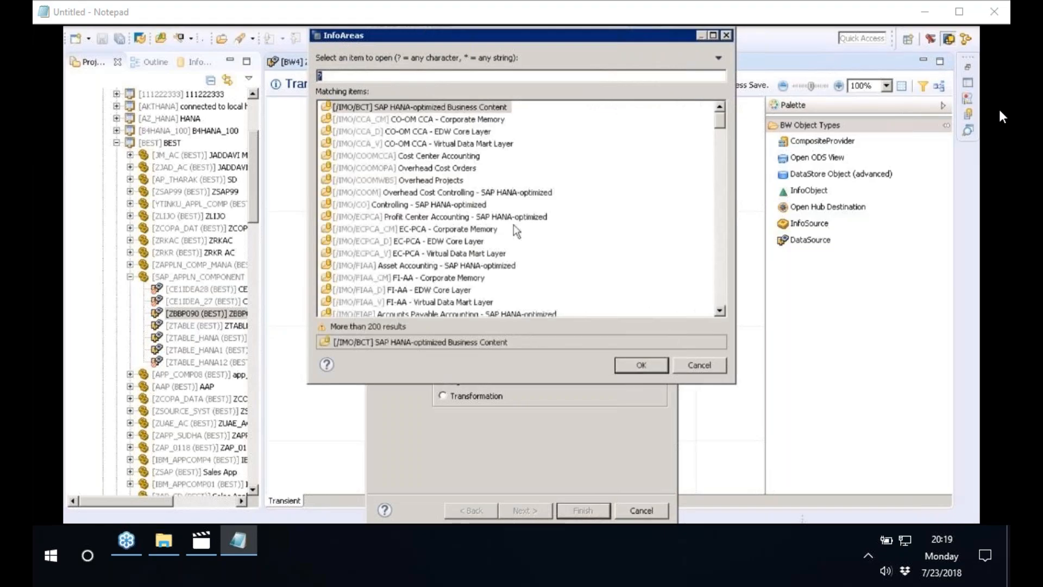
pyautogui.scroll(-1, 671, 157)
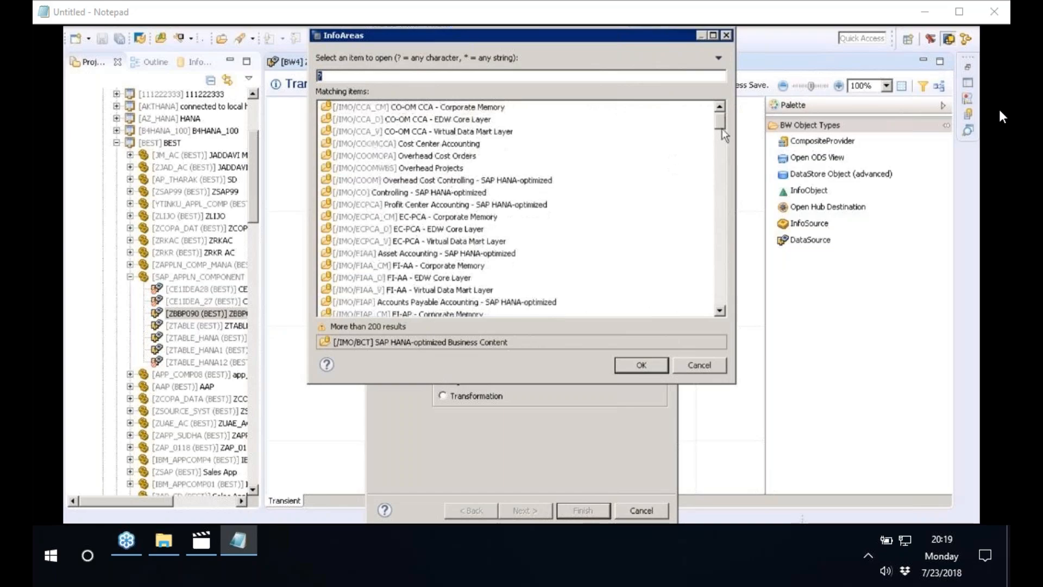
pyautogui.moveTo(722, 129); pyautogui.dragTo(714, 214)
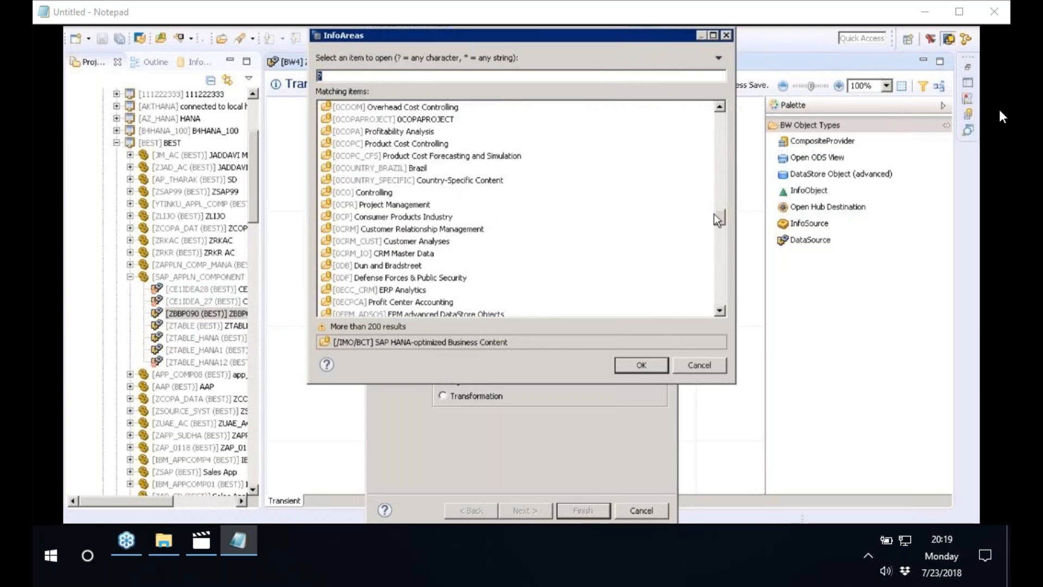
pyautogui.click(390, 293)
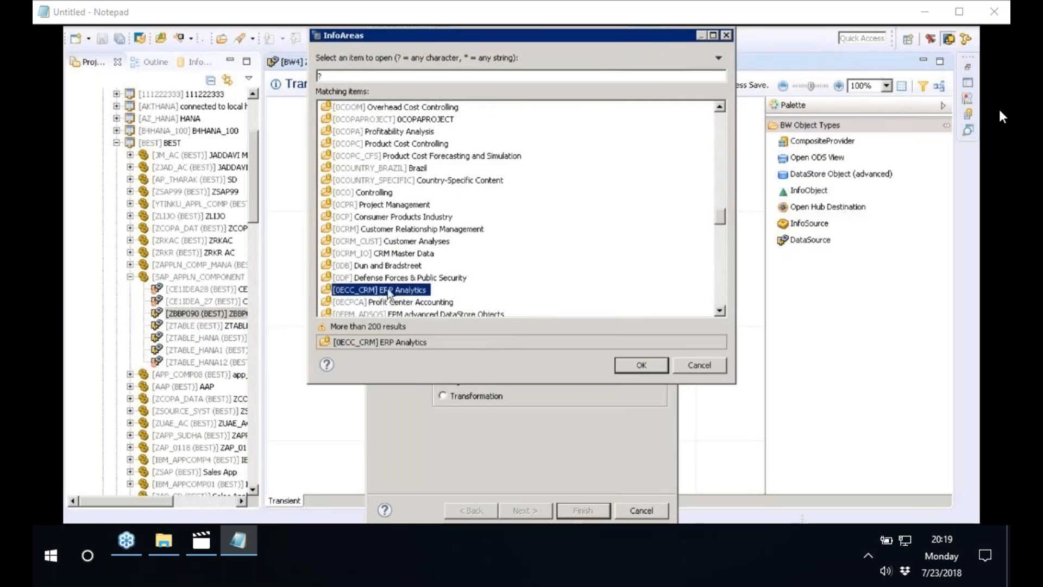
pyautogui.click(642, 364)
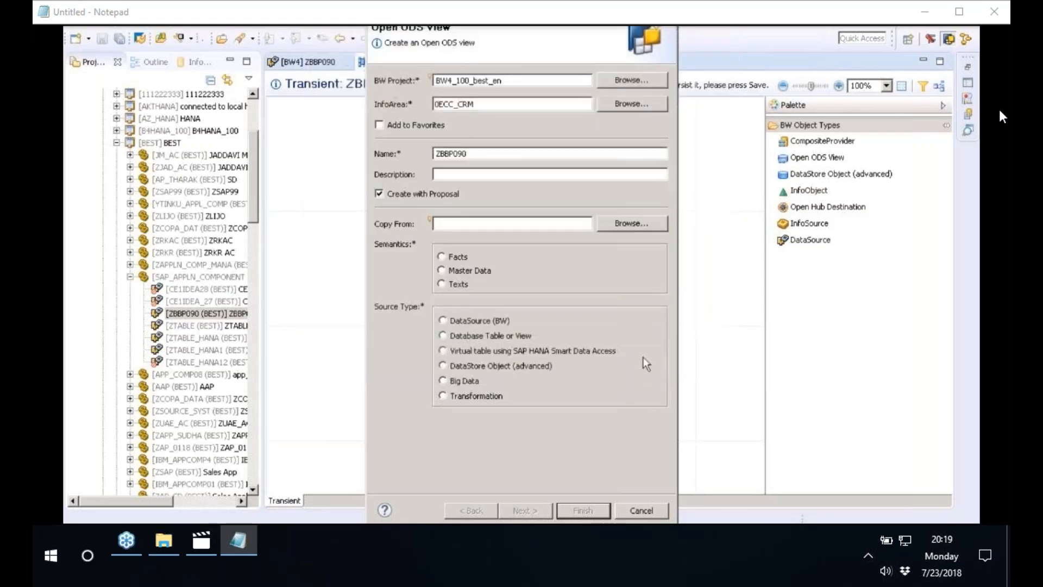
# Describe the Open ODS View as ZBBP090, set its semantics to Facts and its source type to DataSource (BW), and continue to the DataSource selection
pyautogui.moveTo(470, 154); pyautogui.dragTo(410, 154)
pyautogui.hotkey('ctrl', 'c')
pyautogui.click(498, 170)
pyautogui.hotkey('ctrl', 'v')
pyautogui.click(451, 258)
pyautogui.click(466, 322)
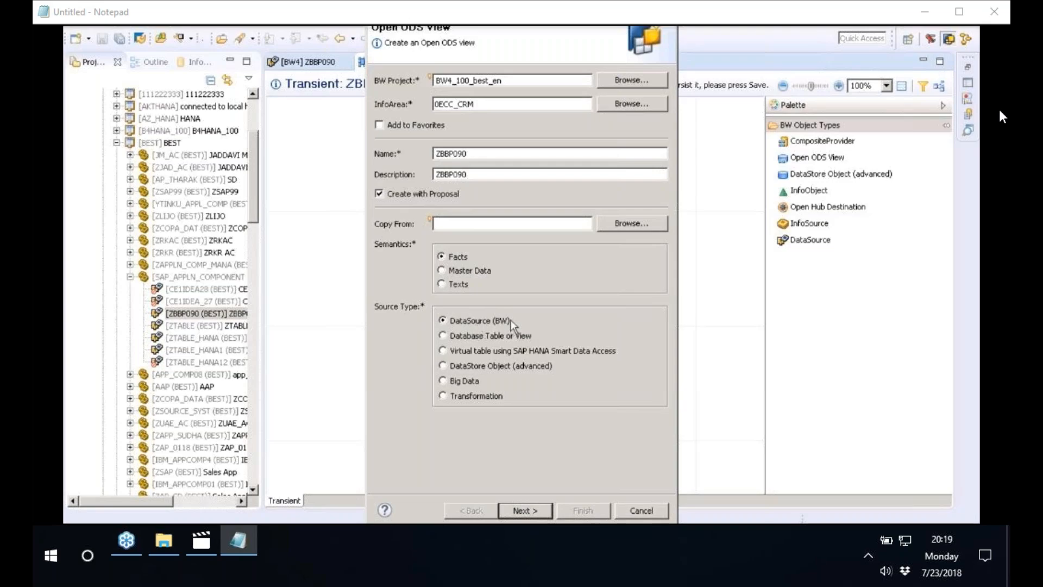
pyautogui.click(530, 514)
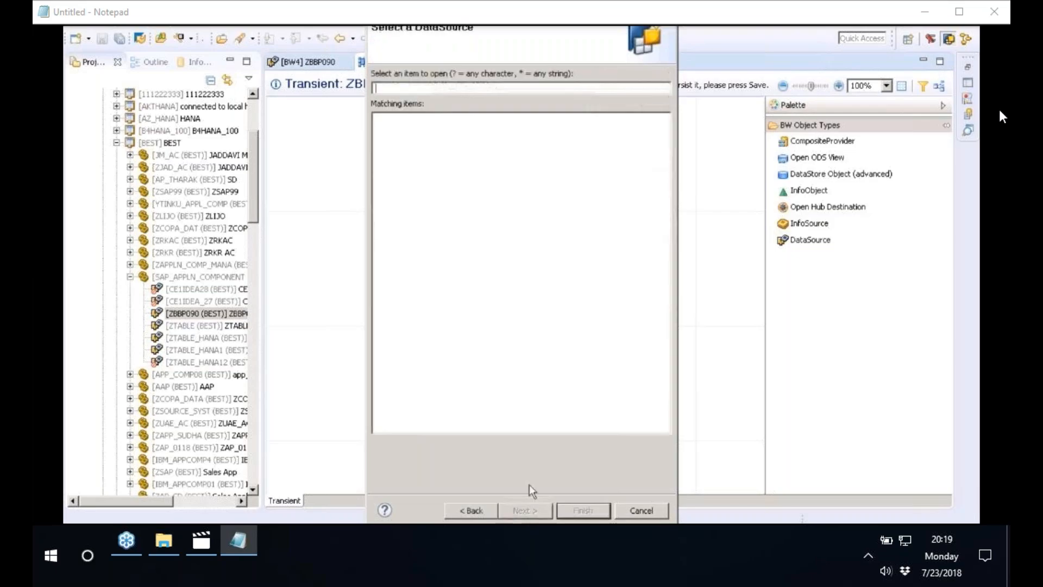
# Search for ZBBP090, choose DataSource ZBBP090 of source system BEST and finish creating the Open ODS View
pyautogui.moveTo(443, 29); pyautogui.dragTo(680, 345)
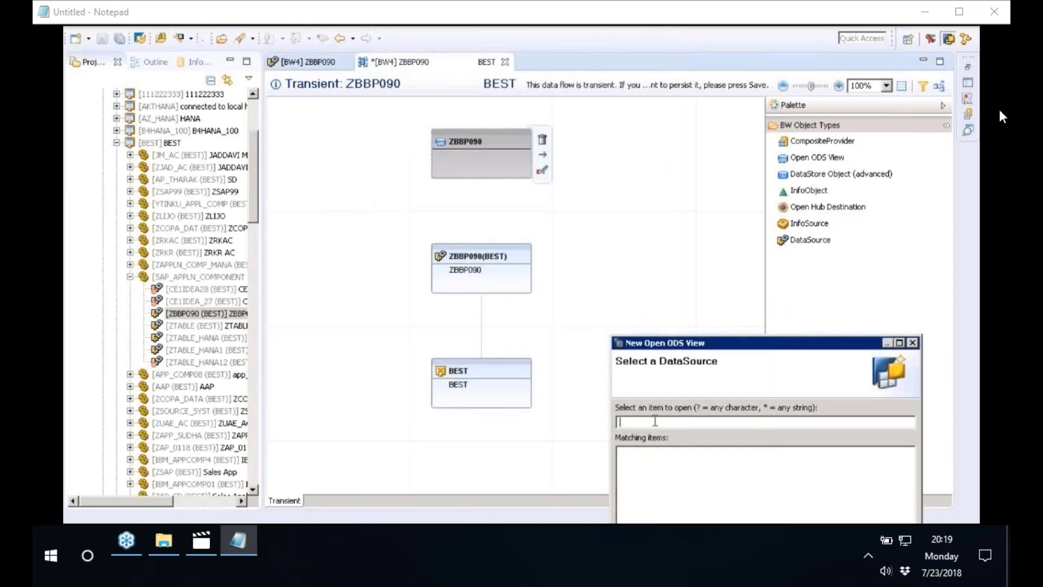
pyautogui.write('Z')
pyautogui.write('BBP')
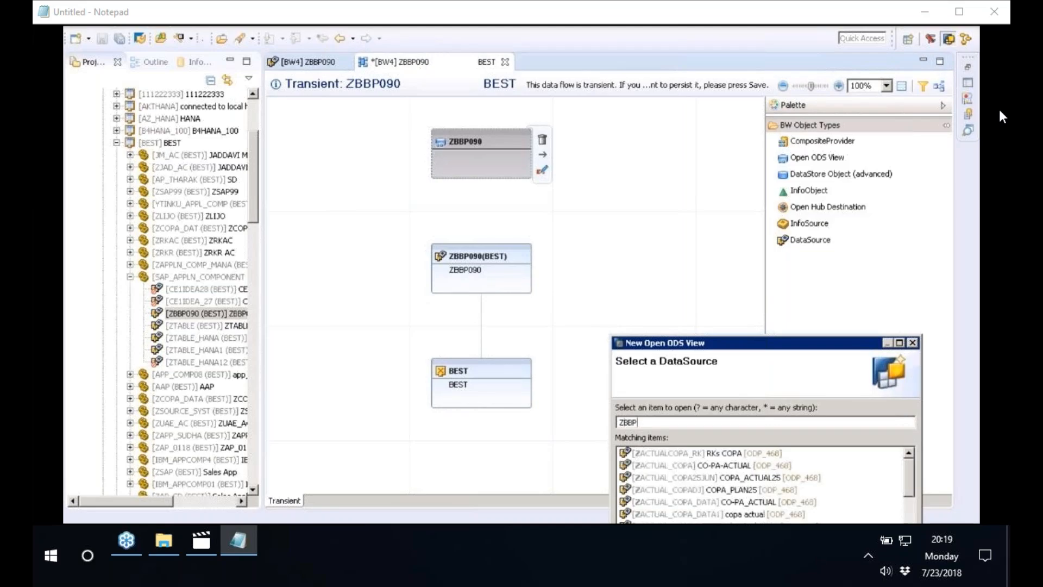
pyautogui.write('090')
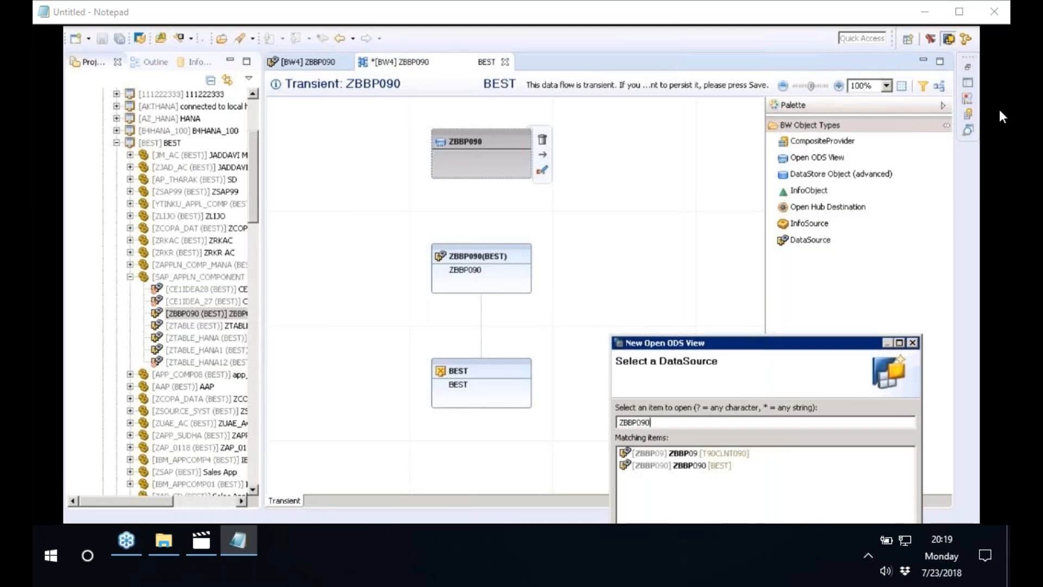
pyautogui.moveTo(685, 337); pyautogui.dragTo(435, 26)
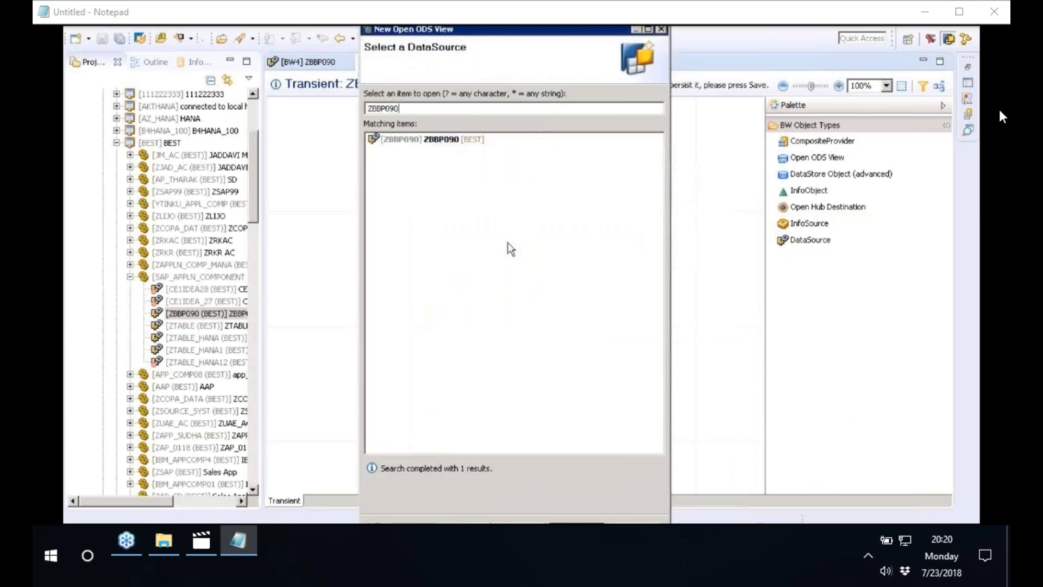
pyautogui.click(368, 30)
pyautogui.click(366, 34)
pyautogui.moveTo(361, 27); pyautogui.dragTo(384, 218)
pyautogui.moveTo(477, 223); pyautogui.dragTo(470, 71)
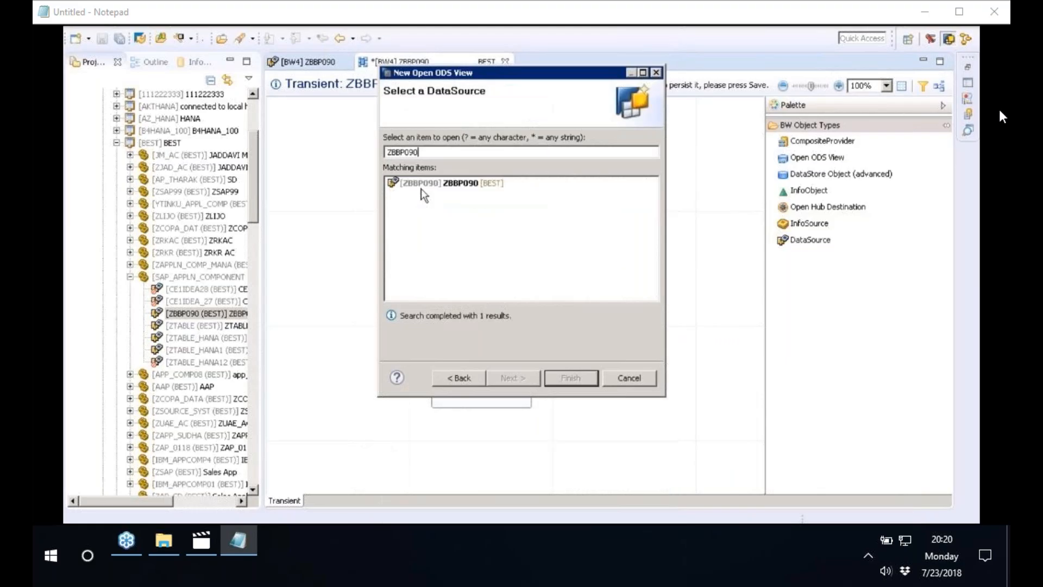
pyautogui.click(422, 188)
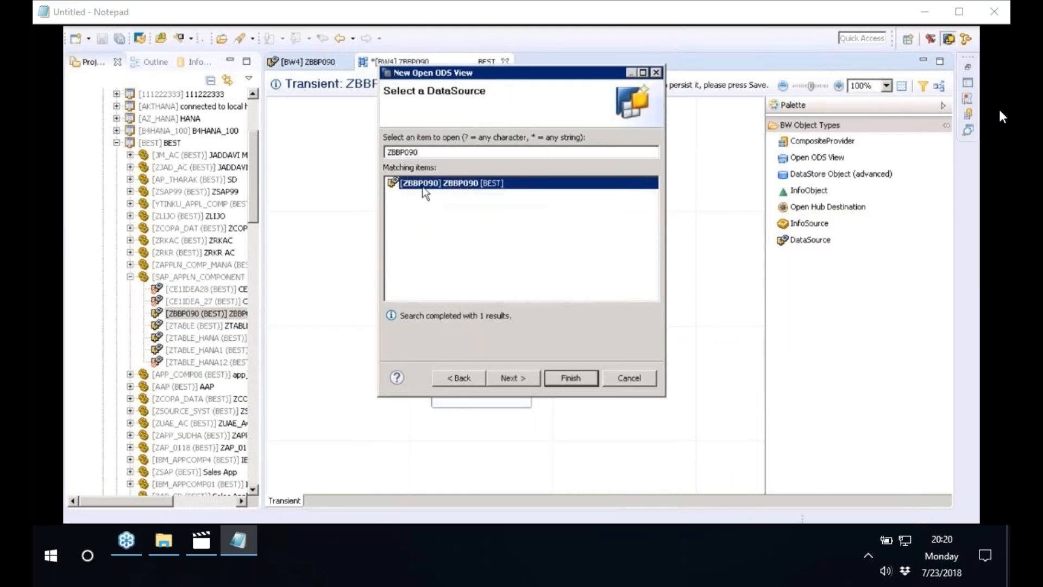
pyautogui.click(504, 378)
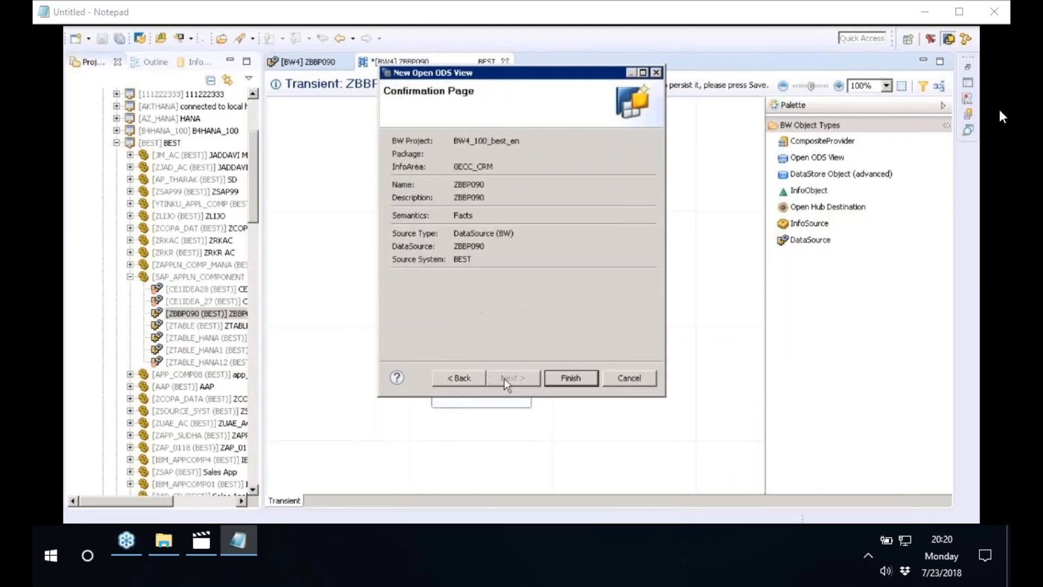
pyautogui.click(565, 379)
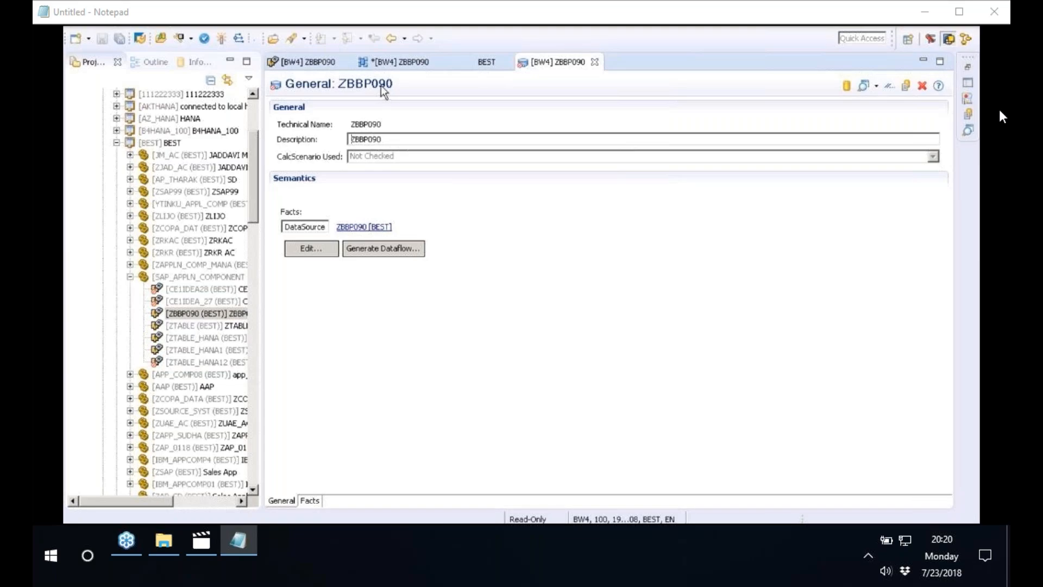
# Examine the characteristics and key figures among the Facts view fields of Open ODS View ZBBP090 in a widened editor
pyautogui.click(313, 502)
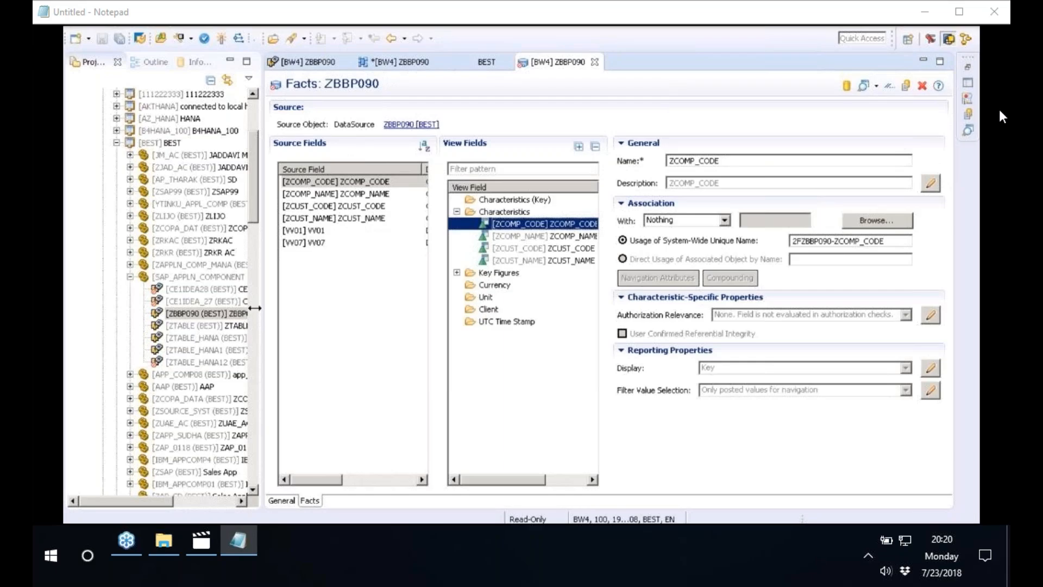
pyautogui.moveTo(255, 308); pyautogui.dragTo(154, 308)
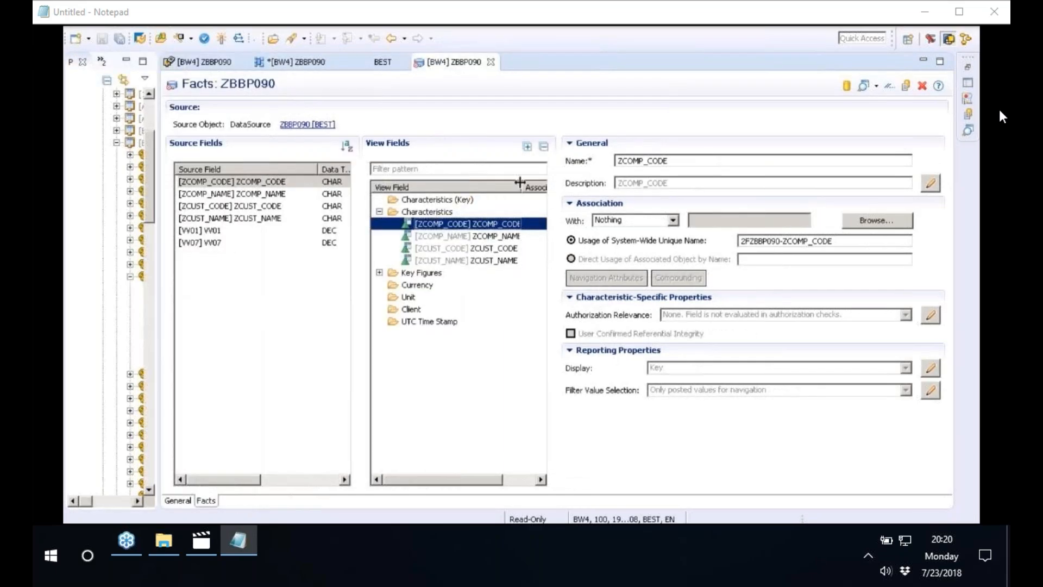
pyautogui.click(467, 260)
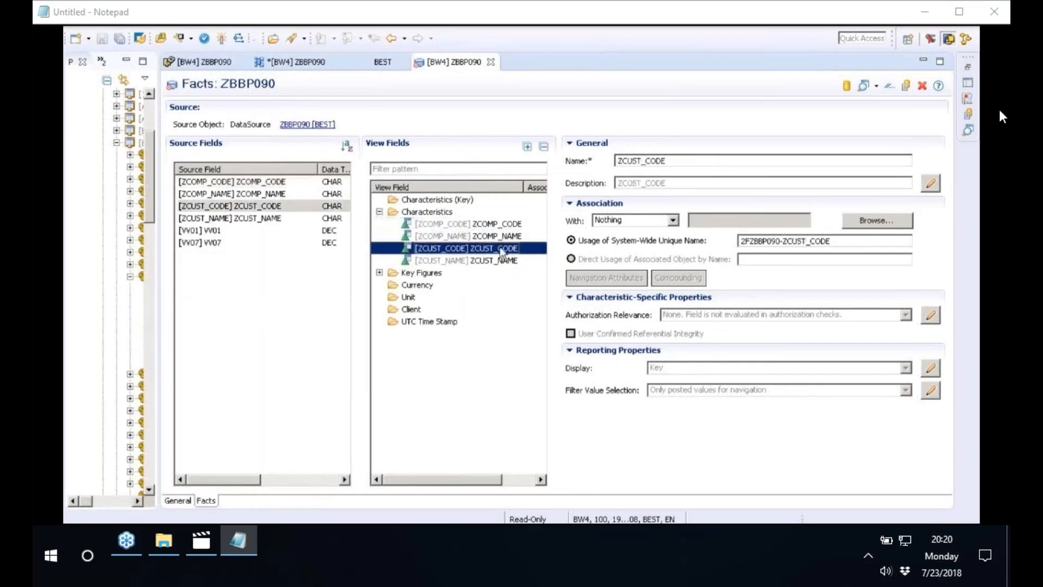
pyautogui.click(380, 273)
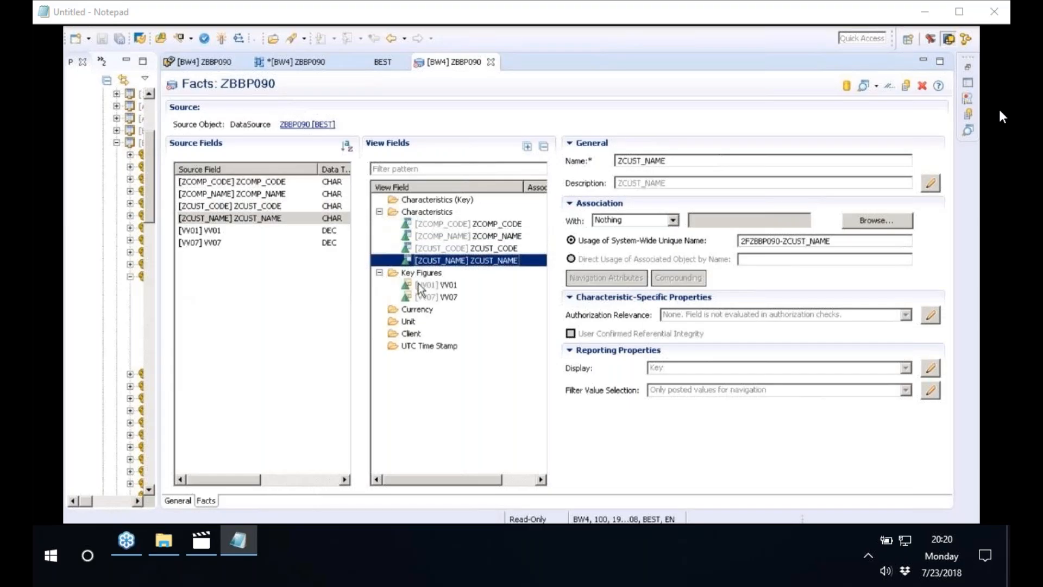
pyautogui.click(420, 286)
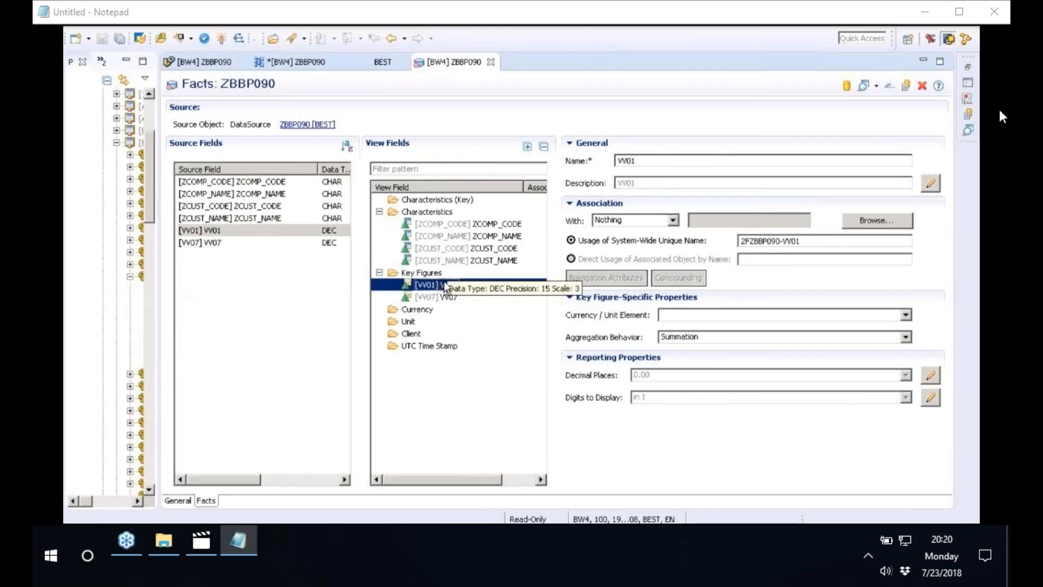
pyautogui.click(430, 298)
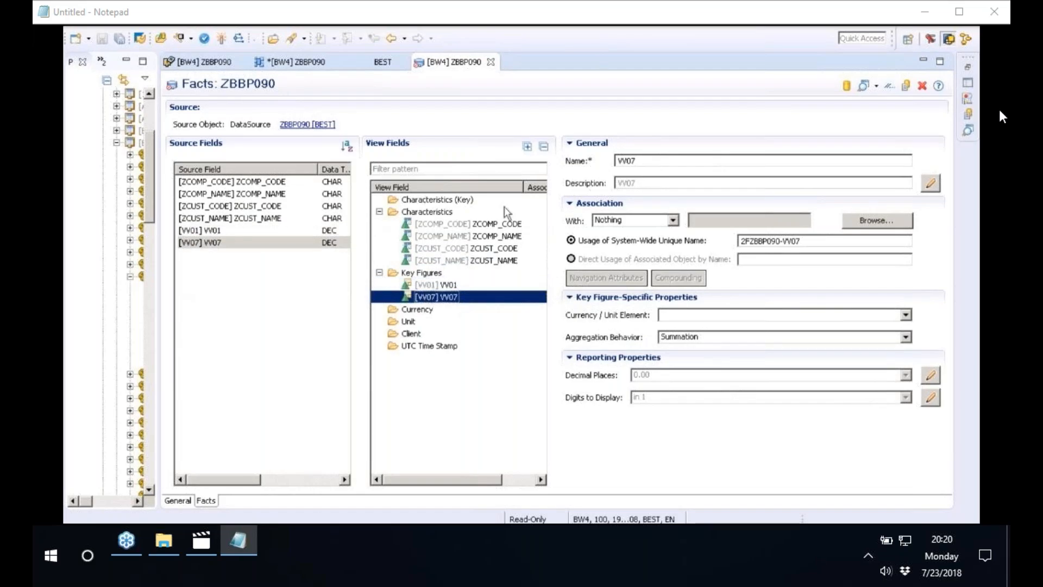
# Activate Open ODS View ZBBP090 and show its data in a widened reporting preview using Analytics List UIBB
pyautogui.click(223, 43)
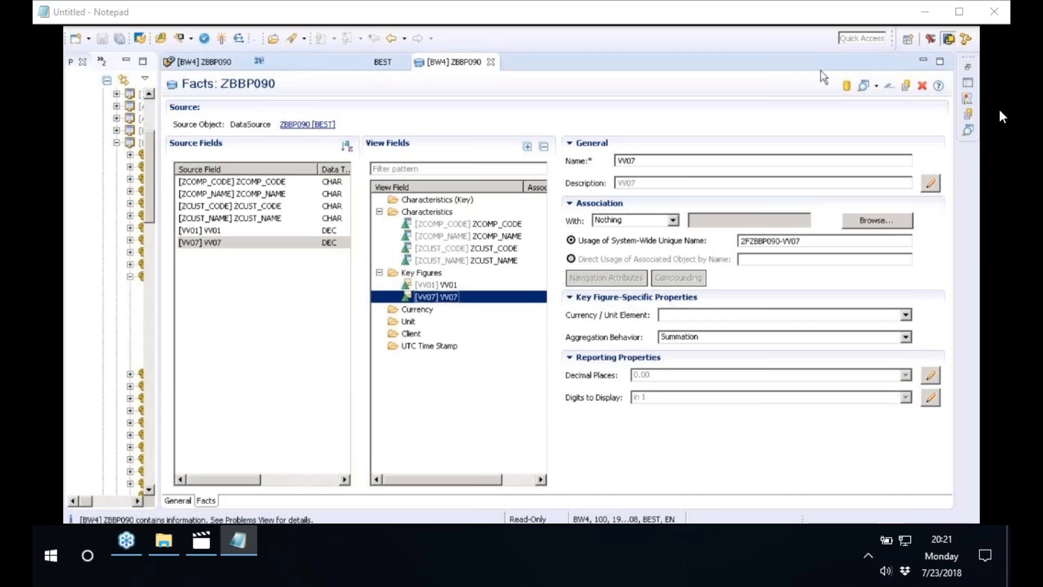
pyautogui.click(876, 85)
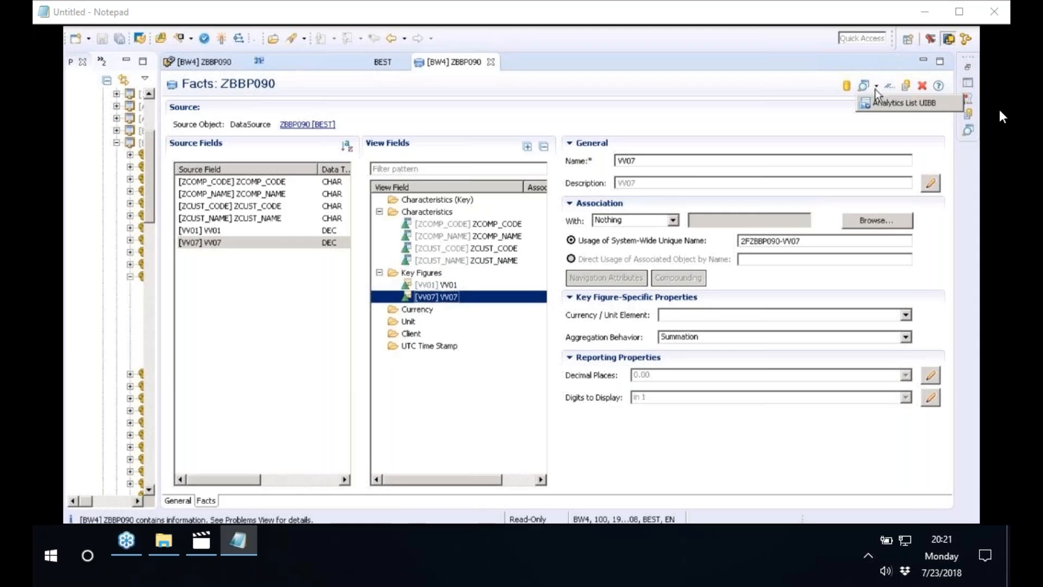
pyautogui.click(896, 103)
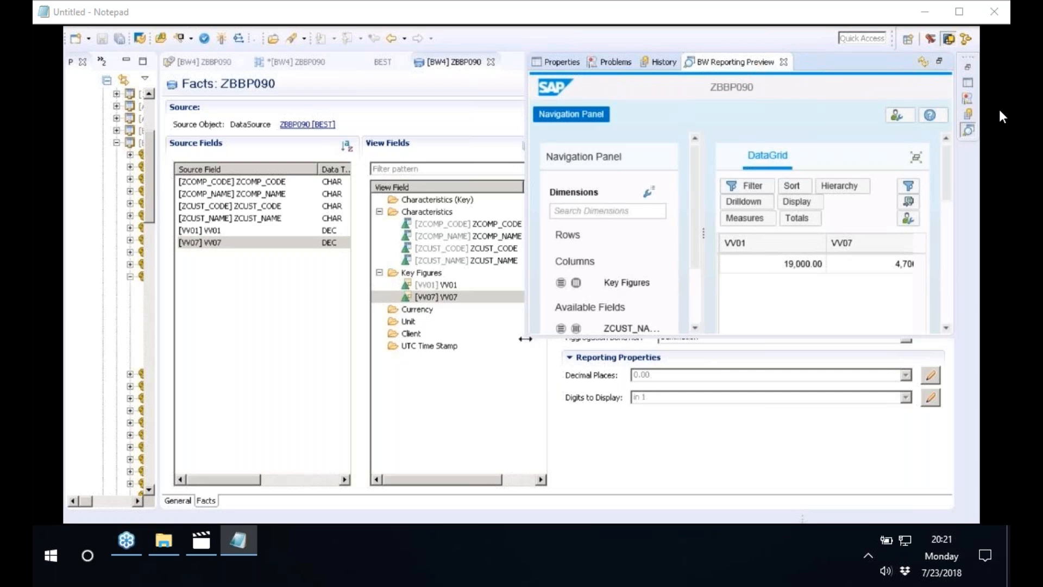
pyautogui.moveTo(527, 335); pyautogui.dragTo(272, 372)
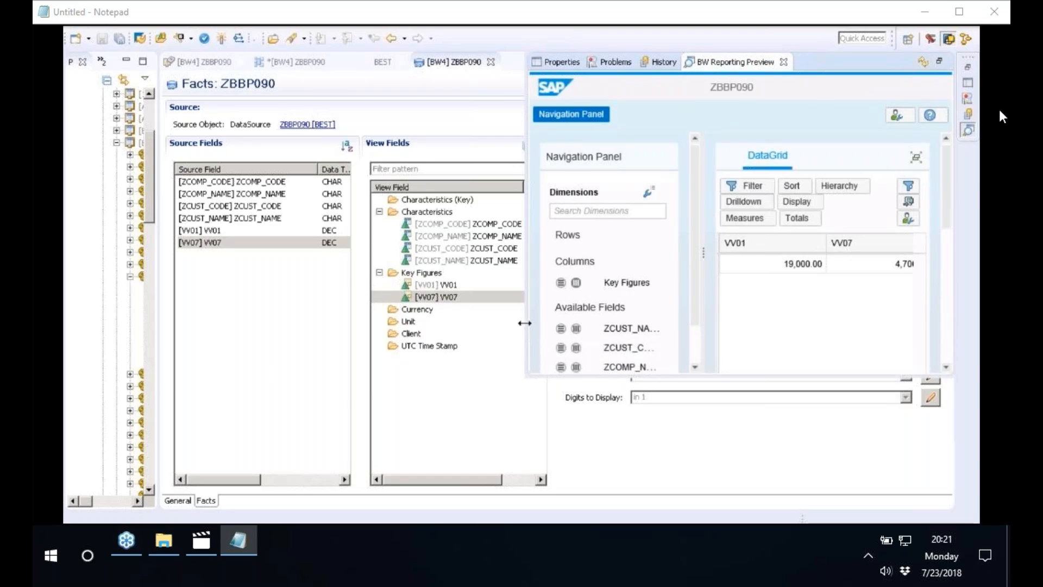
pyautogui.moveTo(524, 322); pyautogui.dragTo(261, 288)
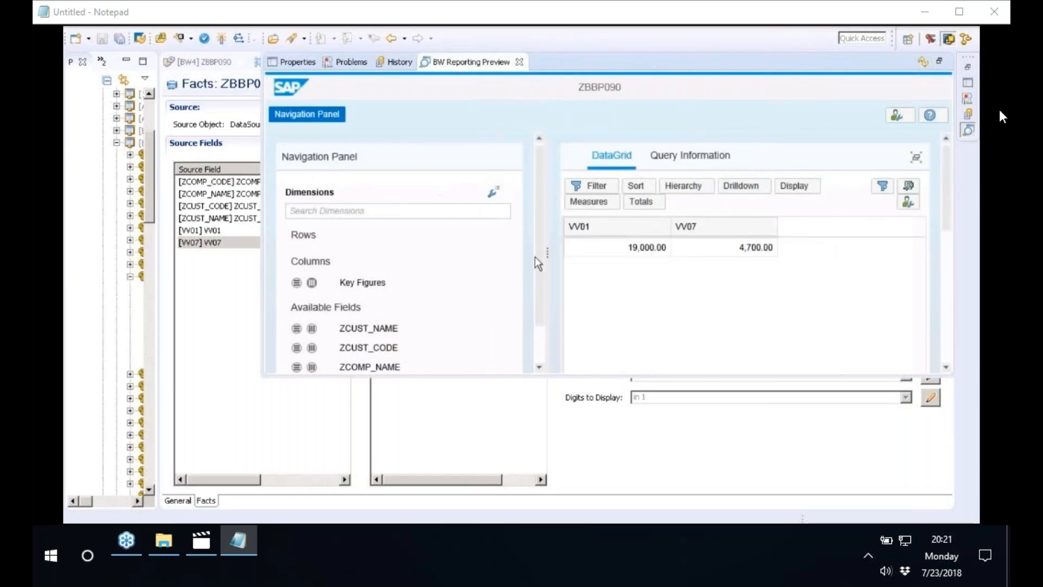
# Break down the previewed key figures by adding ZCUST_CODE and ZCOMP_NAME to the rows
pyautogui.scroll(-2, 314, 302)
pyautogui.click(297, 302)
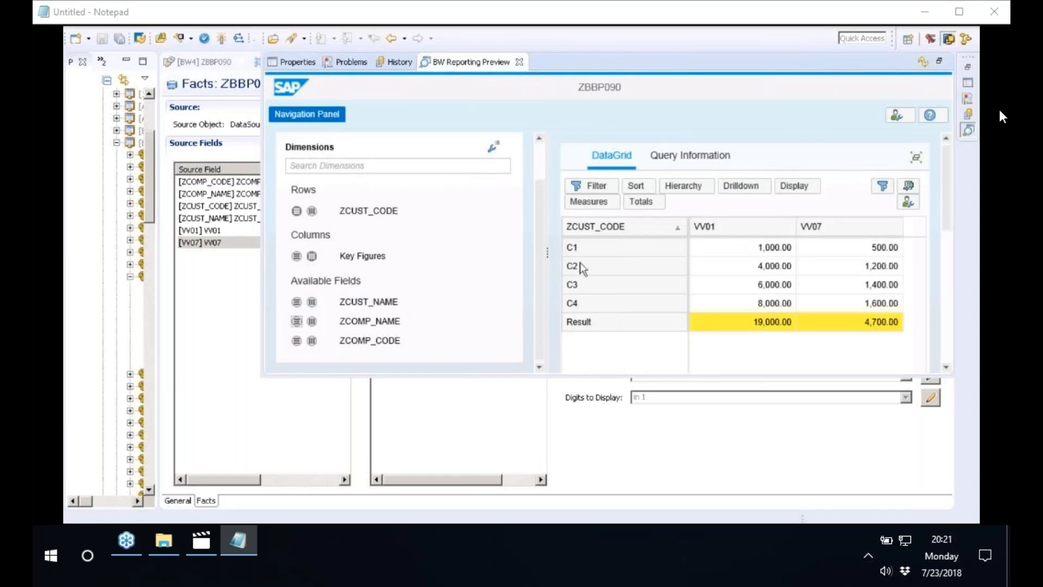
pyautogui.click(296, 321)
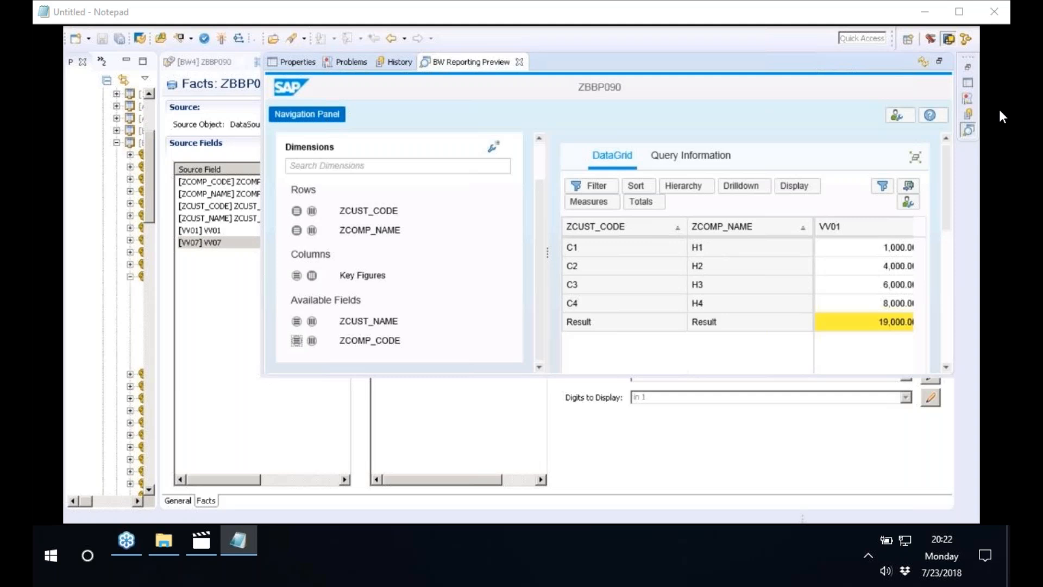
# Switch to a new Paint drawing and draw a large blue rounded rectangle in the lower part of the canvas
pyautogui.hotkey('alt', 'Tab')
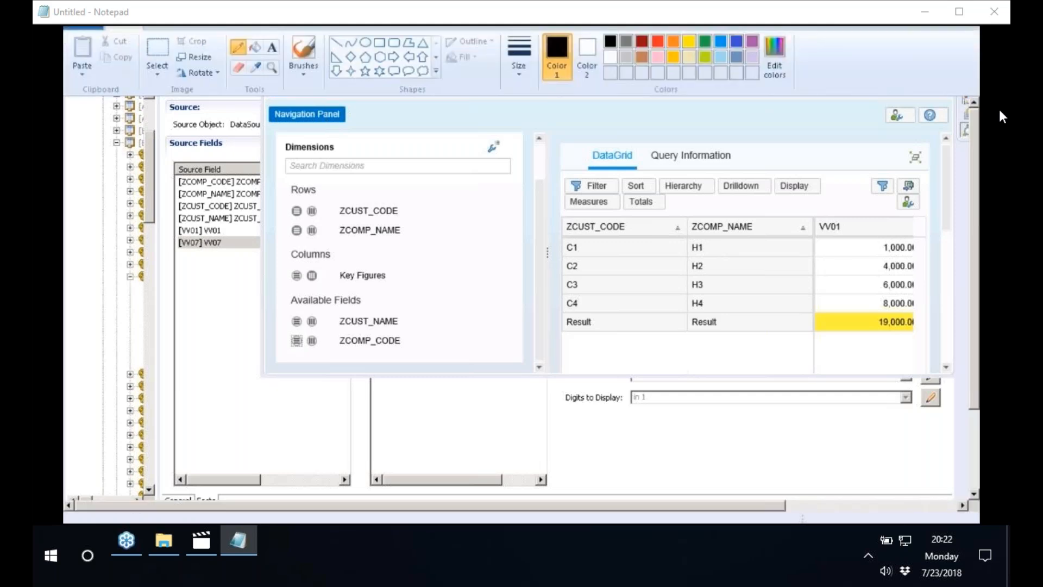
pyautogui.press('super')
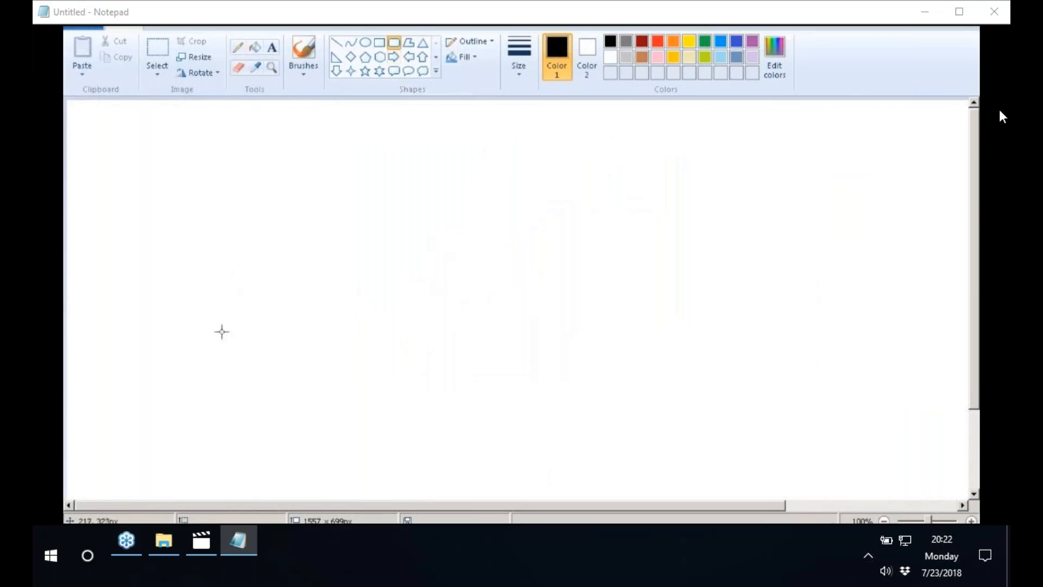
pyautogui.moveTo(220, 330)
pyautogui.mouseDown()
pyautogui.moveTo(275, 348)
pyautogui.moveTo(380, 423)
pyautogui.mouseUp()
pyautogui.hotkey('ctrl', 'z')
pyautogui.click(736, 42)
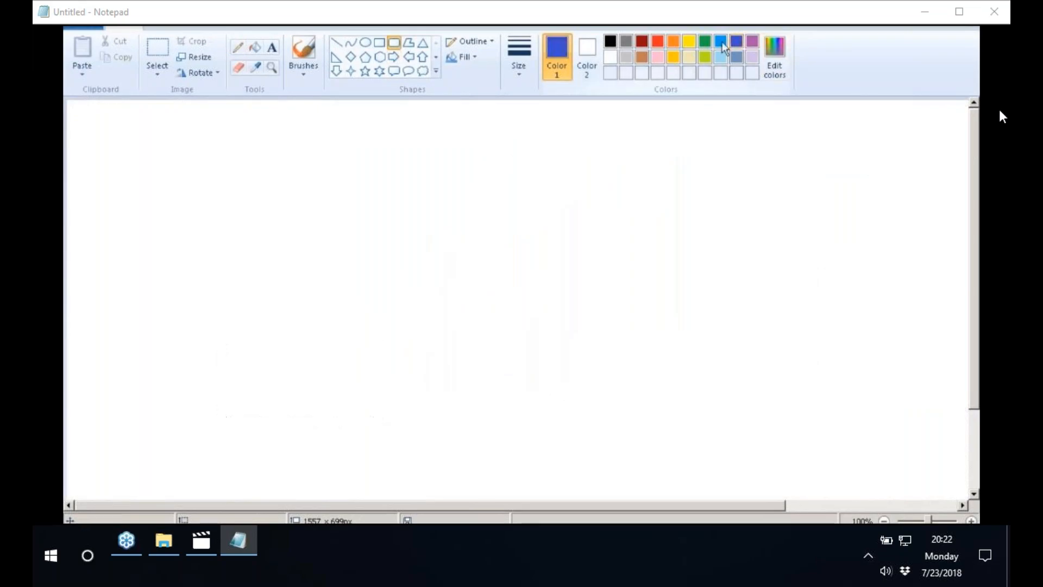
pyautogui.moveTo(277, 349); pyautogui.dragTo(456, 459)
# Draw a small blue rectangle inside the rounded rectangle and label it TABLES
pyautogui.click(383, 43)
pyautogui.moveTo(321, 392); pyautogui.dragTo(369, 429)
pyautogui.click(271, 47)
pyautogui.click(332, 374)
pyautogui.write('TABLES')
pyautogui.click(439, 269)
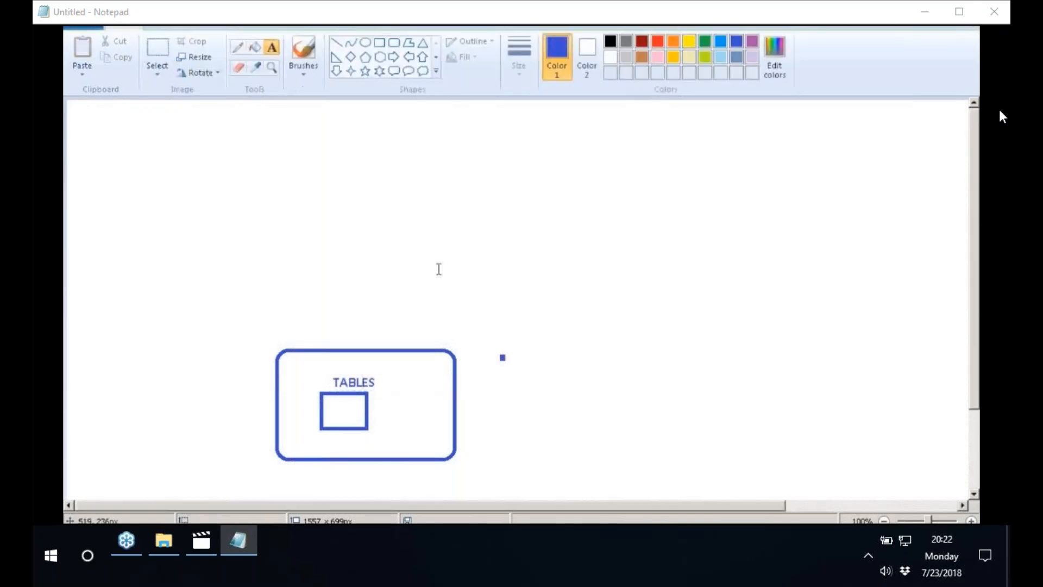
# Cut the stray blue dot beside the large rounded rectangle out of the drawing
pyautogui.click(157, 50)
pyautogui.moveTo(489, 338); pyautogui.dragTo(534, 378)
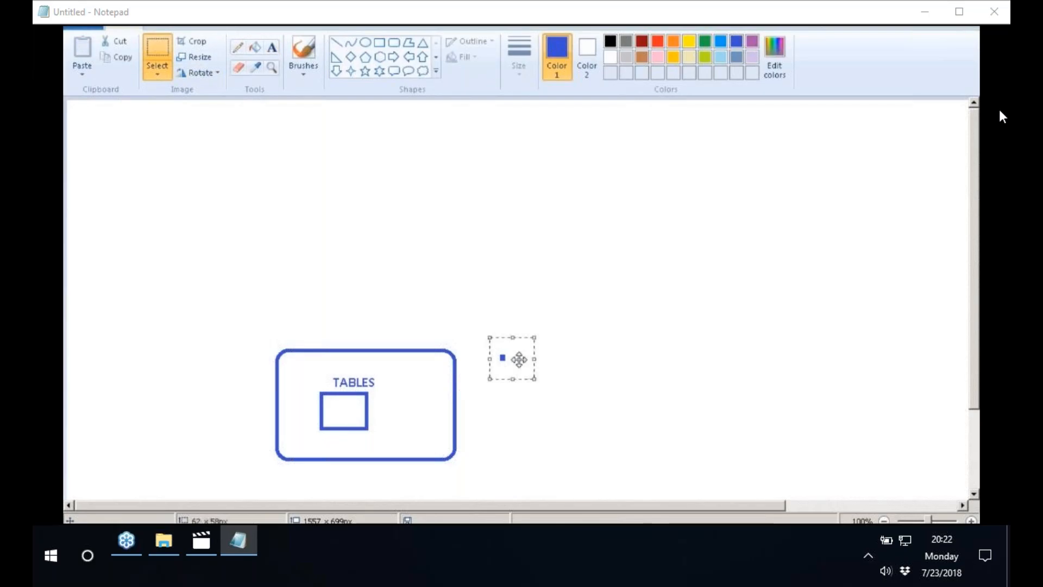
pyautogui.hotkey('ctrl', 'x')
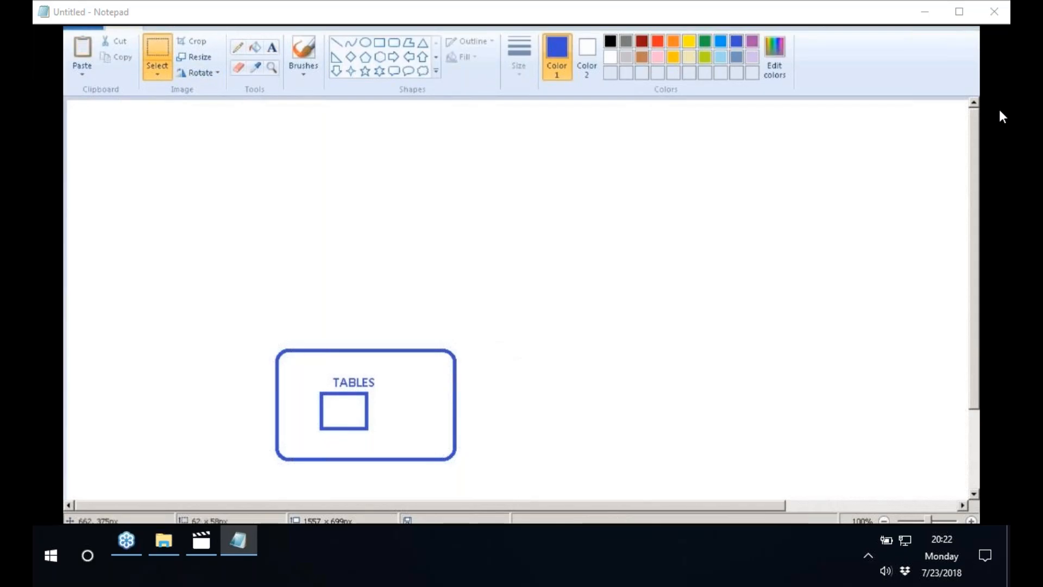
# Draw a blue rounded rectangle about 157 × 92 px on top of the TABLES box and label it BW4HANA
pyautogui.click(393, 43)
pyautogui.moveTo(335, 288); pyautogui.dragTo(448, 353)
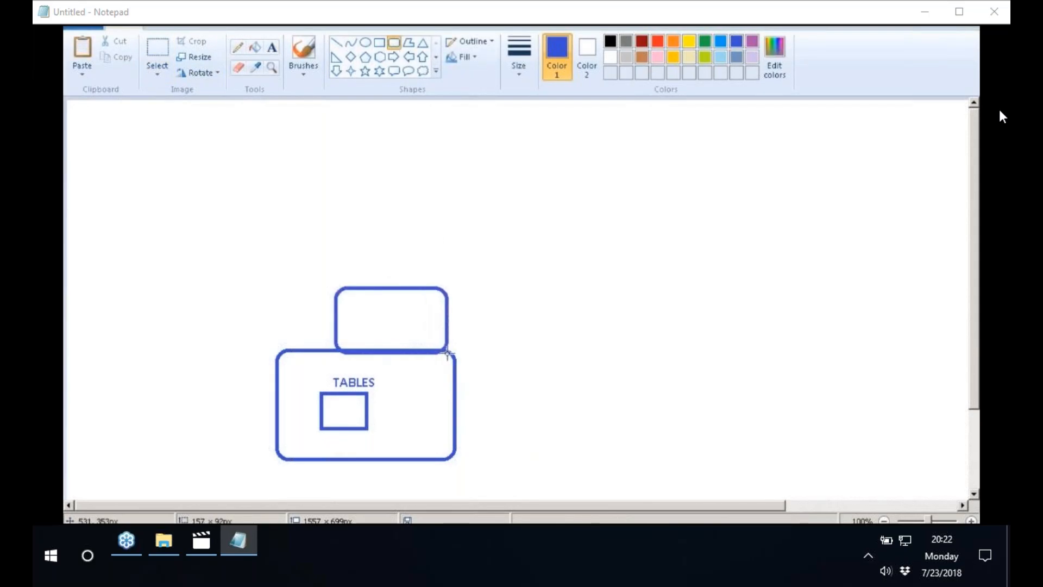
pyautogui.click(272, 47)
pyautogui.click(395, 300)
pyautogui.write('BW4HANA')
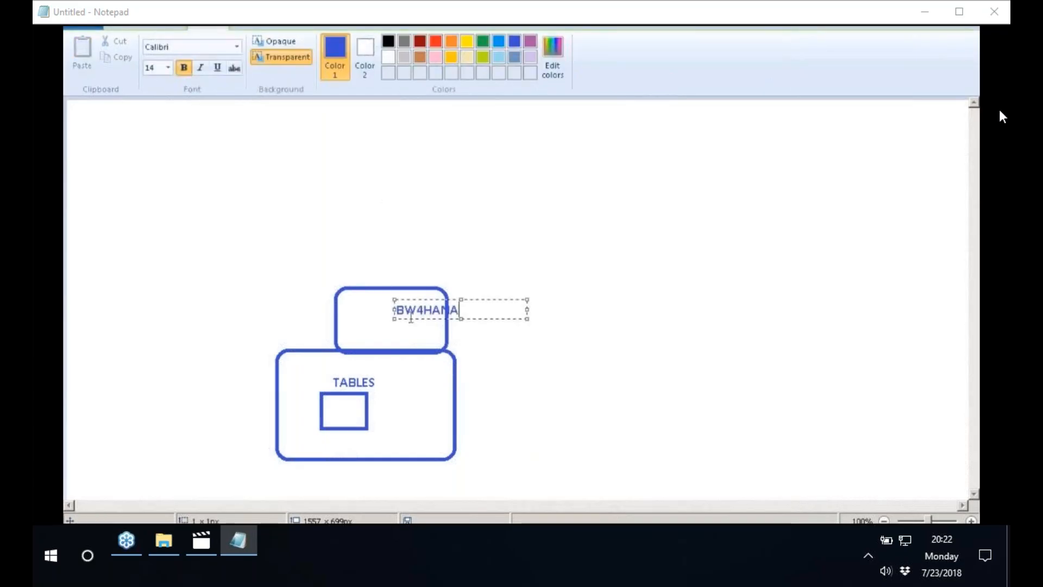
pyautogui.click(460, 204)
# Draw a small rounded rectangle labelled DS under the BW4HANA text and pencil an arrow from it to the table rectangle
pyautogui.click(394, 43)
pyautogui.moveTo(382, 324); pyautogui.dragTo(434, 344)
pyautogui.click(271, 47)
pyautogui.click(397, 323)
pyautogui.write('DS')
pyautogui.click(391, 341)
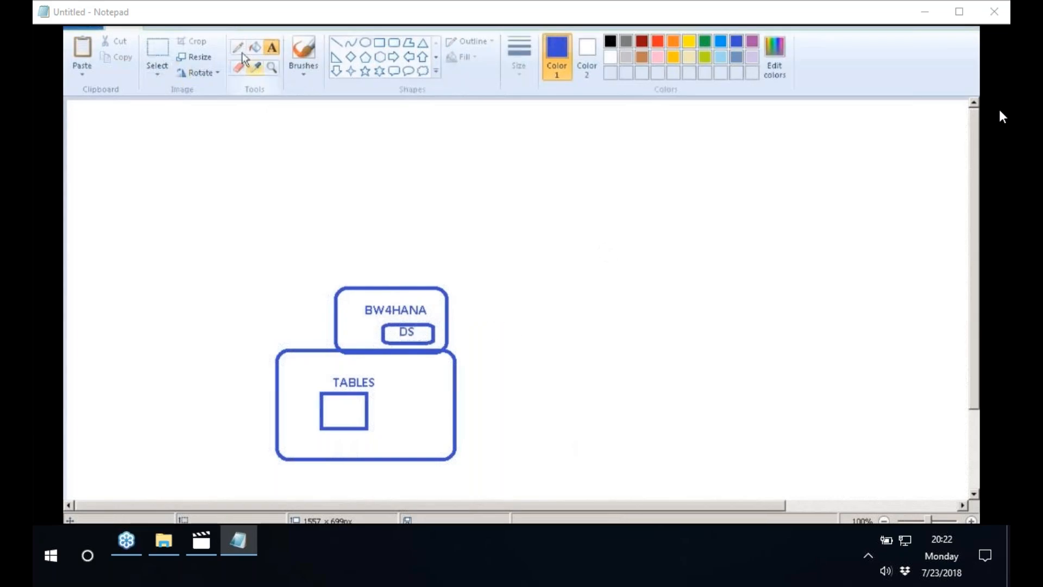
pyautogui.moveTo(380, 343); pyautogui.dragTo(353, 411)
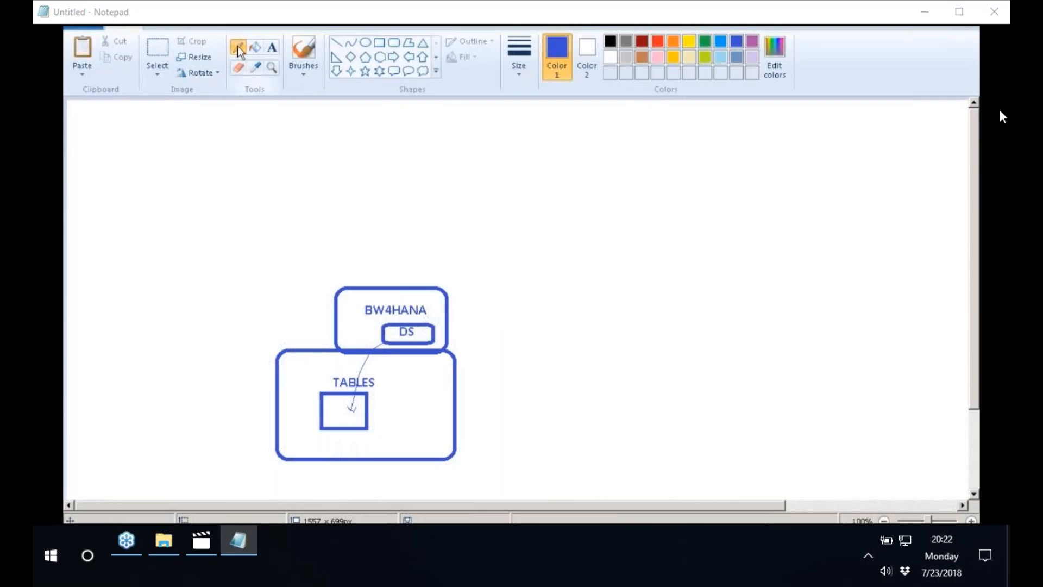
# Move the BW4HANA label and the DS box together to the empty canvas right of the diagram
pyautogui.click(157, 54)
pyautogui.moveTo(330, 279); pyautogui.dragTo(437, 348)
pyautogui.click(455, 354)
pyautogui.moveTo(356, 300); pyautogui.dragTo(444, 345)
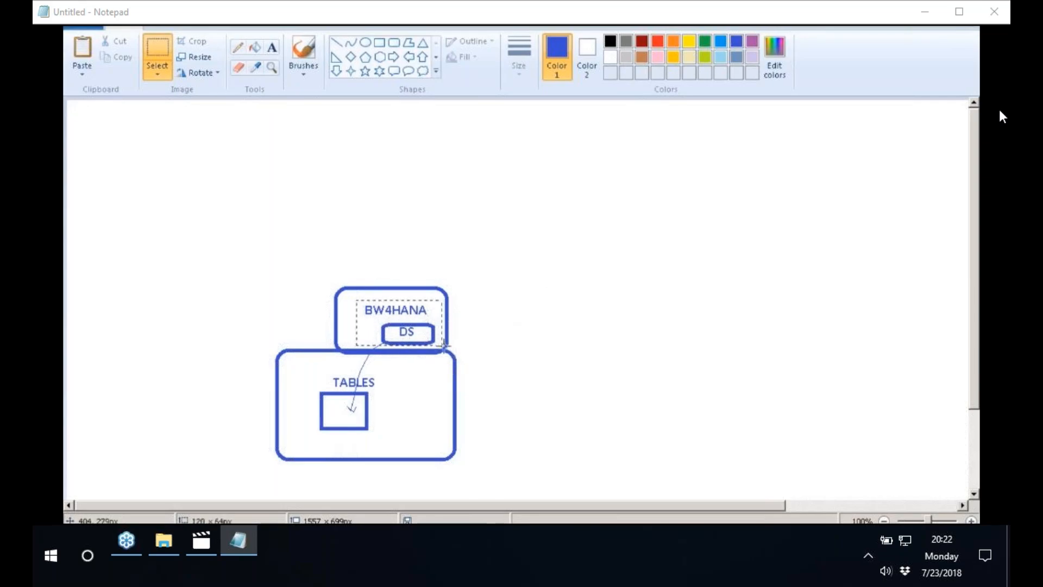
pyautogui.moveTo(390, 326); pyautogui.dragTo(605, 251)
# Delete the emptied BW4HANA outline and redraw the rounded outline around TABLES at about 242 × 157 px
pyautogui.moveTo(316, 277); pyautogui.dragTo(454, 350)
pyautogui.rightClick(427, 315)
pyautogui.click(445, 327)
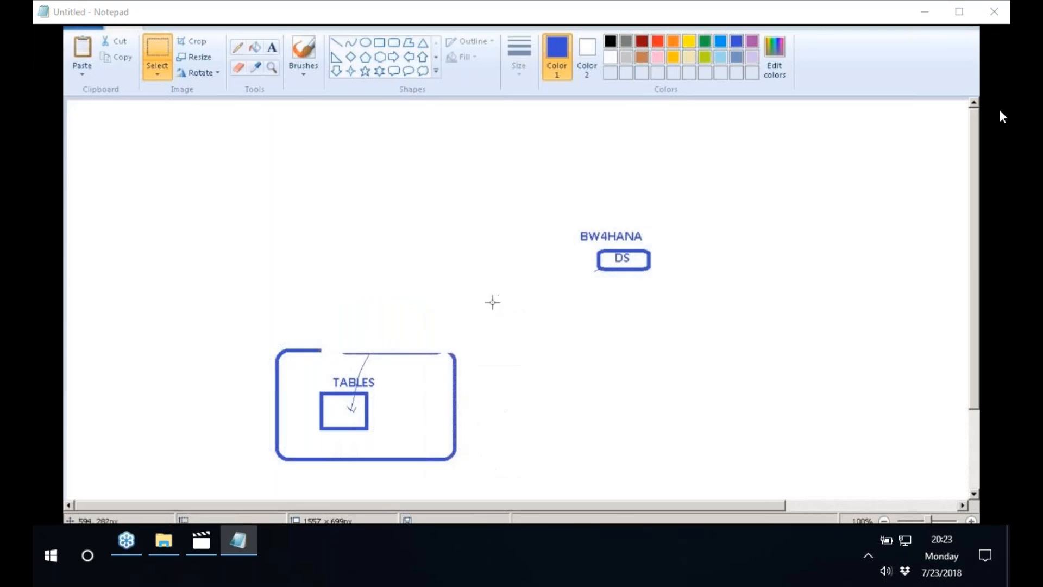
pyautogui.click(394, 42)
pyautogui.moveTo(279, 350); pyautogui.dragTo(458, 465)
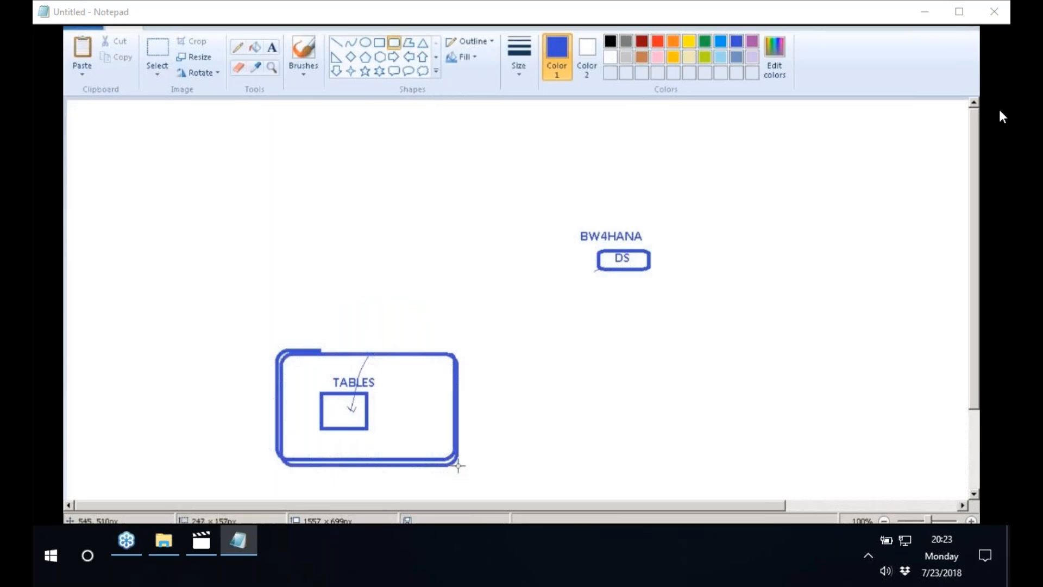
# Draw a tall rounded rectangle about 248 × 307 px above the TABLES box and move the BW4HANA label and DS box into its lower part
pyautogui.moveTo(284, 129); pyautogui.dragTo(290, 141)
pyautogui.moveTo(373, 256); pyautogui.dragTo(462, 348)
pyautogui.click(157, 53)
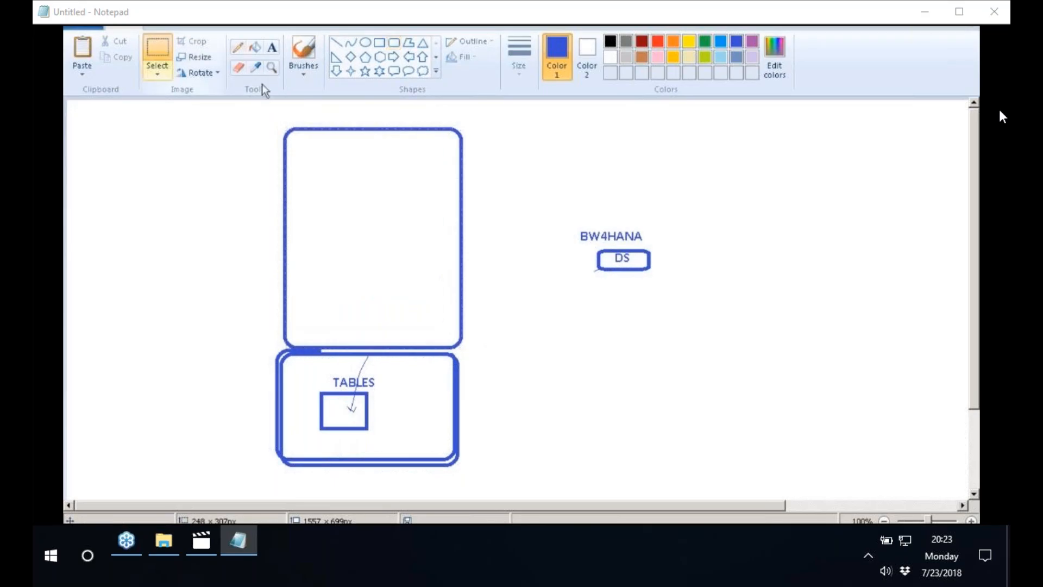
pyautogui.moveTo(574, 223); pyautogui.dragTo(373, 313)
# Draw a rounded rectangle near the top of the tall box, shift it slightly right, and connect it to DS with a vertical line
pyautogui.click(394, 42)
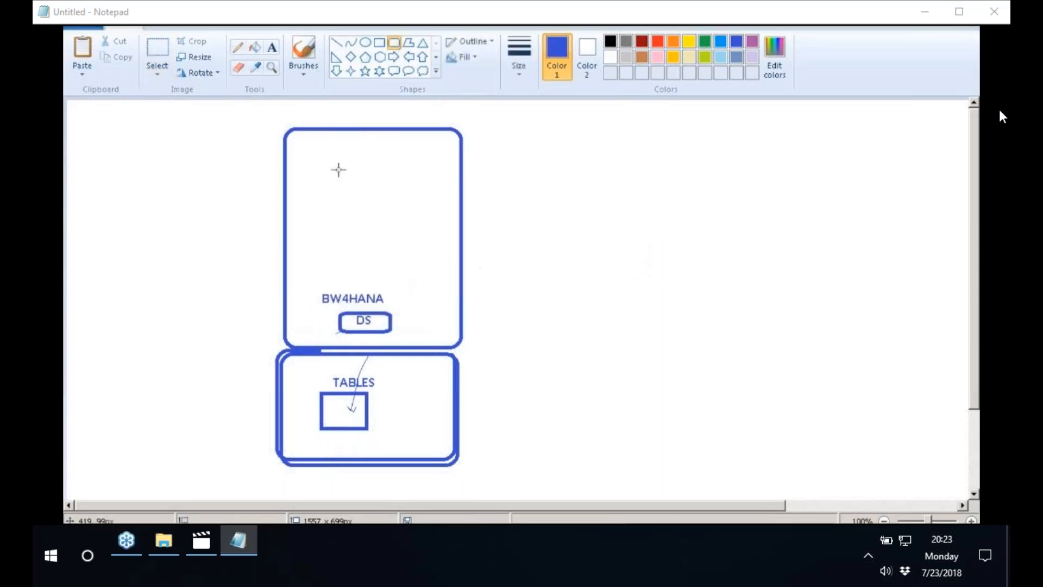
pyautogui.moveTo(309, 153); pyautogui.dragTo(389, 199)
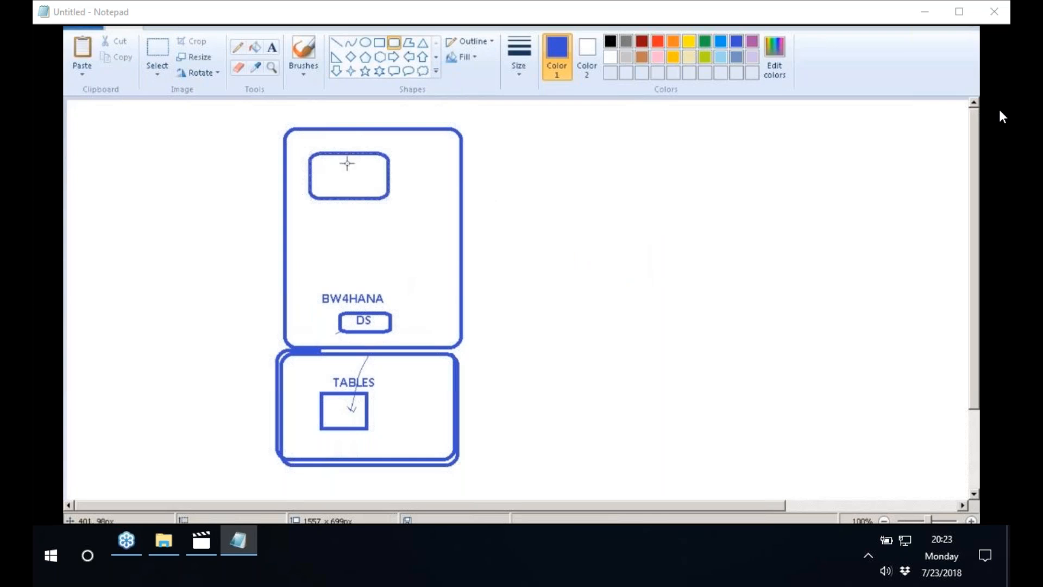
pyautogui.click(158, 53)
pyautogui.moveTo(303, 152); pyautogui.dragTo(402, 209)
pyautogui.click(403, 210)
pyautogui.moveTo(308, 142)
pyautogui.mouseDown()
pyautogui.moveTo(400, 204)
pyautogui.moveTo(389, 187)
pyautogui.mouseUp()
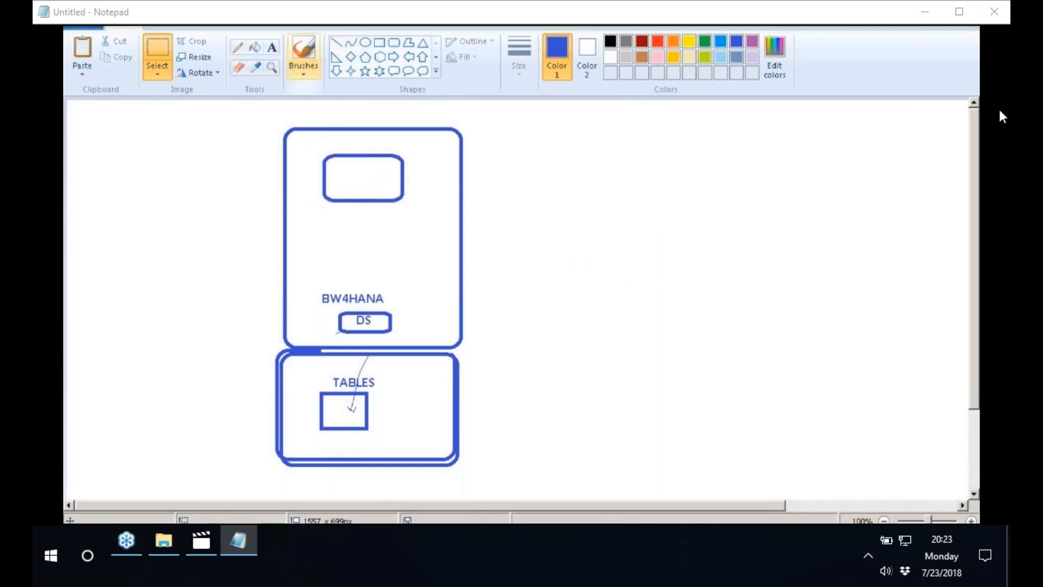
pyautogui.click(336, 42)
pyautogui.moveTo(380, 307); pyautogui.dragTo(380, 203)
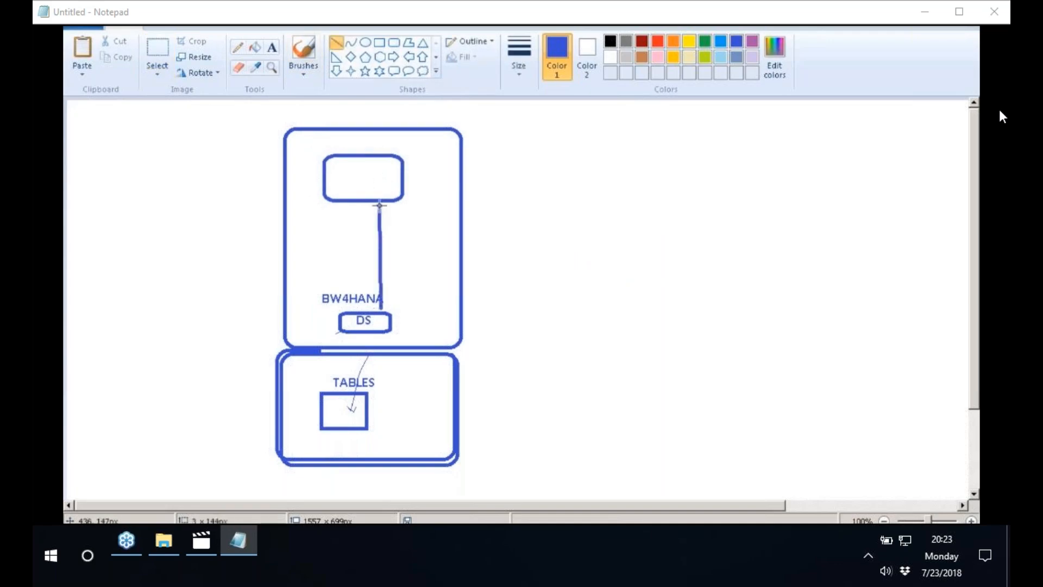
# Label the upper rounded rectangle OPEN ODS VIEW on two lines
pyautogui.click(271, 47)
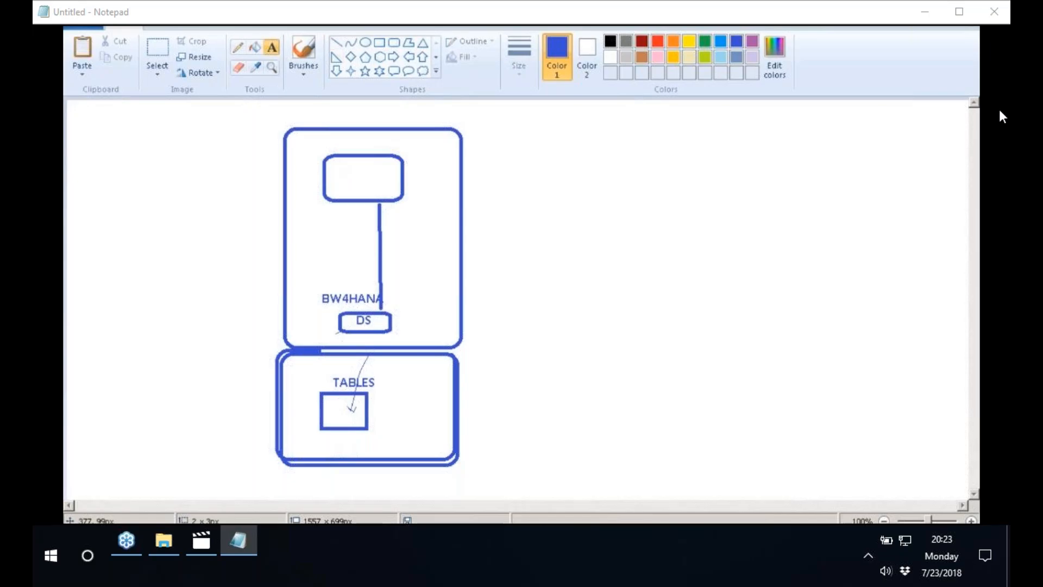
pyautogui.click(335, 170)
pyautogui.write('OPEN')
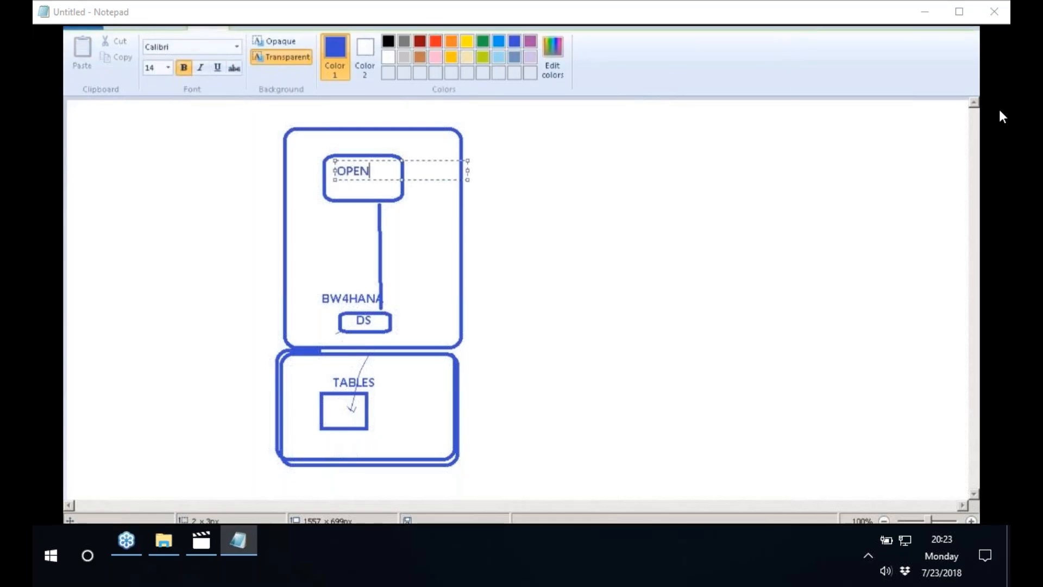
pyautogui.press('Return')
pyautogui.write('ODS VIWQ')
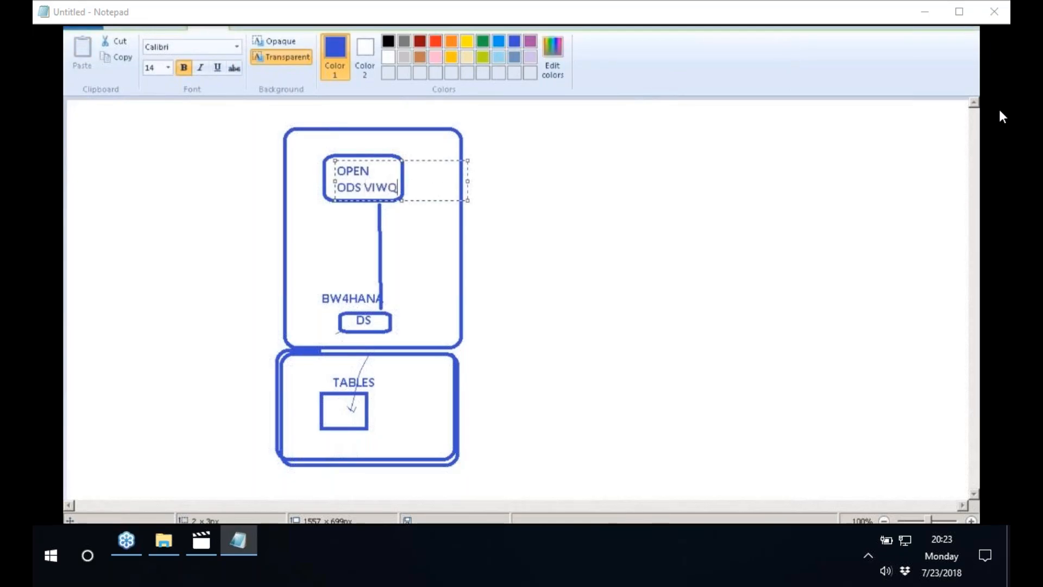
pyautogui.press('BackSpace')
pyautogui.press('BackSpace')
pyautogui.write('IEW')
pyautogui.press('BackSpace')
pyautogui.press('BackSpace')
pyautogui.write('EW')
pyautogui.click(469, 123)
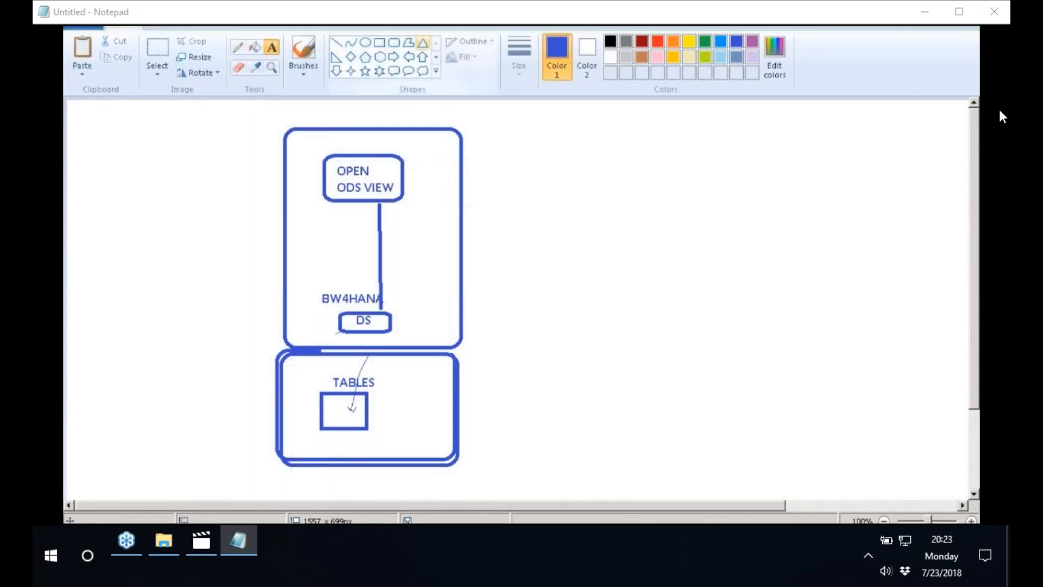
# Draw a short diagonal line from the OPEN ODS VIEW box towards the upper right and add the label Q below its end
pyautogui.click(336, 43)
pyautogui.moveTo(374, 165); pyautogui.dragTo(430, 142)
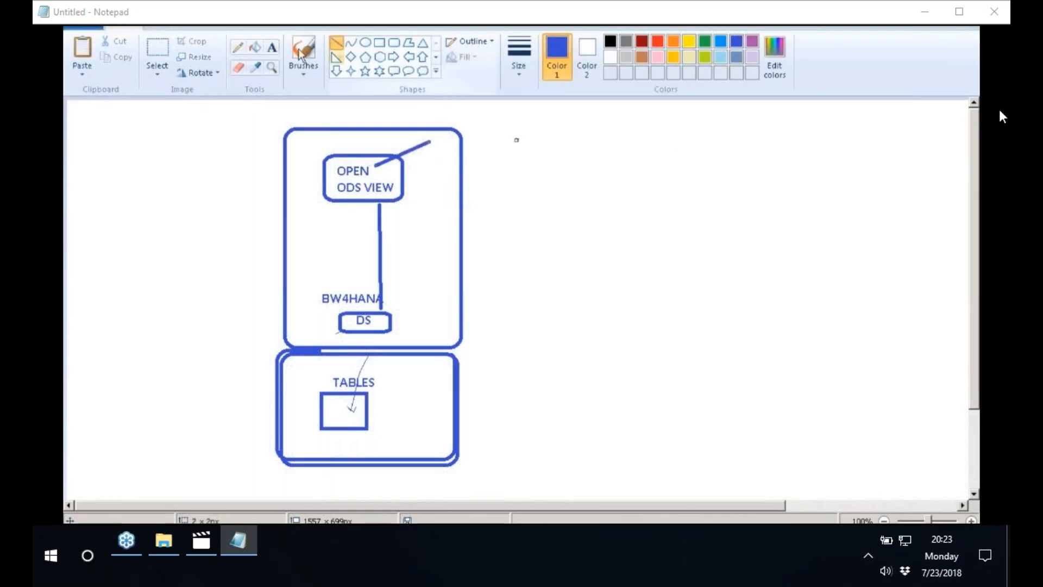
pyautogui.click(271, 46)
pyautogui.click(426, 150)
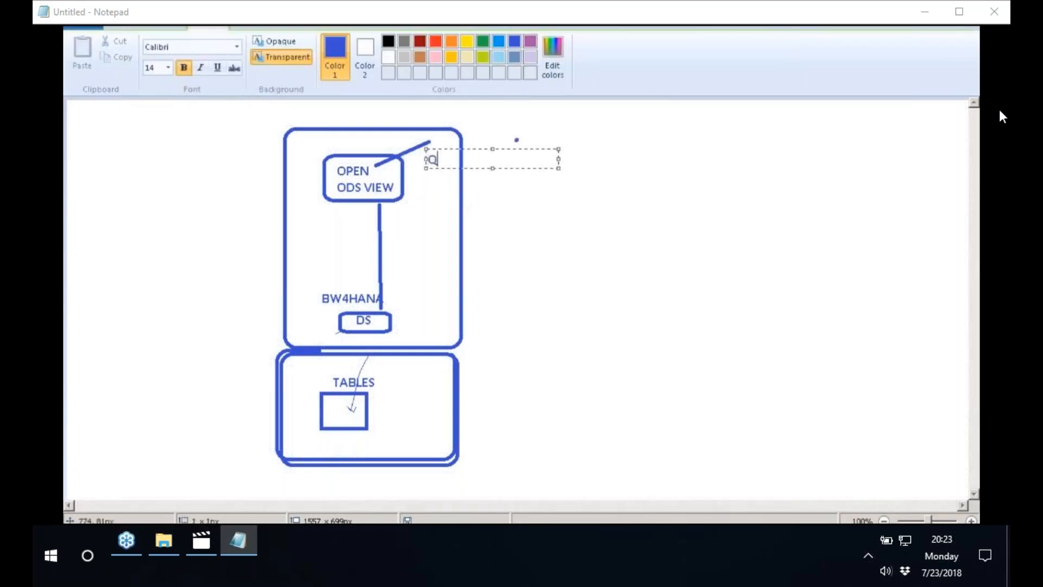
pyautogui.click(671, 174)
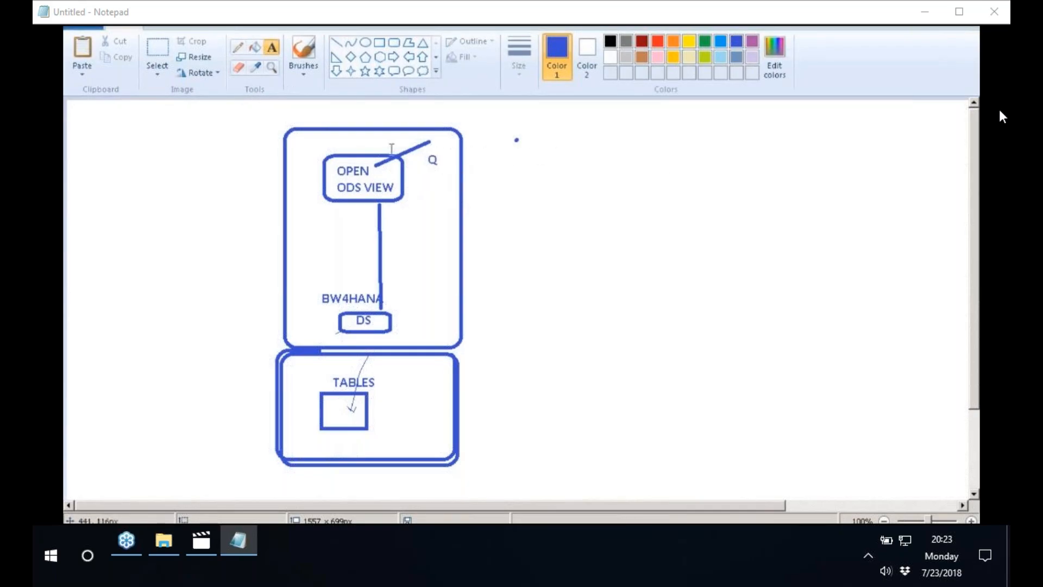
# Pencil an outline around Q and a curved path from it through OPEN ODS VIEW and DS down to the table rectangle
pyautogui.click(238, 48)
pyautogui.moveTo(427, 150)
pyautogui.mouseDown()
pyautogui.moveTo(443, 154)
pyautogui.moveTo(394, 169)
pyautogui.moveTo(401, 187)
pyautogui.mouseUp()
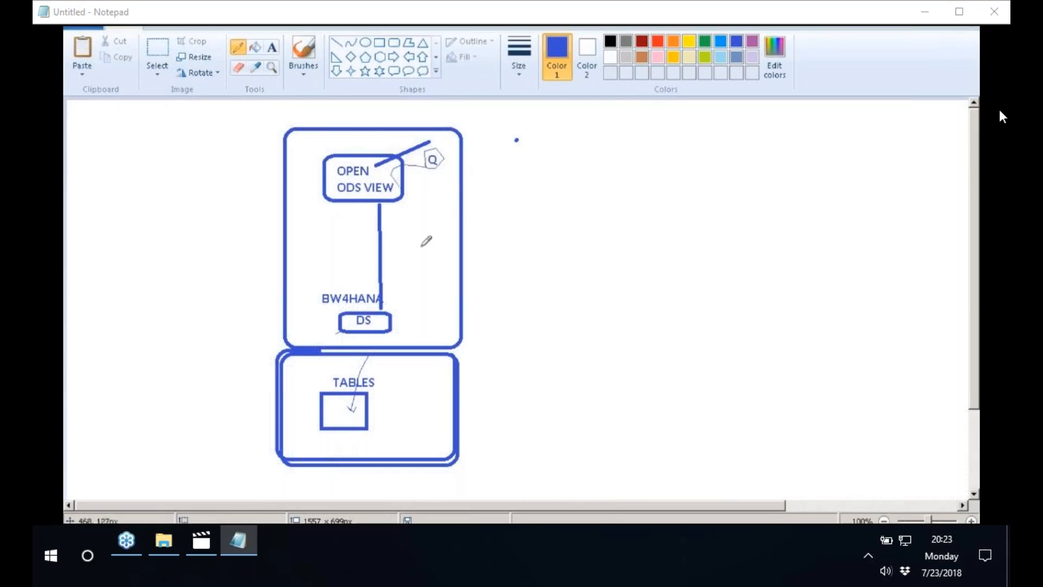
pyautogui.moveTo(421, 245); pyautogui.dragTo(383, 313)
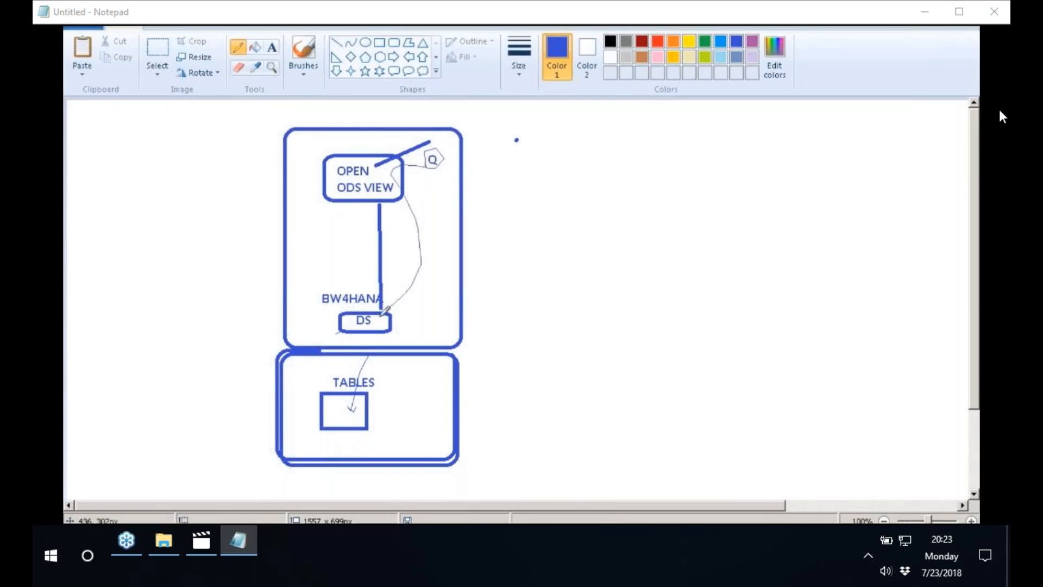
pyautogui.moveTo(383, 314)
pyautogui.mouseDown()
pyautogui.moveTo(409, 332)
pyautogui.moveTo(400, 389)
pyautogui.moveTo(353, 406)
pyautogui.mouseUp()
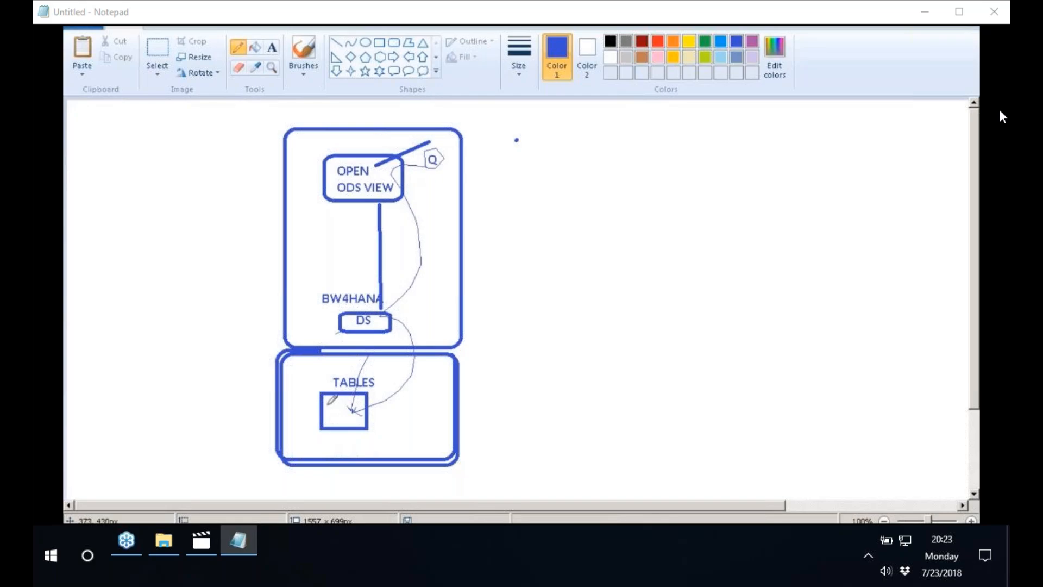
# Draw a small rounded rectangle on the empty canvas left of the TABLES box and label it NONSAP above
pyautogui.click(337, 43)
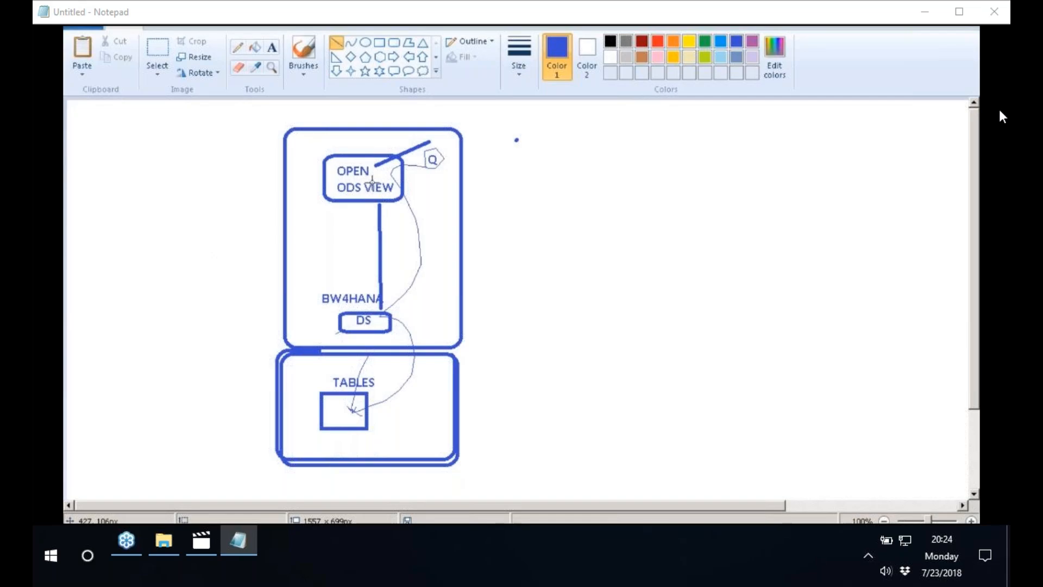
pyautogui.click(393, 43)
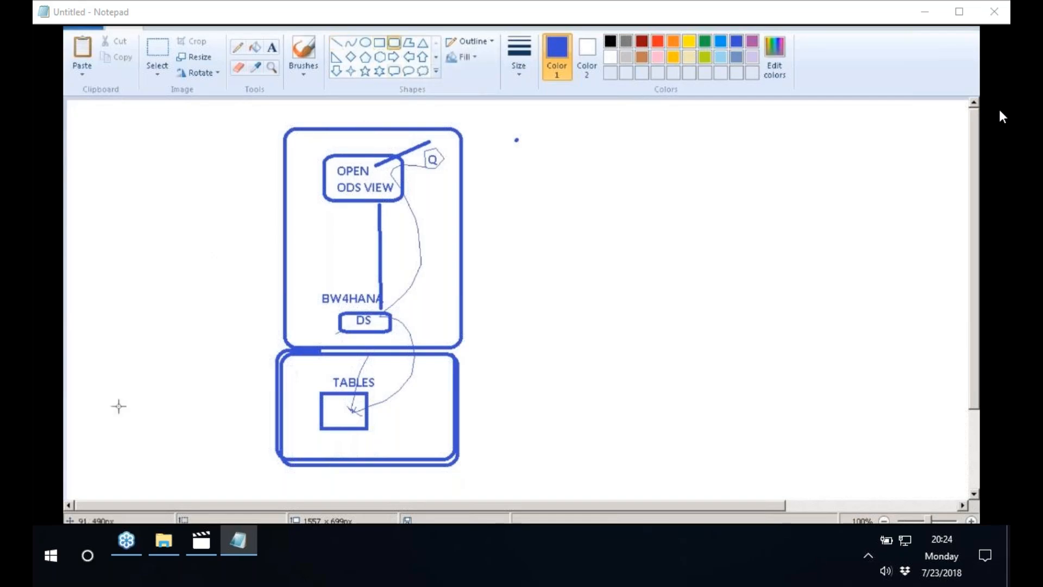
pyautogui.moveTo(110, 394); pyautogui.dragTo(157, 445)
pyautogui.click(272, 48)
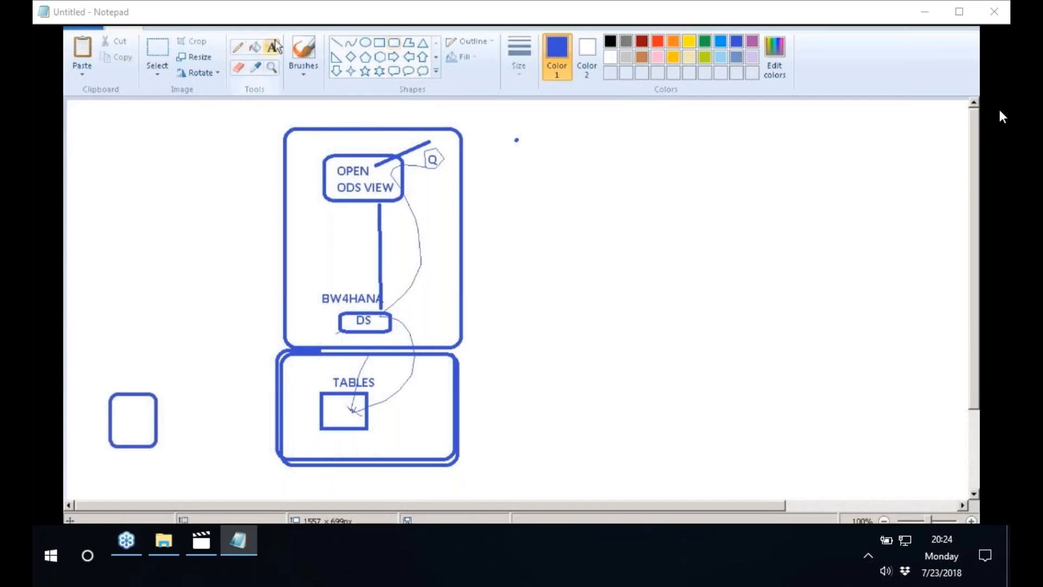
pyautogui.click(114, 359)
pyautogui.write('NOSNAP')
pyautogui.press('BackSpace')
pyautogui.press('BackSpace')
pyautogui.press('BackSpace')
pyautogui.press('BackSpace')
pyautogui.write('NSAP')
pyautogui.press('Escape')
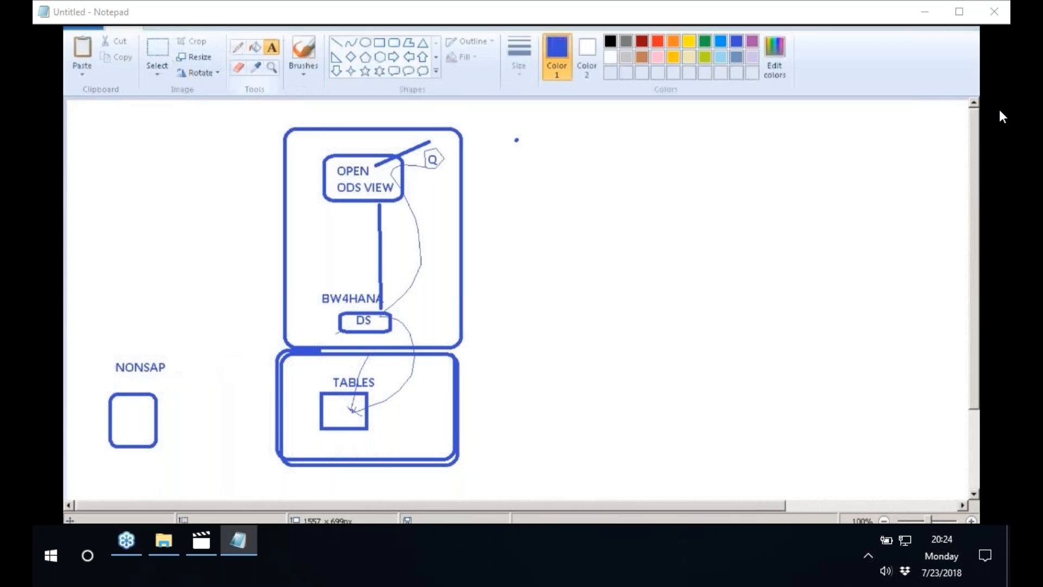
# Connect the NONSAP box to the table rectangle with a straight line
pyautogui.click(336, 42)
pyautogui.moveTo(141, 413); pyautogui.dragTo(323, 406)
pyautogui.click(671, 319)
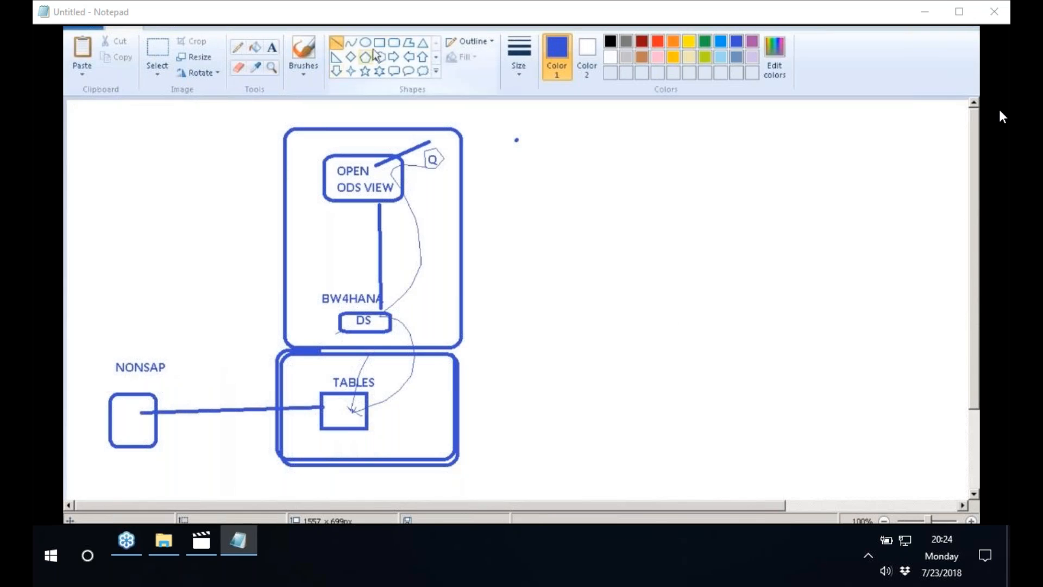
# Draw a rounded square labelled FIORI APP above the NONSAP box and connect it to the table rectangle with a straight line
pyautogui.click(394, 42)
pyautogui.moveTo(140, 243); pyautogui.dragTo(191, 292)
pyautogui.click(272, 48)
pyautogui.click(148, 224)
pyautogui.write('FIORI APP')
pyautogui.press('Escape')
pyautogui.click(336, 43)
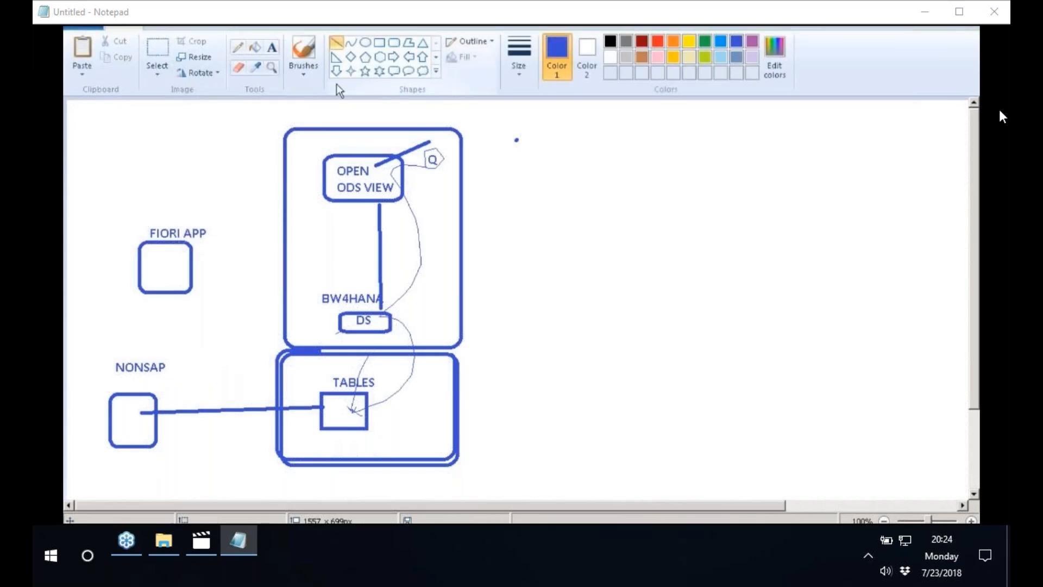
pyautogui.moveTo(177, 273); pyautogui.dragTo(332, 406)
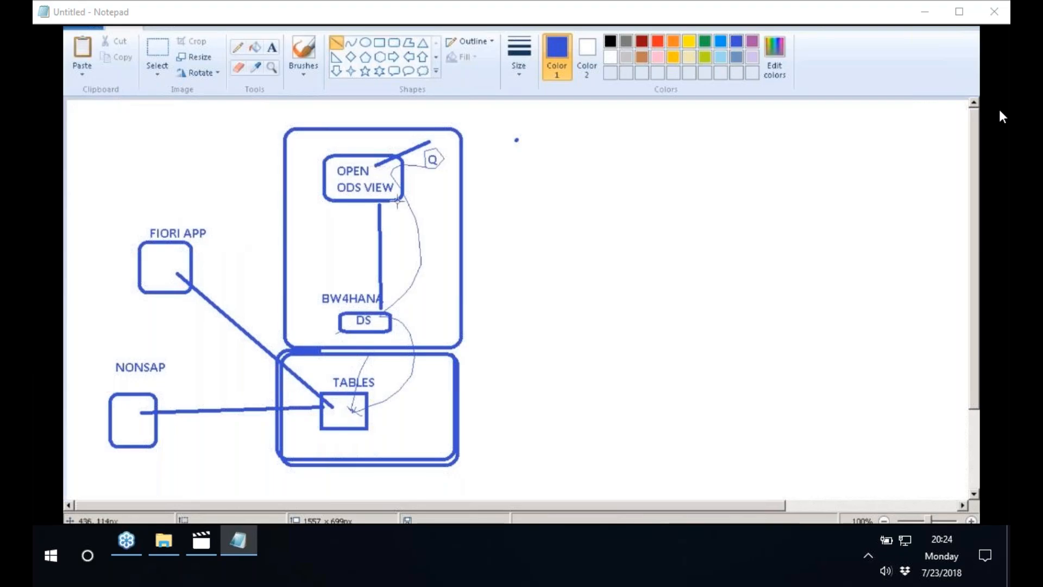
# Delete the stray blue dot right of the tall rounded rectangle
pyautogui.click(154, 57)
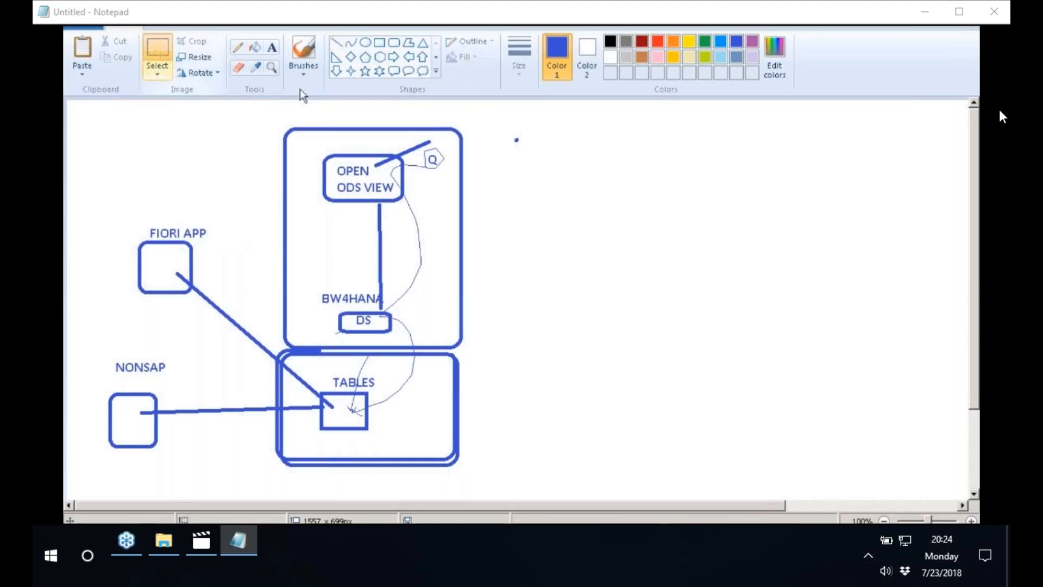
pyautogui.moveTo(511, 129); pyautogui.dragTo(528, 152)
pyautogui.rightClick(517, 141)
pyautogui.click(554, 246)
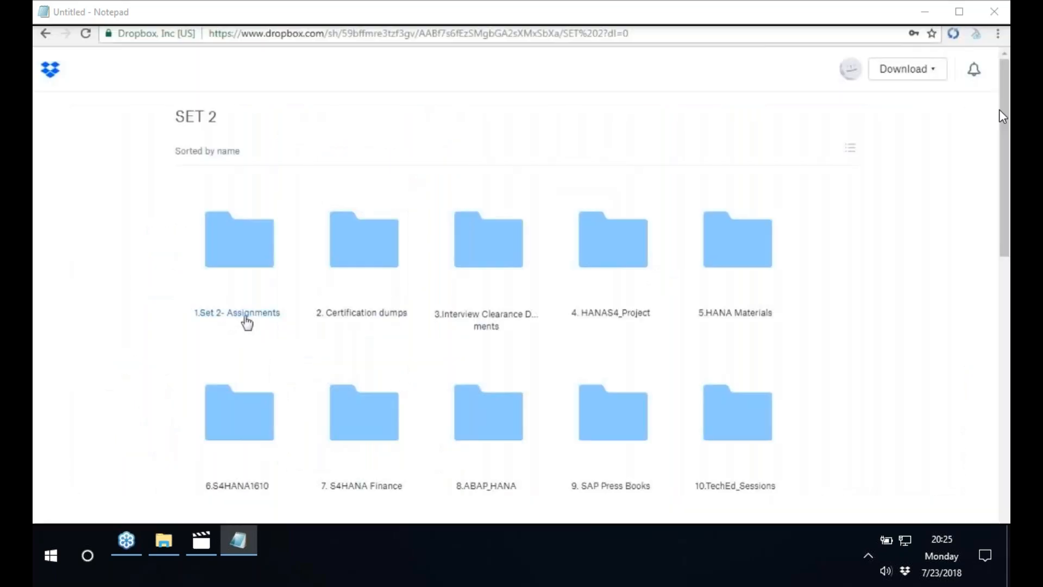
# Switch to the Dropbox SET 2 page and open the 3.BW4HANA folder inside 1.Set 2- Assignments
pyautogui.click(246, 318)
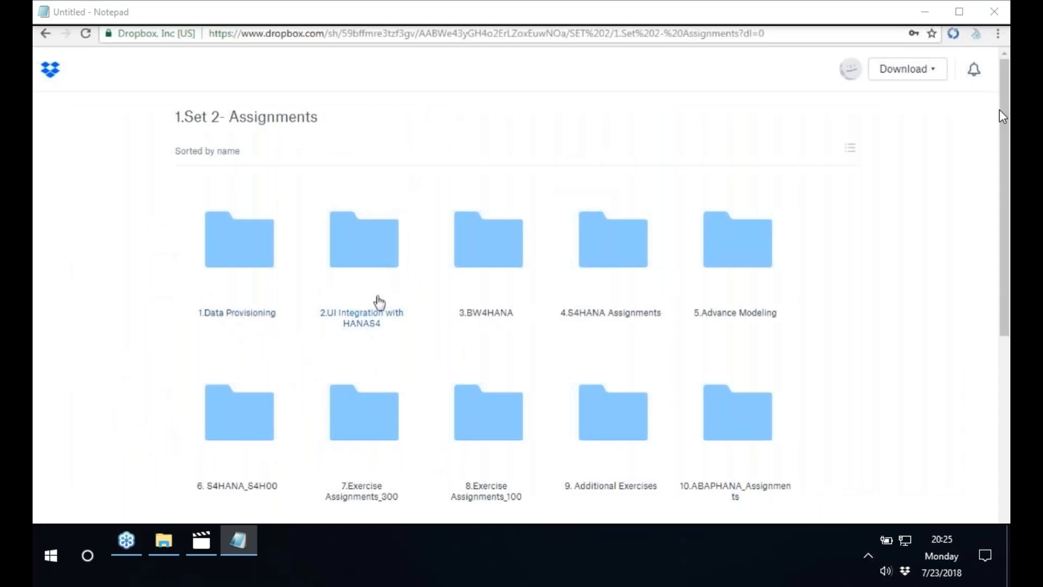
pyautogui.click(474, 315)
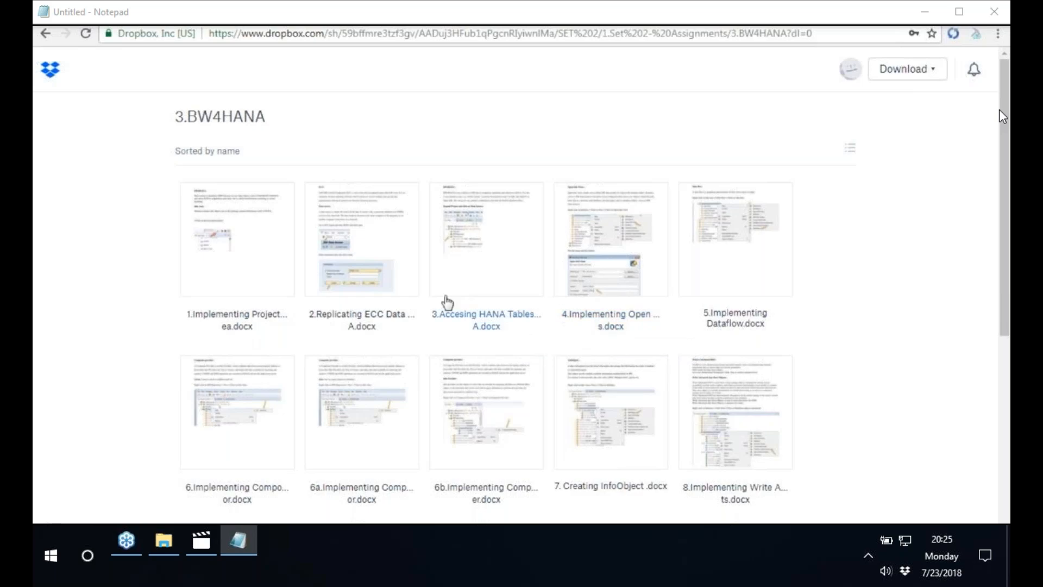
# Open 2.Replicating ECC Data Sources to BW4HANA.docx and review its instructions for creating a transaction DataSource in RSO2 and choosing its application component
pyautogui.click(361, 325)
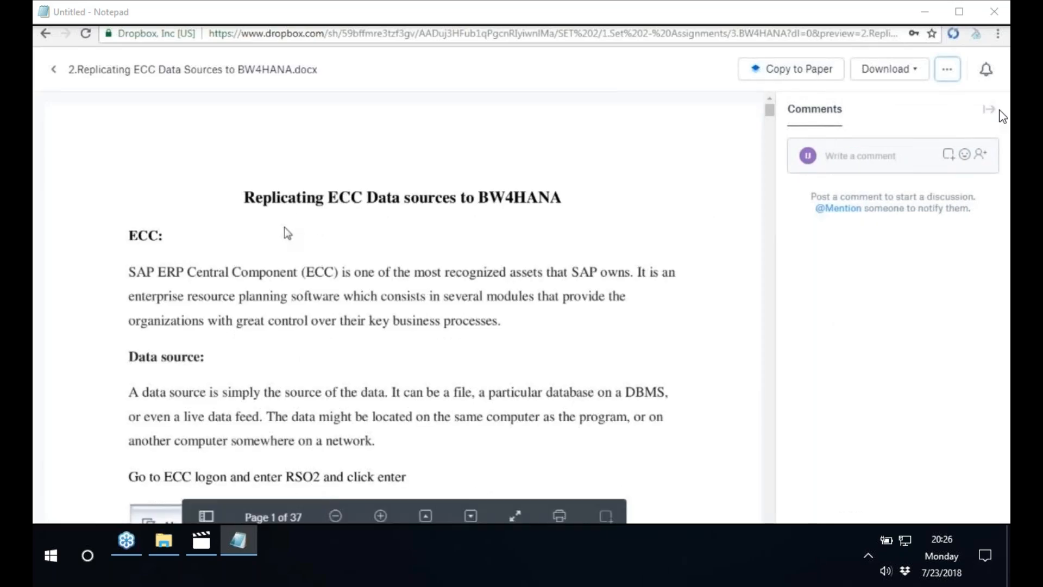
pyautogui.scroll(-1, 288, 233)
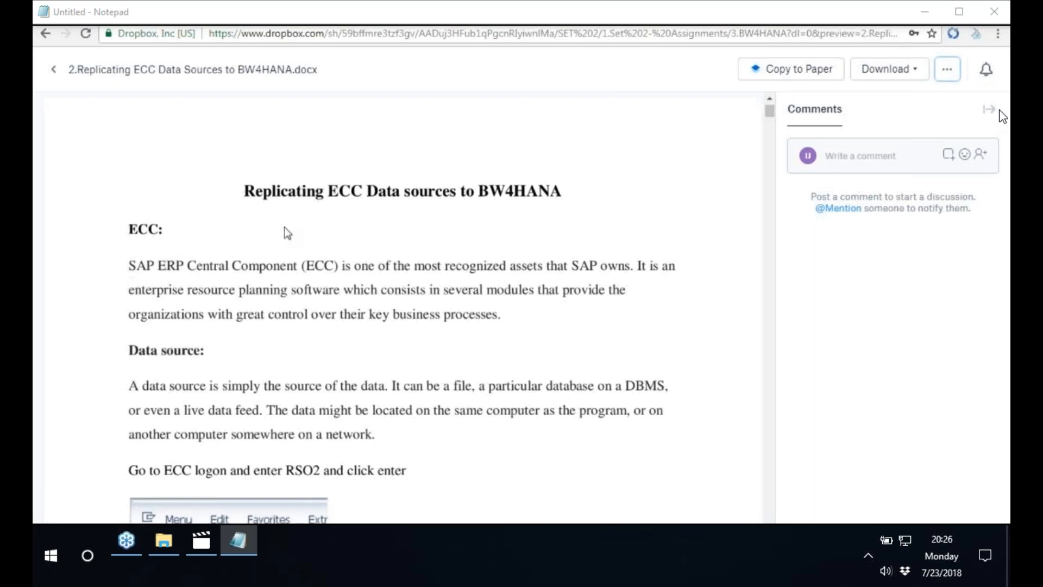
pyautogui.scroll(-3, 285, 228)
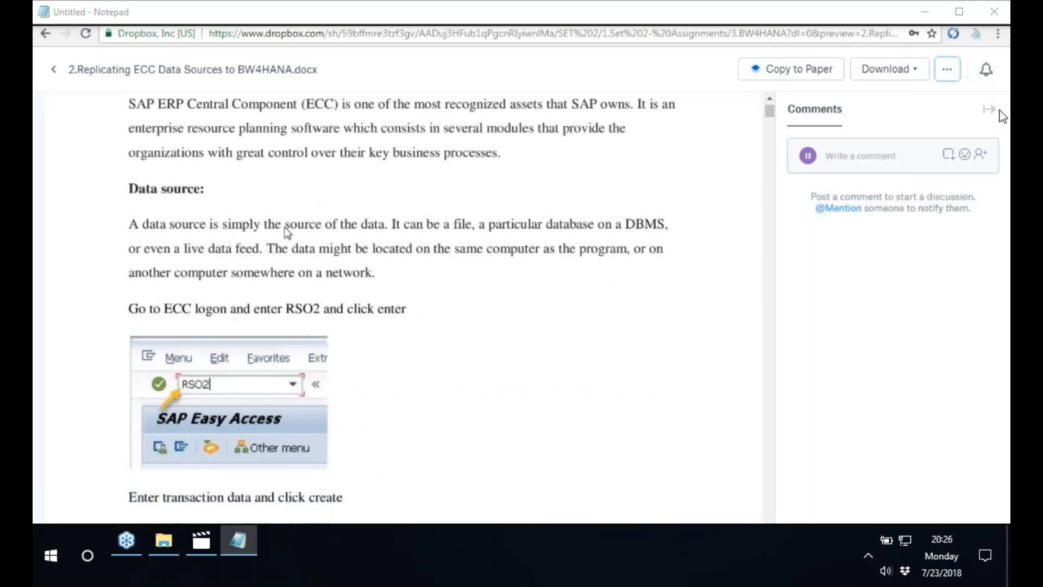
pyautogui.scroll(-3, 285, 227)
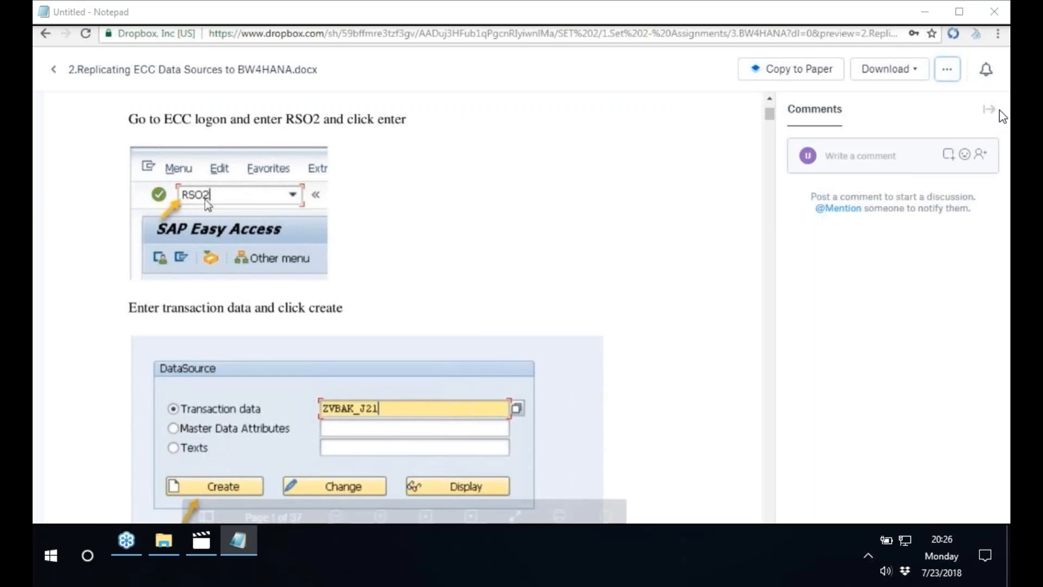
pyautogui.scroll(-3, 205, 199)
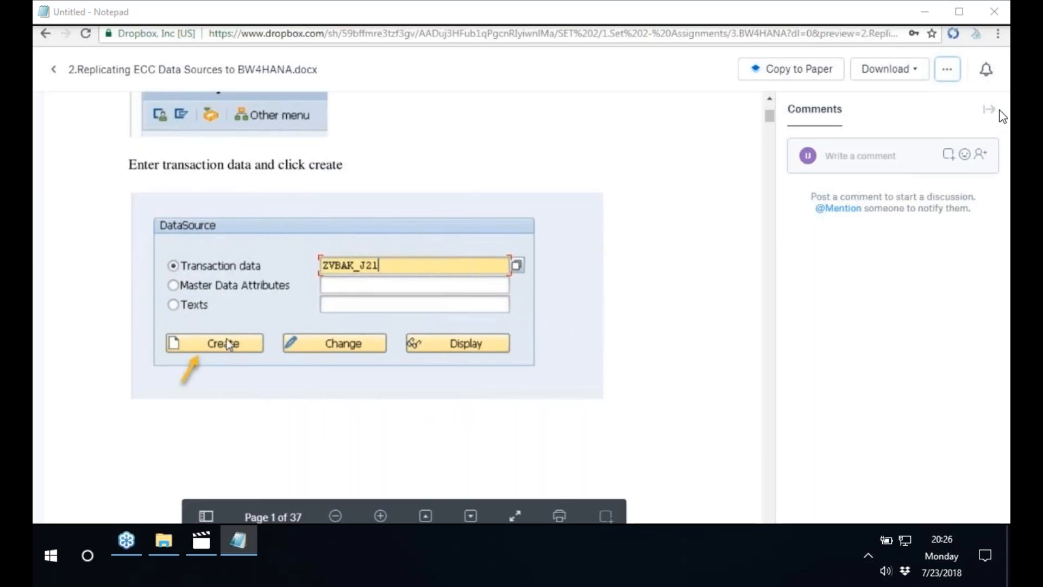
pyautogui.scroll(-6, 234, 340)
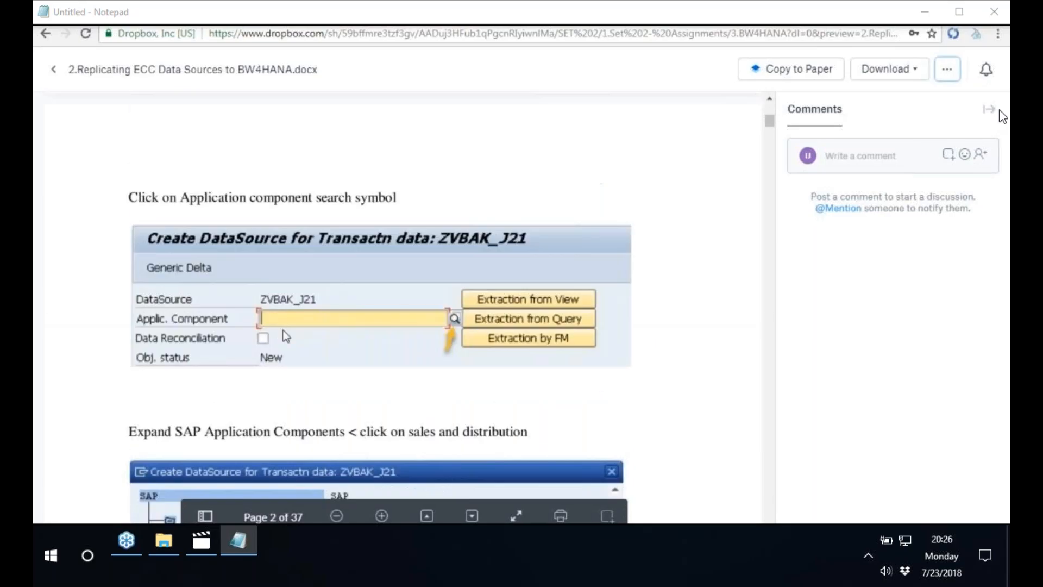
pyautogui.scroll(-1, 263, 250)
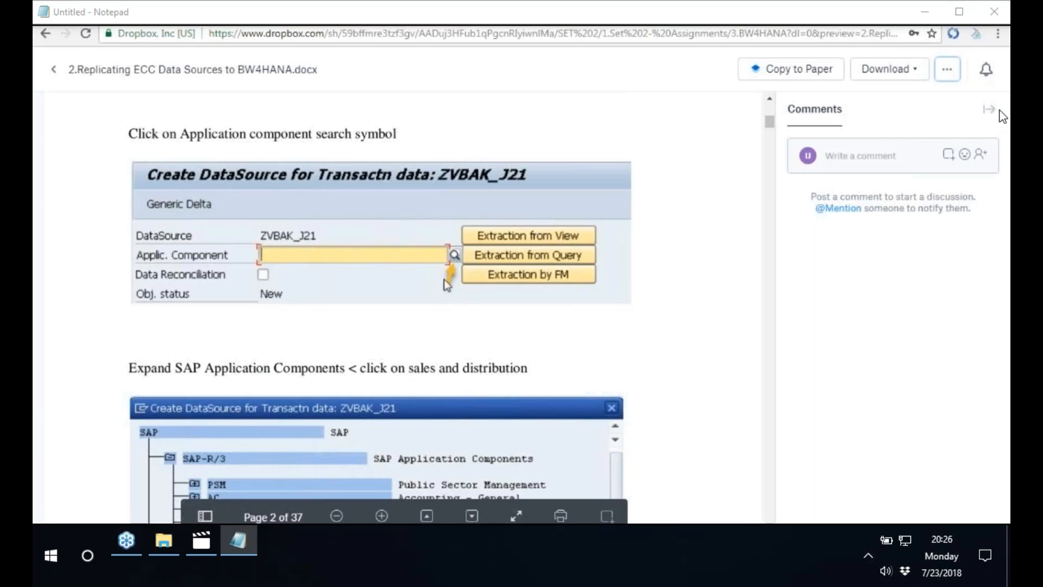
pyautogui.scroll(-1, 401, 275)
pyautogui.scroll(-2, 400, 275)
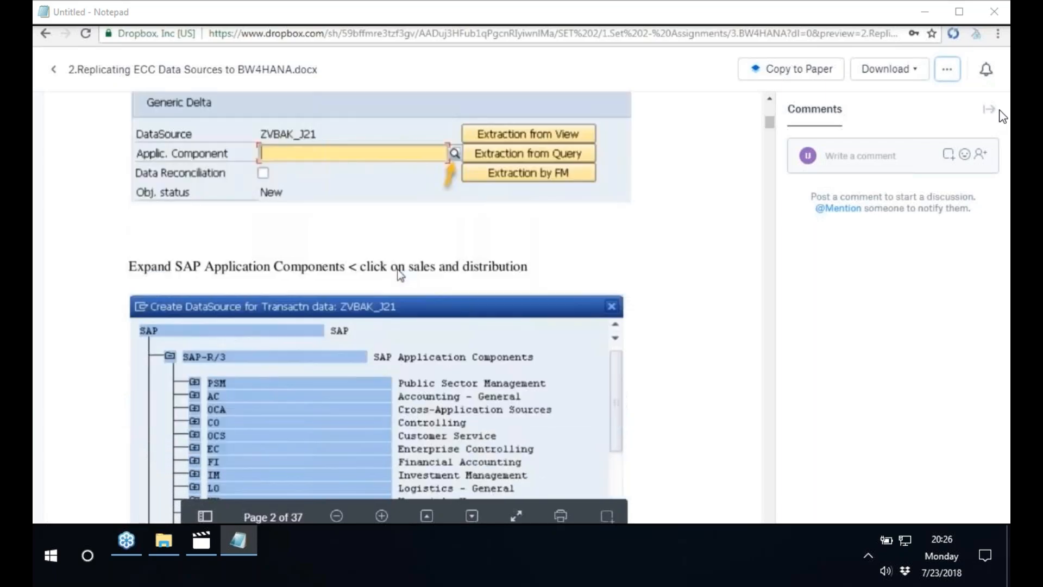
pyautogui.scroll(-2, 401, 276)
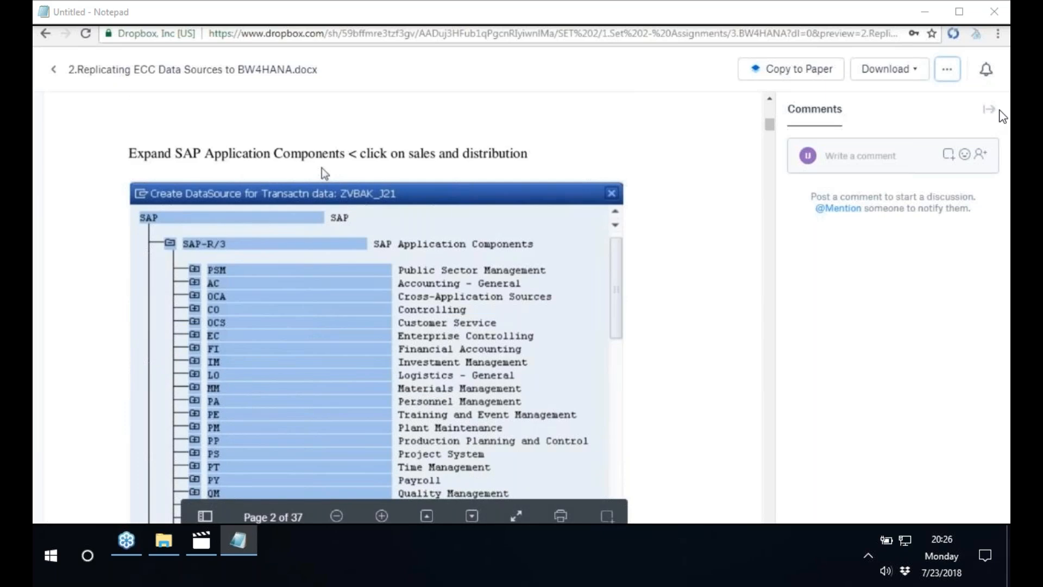
pyautogui.scroll(-1, 337, 170)
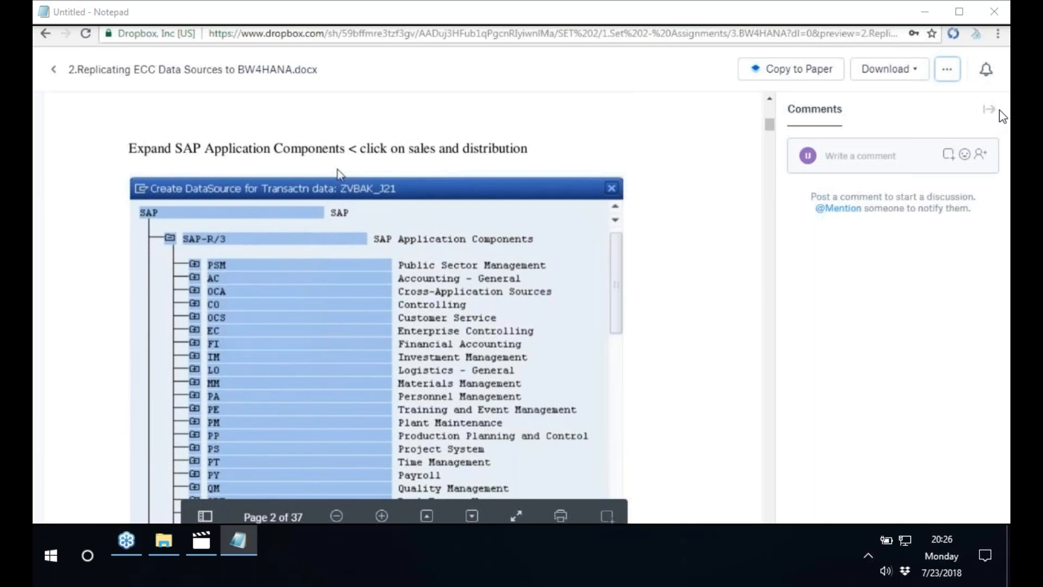
pyautogui.scroll(-4, 338, 173)
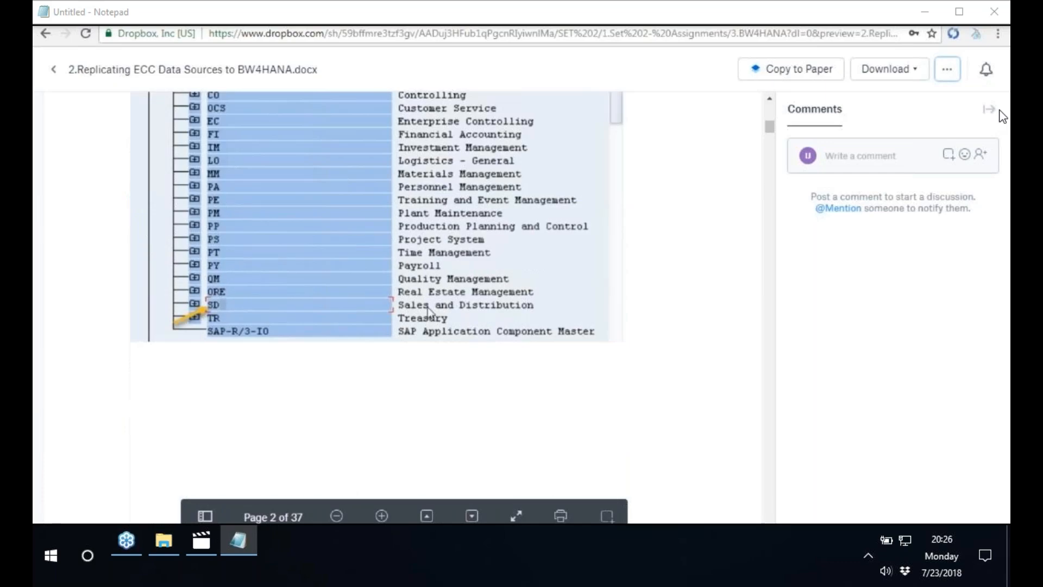